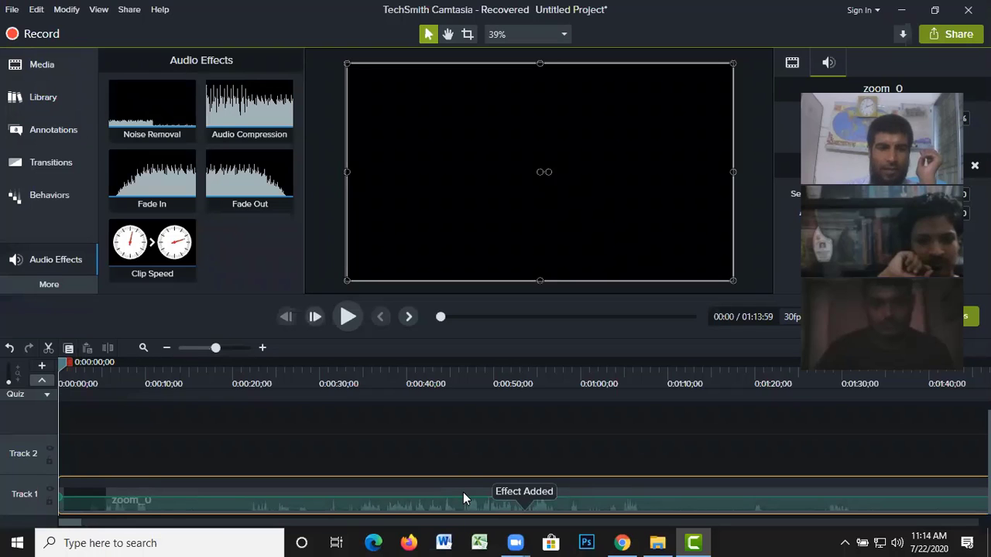
- Delete the Noise Removal effect from the zoom_0 clip on Track 1
left_click(166, 347)
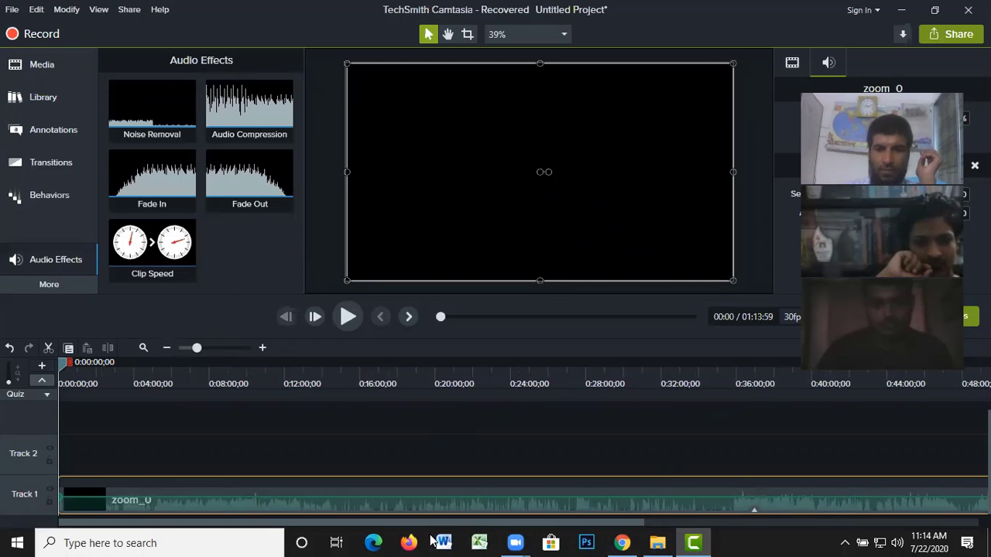
left_click(754, 510)
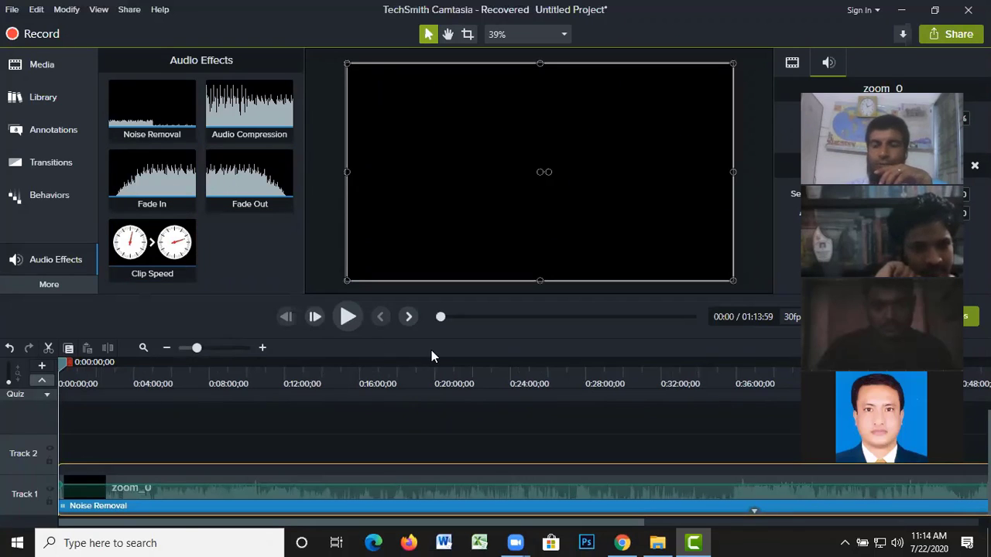
left_click(163, 502)
right_click(164, 501)
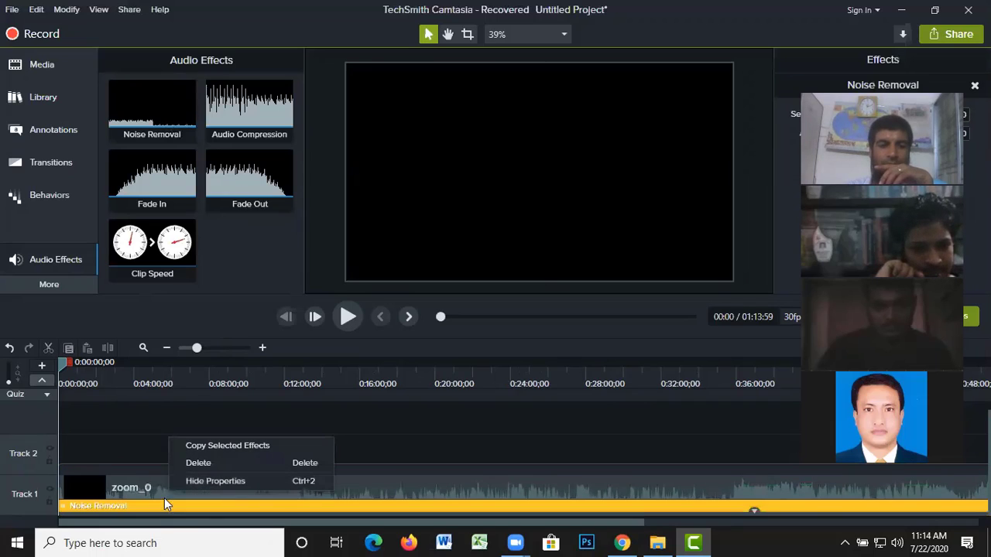
left_click(199, 463)
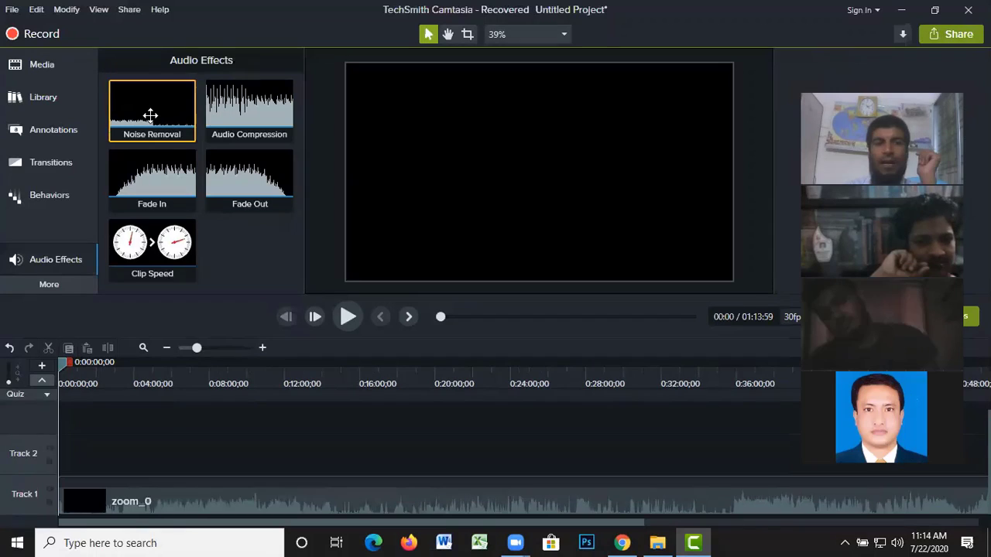
- Apply Noise Removal to the zoom_0 clip again, show its effects strip, and remove the effect from the clip
left_click_drag(148, 105, 198, 491)
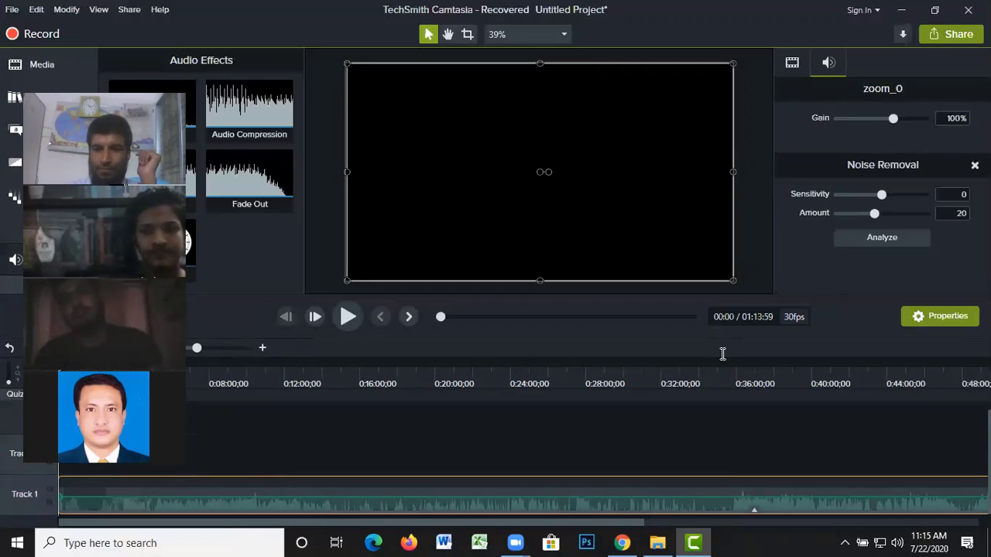
left_click(754, 509)
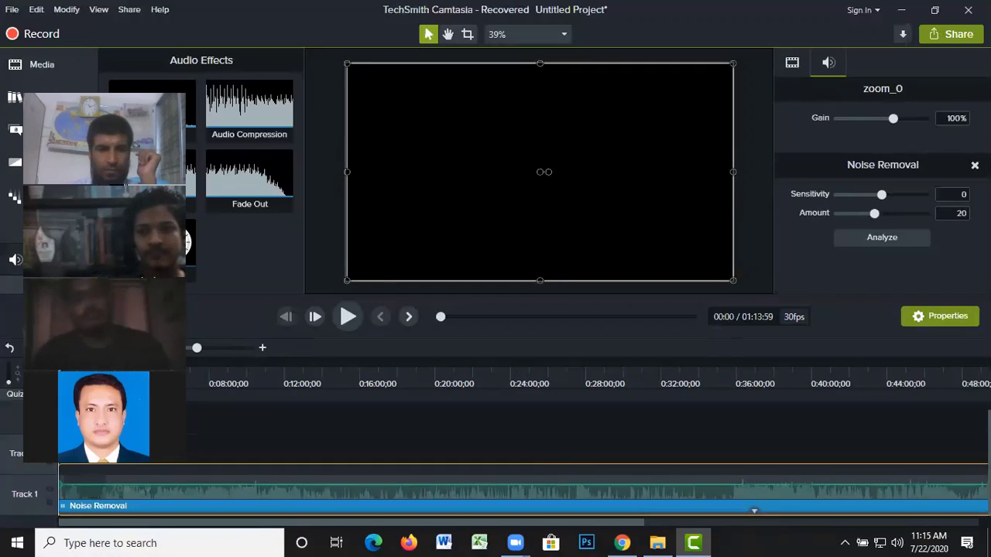
right_click(307, 437)
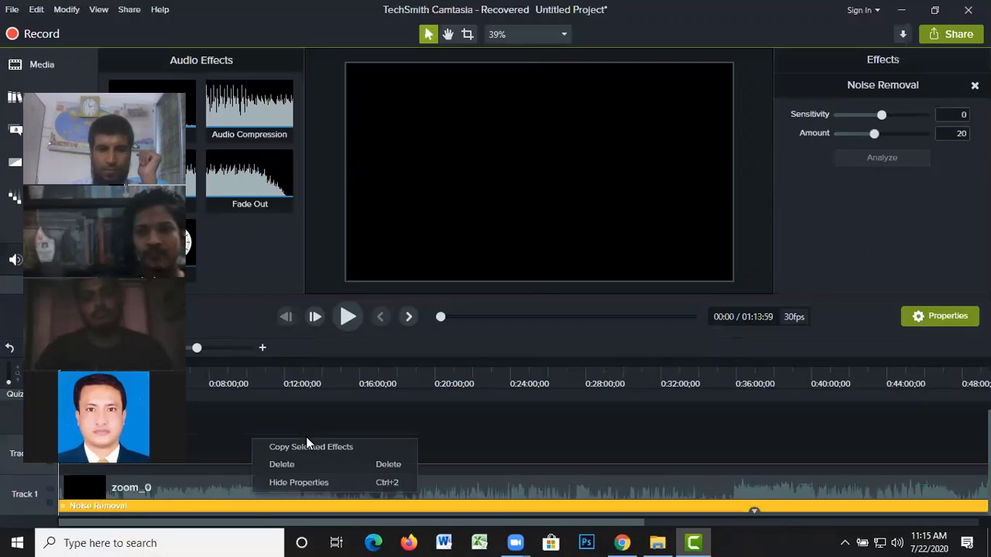
left_click(277, 464)
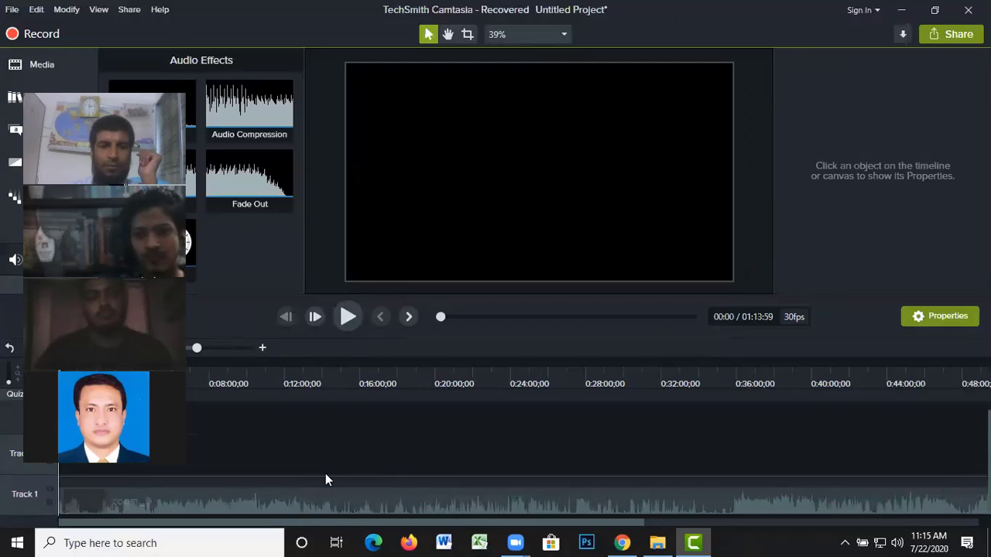
- Play the zoom_0 clip from its start and again from about 6:30 to hear the audio without any effect
left_click(302, 499)
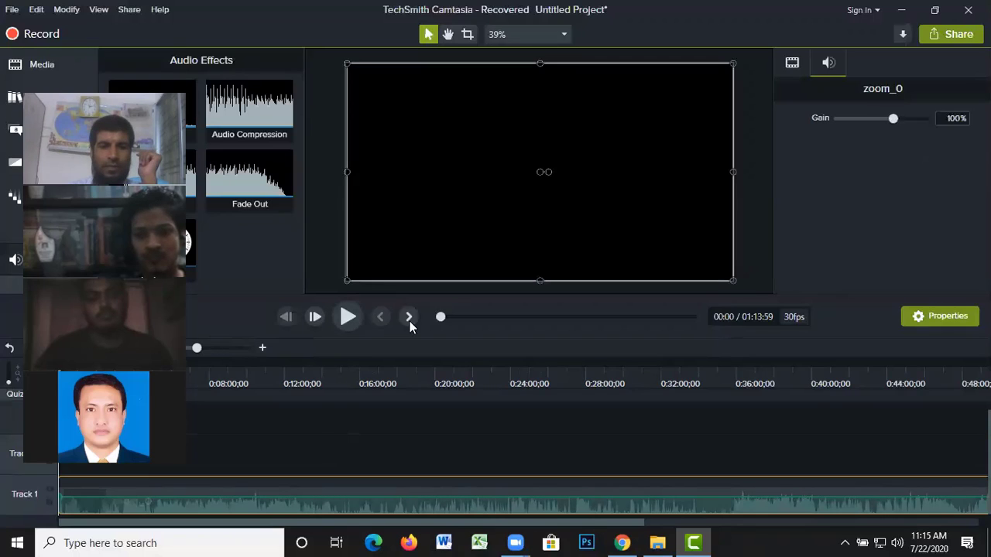
left_click(345, 314)
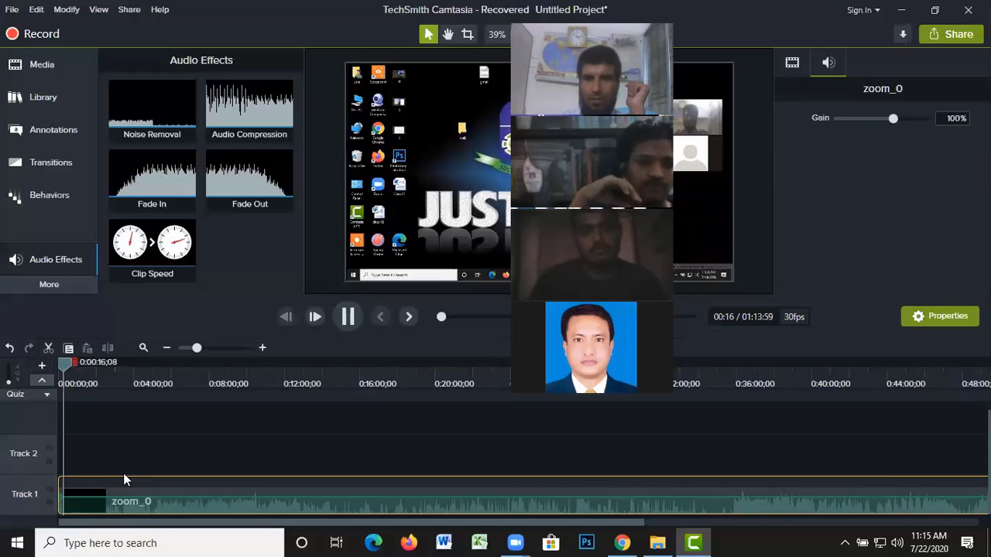
left_click(64, 365)
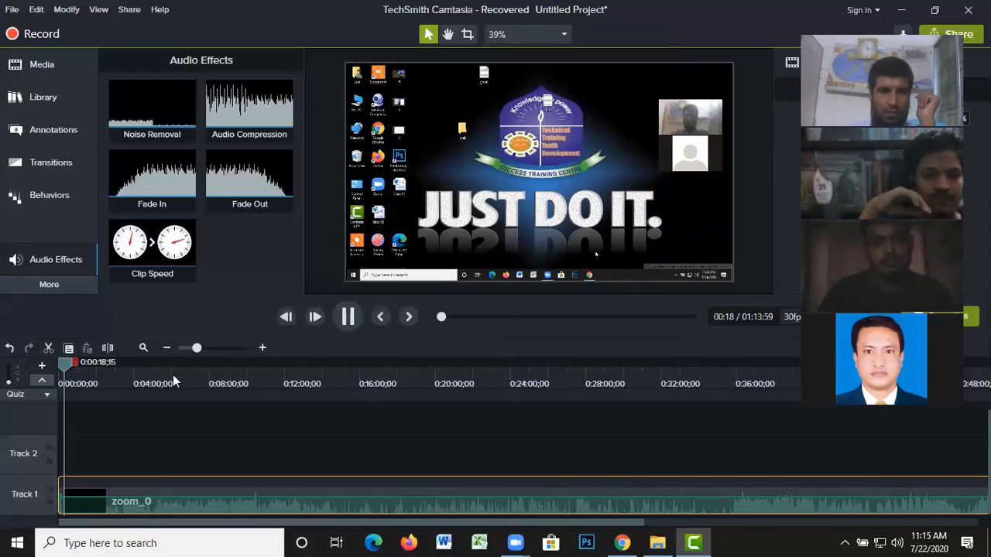
left_click(180, 383)
left_click(349, 318)
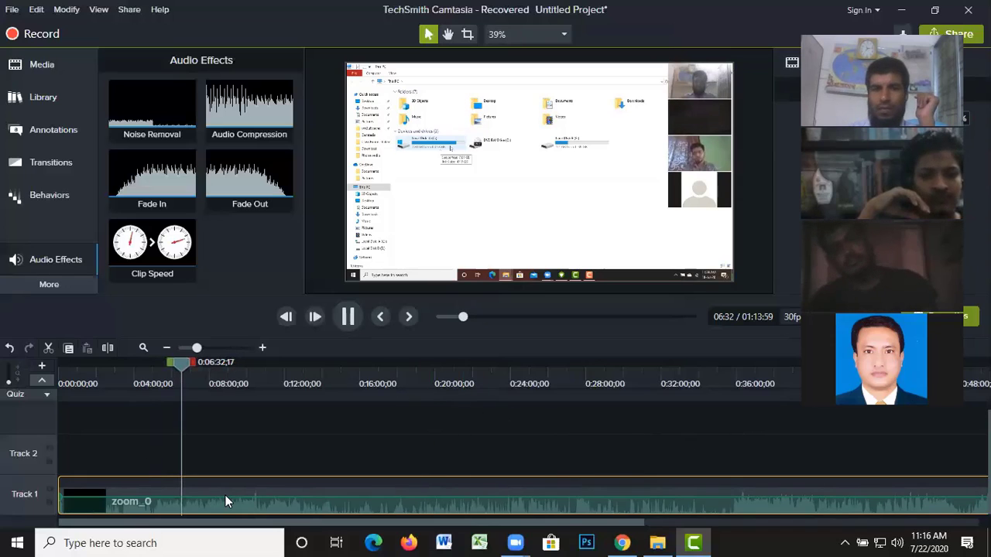
key("space")
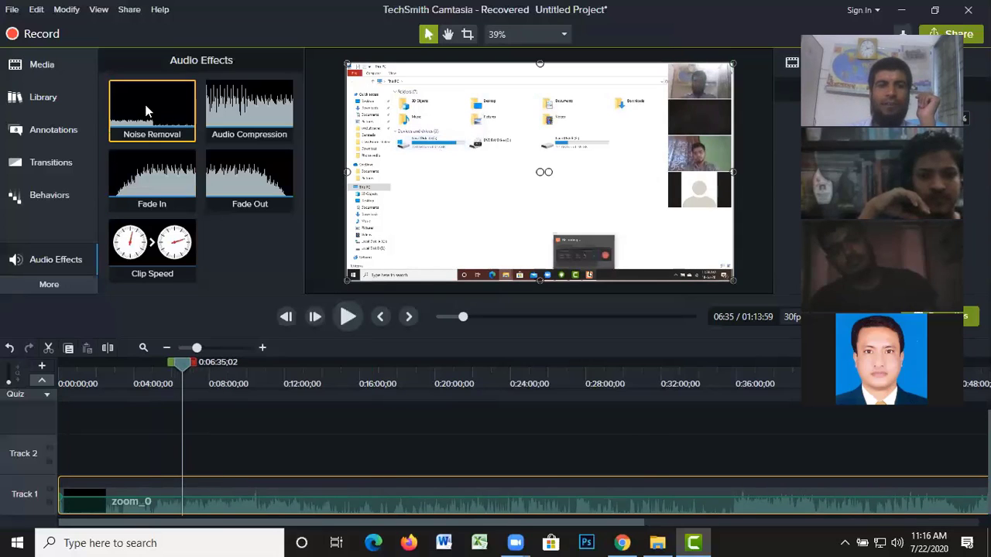
- Apply the Noise Removal audio effect to the zoom_0 clip and play a few seconds to hear it
left_click(194, 116)
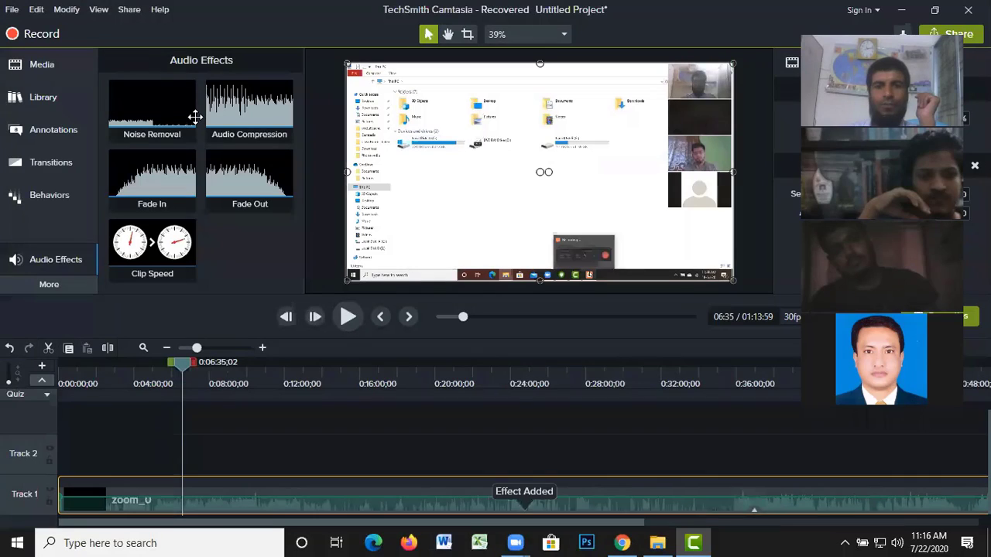
left_click(347, 321)
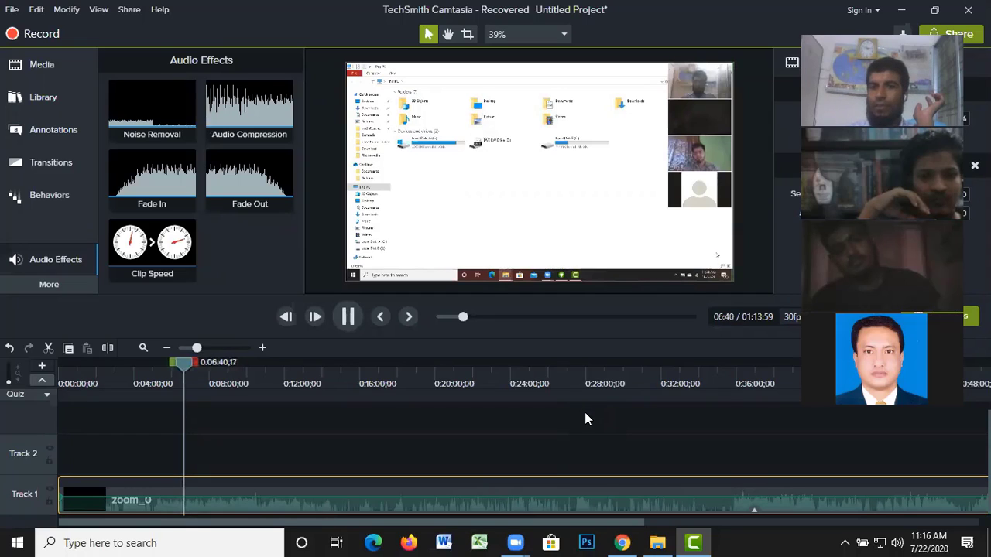
left_click(348, 316)
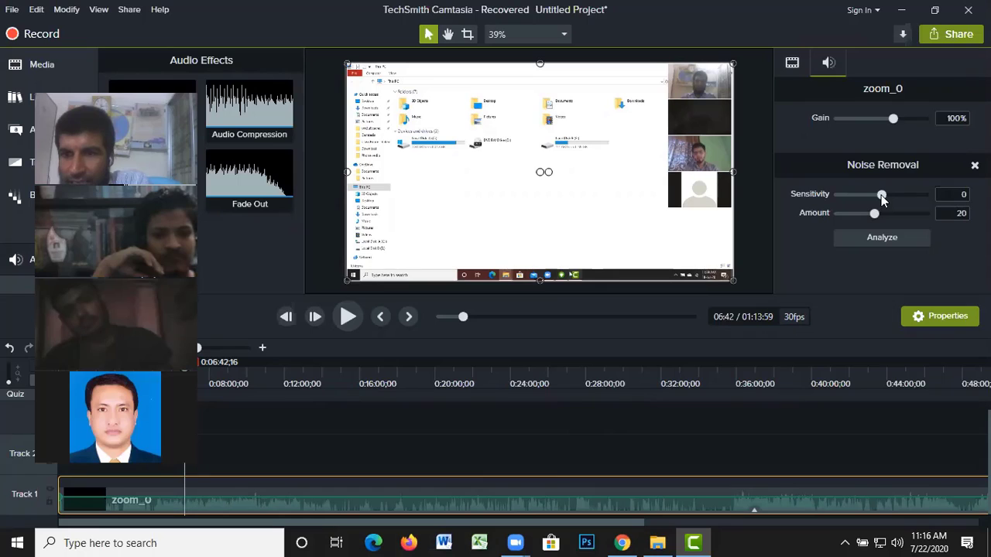
- Set the Noise Removal sensitivity to 3 and preview the clip's audio
left_click_drag(883, 198, 888, 197)
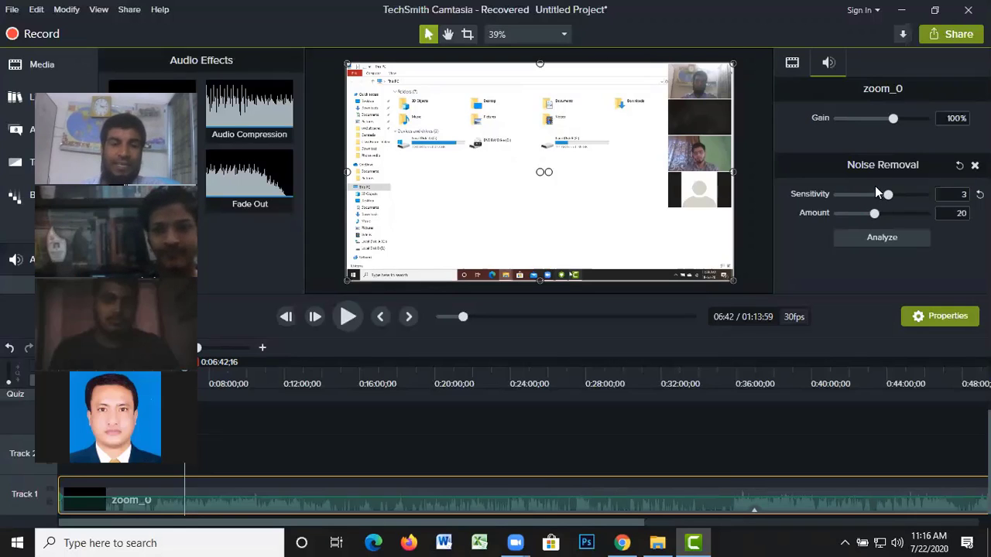
left_click(348, 316)
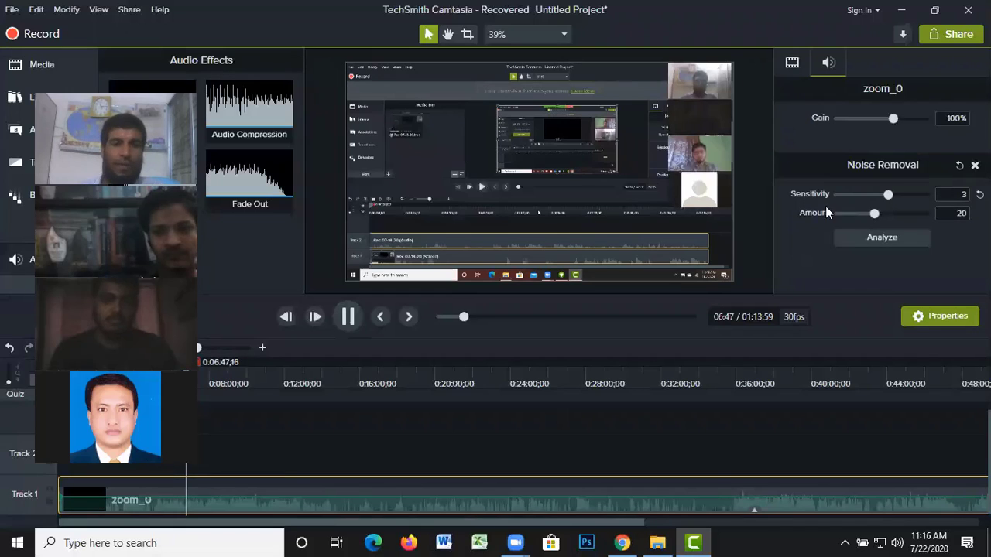
left_click(348, 317)
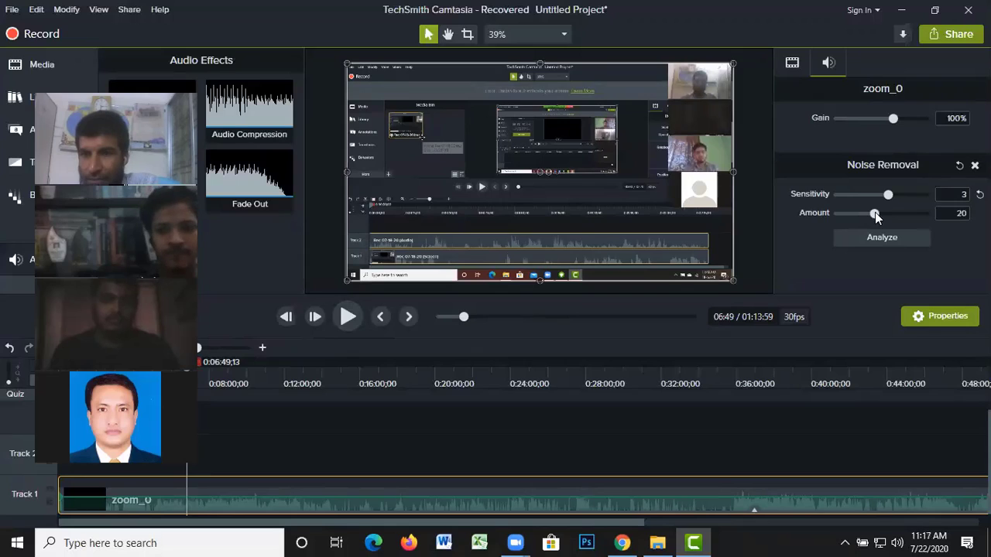
- Set the Noise Removal amount to 23 and preview the clip's audio
left_click_drag(876, 212, 880, 212)
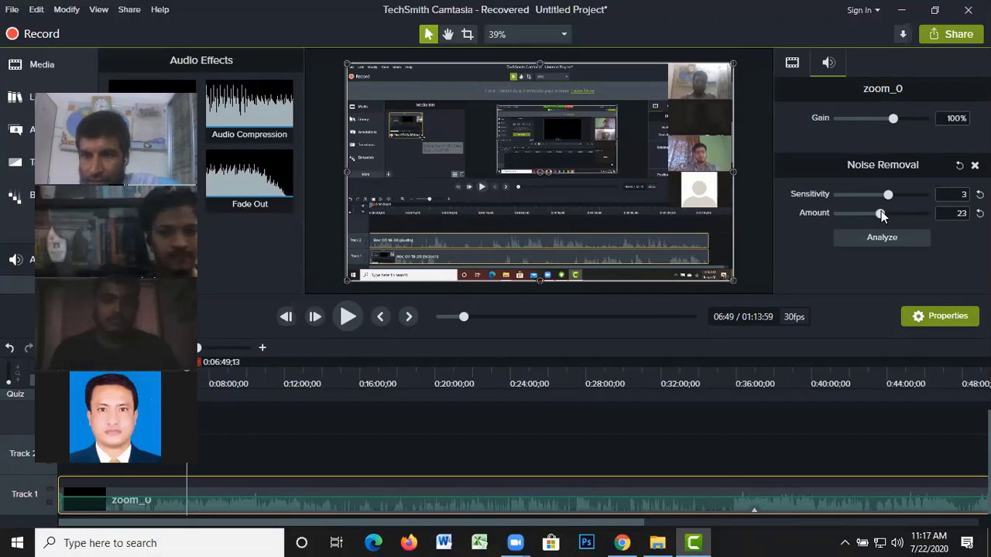
left_click(349, 316)
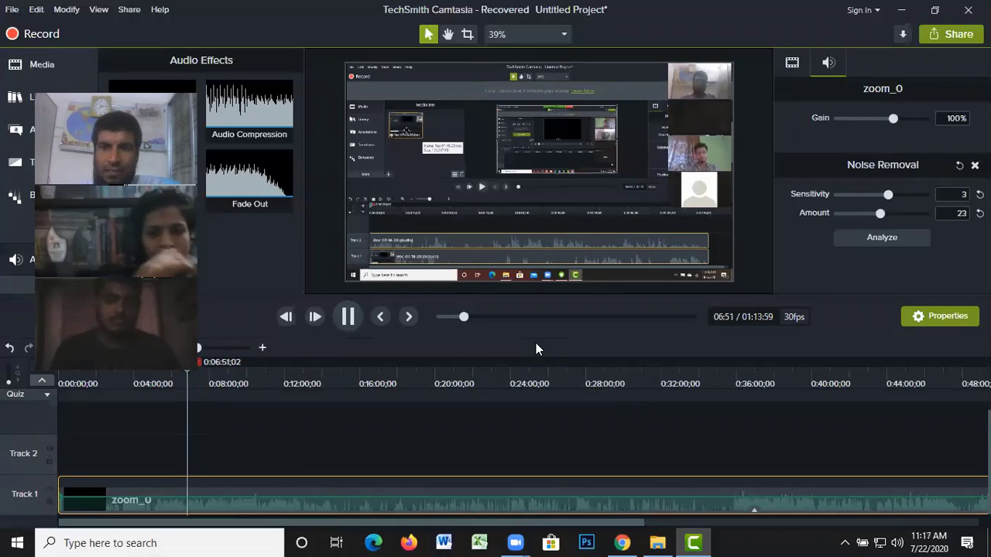
left_click(349, 316)
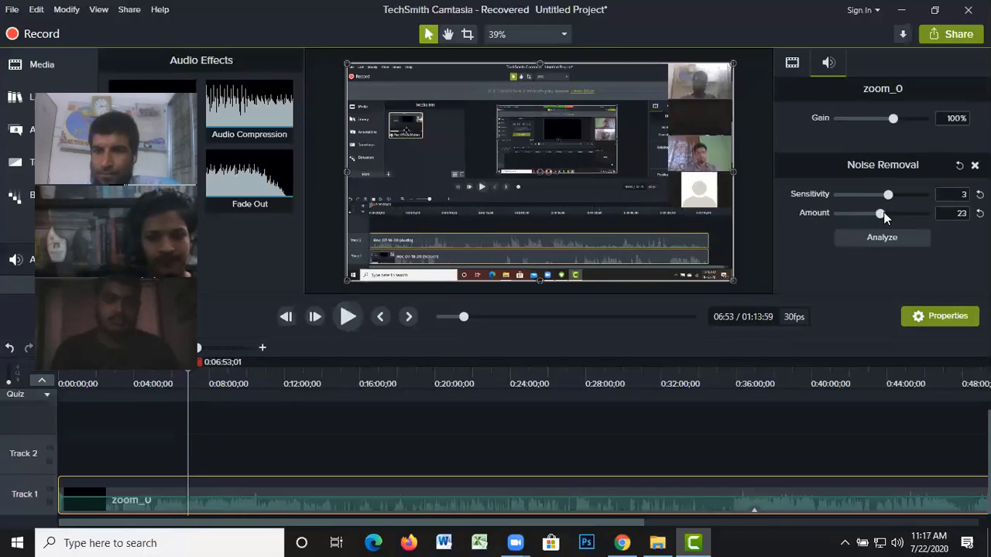
- Set the Noise Removal amount to 39 and play two short stretches of the clip to check the sound
left_click_drag(885, 214, 912, 216)
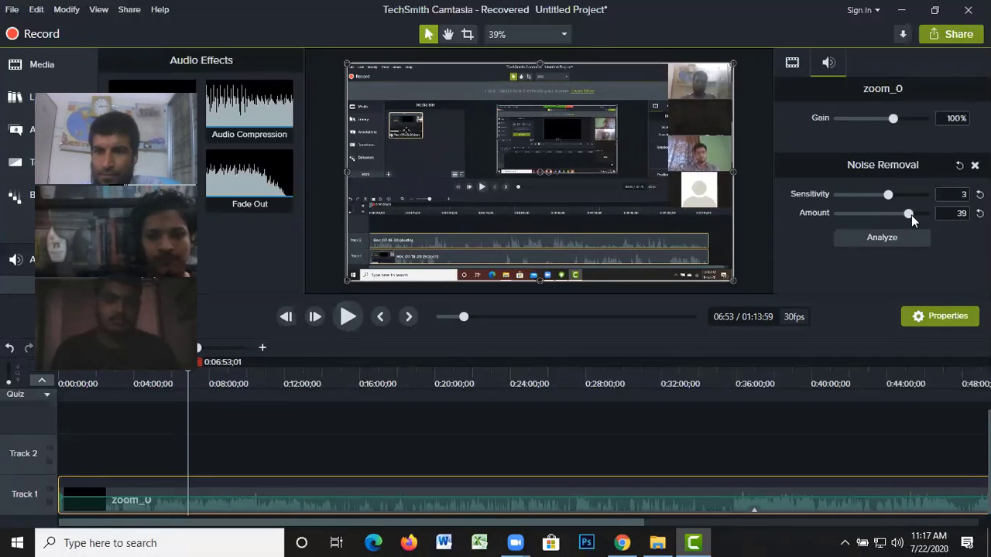
left_click(348, 317)
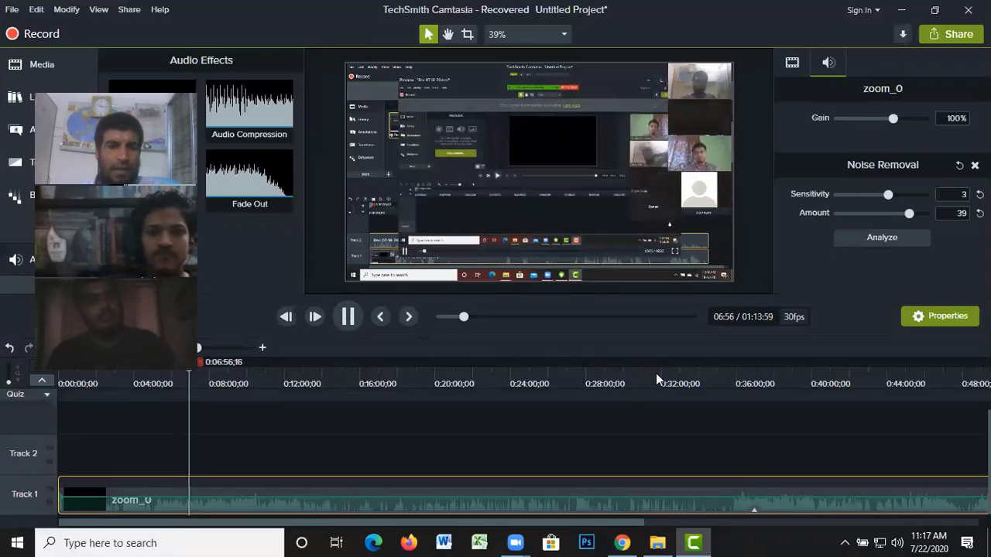
left_click(347, 317)
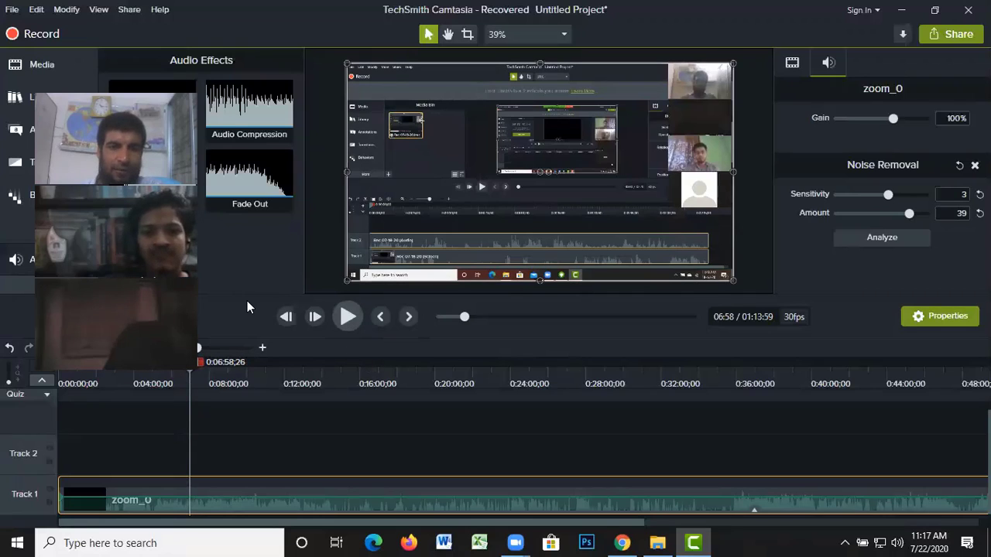
key("space")
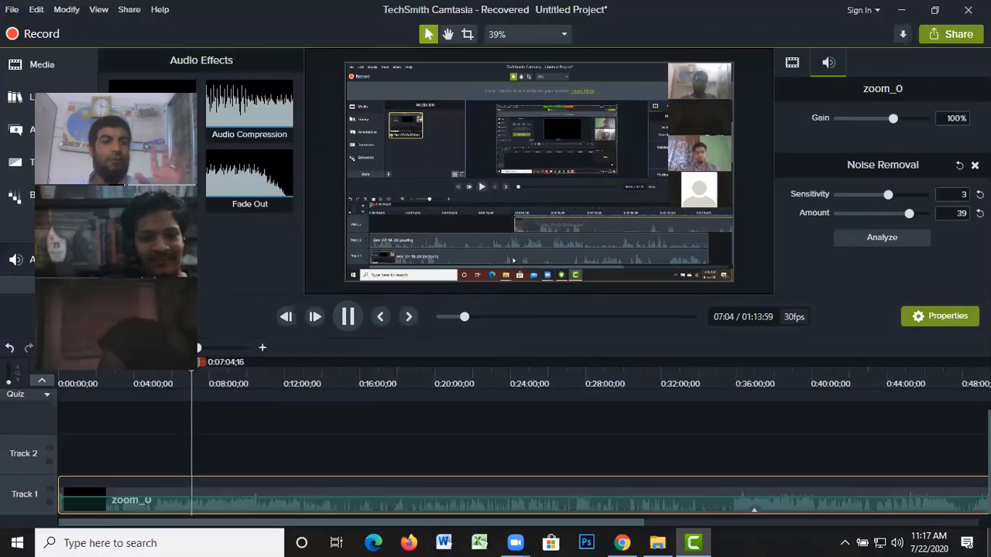
left_click(348, 317)
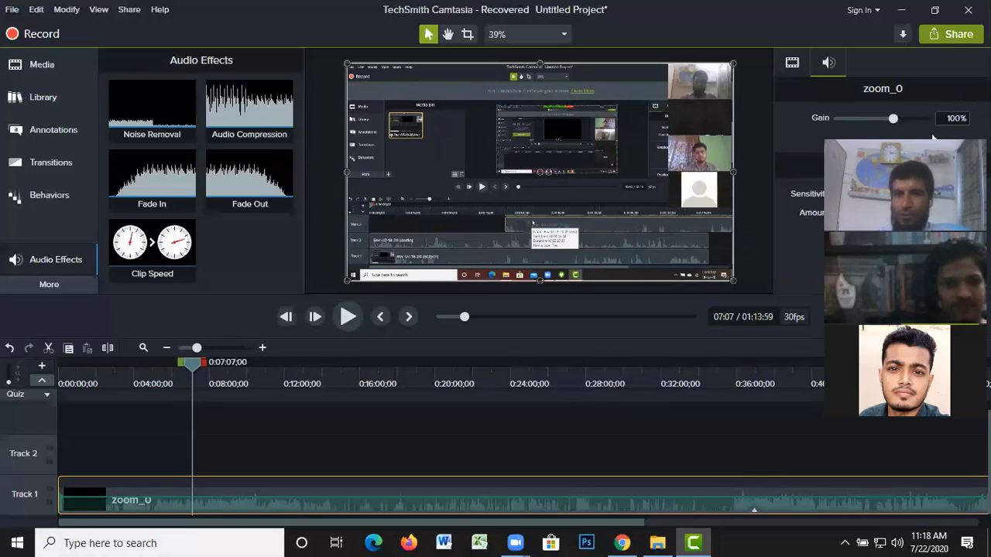
left_click_drag(933, 141, 921, 59)
left_click(75, 283)
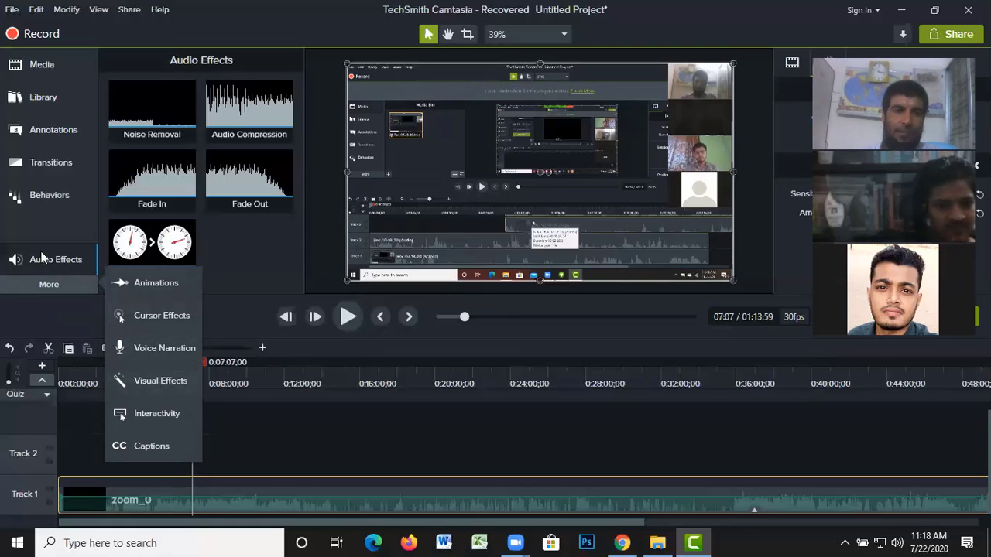
left_click(55, 259)
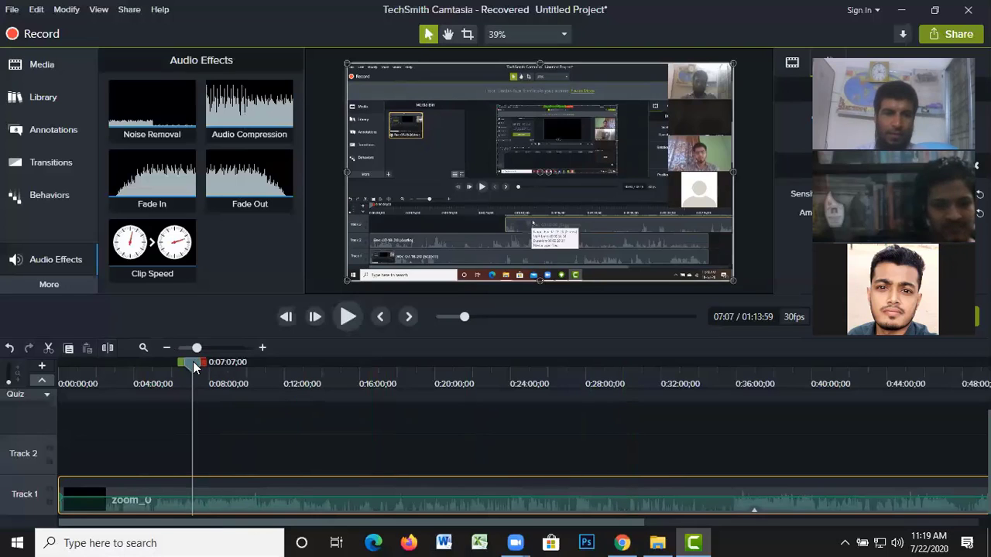
- Split the zoom_0 clip at 0:30:23;07 and delete the part after the split
left_click_drag(203, 364, 631, 380)
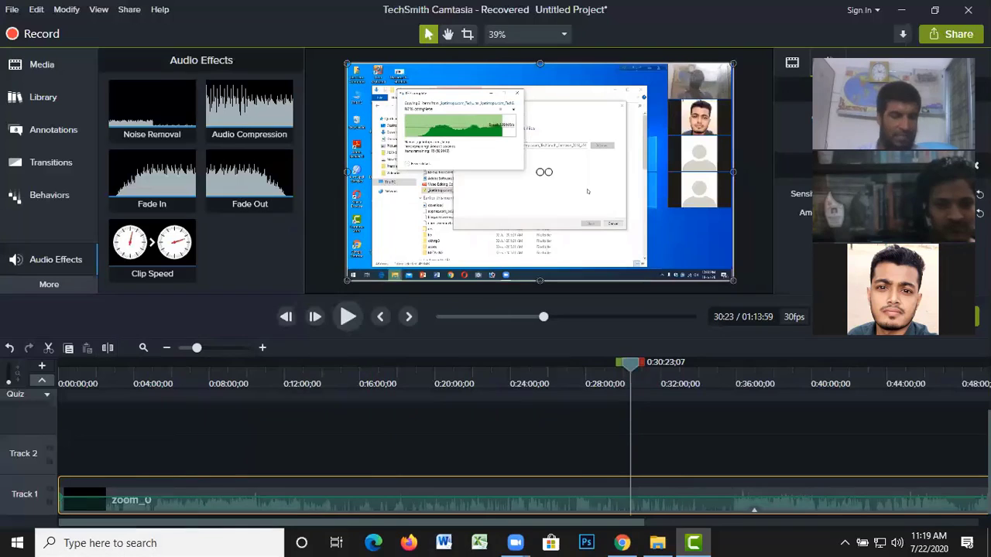
key("s")
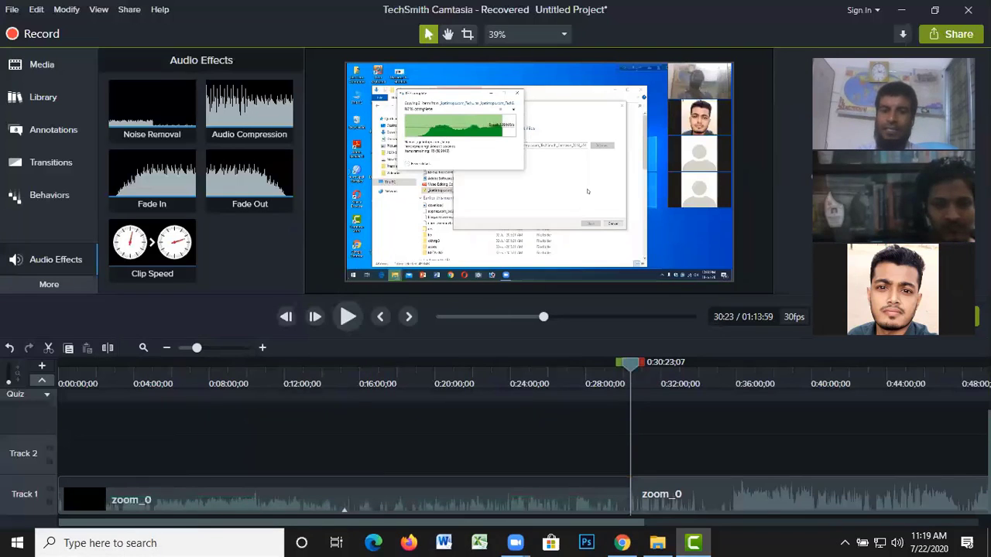
left_click(762, 501)
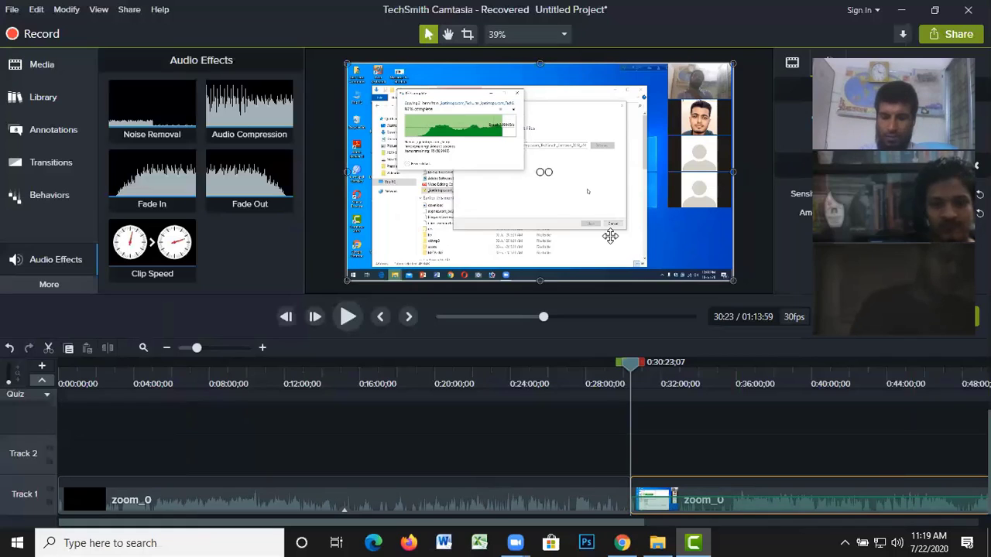
key("Delete")
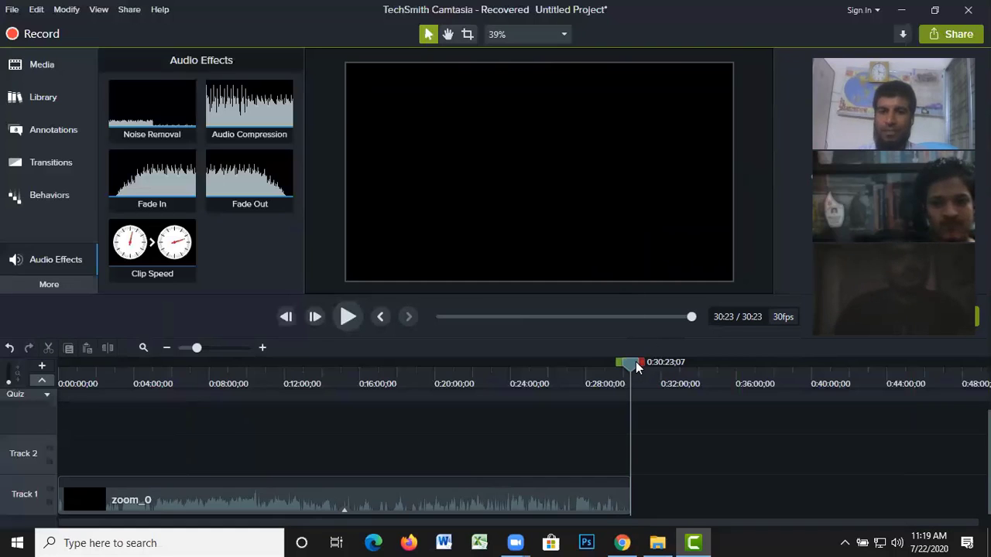
- Split the remaining zoom_0 clip on Track 1 at 0:07:09;09
left_click_drag(637, 367, 202, 414)
left_click(259, 498)
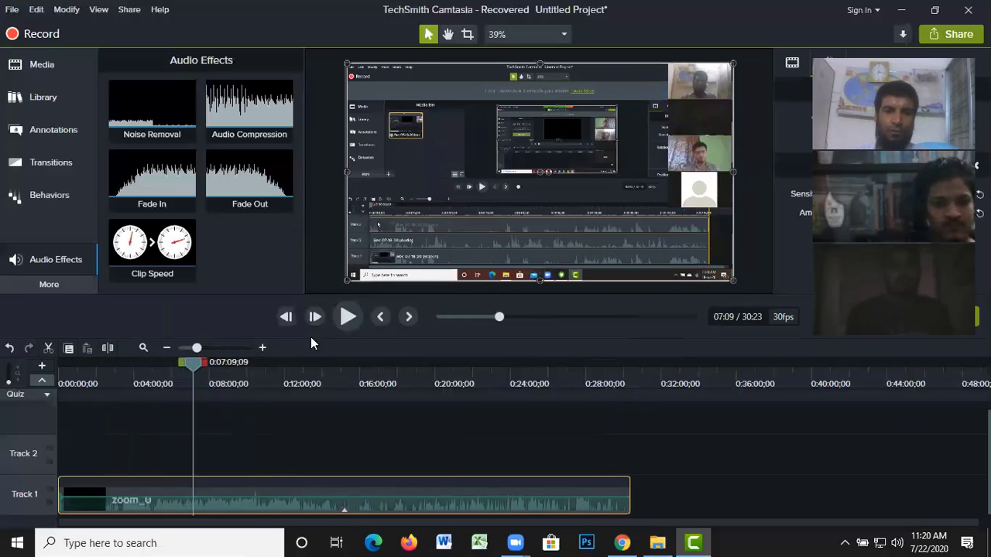
left_click(107, 349)
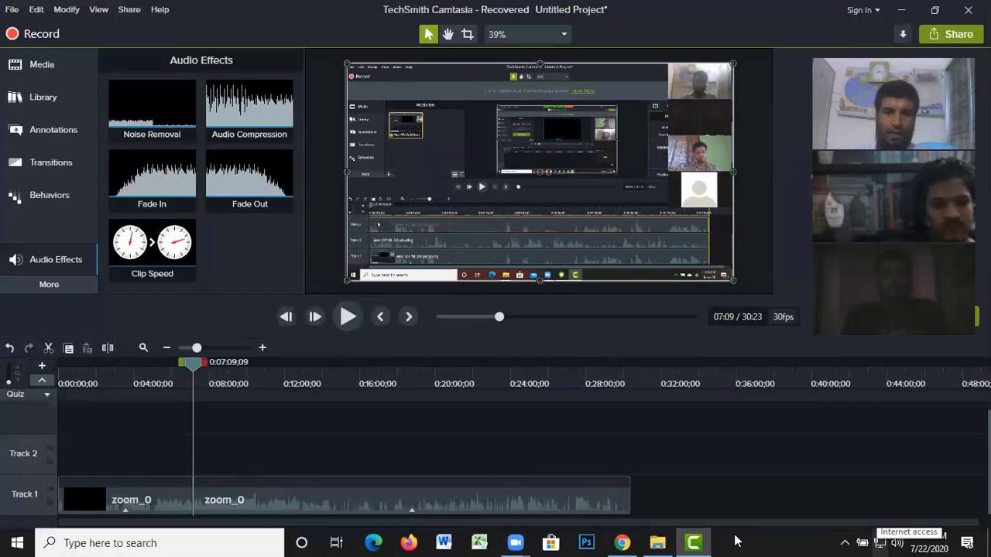
- Try moving the second zoom_0 part away from the split and ripple-deleting the first part, undoing each change
left_click_drag(316, 491, 392, 500)
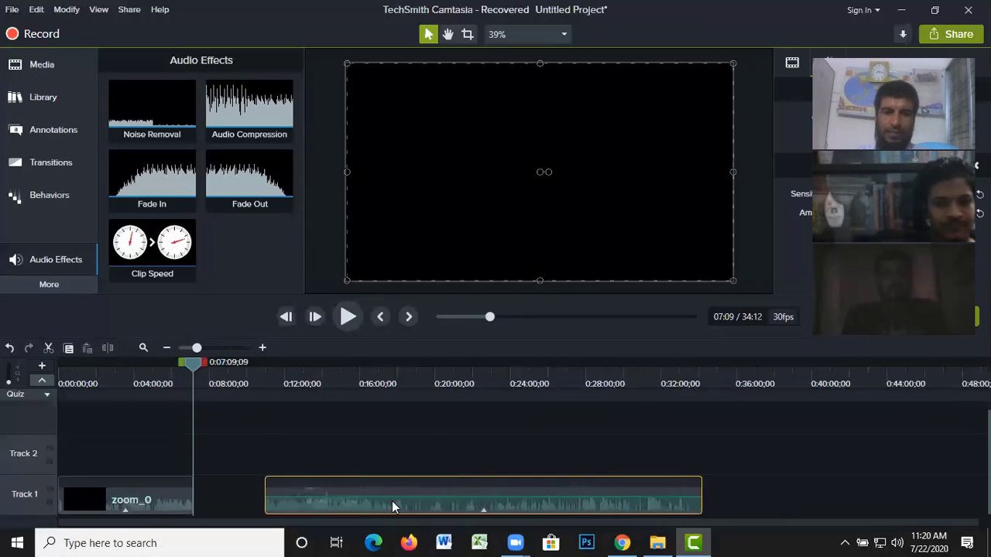
key("ctrl+z")
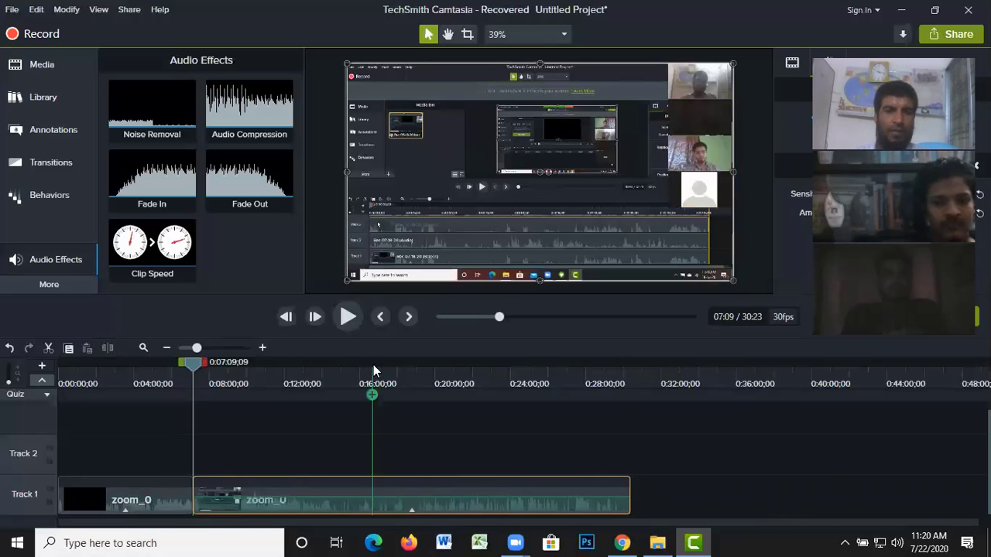
left_click(156, 504)
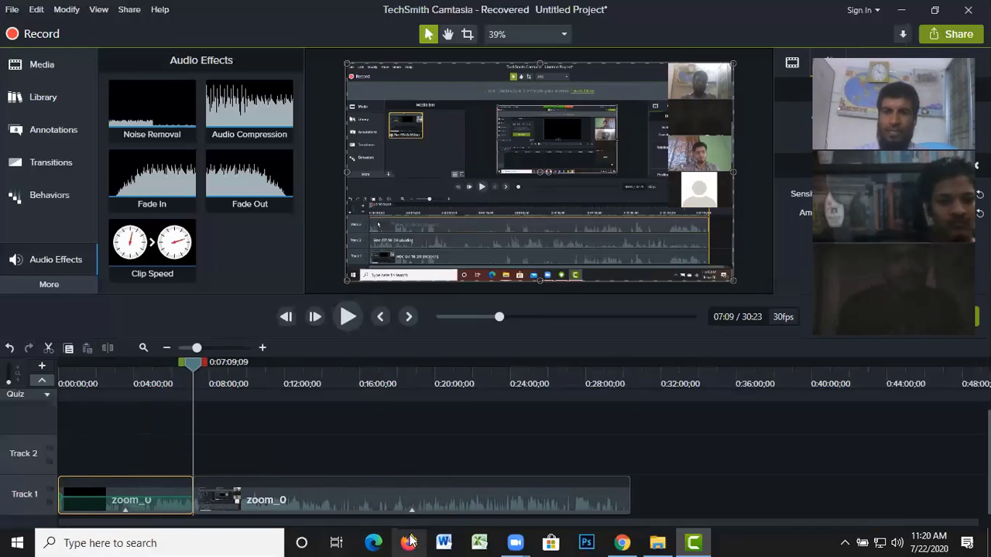
key("ctrl+BackSpace")
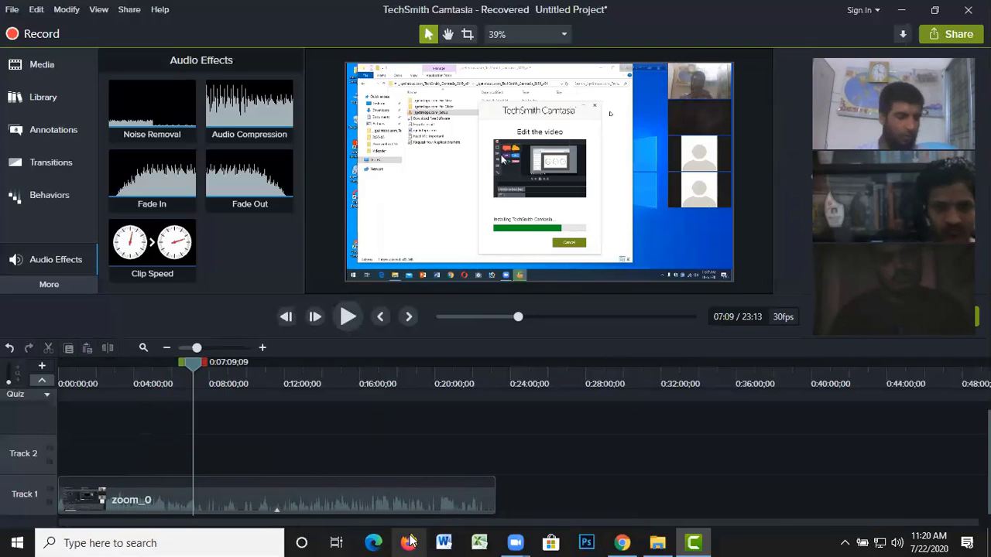
key("ctrl+z")
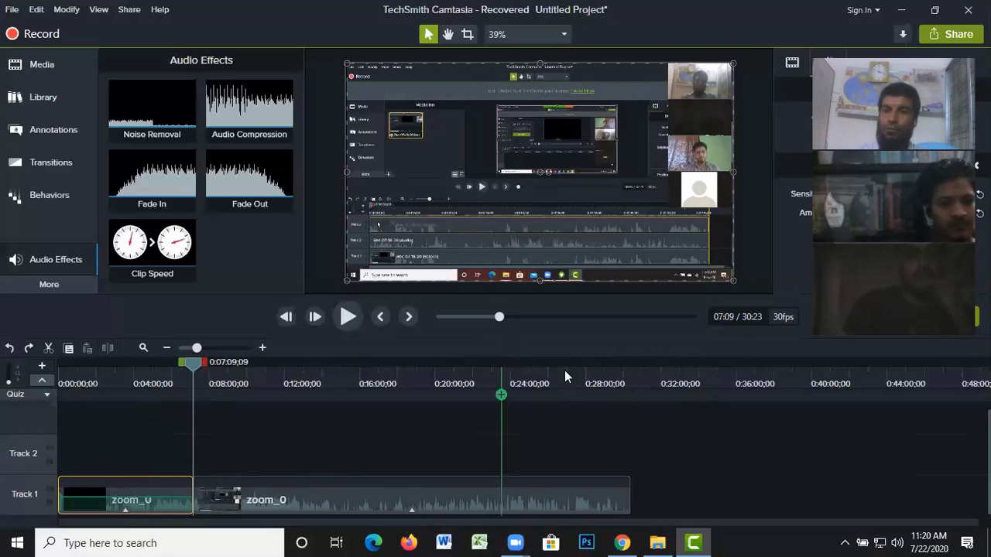
key("ctrl+Delete")
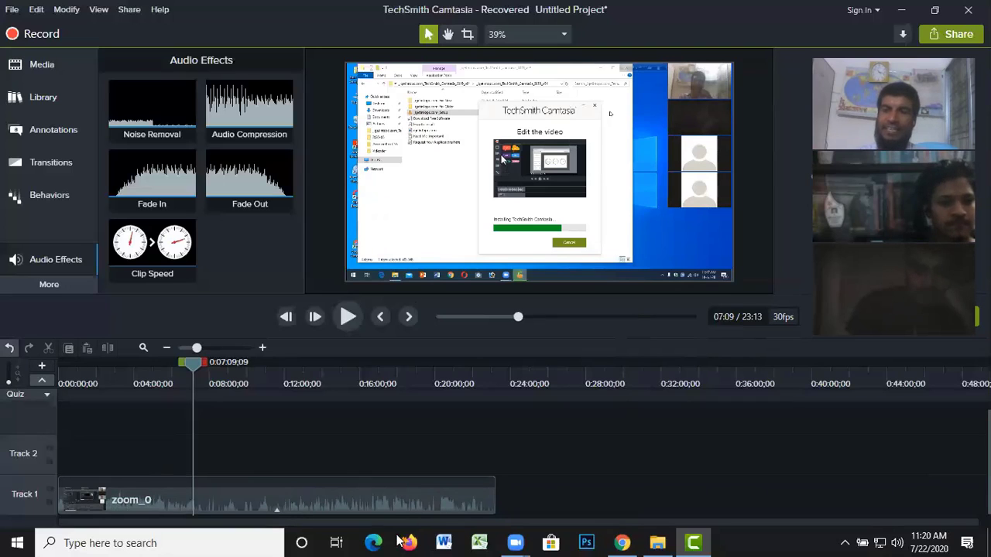
key("ctrl+z")
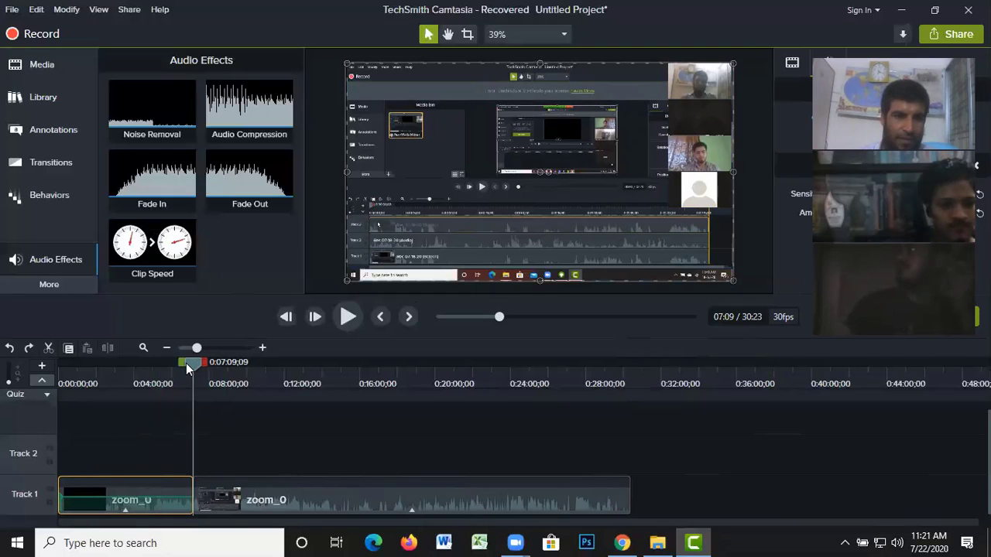
- Apply the Fade Out and Fade In effects to the first zoom_0 clip on Track 1 and adjust its starting audio level
left_click_drag(186, 363, 150, 364)
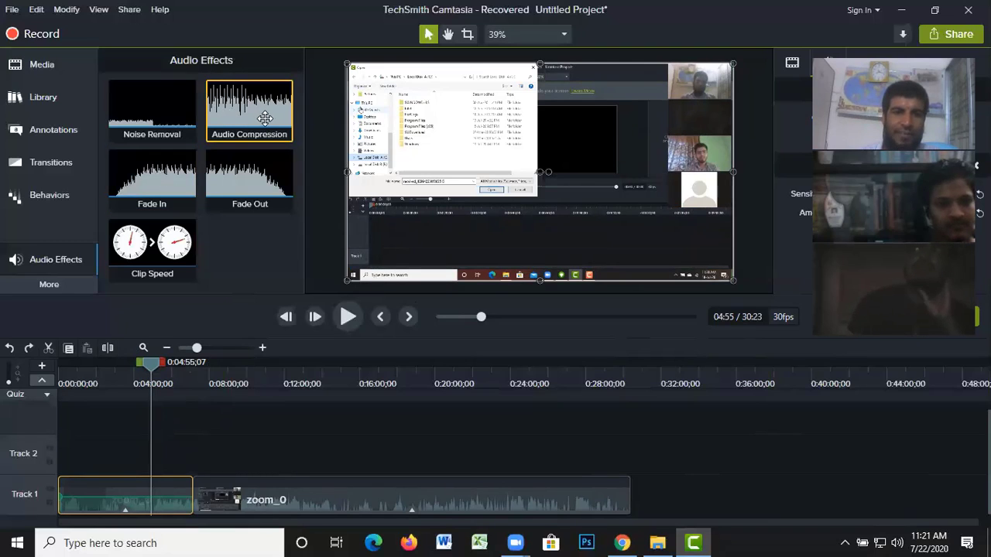
left_click_drag(250, 178, 175, 488)
left_click(337, 495)
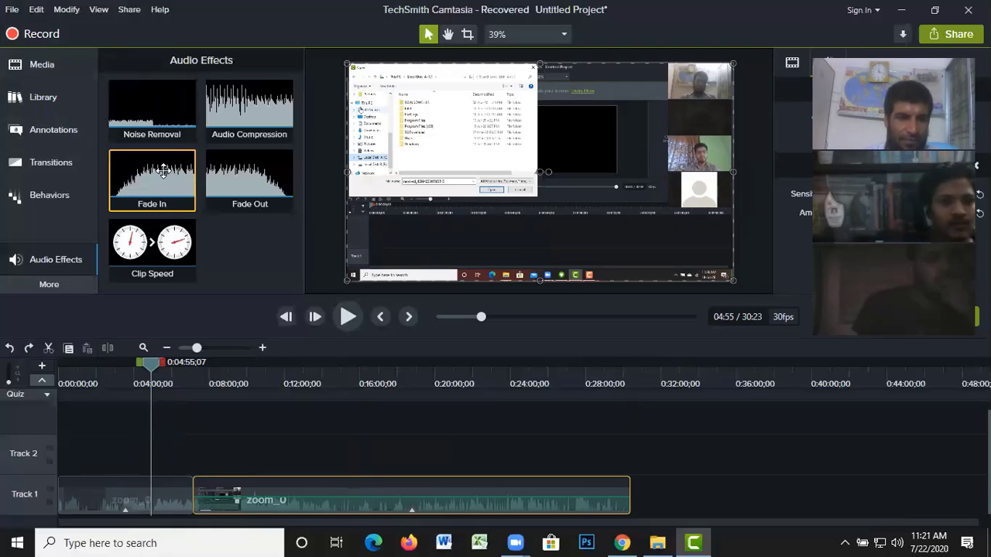
left_click_drag(163, 172, 126, 507)
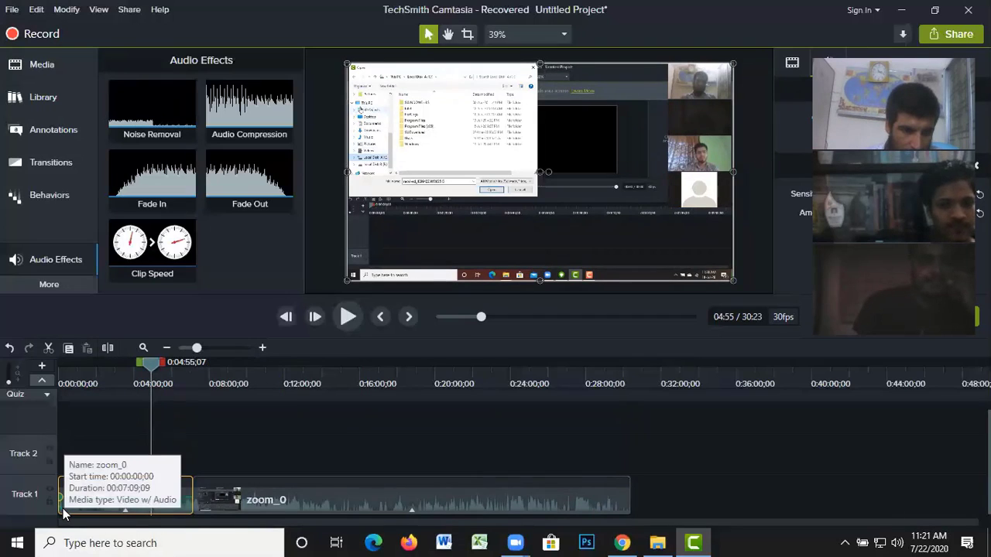
left_click_drag(60, 498, 63, 497)
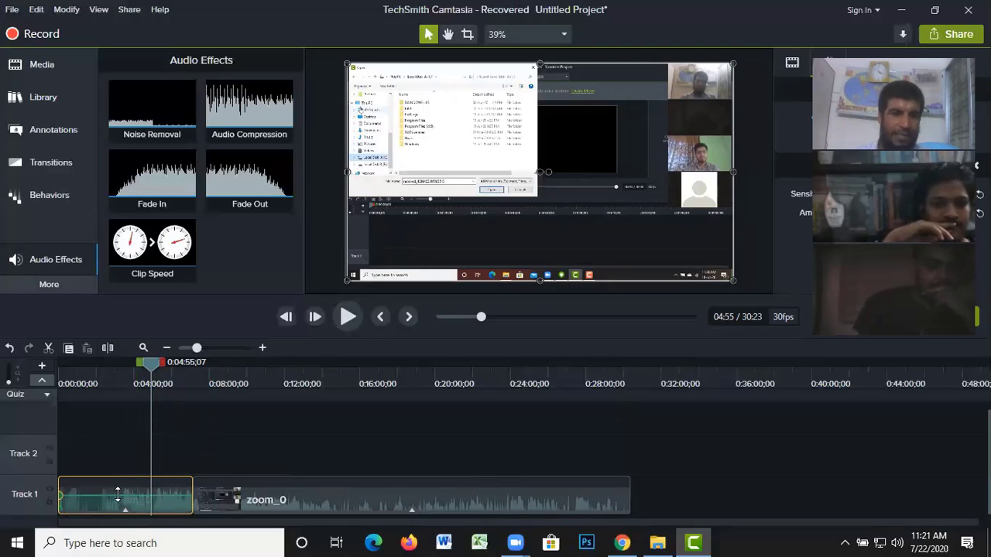
- Separate the audio and video of the first zoom_0 clip and select its audio on Track 2
left_click(36, 9)
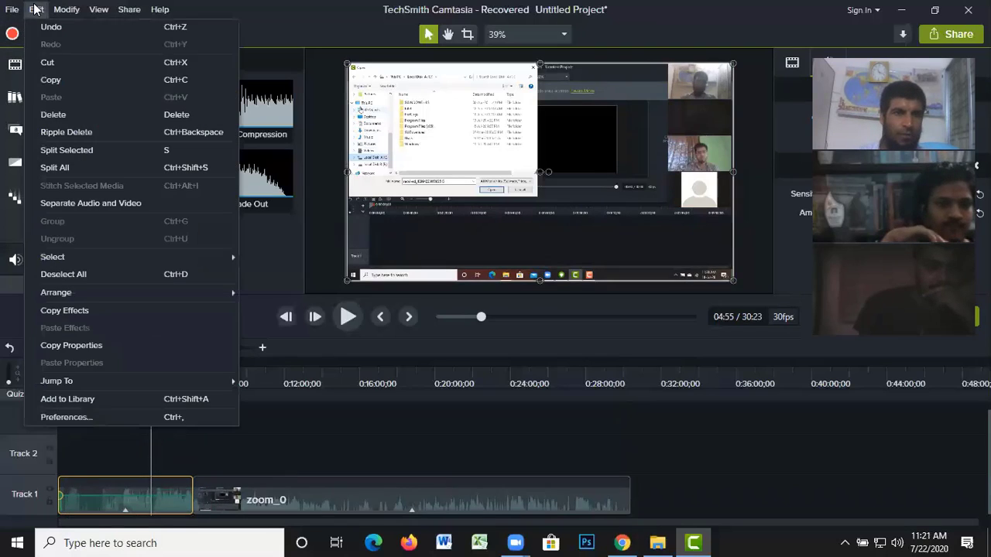
left_click(66, 200)
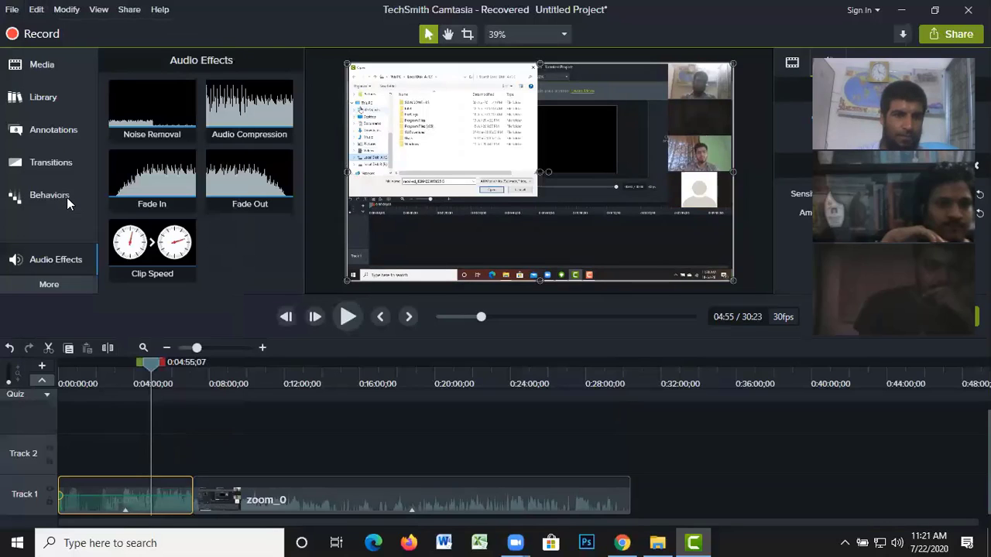
left_click(117, 460)
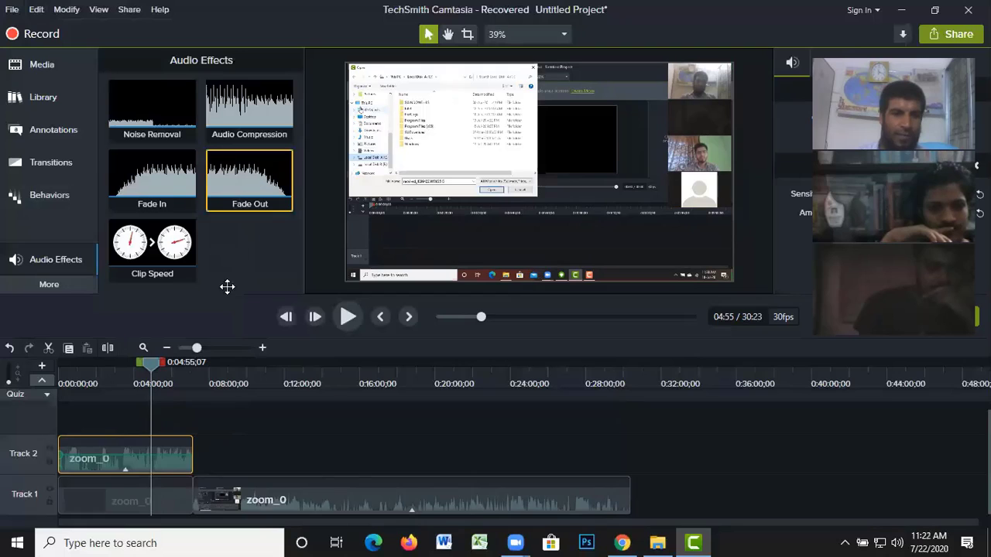
- Try Fade Out on the Track 2 audio clip and raise its level to about 500% at the start and 459% at the end
left_click_drag(227, 287, 142, 449)
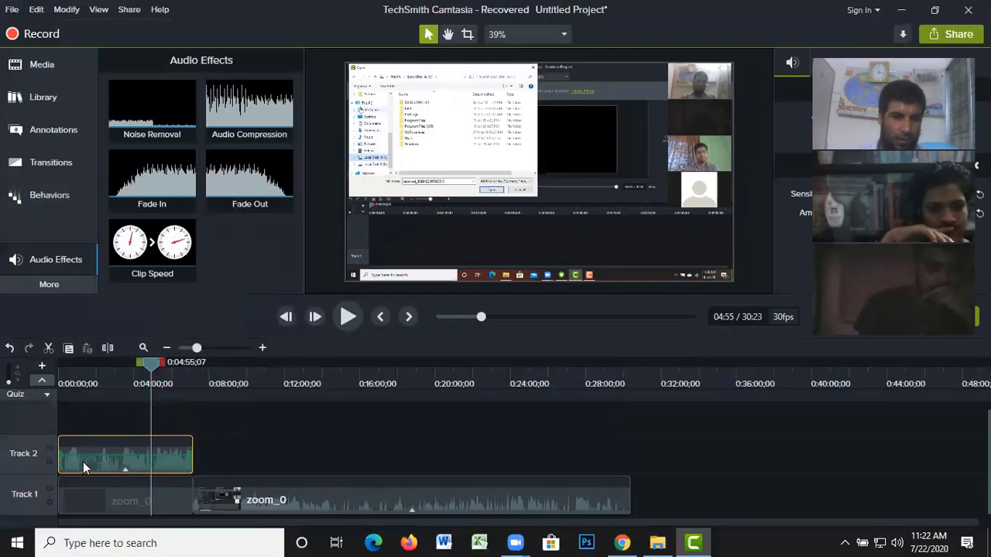
left_click_drag(64, 453, 68, 456)
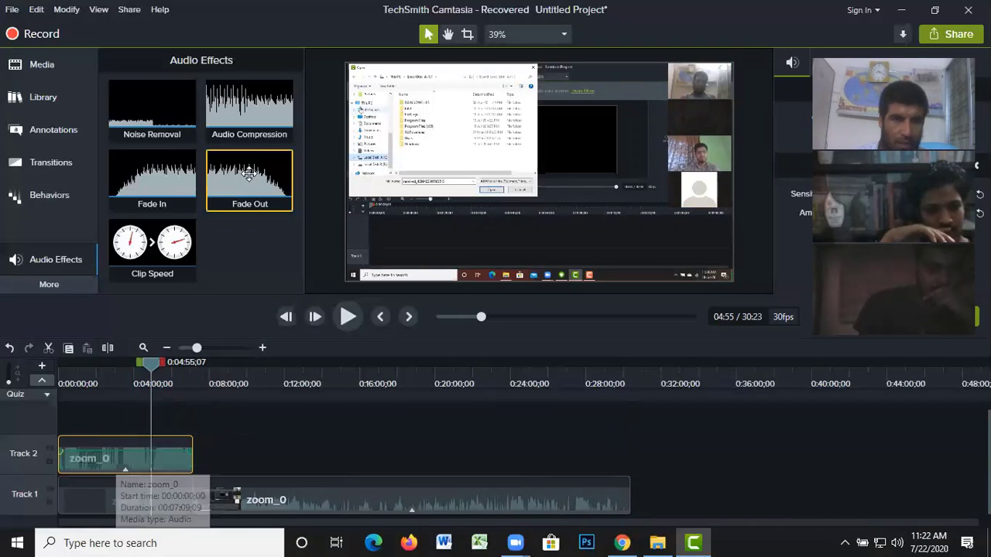
left_click_drag(250, 172, 310, 179)
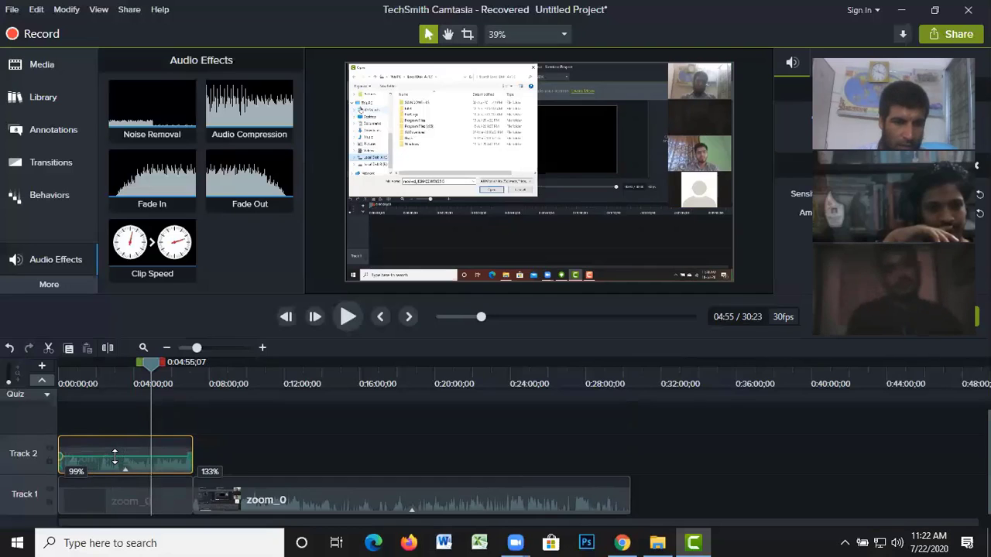
left_click_drag(115, 454, 116, 458)
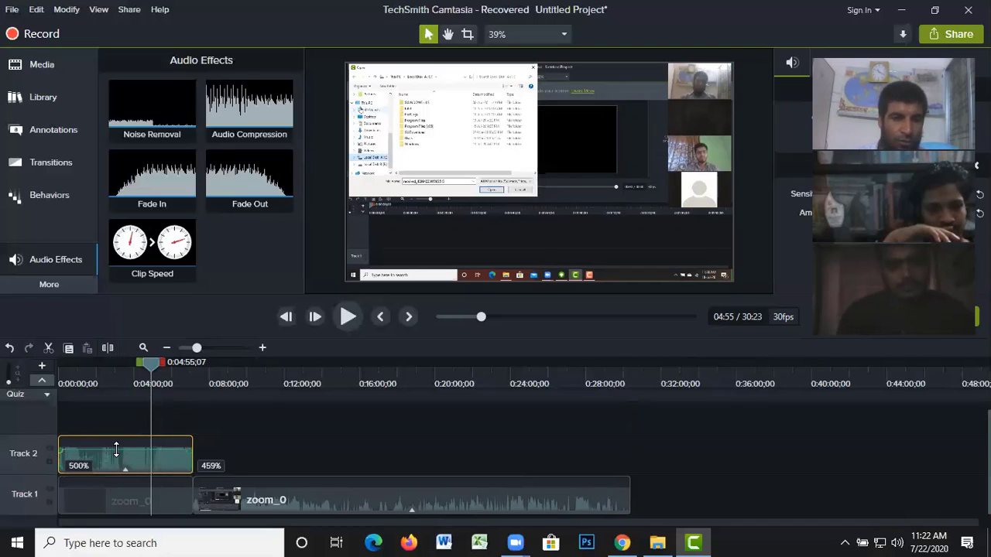
- Move the playhead to 0:00:47;27 and examine the Noise Removal effect on the Track 2 audio clip
left_click(150, 370)
left_click(72, 362)
left_click_drag(152, 108, 126, 468)
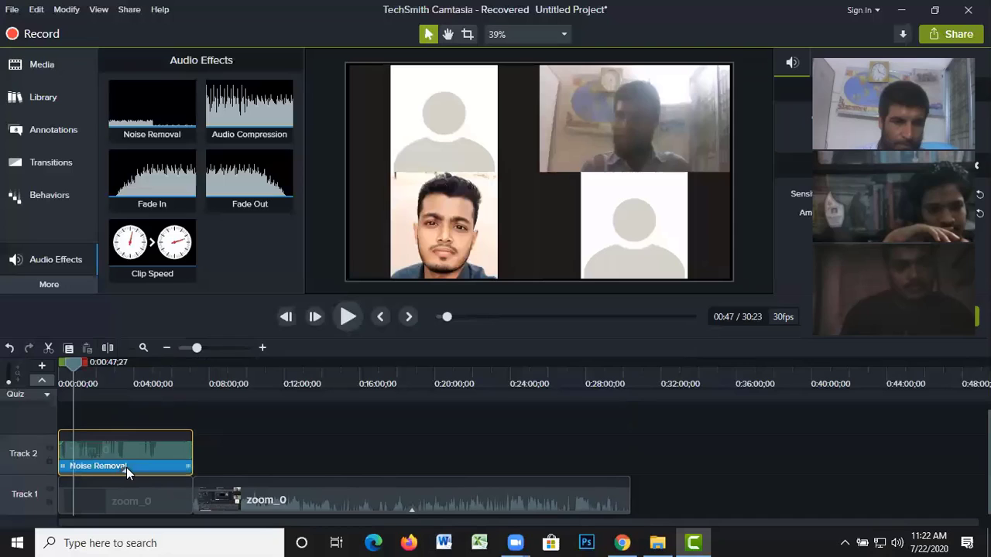
left_click(187, 465)
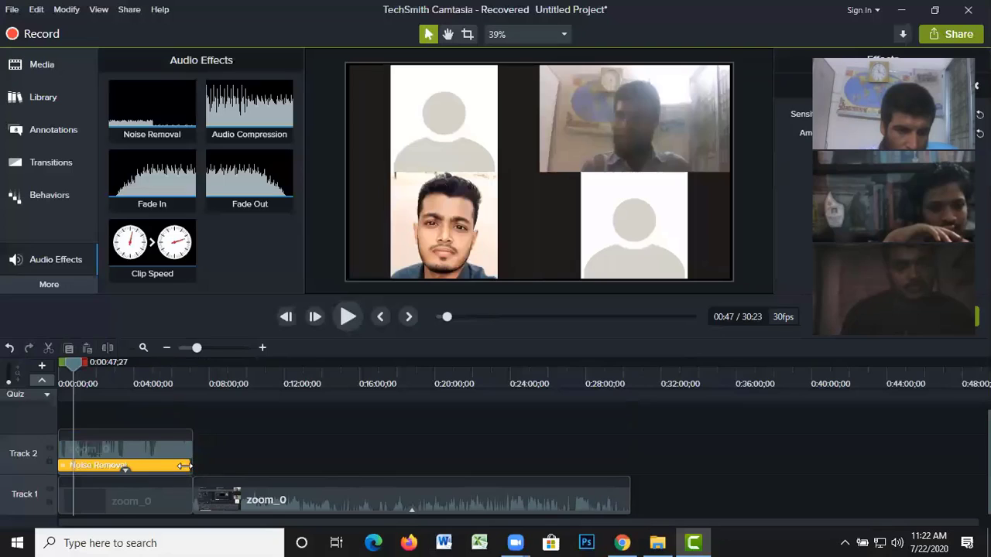
left_click(124, 470)
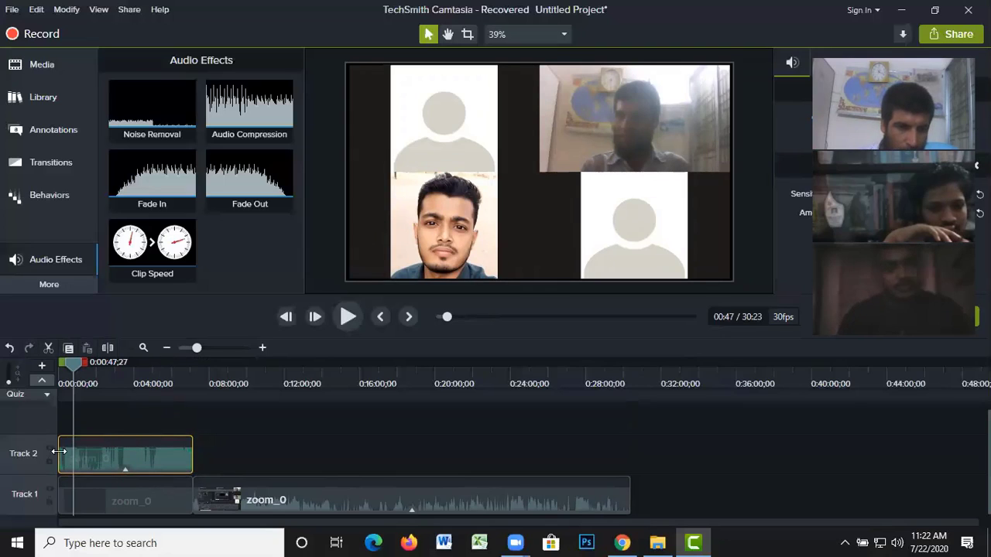
- Try lowering the Track 2 clip's starting level to 60%, raise it again, and lower the end point to slope the audio down
mouse_move(61, 450)
left_click_drag(61, 450, 68, 466)
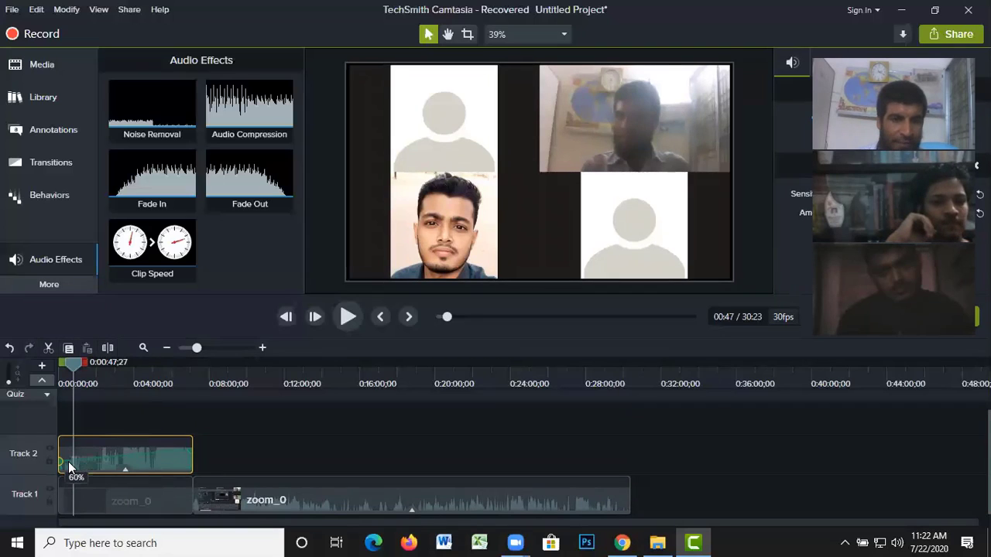
left_click_drag(68, 462, 67, 444)
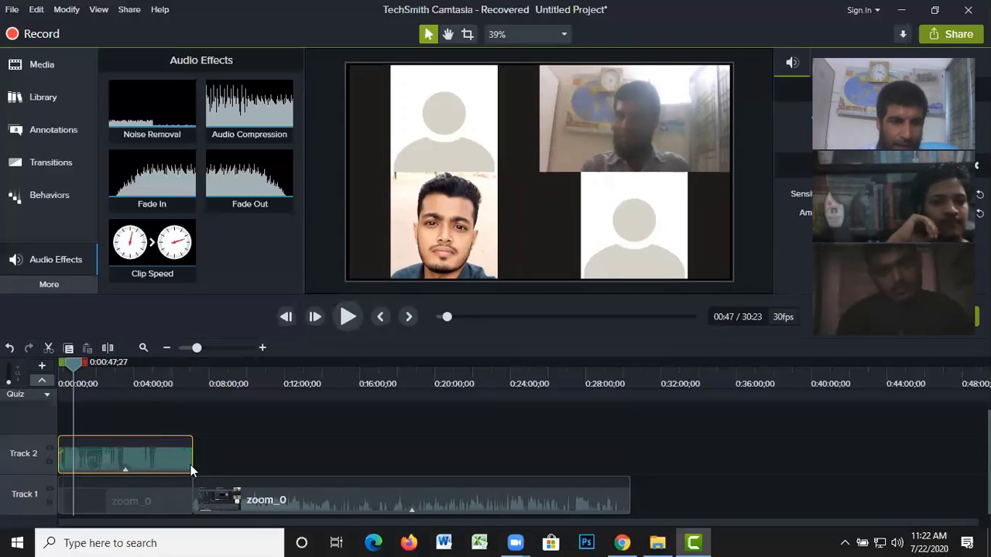
left_click_drag(187, 457, 180, 469)
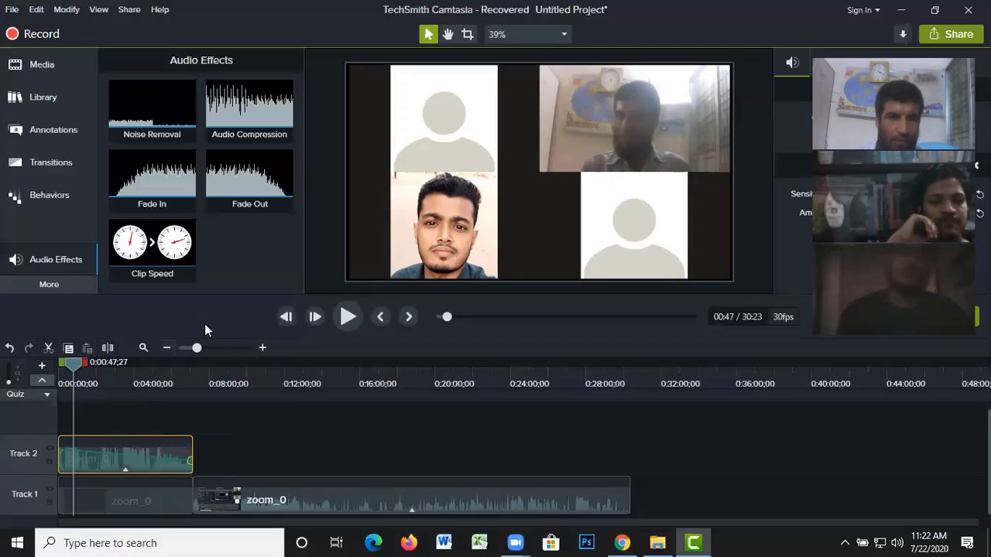
- Play the Track 2 audio from 0:00:47;27 and from 0:04:44;25 to hear the volume difference, and return to 0:03:13;00
left_click(348, 317)
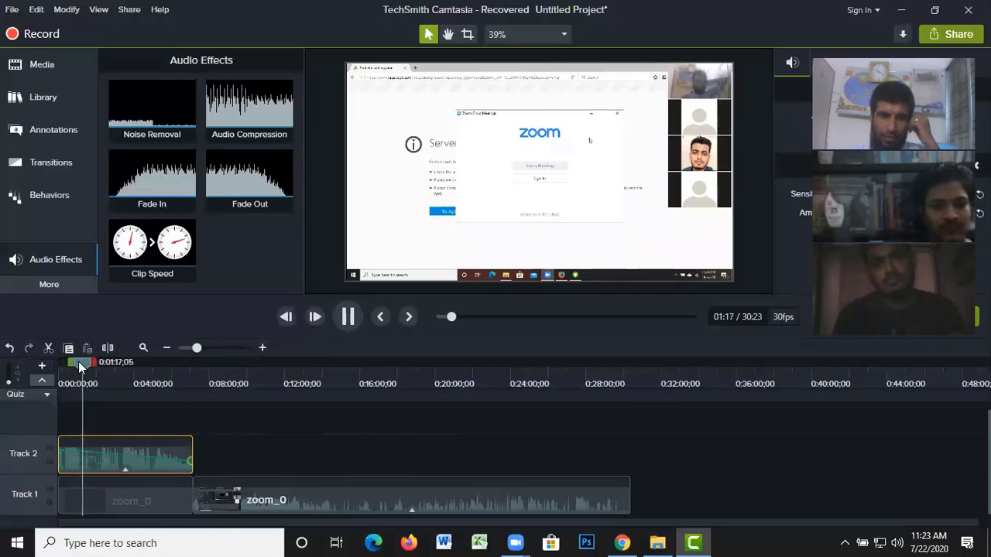
left_click_drag(78, 362, 147, 395)
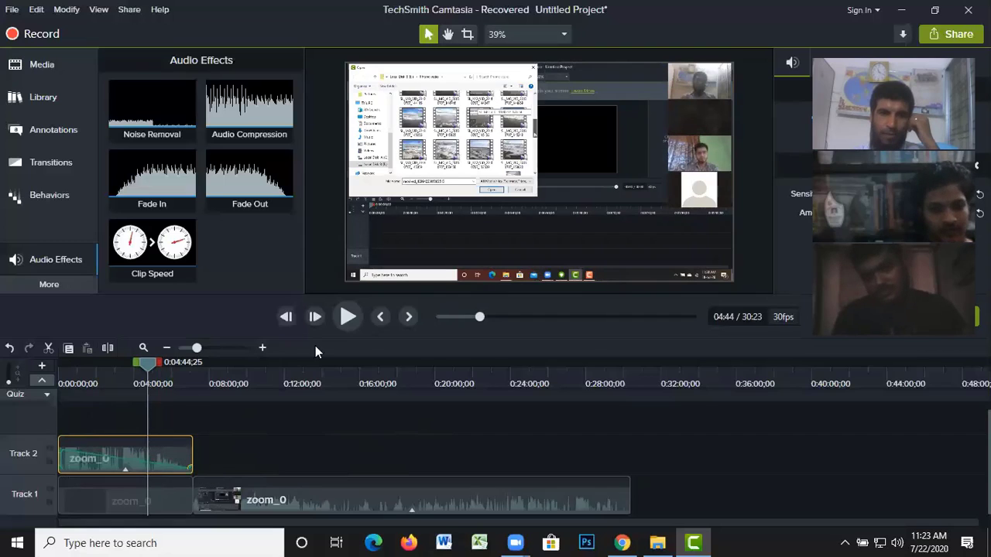
left_click(345, 320)
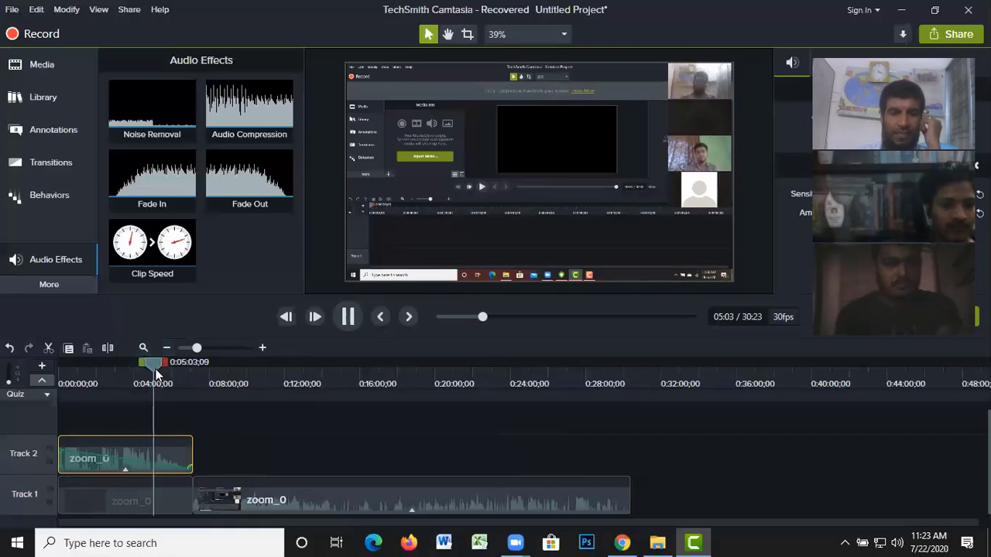
left_click_drag(151, 366, 120, 370)
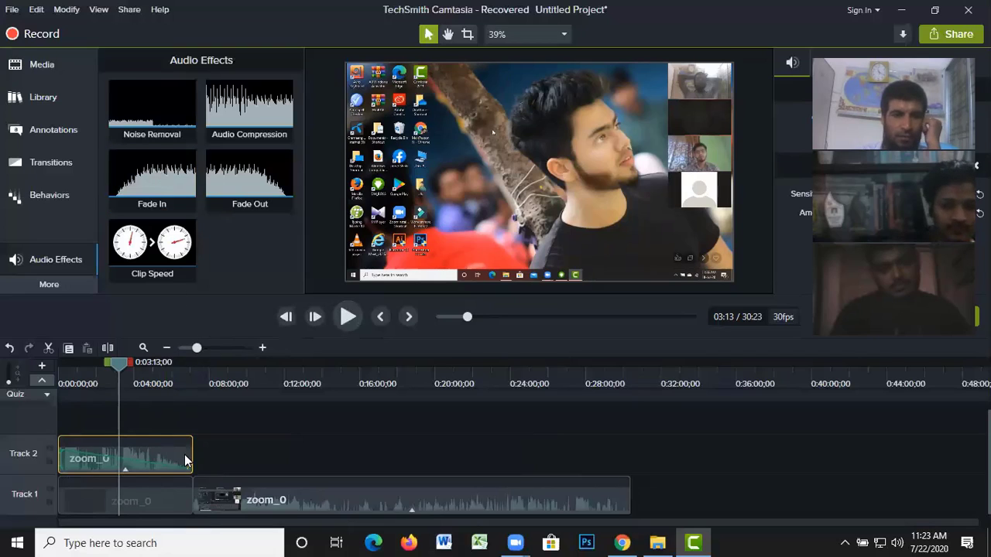
- Undo the last two level changes on the Track 2 audio clip and add the Fade In effect to it
left_click(10, 349)
left_click(10, 349)
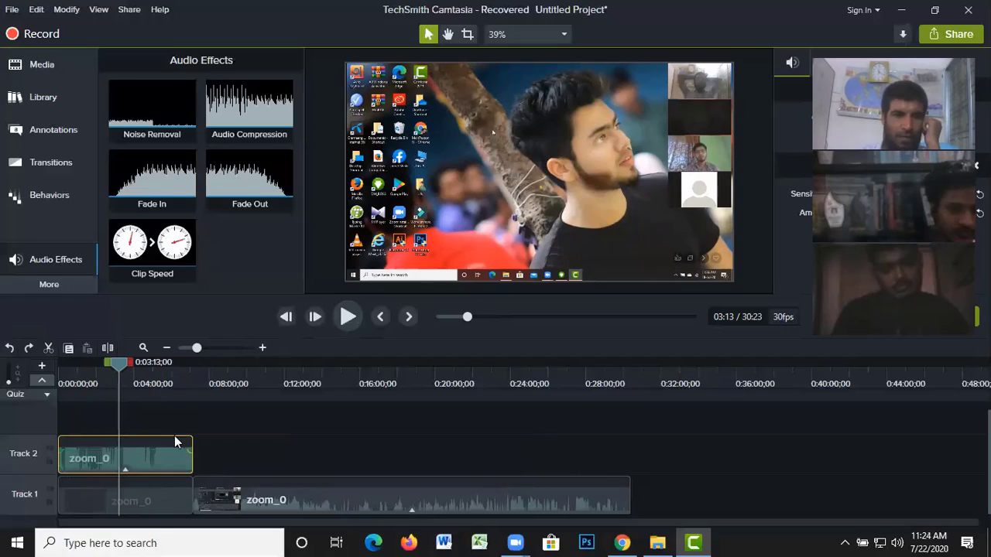
left_click(125, 470)
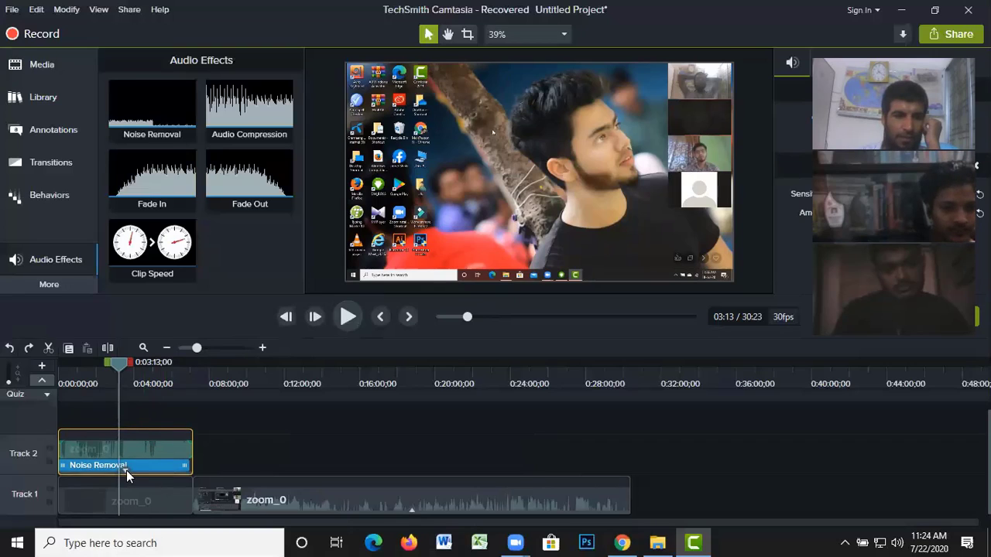
left_click(126, 471)
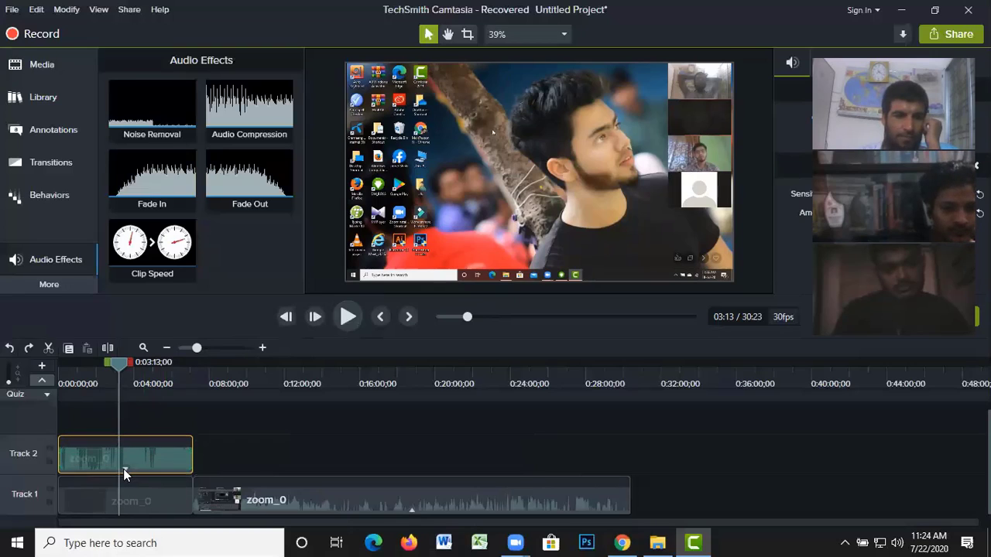
right_click(161, 183)
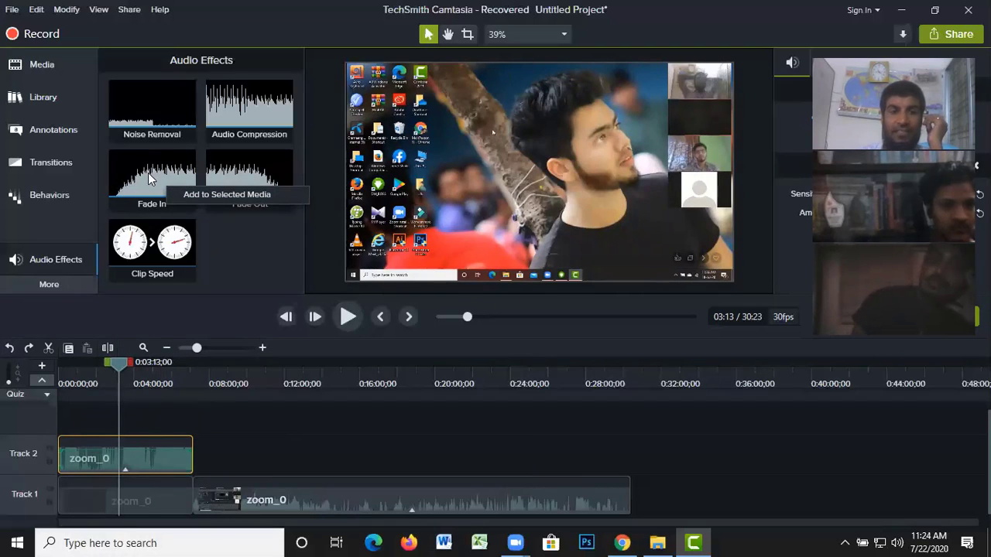
left_click(213, 194)
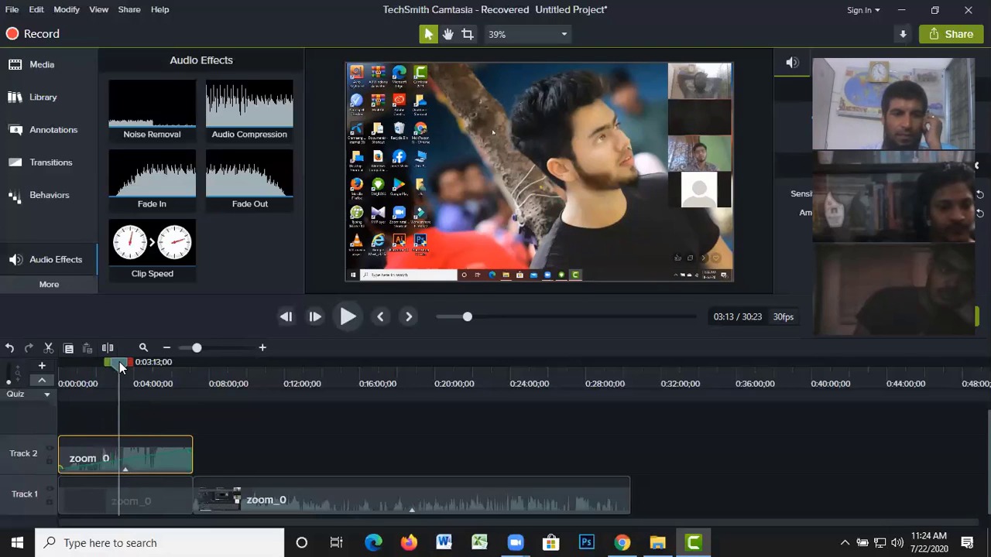
- Play the Track 2 clip from the beginning and from a point about one minute in to check the fade-in
left_click_drag(117, 367, 60, 374)
left_click(352, 316)
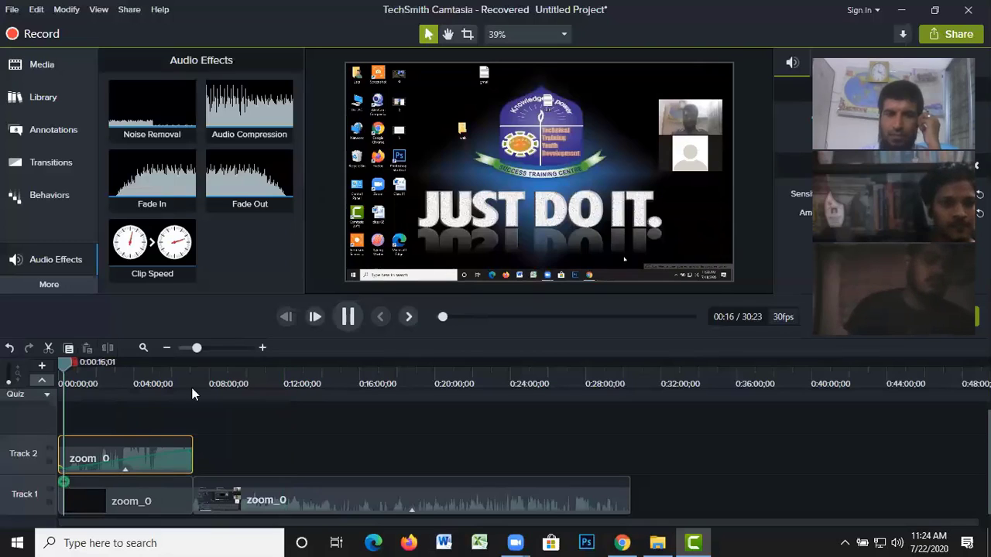
left_click(78, 374)
left_click(347, 317)
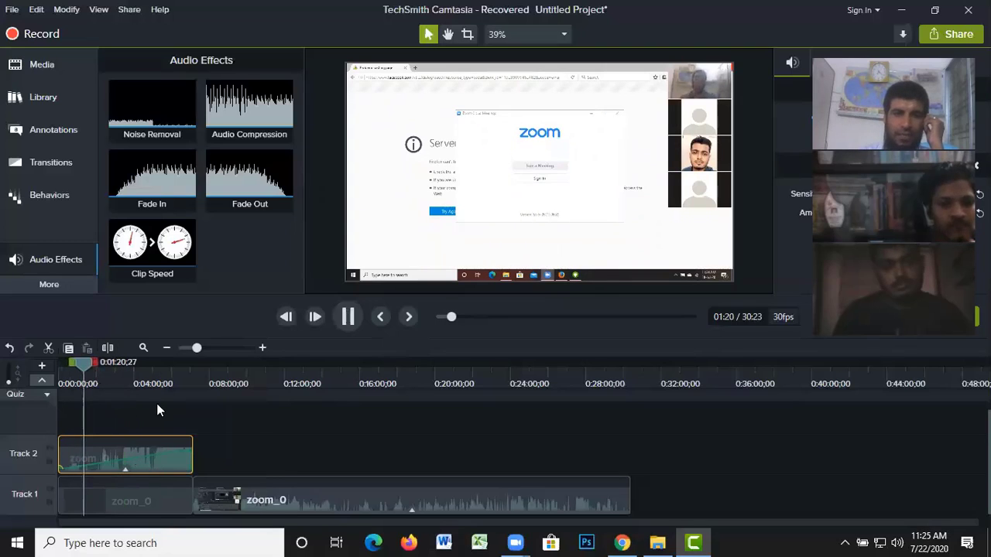
- Stop playback and set the callout annotations to show all styles
left_click(346, 317)
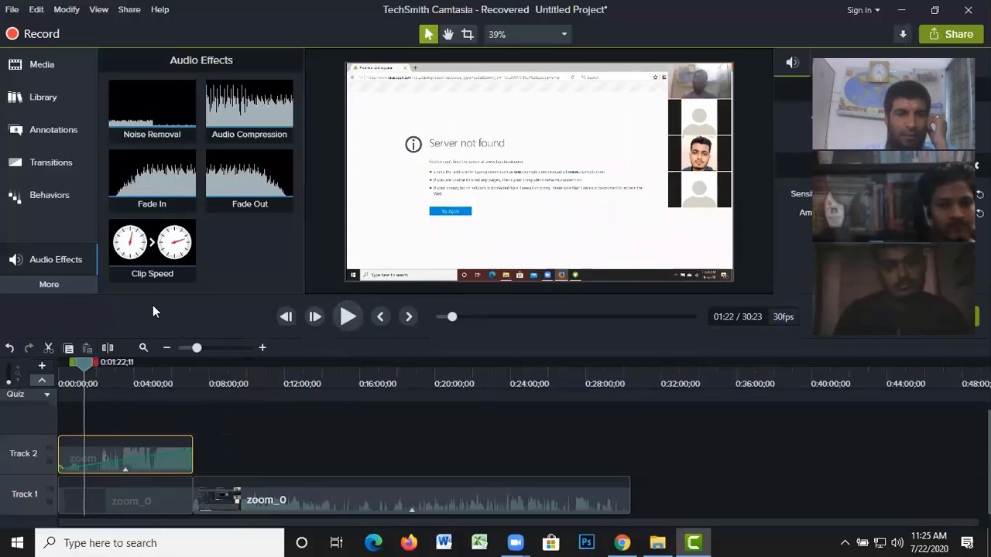
left_click(54, 130)
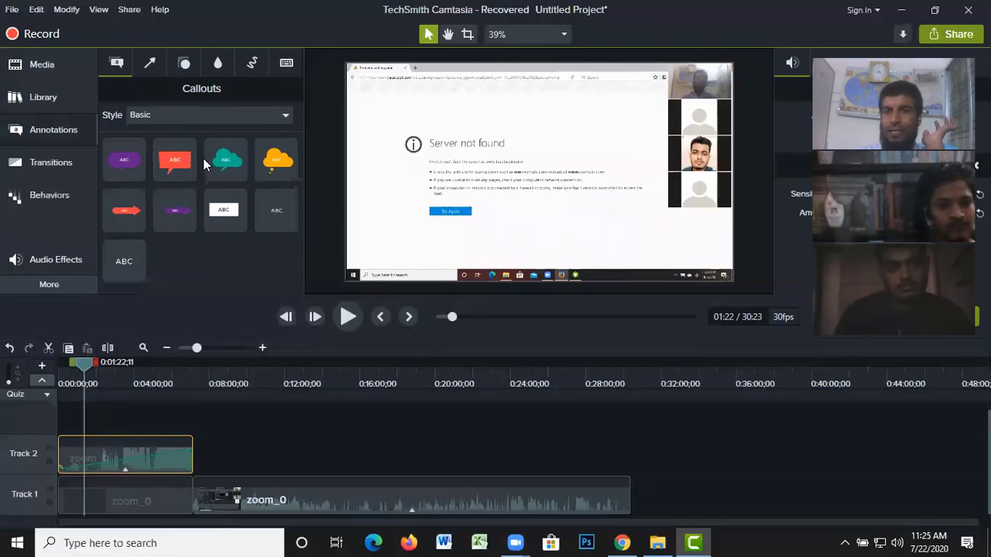
left_click(208, 121)
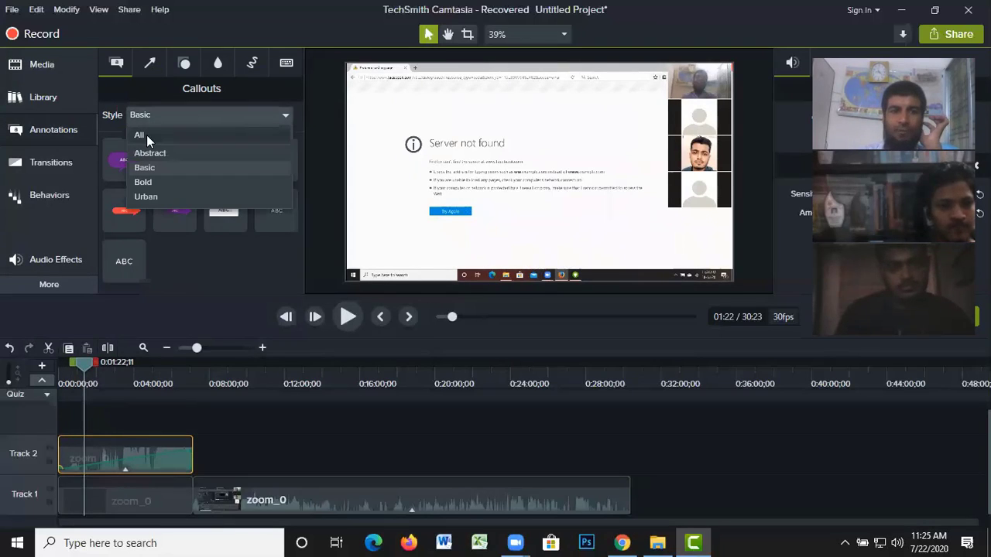
left_click(146, 133)
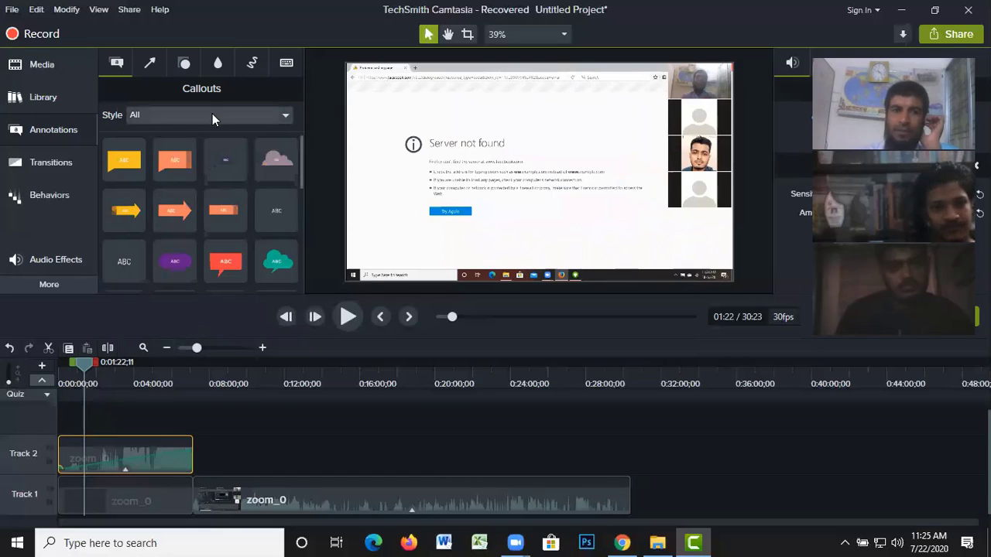
left_click(212, 114)
left_click(202, 118)
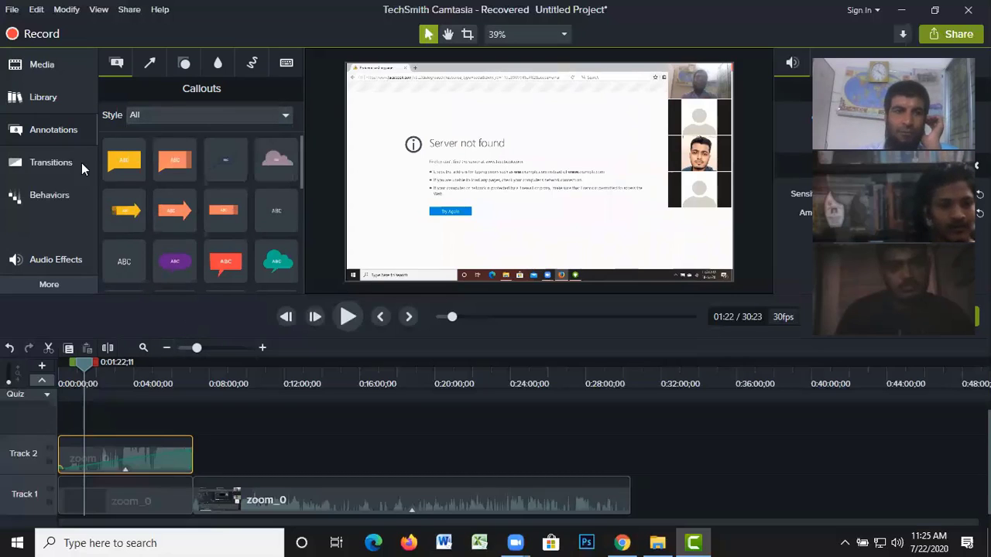
- Add the Fold transition to the start of the second zoom_0 clip on Track 1
left_click(50, 164)
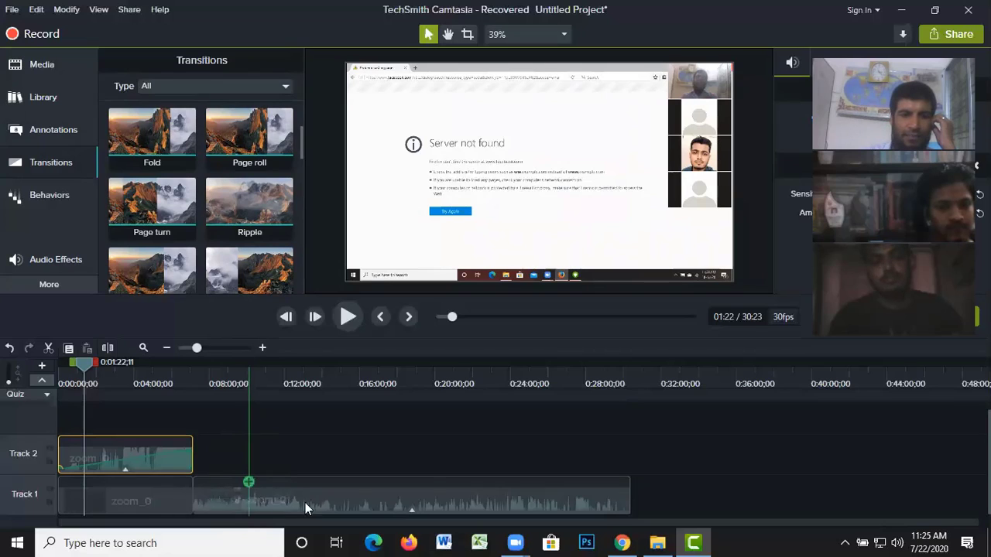
mouse_move(310, 496)
left_mouse_down()
mouse_move(325, 498)
mouse_move(317, 496)
left_mouse_up()
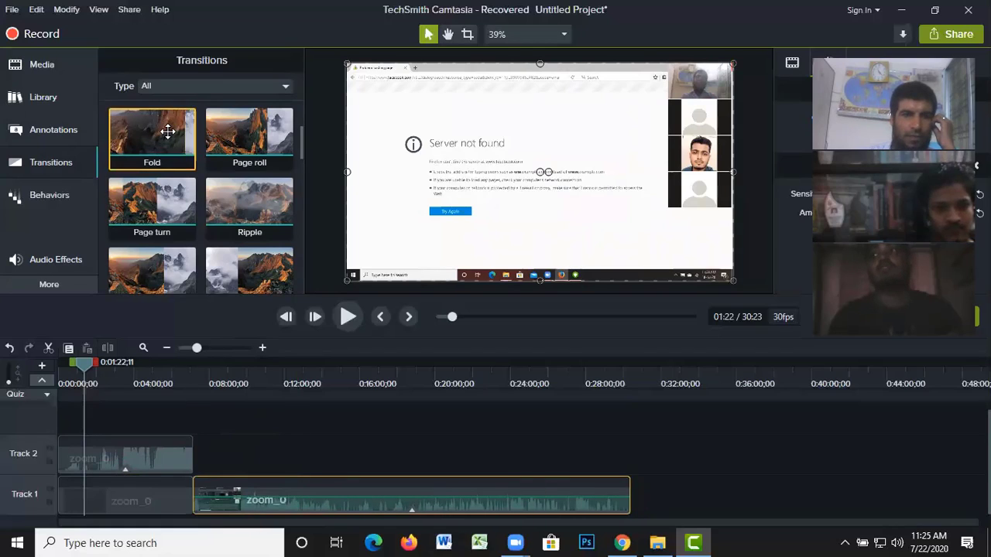
left_click_drag(165, 127, 194, 487)
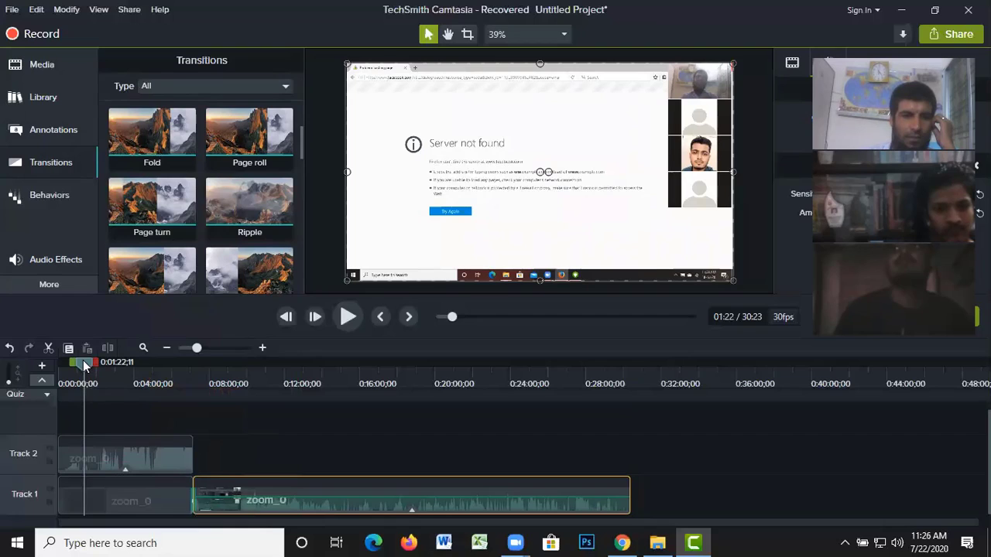
- Preview the join between the Track 1 clips by playing from 0:06:52;28 and from 0:07:00;00
left_click_drag(83, 360, 186, 416)
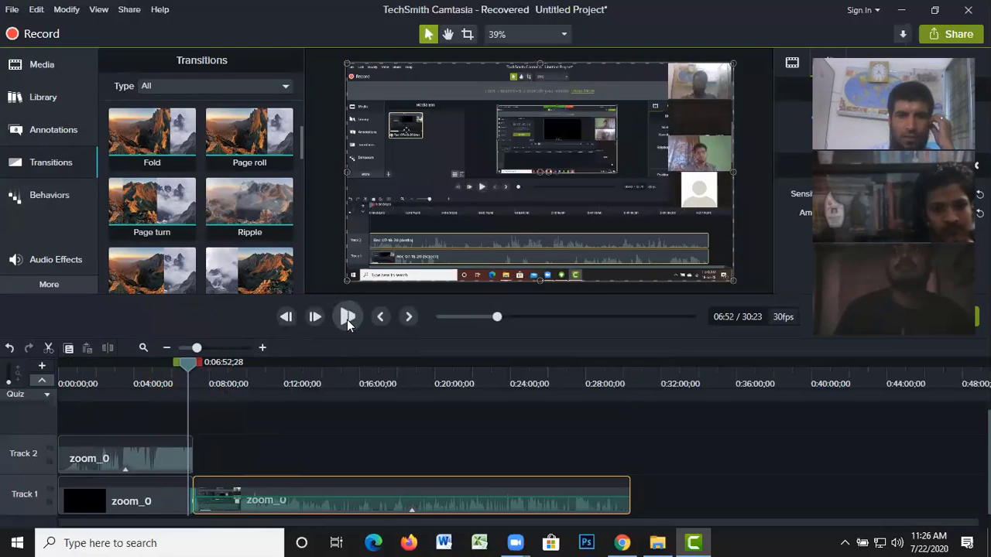
left_click(347, 322)
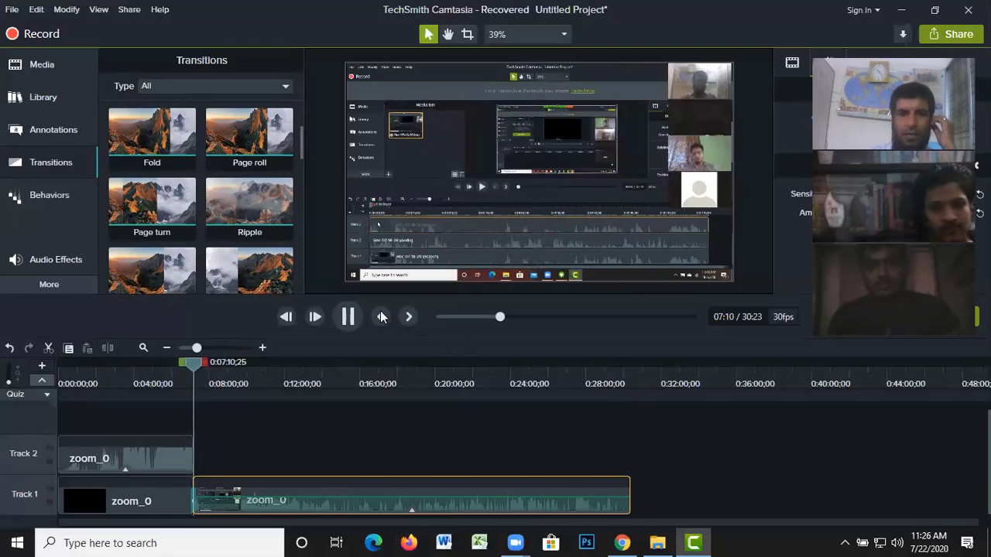
left_click(349, 317)
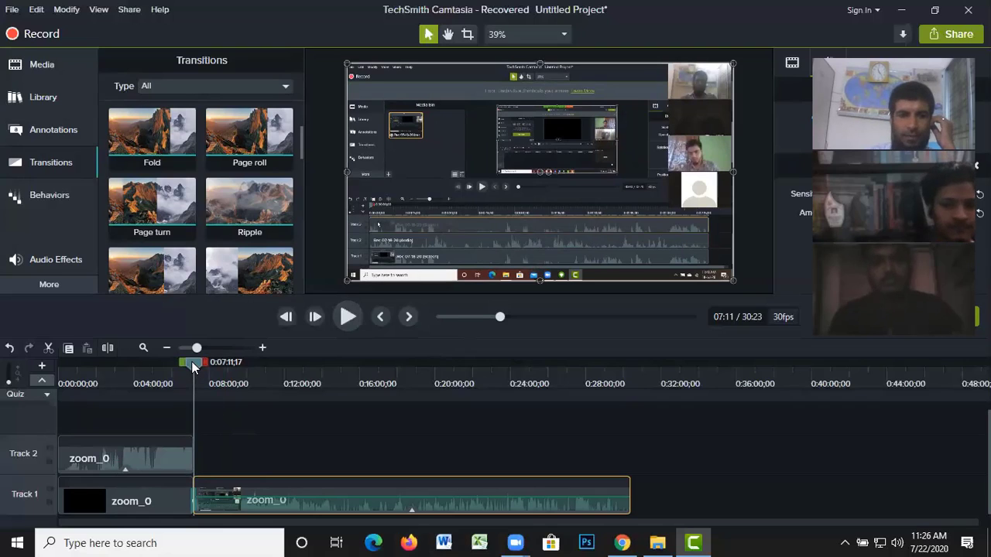
left_click_drag(191, 361, 191, 368)
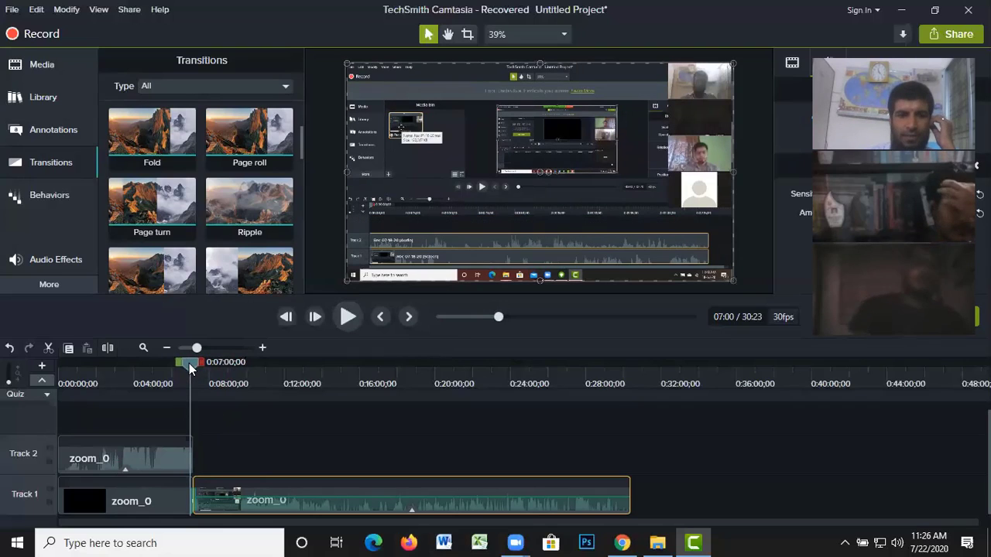
left_click(349, 317)
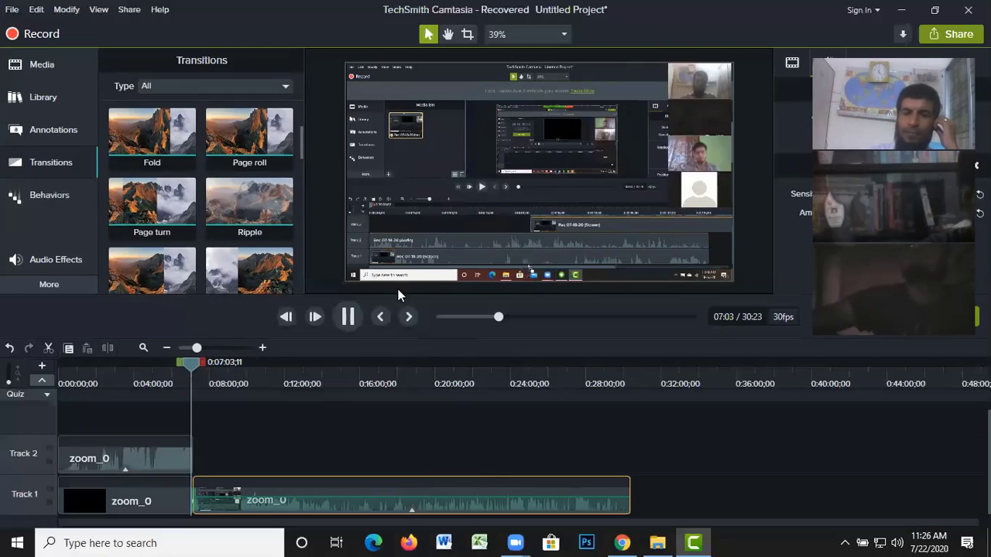
left_click(347, 317)
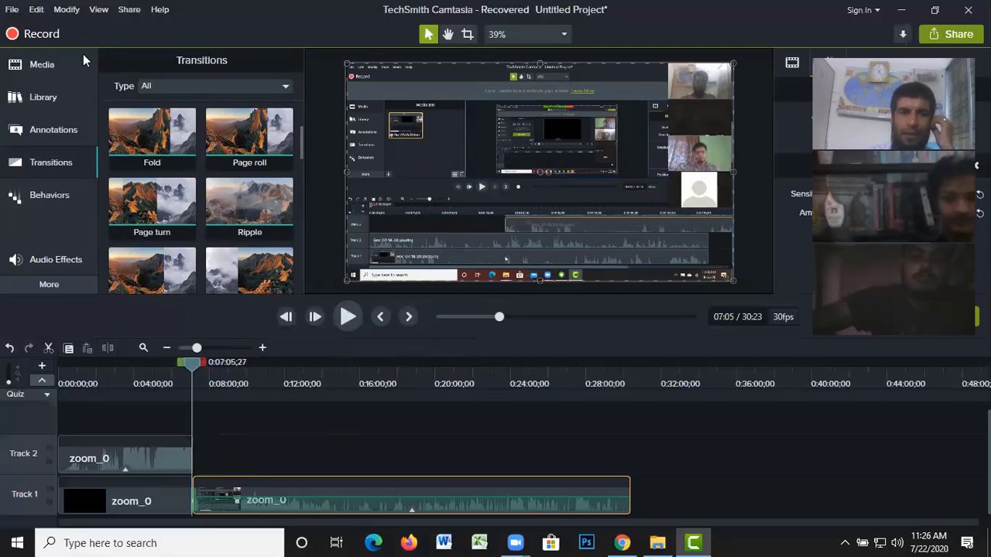
- Browse the callouts, add the yellow speech bubble on Track 3 near the playhead, and shift it right of the canvas centre
left_click(53, 129)
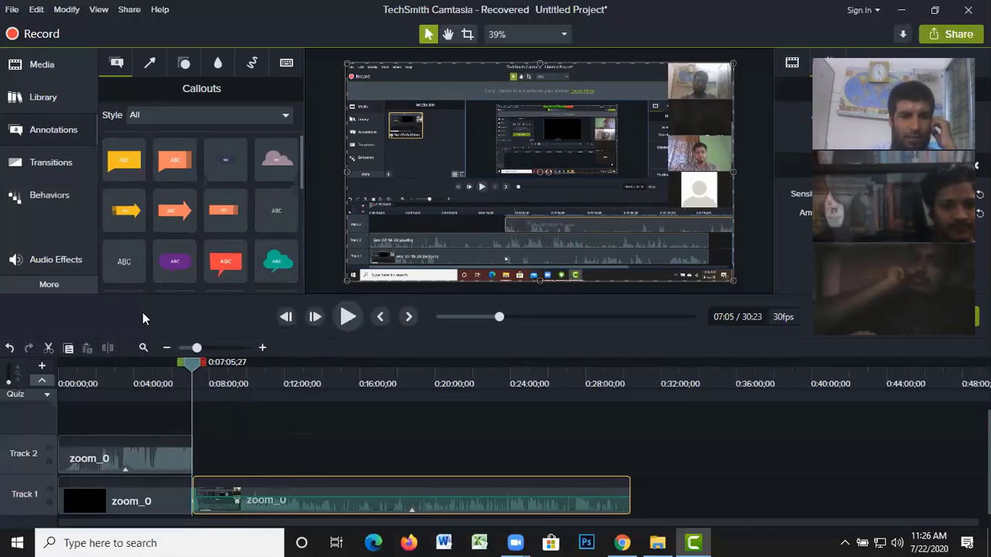
scroll(167, 232, "down", 1)
scroll(165, 221, "down", 4)
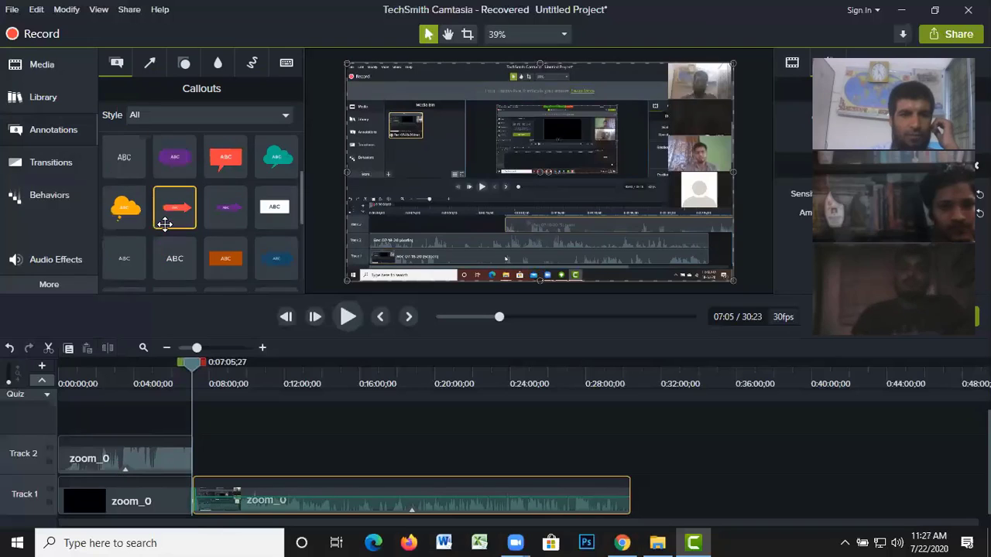
scroll(166, 196, "down", 1)
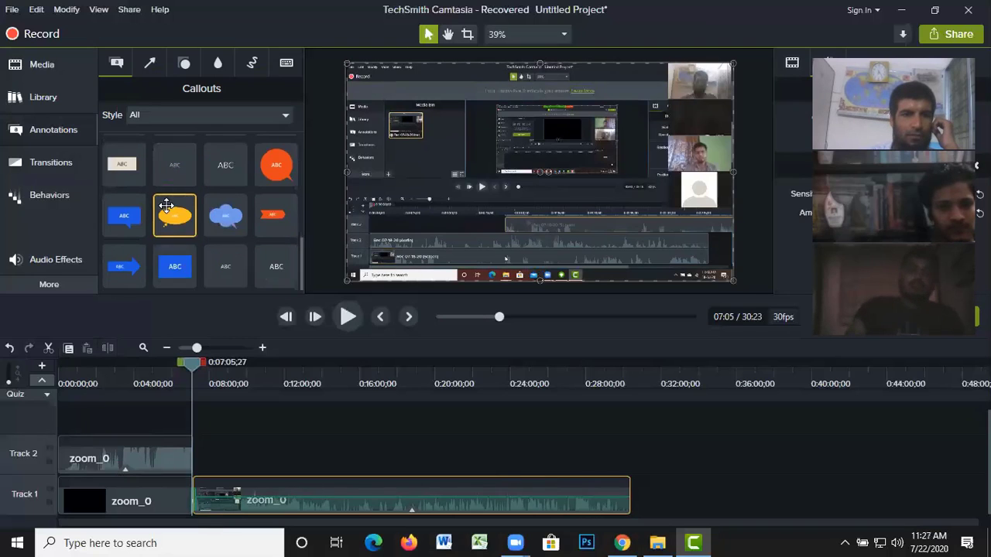
scroll(174, 198, "up", 1)
scroll(182, 200, "down", 1)
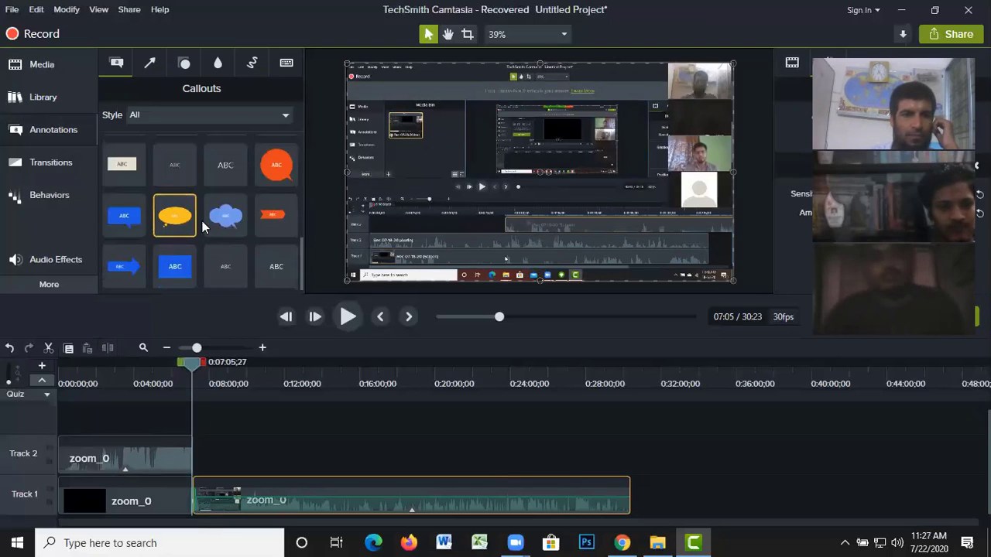
scroll(217, 220, "down", 2)
scroll(216, 220, "up", 3)
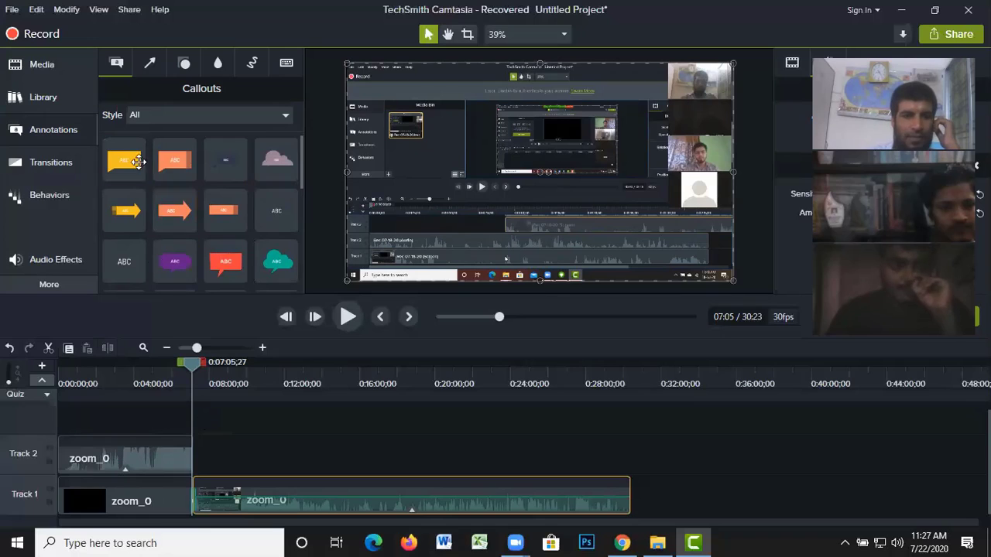
left_click_drag(133, 165, 200, 420)
left_click_drag(542, 174, 587, 184)
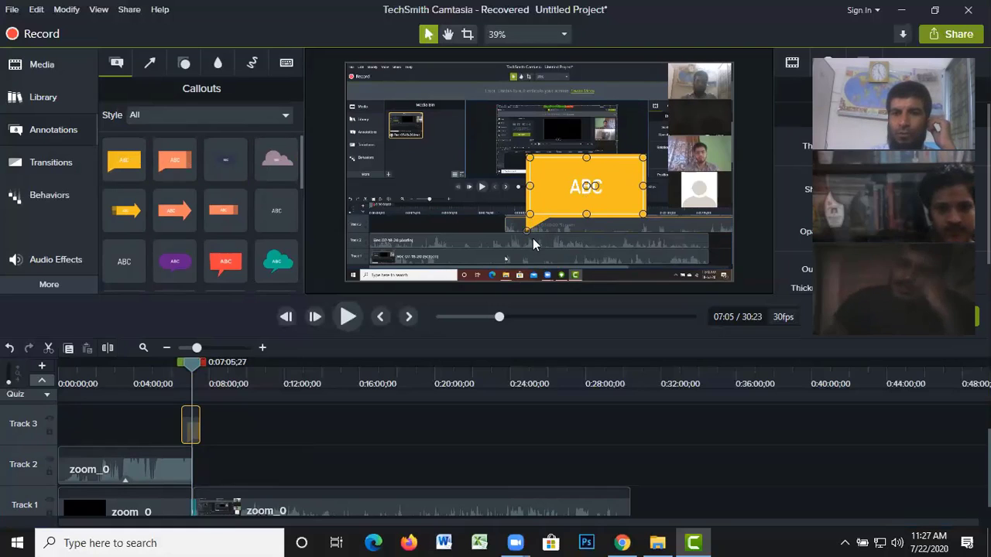
- Try stretching the yellow callout's tail down to the recorded taskbar and pulling it back toward the bubble
left_click_drag(529, 236, 503, 279)
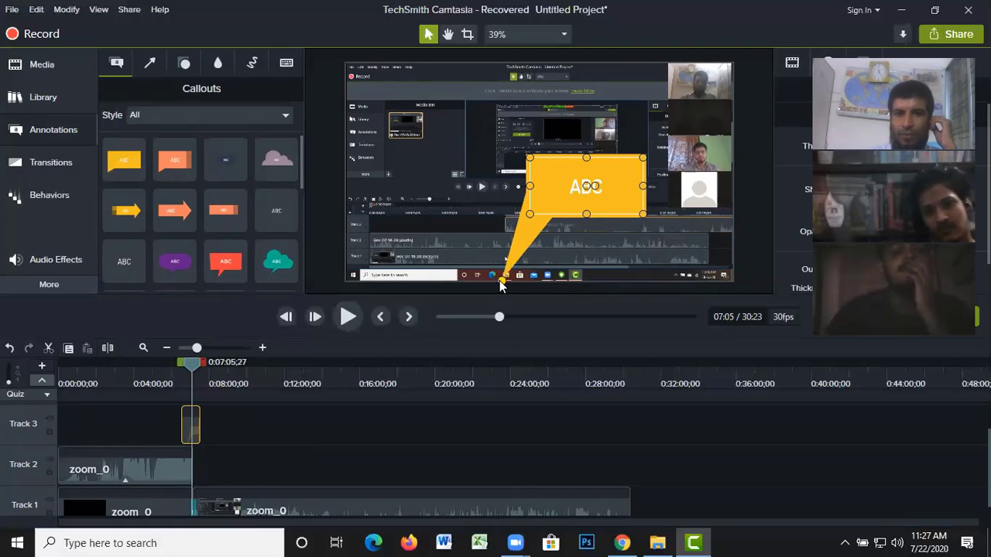
left_click_drag(500, 281, 532, 229)
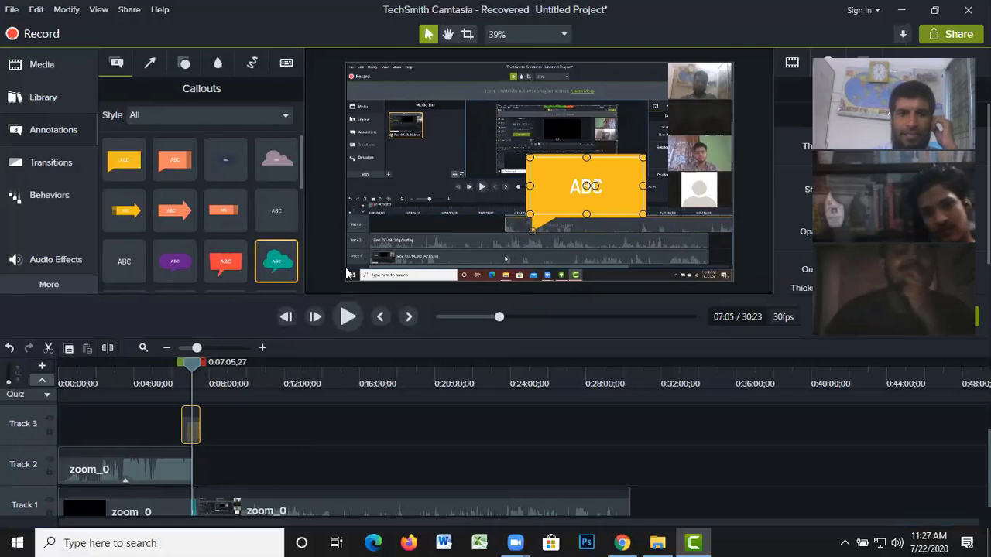
left_click(225, 263)
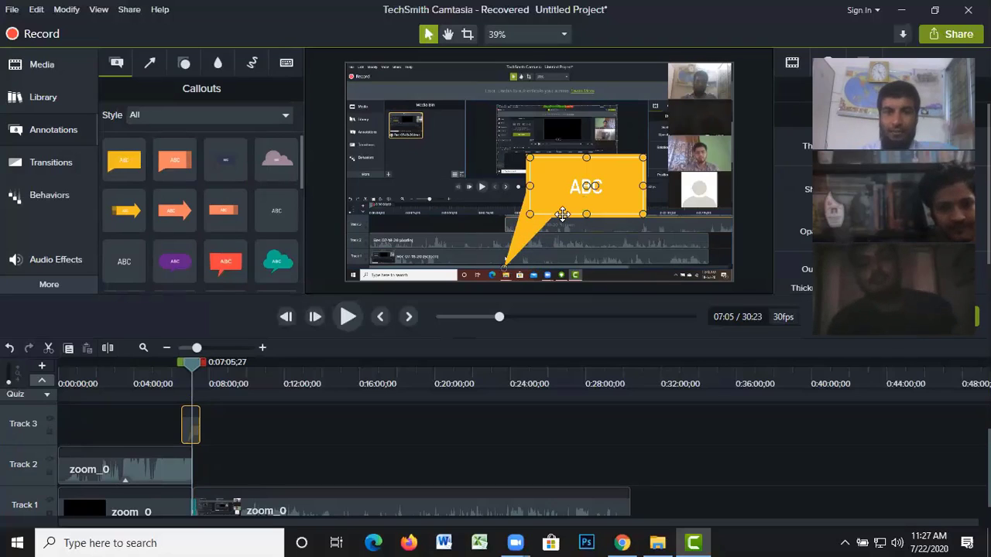
- Try moving the callout to the video's upper-right corner and aiming its tail at the participant thumbnails
left_click_drag(566, 182, 748, 67)
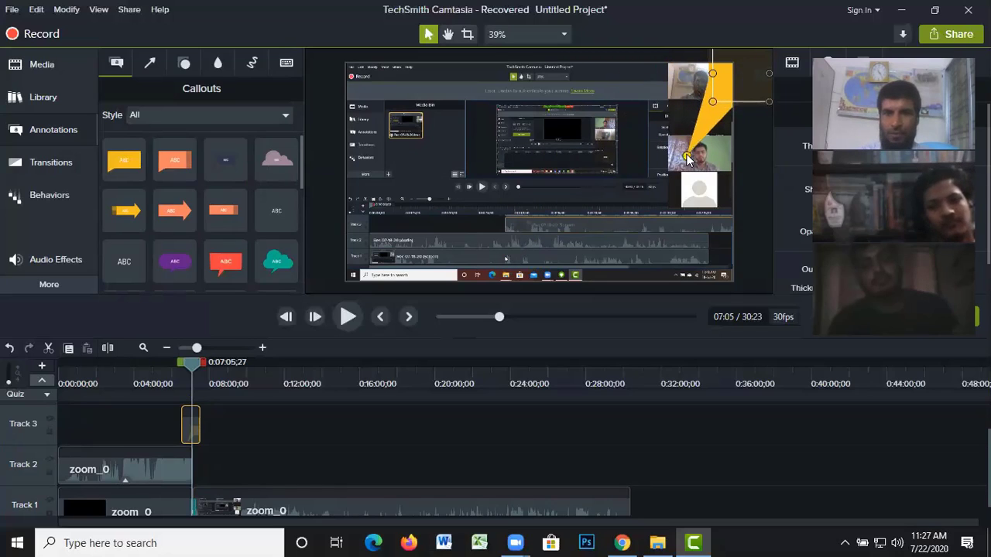
left_click_drag(687, 159, 699, 159)
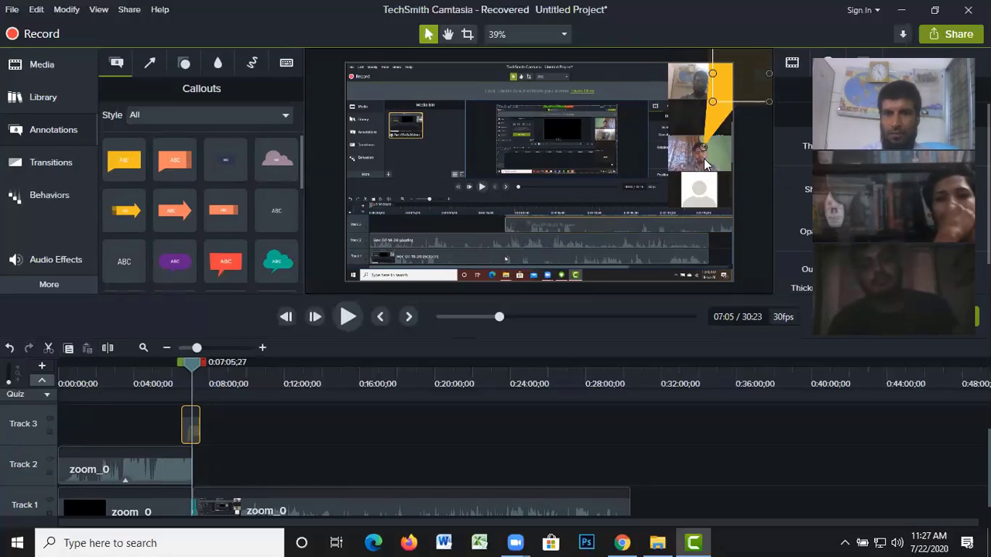
left_click_drag(698, 164, 697, 177)
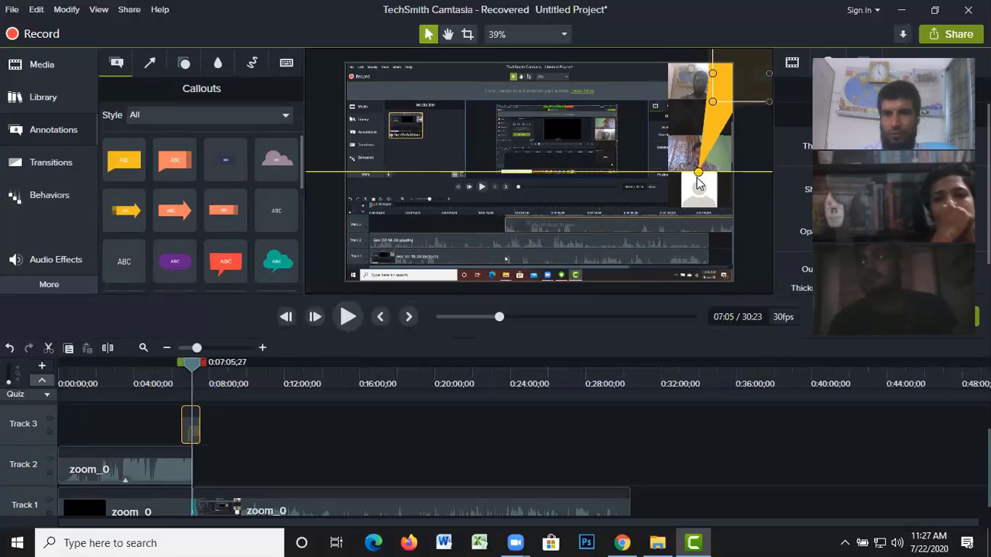
- Move the callout back to the middle of the canvas and tuck its tail inside the bubble
left_click_drag(726, 83, 537, 124)
left_click_drag(480, 226, 507, 160)
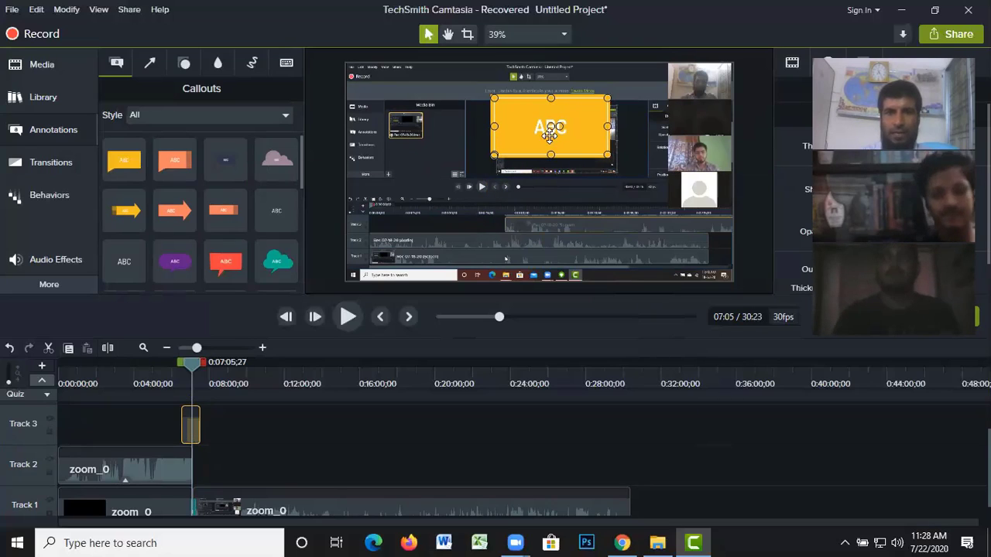
left_click_drag(549, 128, 546, 180)
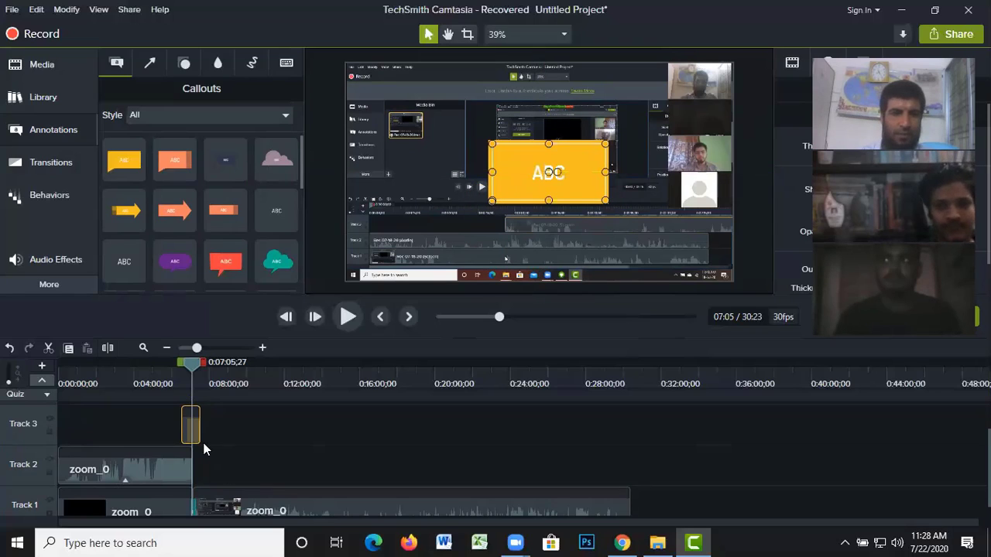
- Shorten the Track 3 callout to end near 0:07:05;27, and nudge it up and left on the canvas at 0:06:56;20
left_click_drag(200, 419, 198, 419)
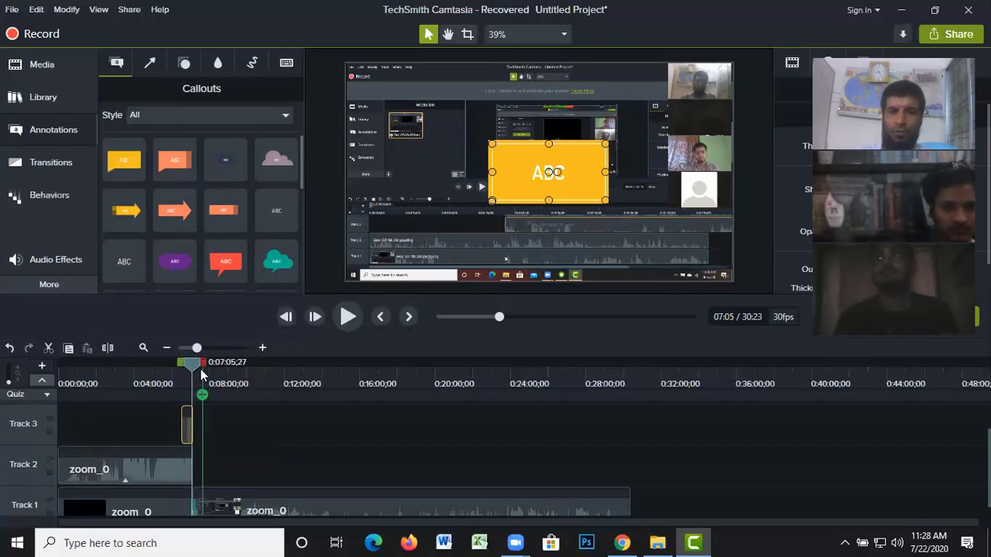
left_click_drag(195, 362, 189, 362)
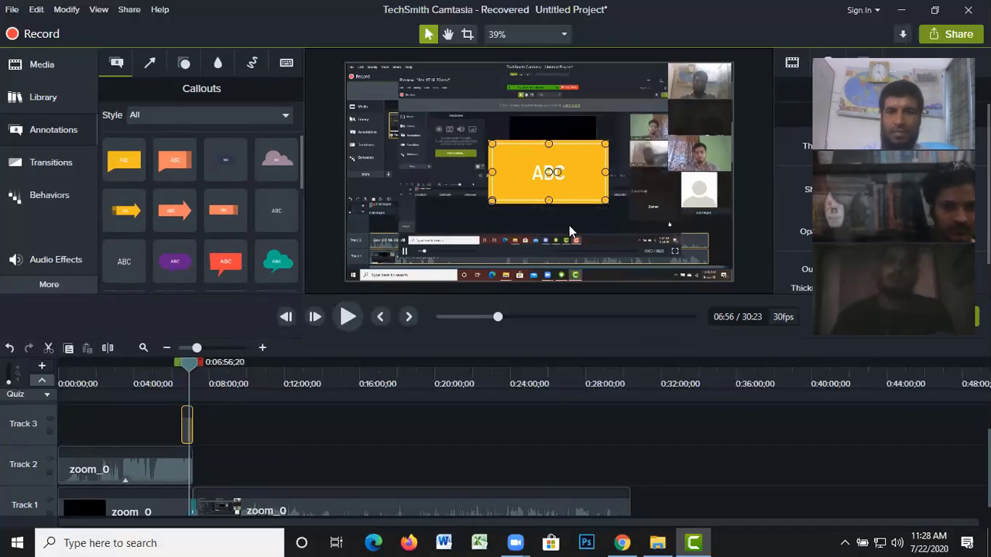
left_click_drag(549, 172, 523, 147)
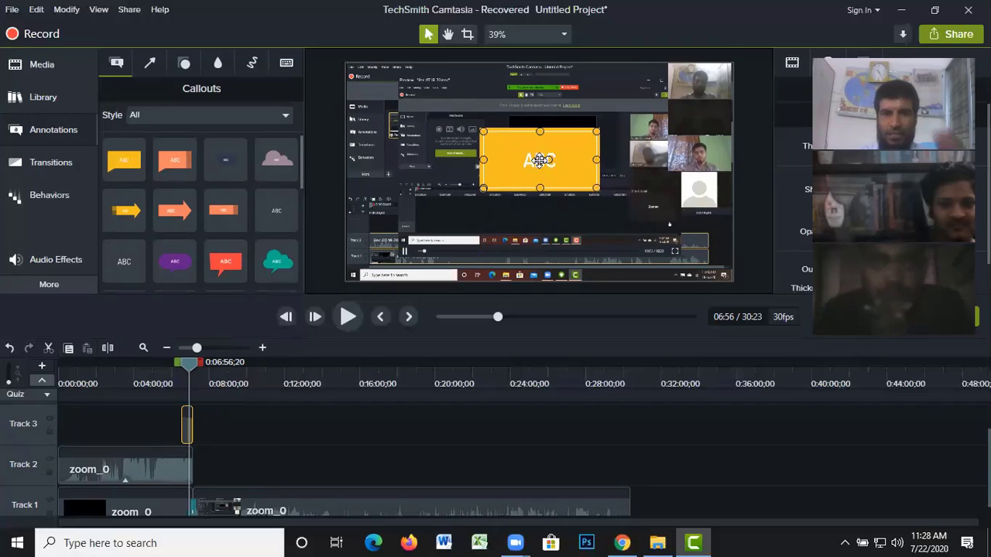
- Replace the callout's placeholder text with "SUCCESS"
double_click(539, 160)
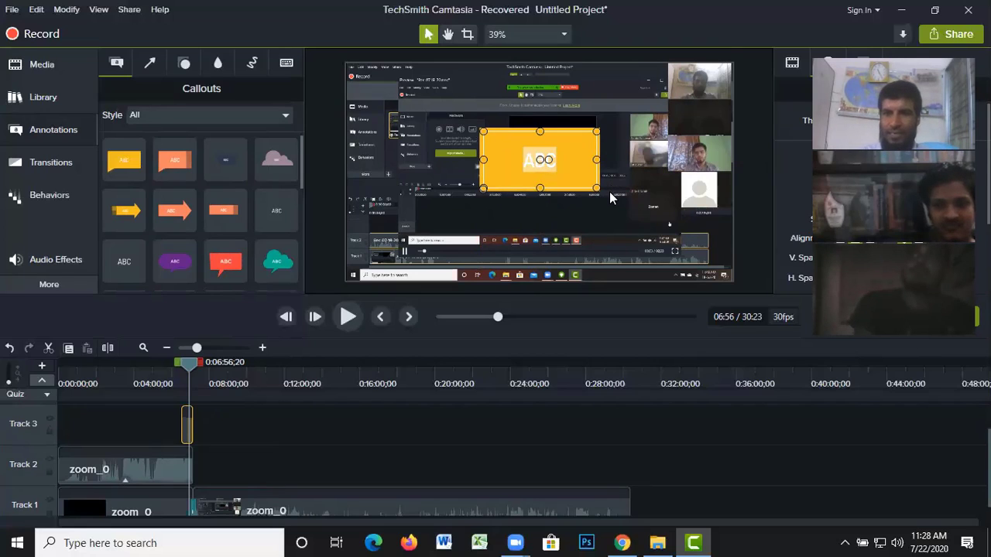
key("BackSpace")
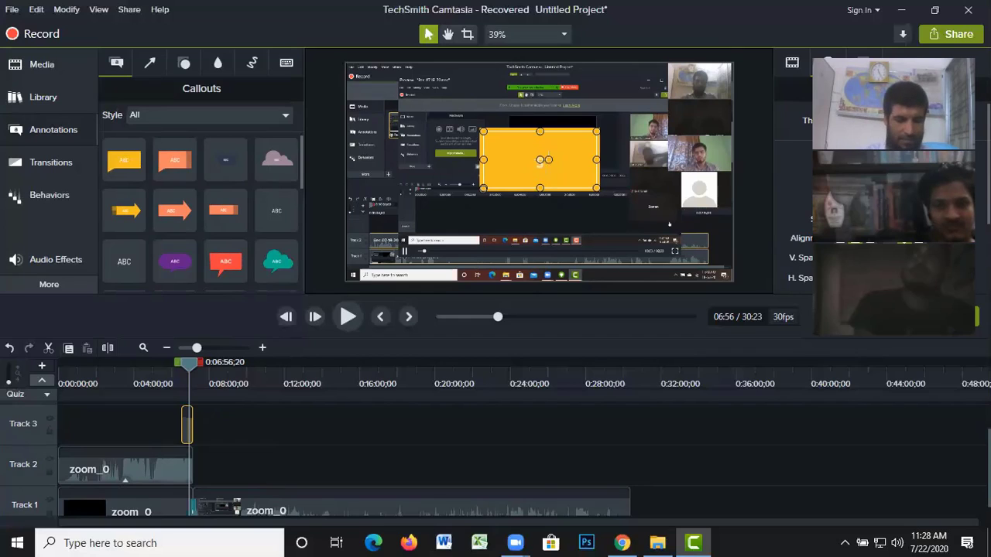
type("succe")
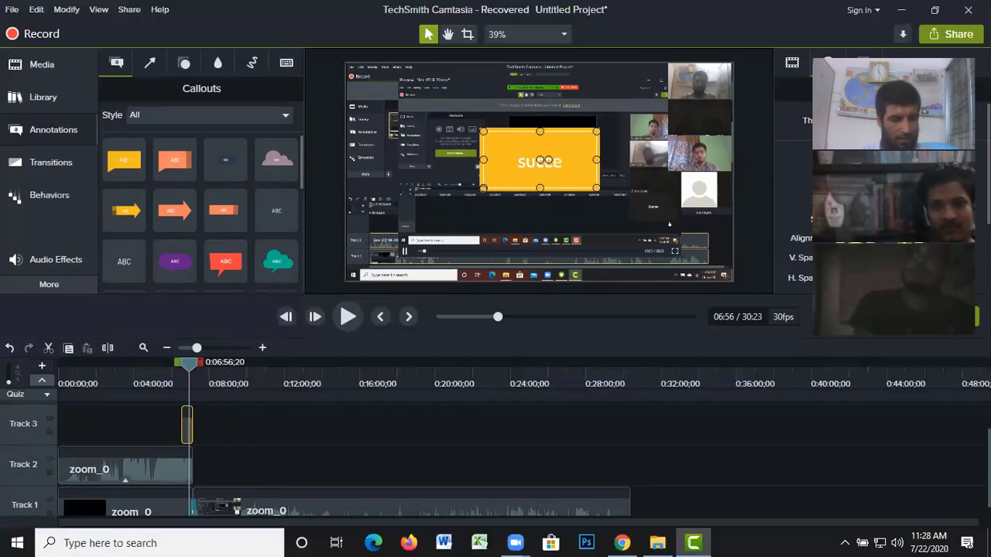
type("ss")
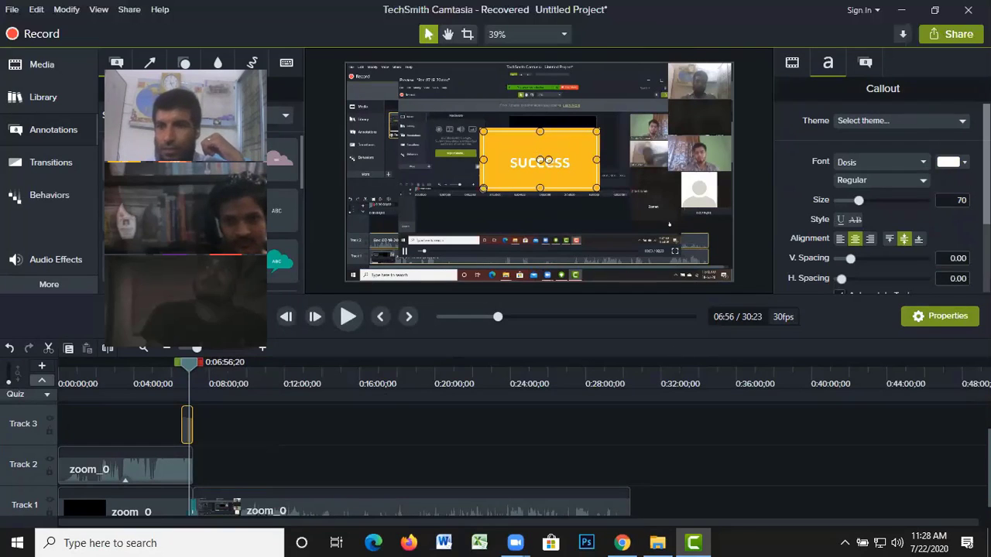
- Set the vertical spacing of the callout's text to 0.18
scroll(940, 203, "down", 3)
scroll(940, 203, "up", 3)
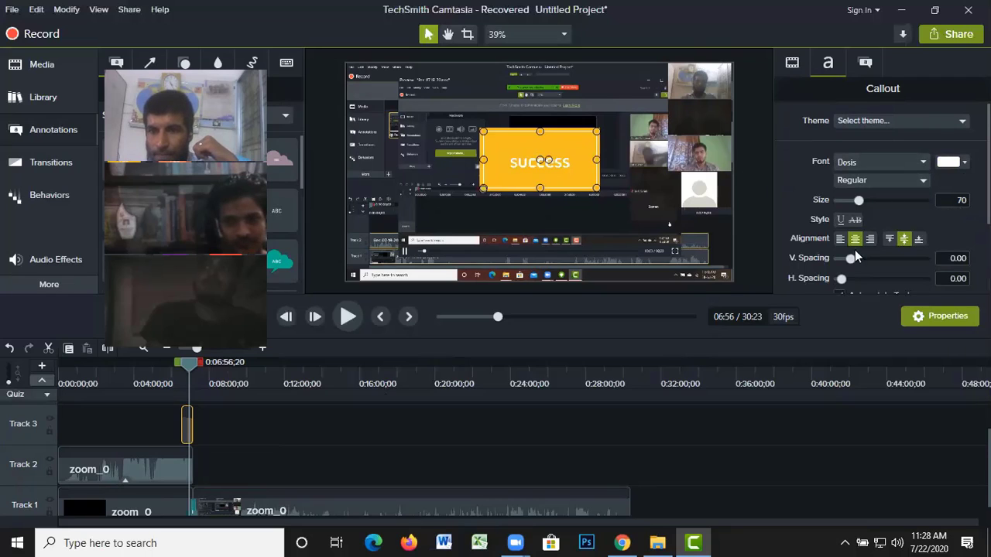
scroll(855, 251, "down", 2)
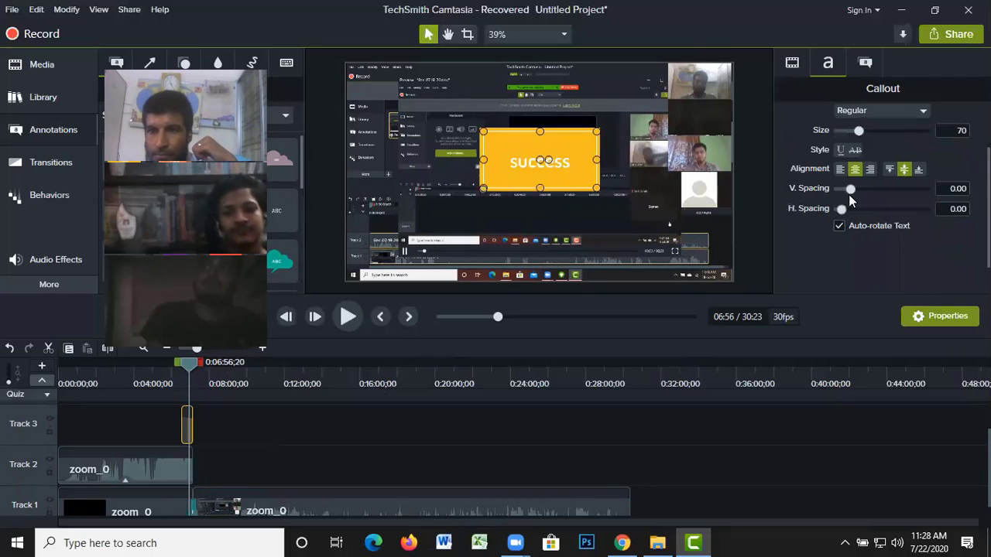
mouse_move(850, 189)
left_mouse_down()
mouse_move(859, 187)
mouse_move(855, 195)
left_mouse_up()
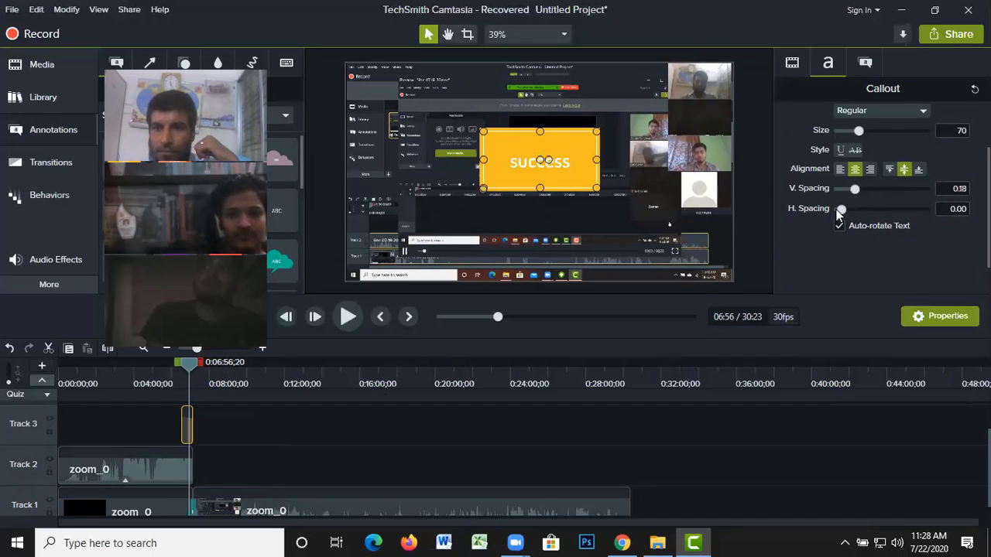
- Try the green preset as the callout's fill colour, and change the fill to bright red, #FF041C
left_click(866, 65)
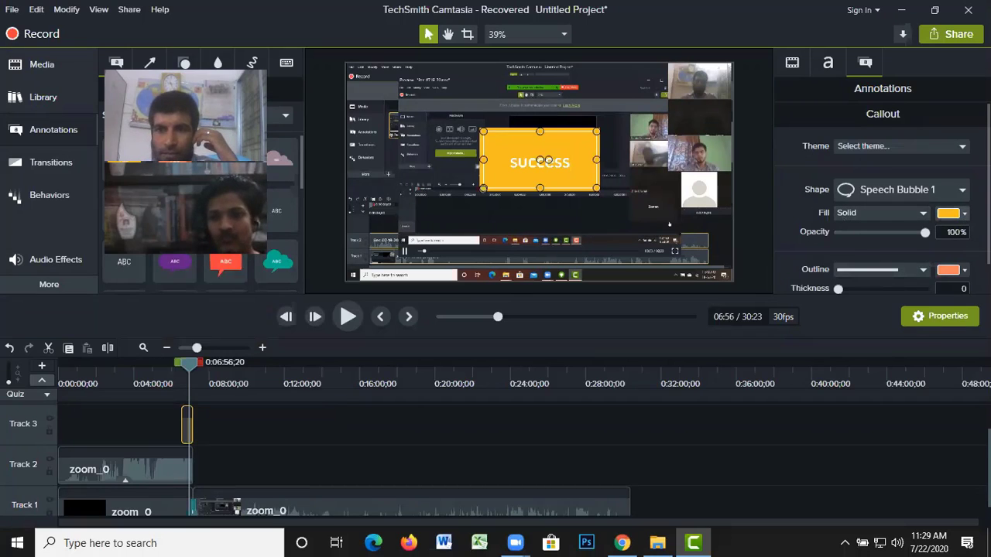
left_click(953, 213)
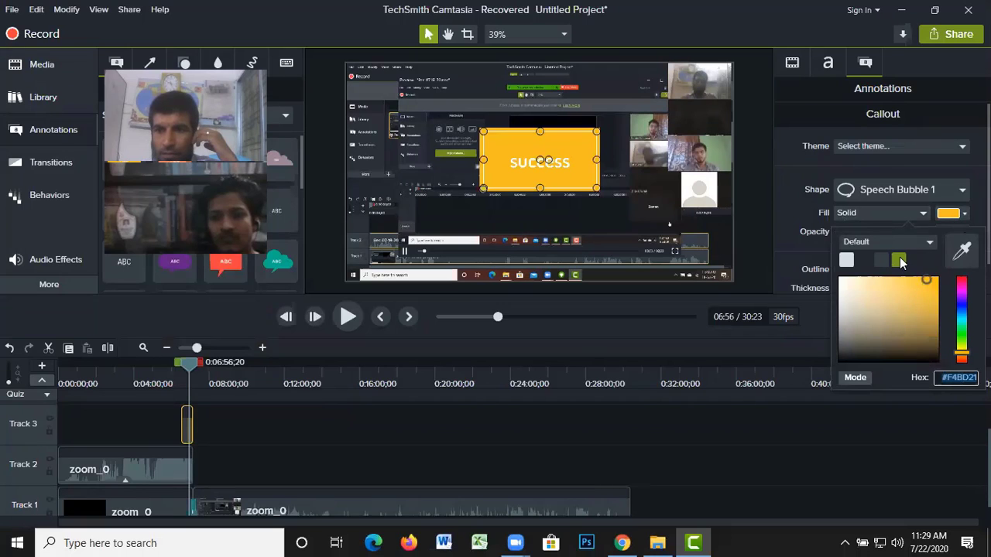
left_click(899, 260)
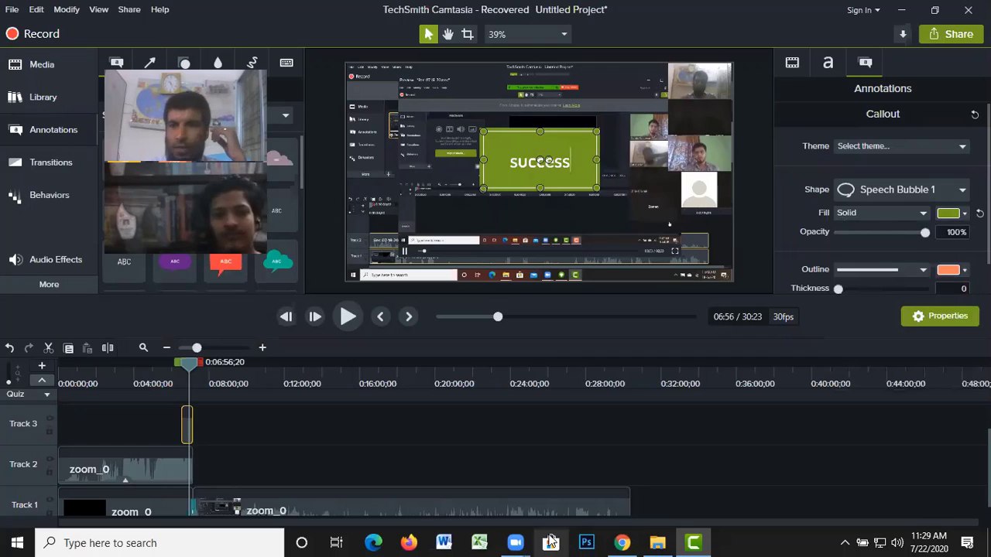
left_click(960, 213)
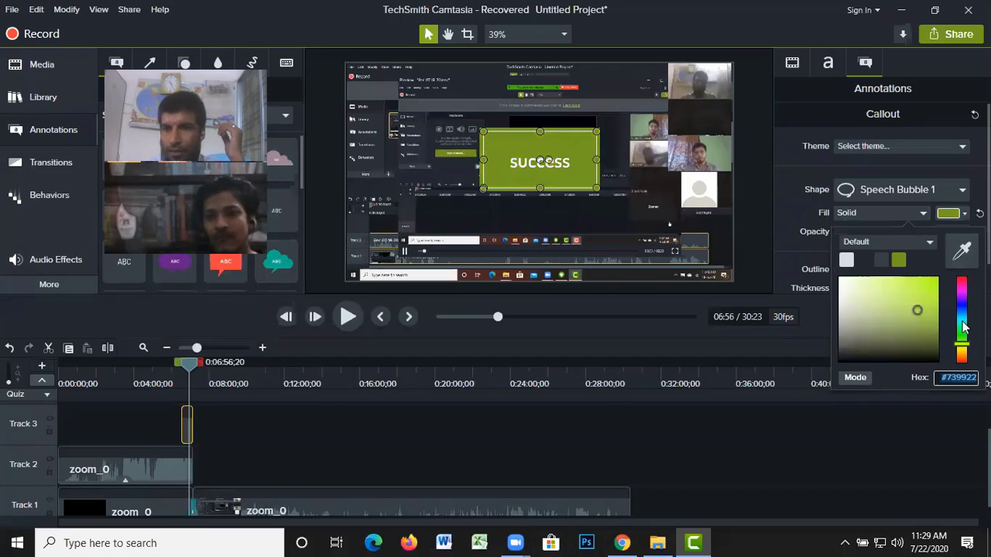
left_click_drag(962, 350, 961, 282)
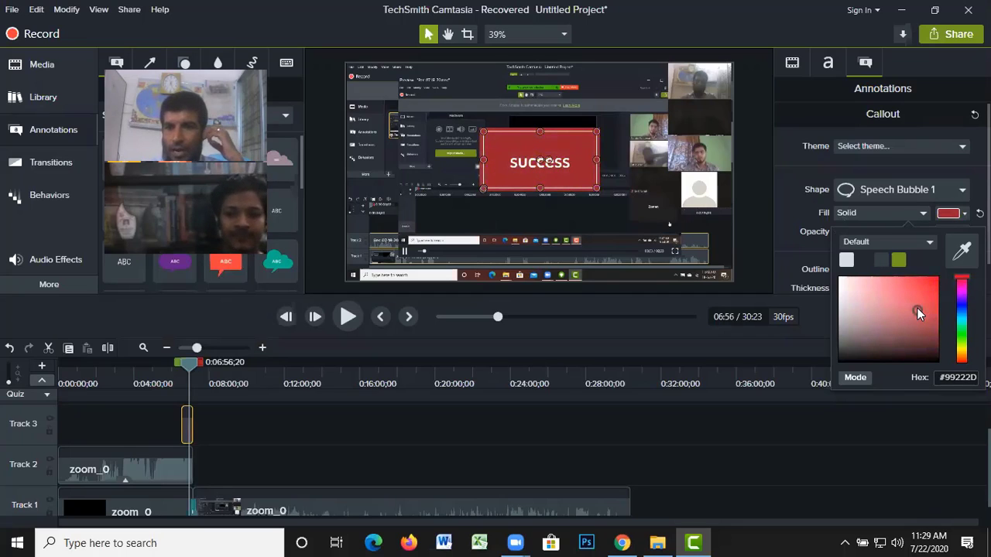
left_click_drag(918, 308, 938, 276)
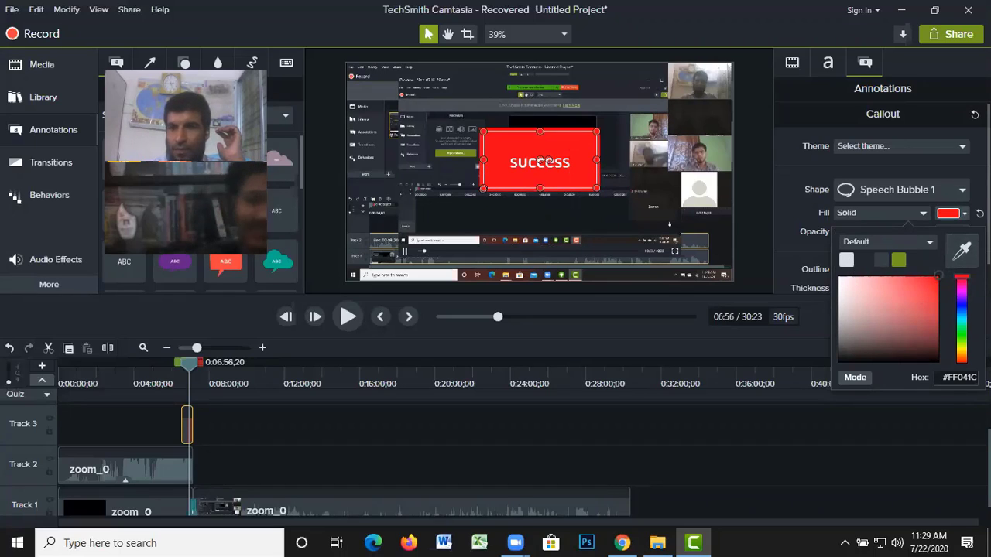
left_click(961, 214)
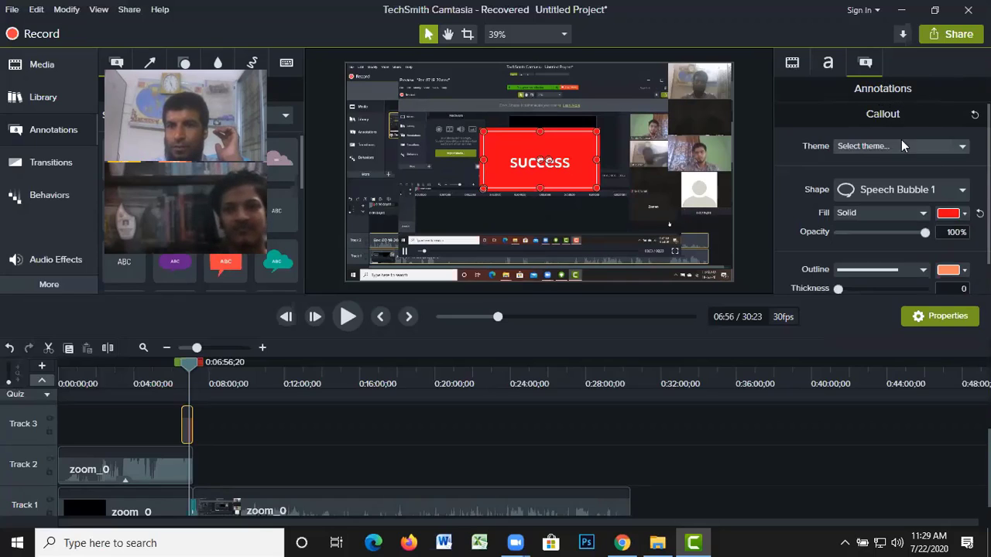
- Try the Text Rectangle, Thought Bubble 1 and Text Arrow 1 shapes on the callout, and return it to Speech Bubble 1
left_click(962, 191)
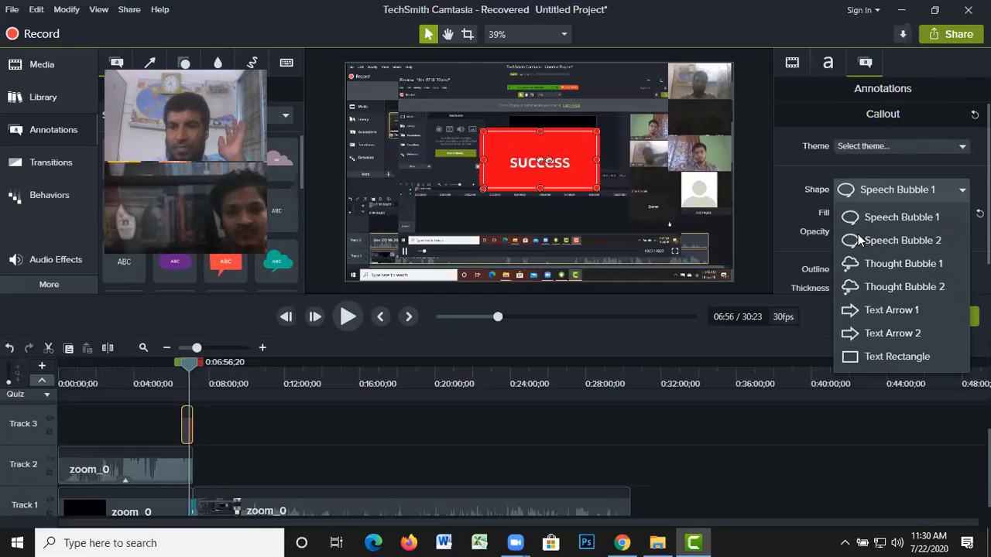
left_click(861, 357)
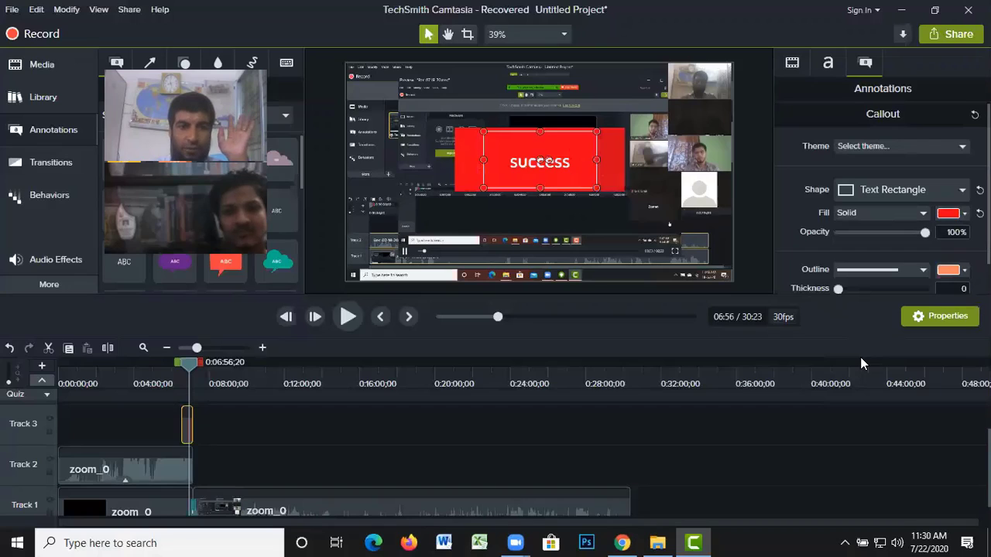
left_click(863, 190)
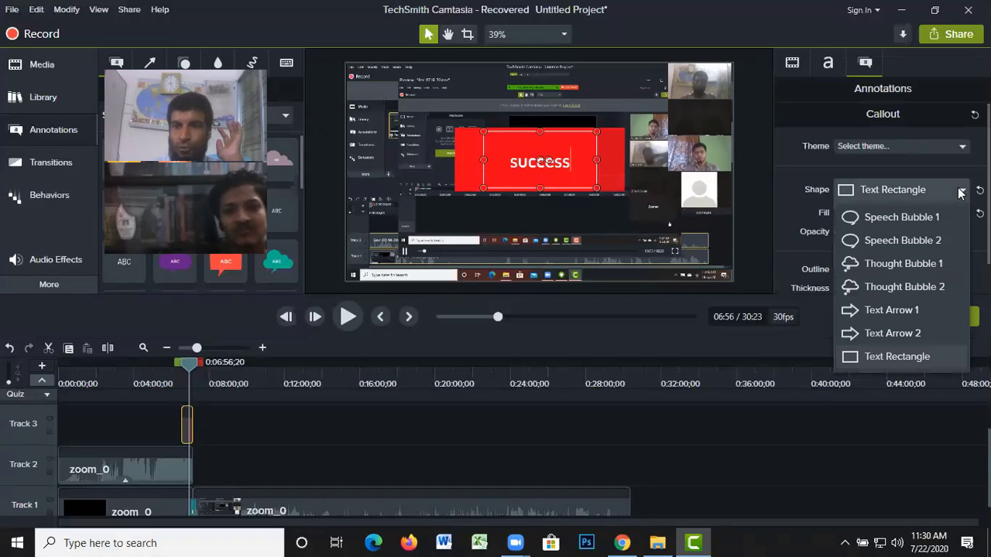
left_click(859, 217)
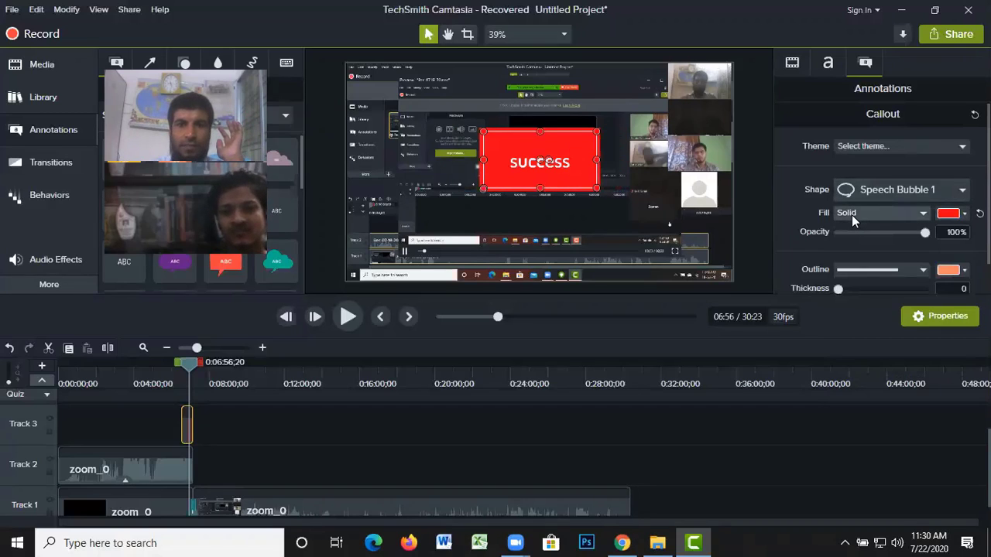
left_click(901, 189)
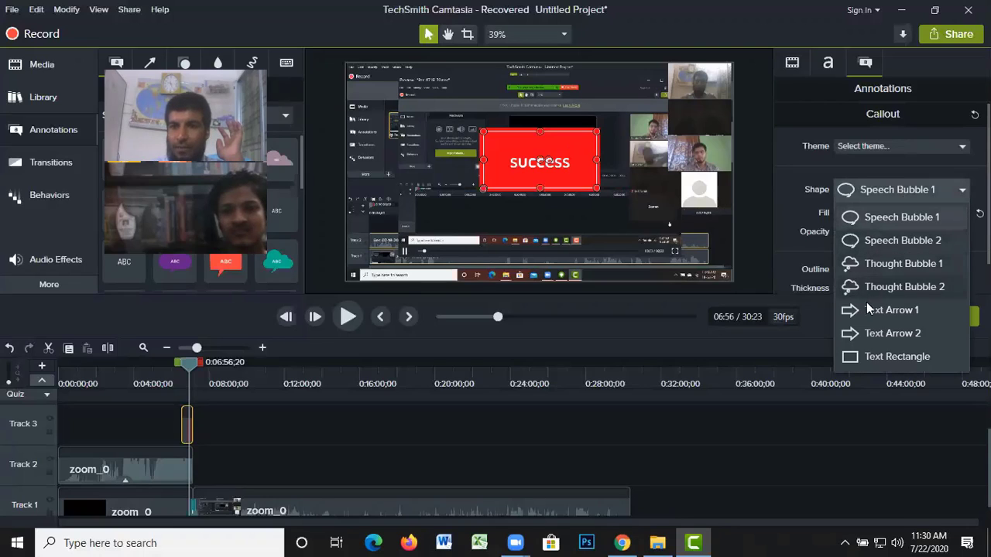
left_click(855, 263)
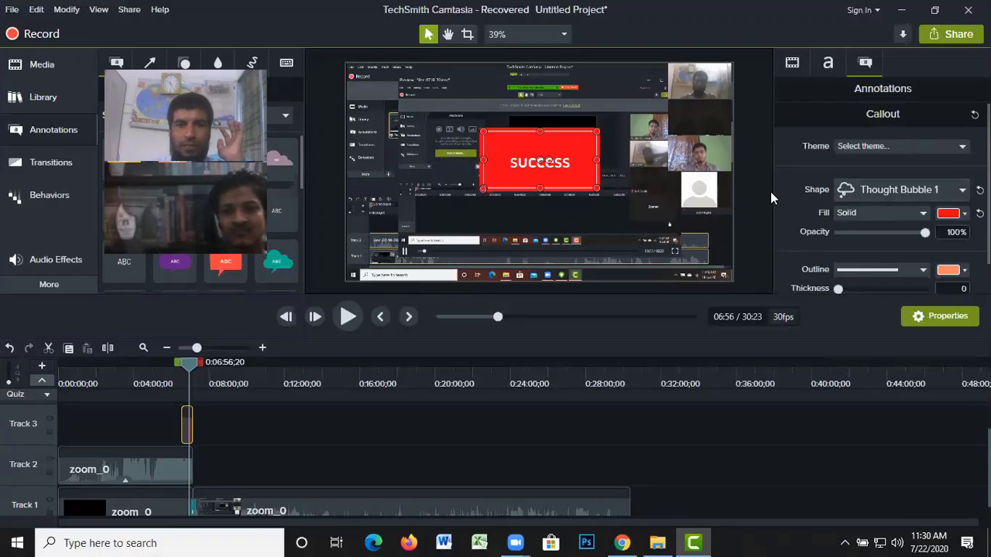
left_click(895, 191)
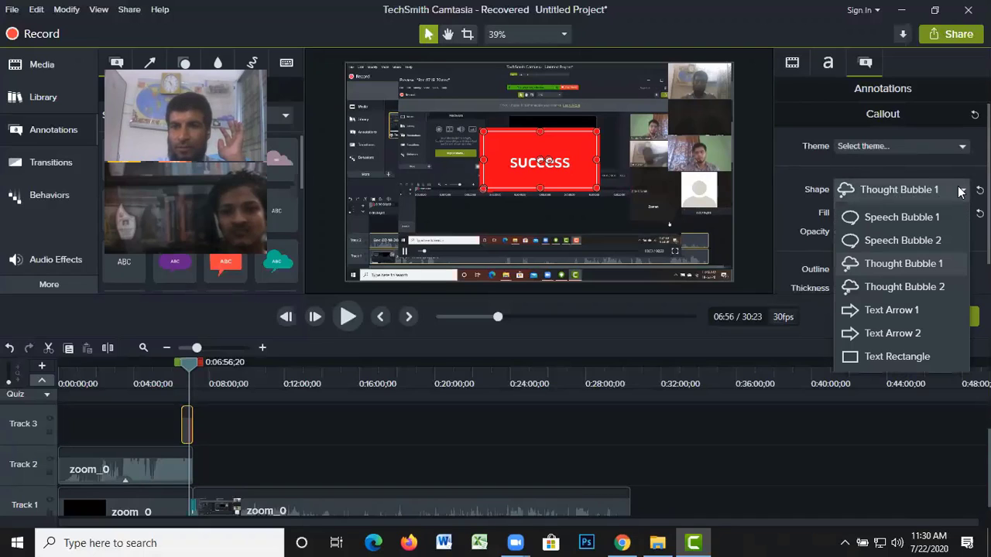
left_click(852, 309)
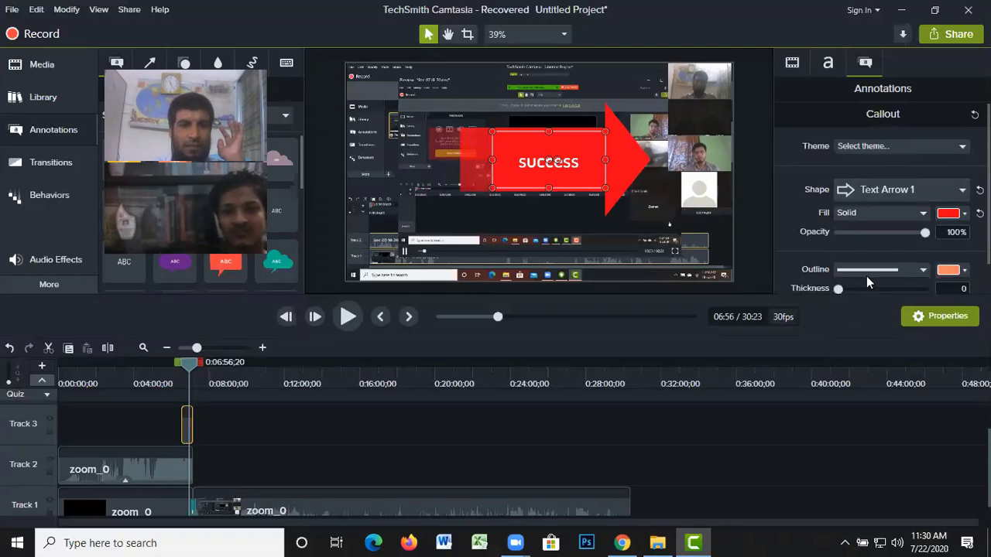
left_click(942, 189)
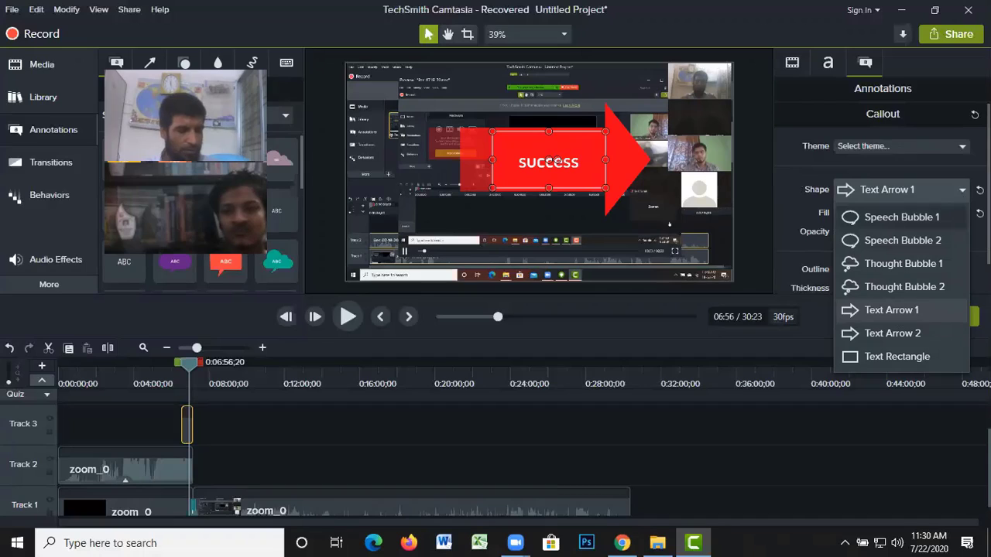
left_click(964, 191)
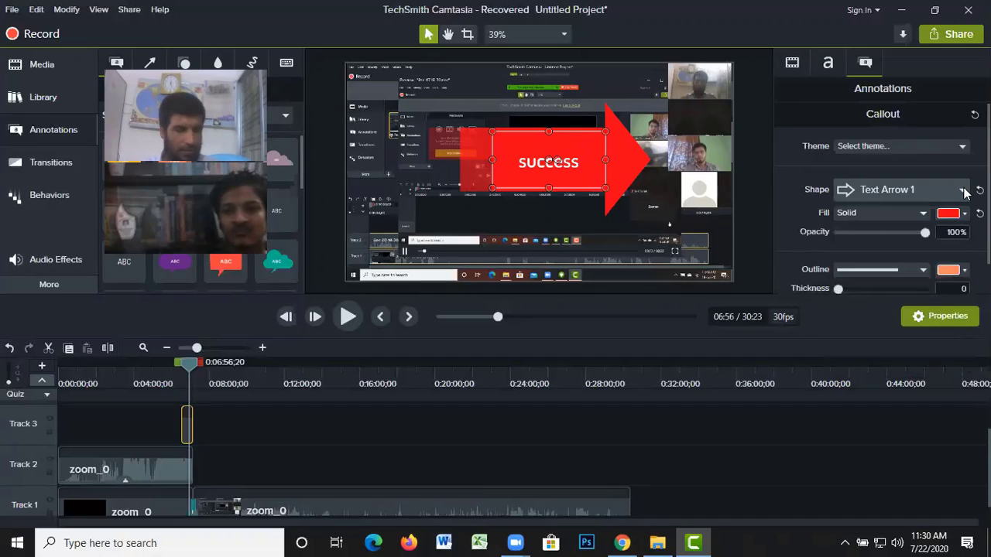
scroll(964, 191, "up", 4)
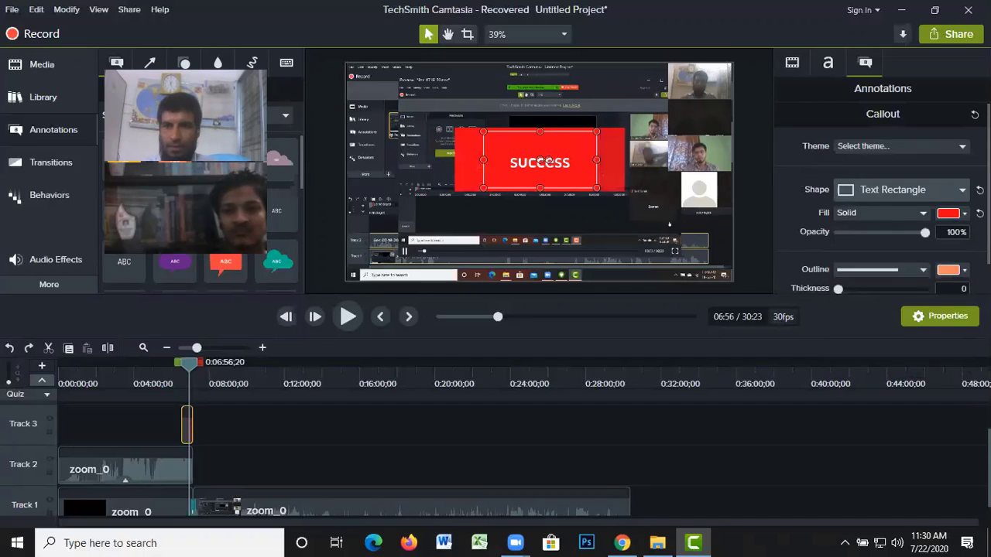
scroll(964, 192, "down", 1)
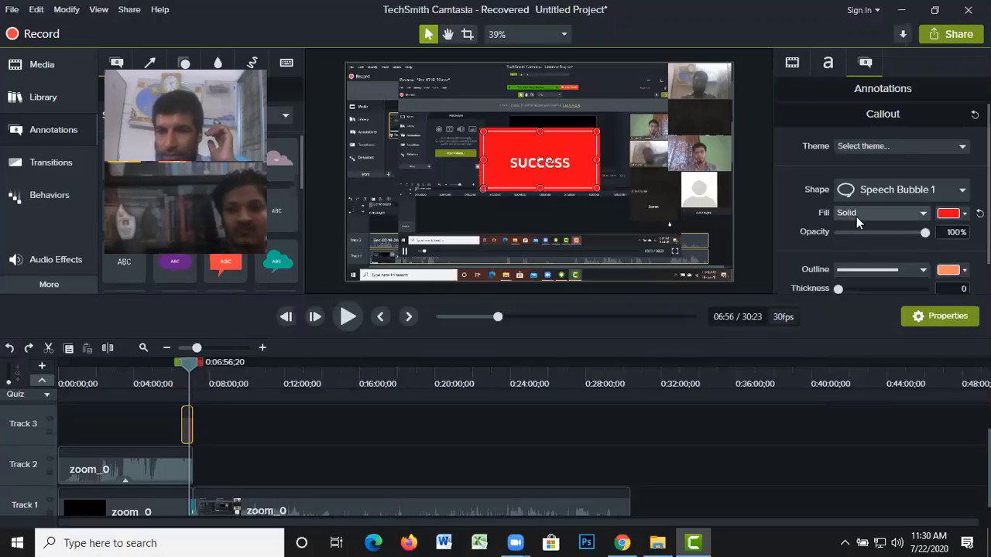
- Try a Gradient fill on the callout, and return it to a Solid fill at 100% opacity
left_click(915, 210)
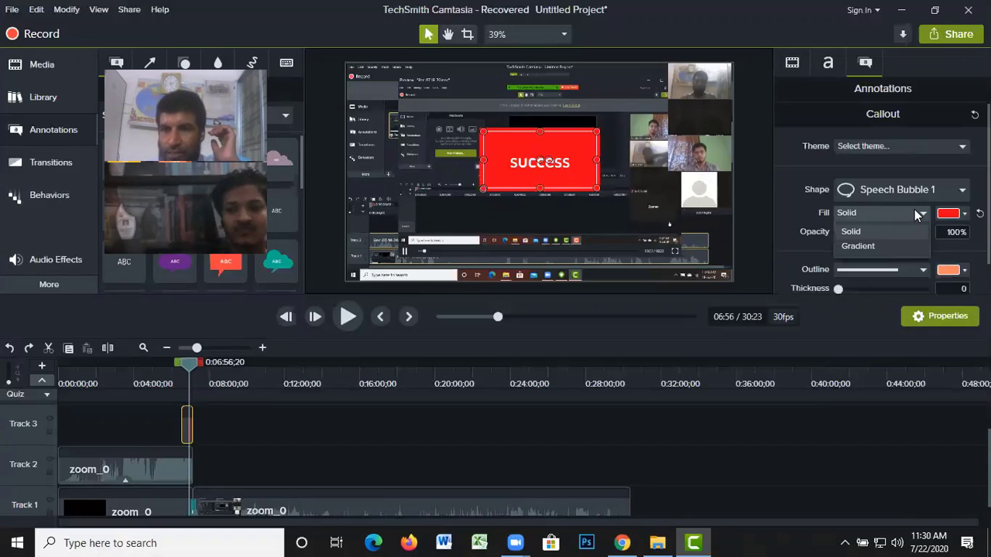
left_click(858, 246)
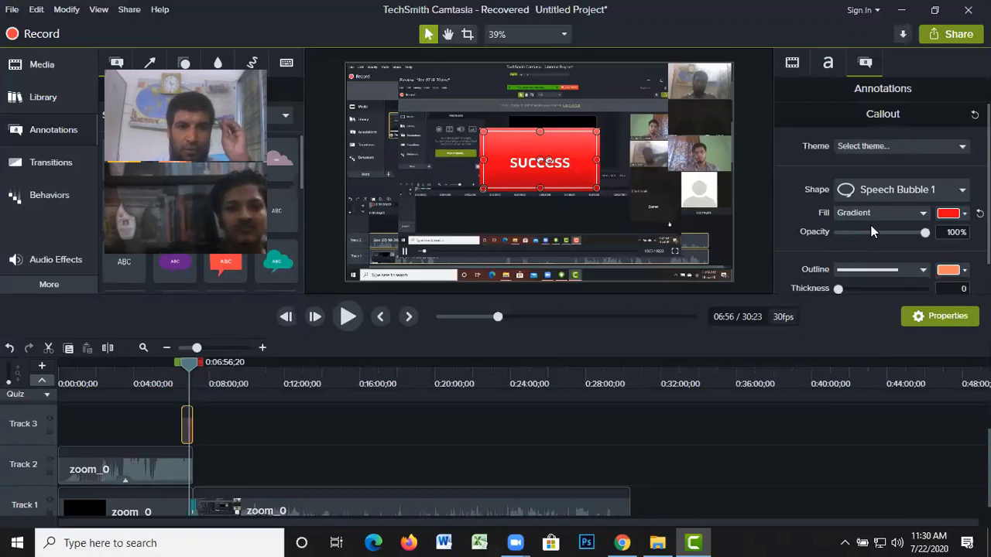
left_click(871, 212)
left_click(861, 231)
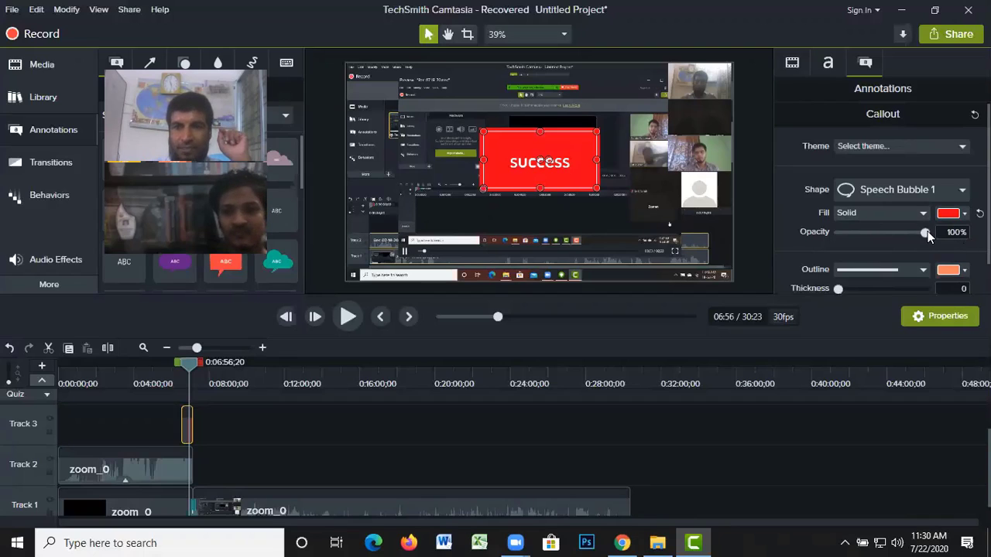
mouse_move(928, 232)
left_mouse_down()
mouse_move(813, 238)
mouse_move(933, 239)
left_mouse_up()
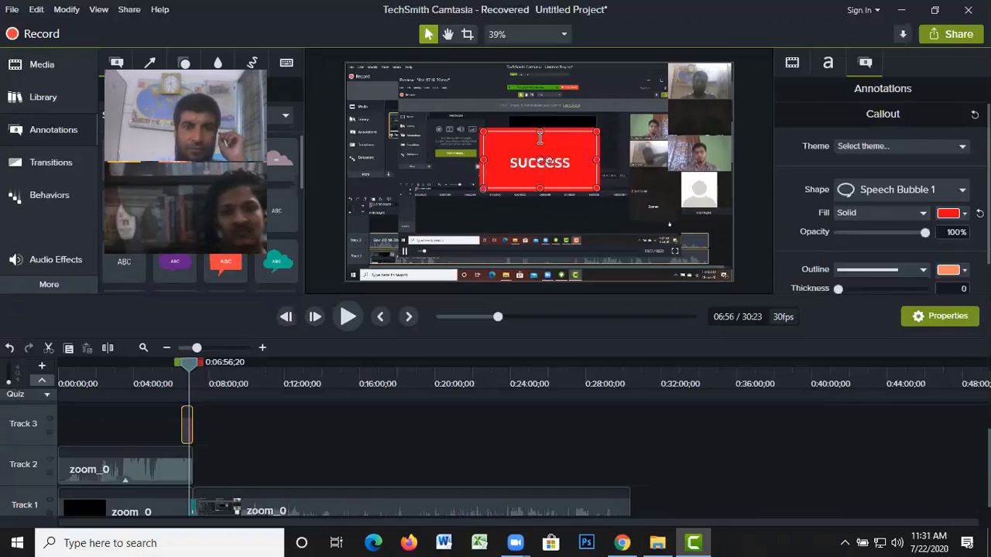
- Set the callout's outline style to the dotted line
left_click(923, 271)
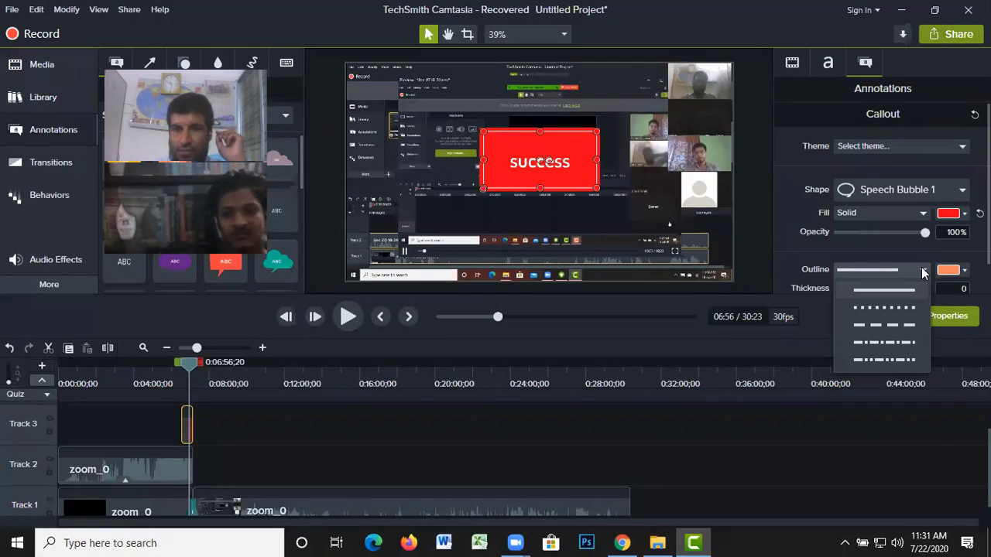
left_click(633, 413)
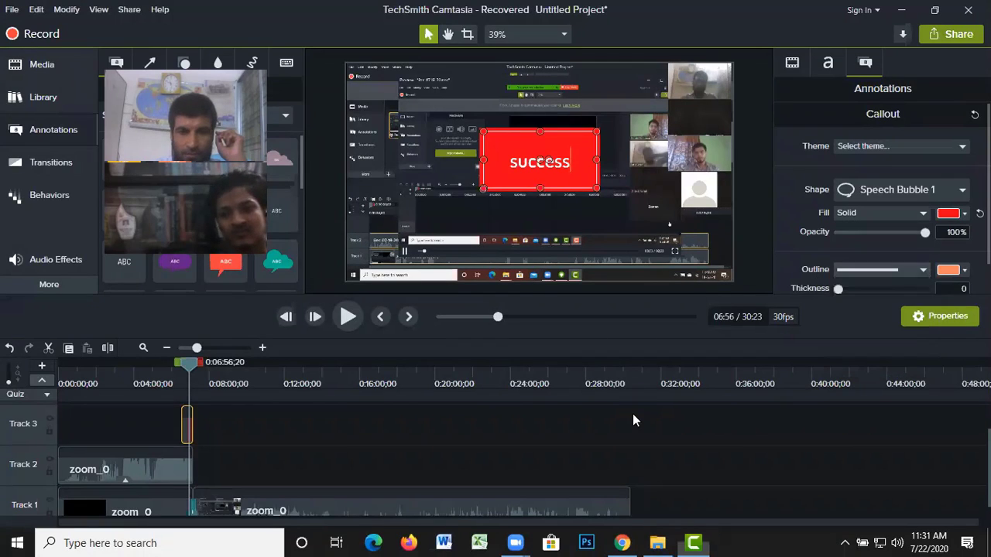
left_click(923, 270)
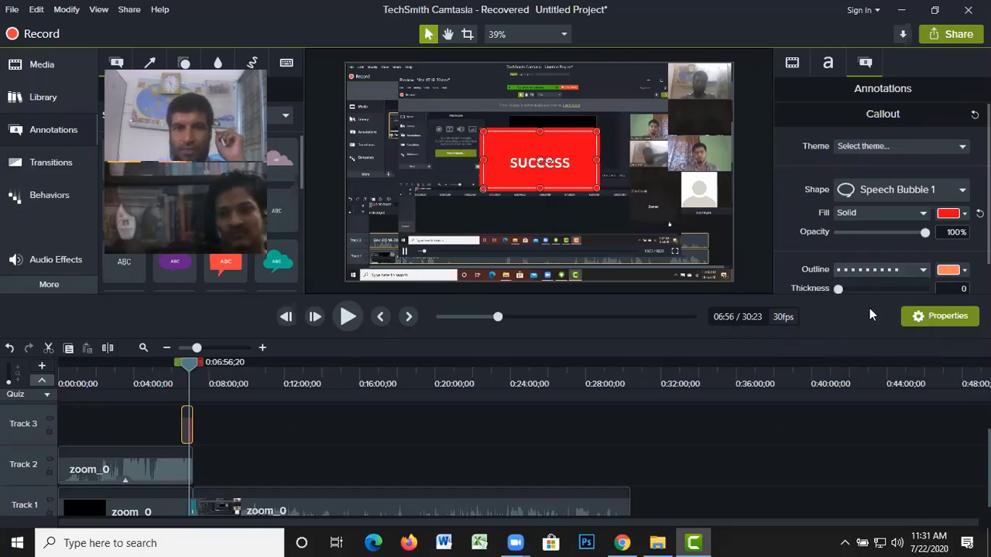
left_click(869, 308)
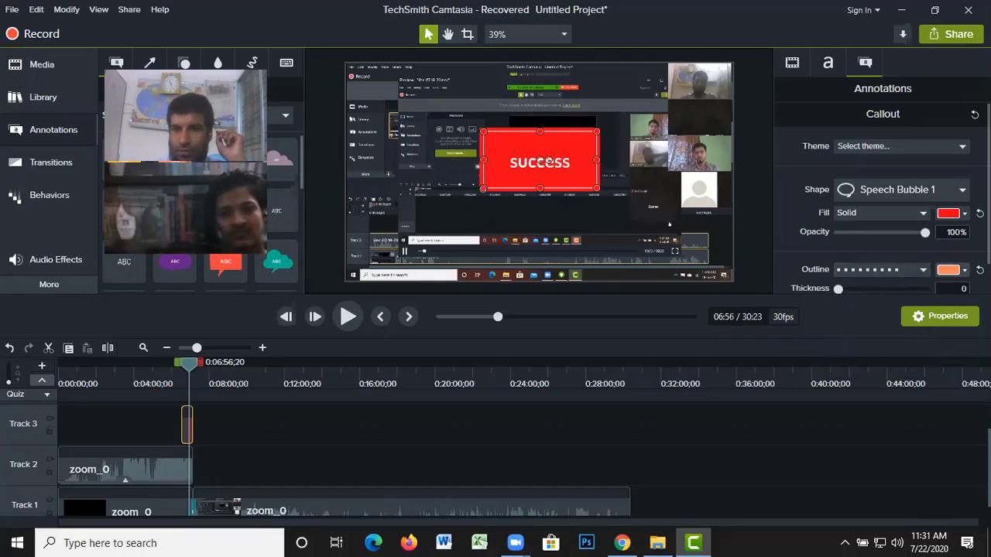
- Set the callout's outline colour to vivid blue, #2A09F5
left_click(950, 269)
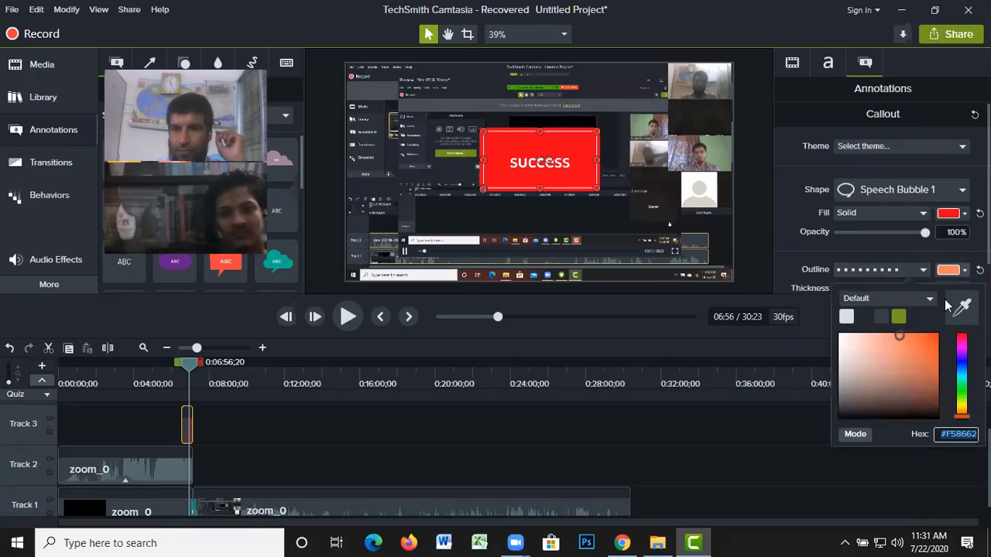
left_click(963, 362)
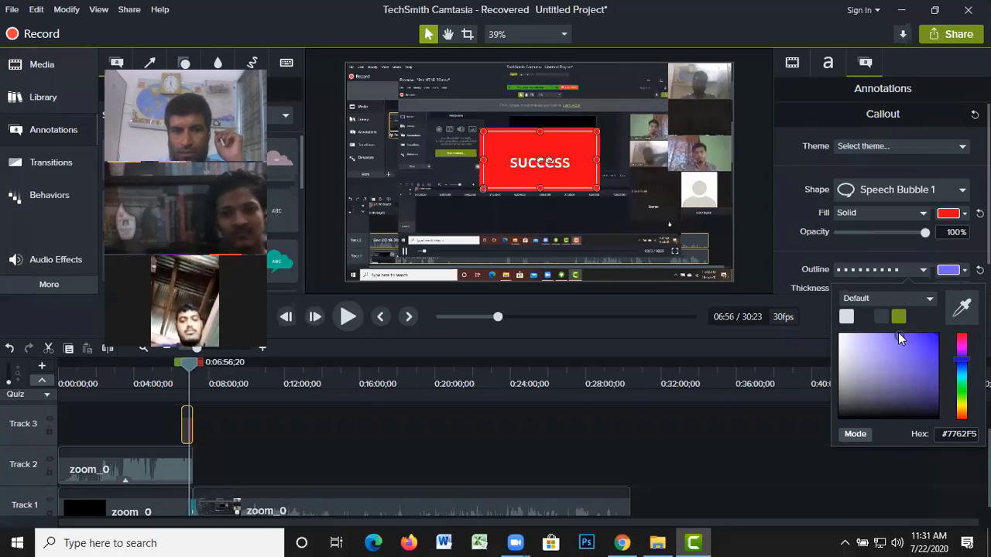
left_click(935, 337)
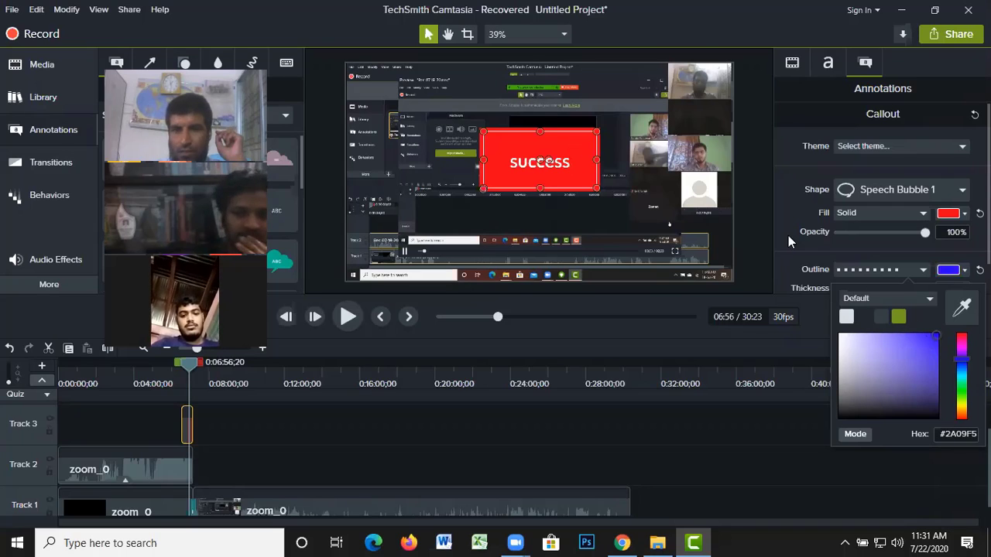
left_click(963, 270)
- Sample the callout's red fill with the eyedropper as its outline colour
left_click(963, 271)
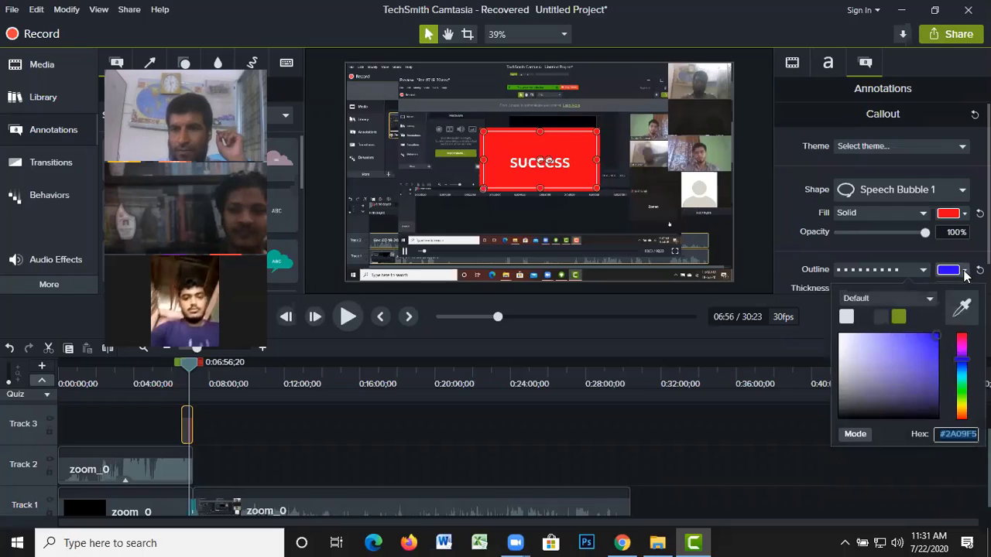
left_click(960, 303)
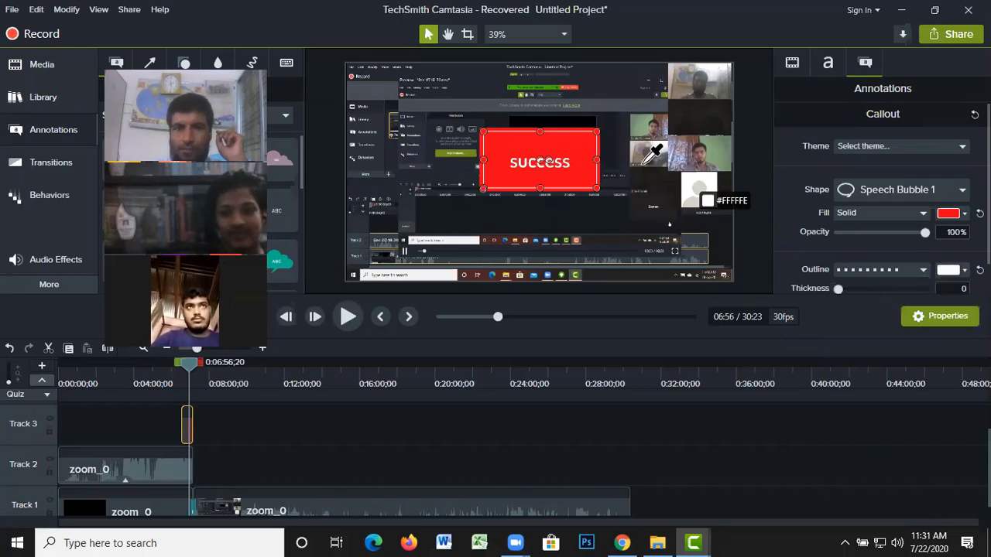
left_click(577, 155)
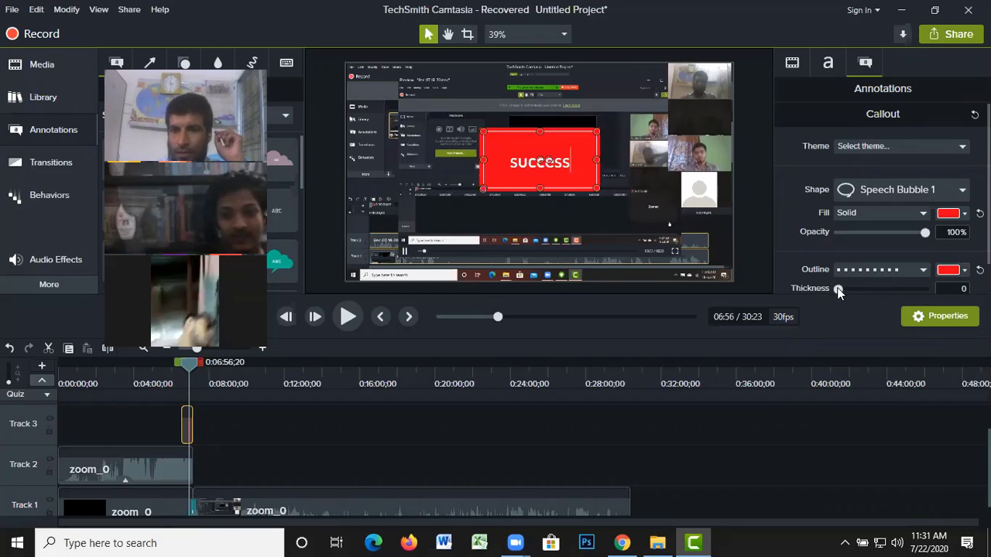
- Set the callout's outline thickness to 4 and its outline style to the dashed line
left_click_drag(839, 287, 842, 288)
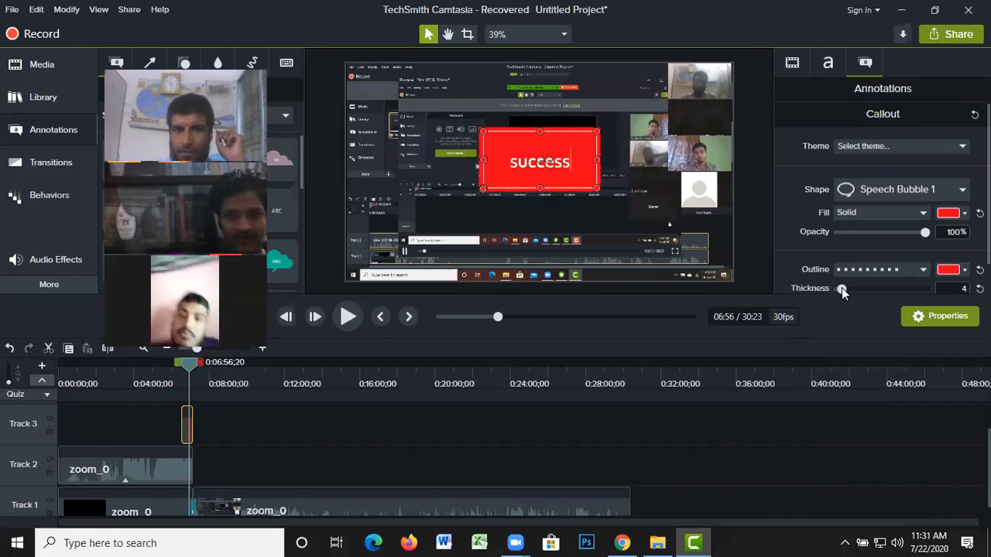
left_click(916, 271)
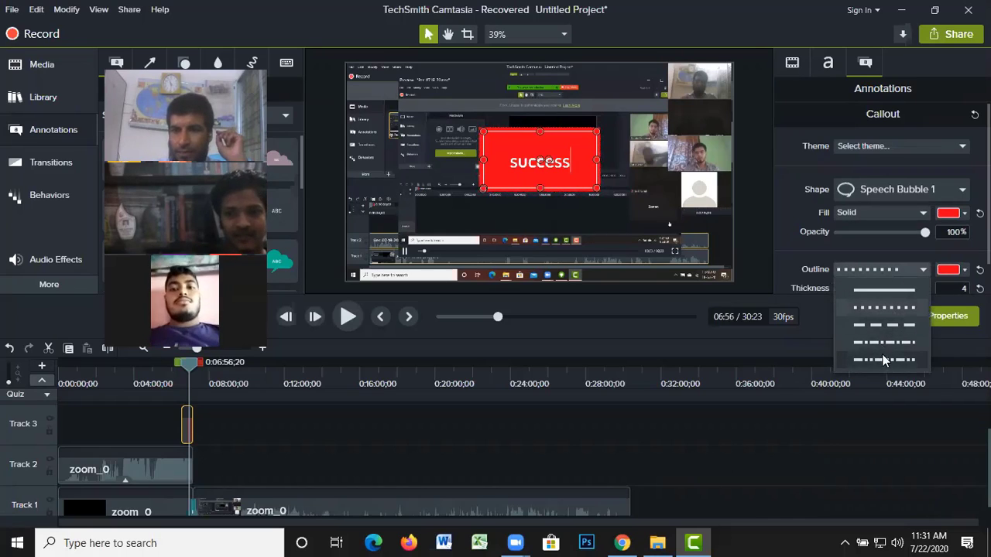
left_click(880, 325)
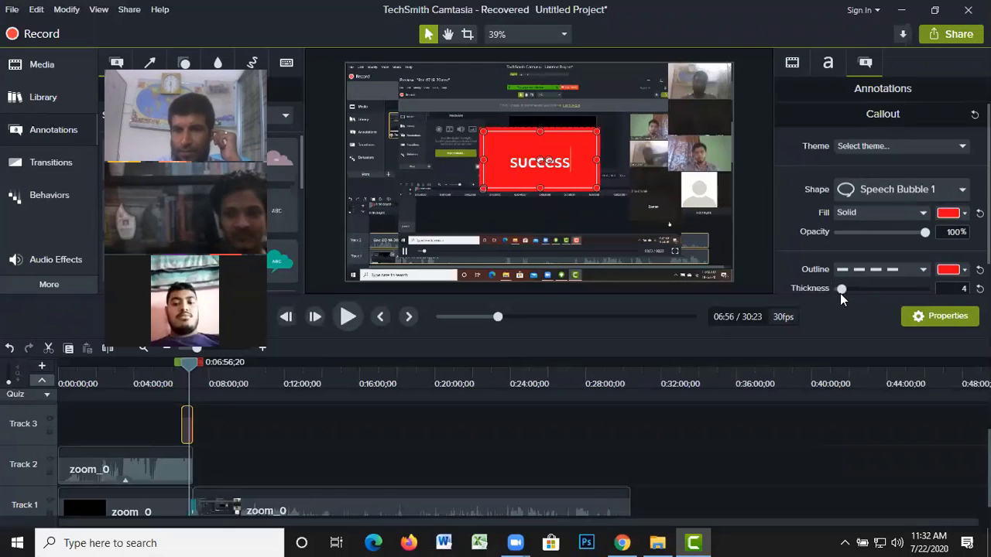
- Set the callout's outline thickness to 8 and its outline style to the solid line
mouse_move(842, 288)
left_mouse_down()
mouse_move(926, 301)
mouse_move(843, 301)
left_mouse_up()
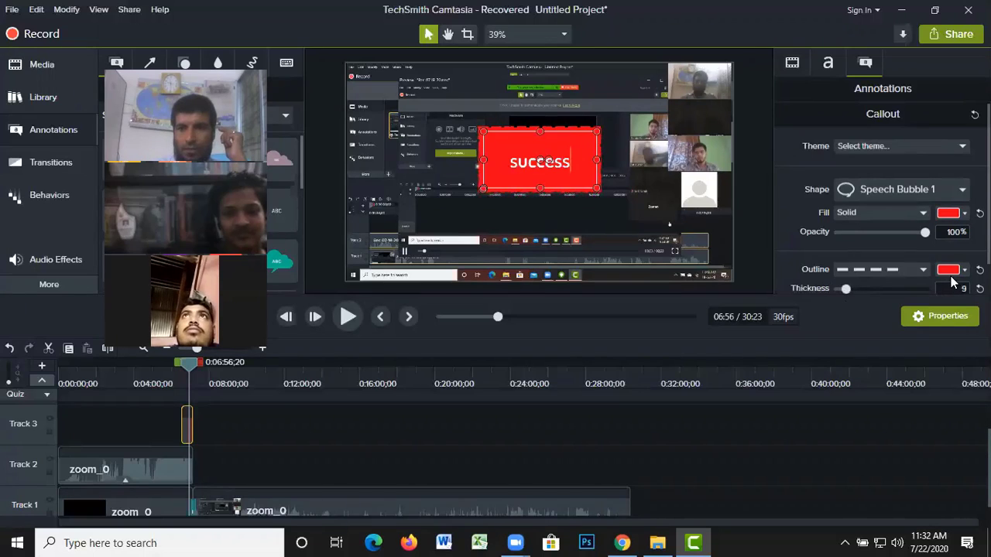
left_click(913, 270)
left_click(871, 288)
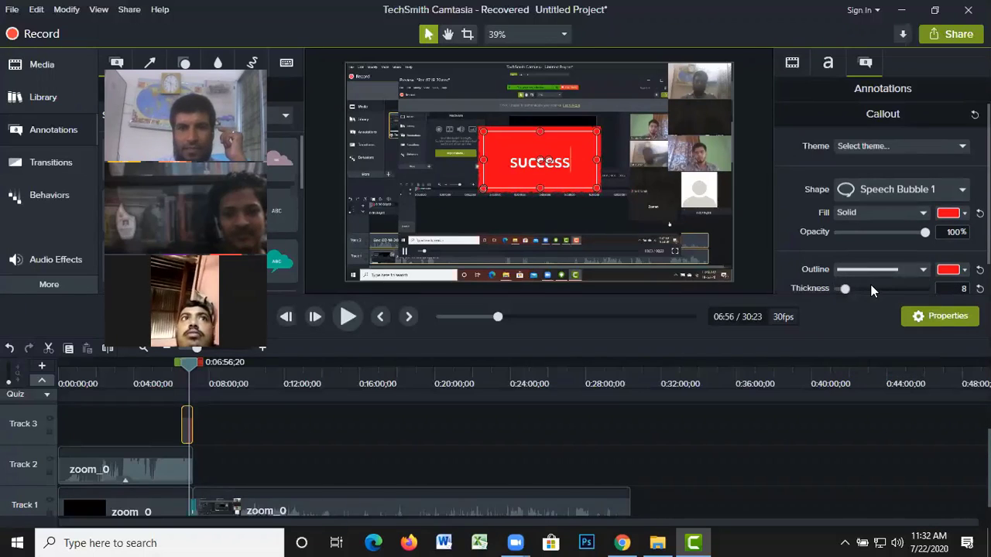
- Set the callout's outline colour to violet, #5104FF
left_click(963, 270)
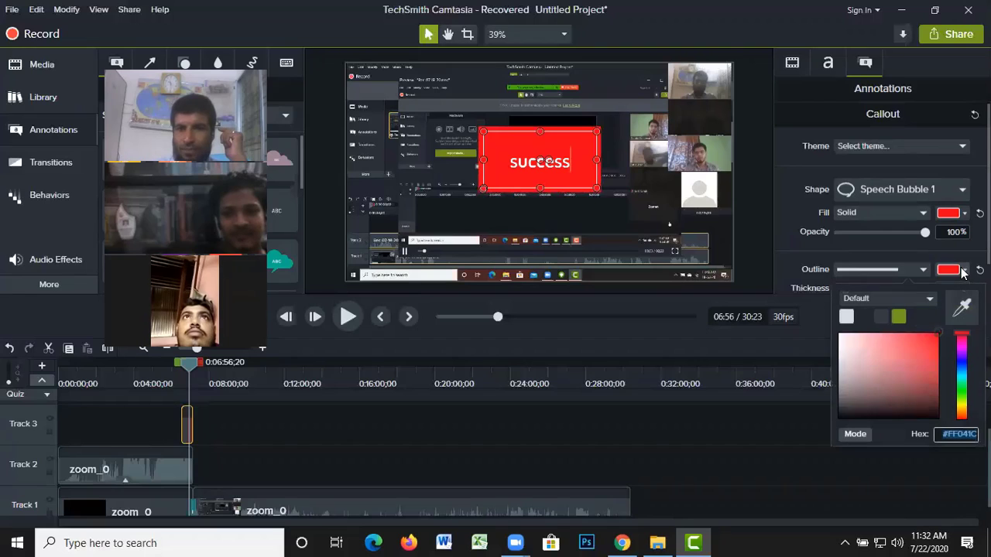
left_click(963, 356)
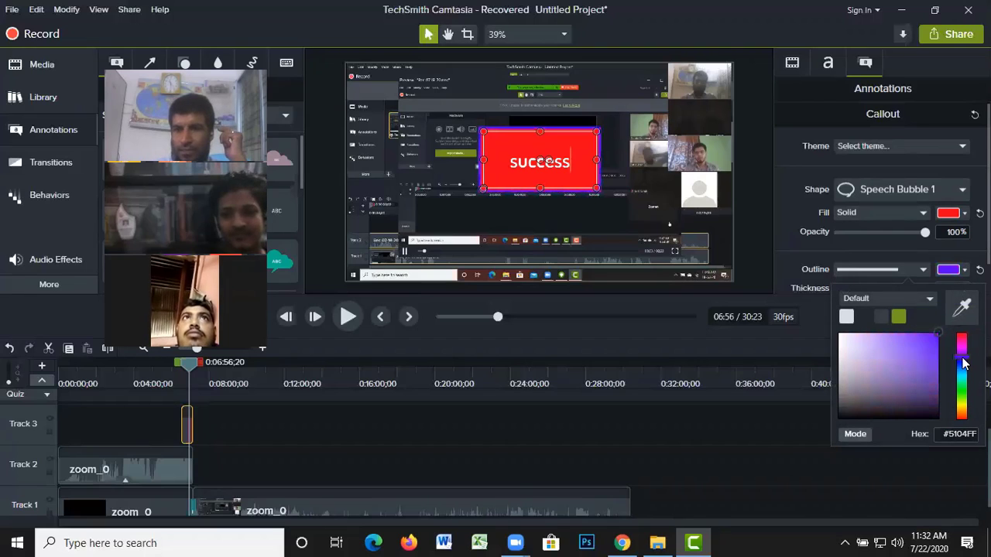
left_click(923, 254)
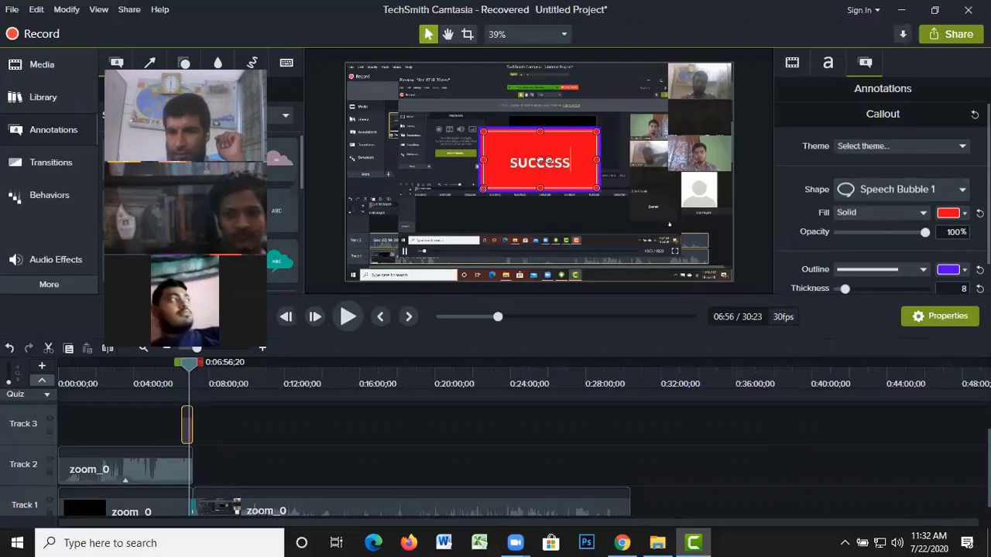
- Try a different outline opacity on the callout, and return it to 100%
scroll(896, 275, "down", 1)
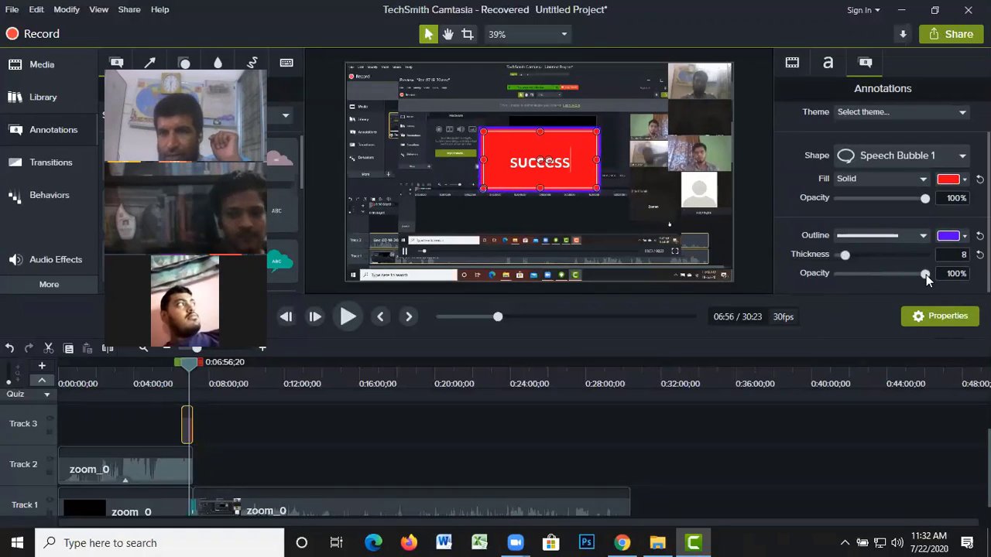
left_click_drag(926, 275, 963, 282)
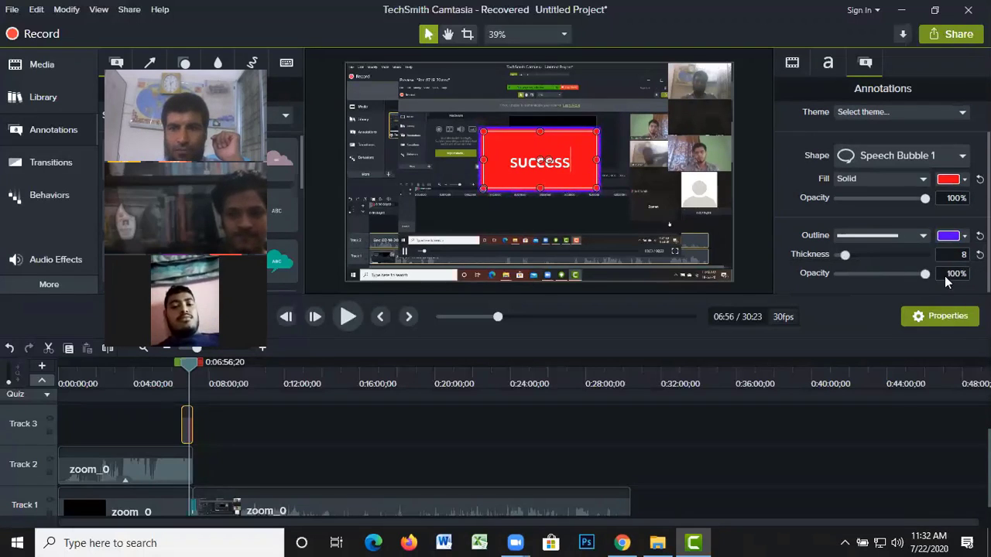
left_click_drag(883, 275, 943, 274)
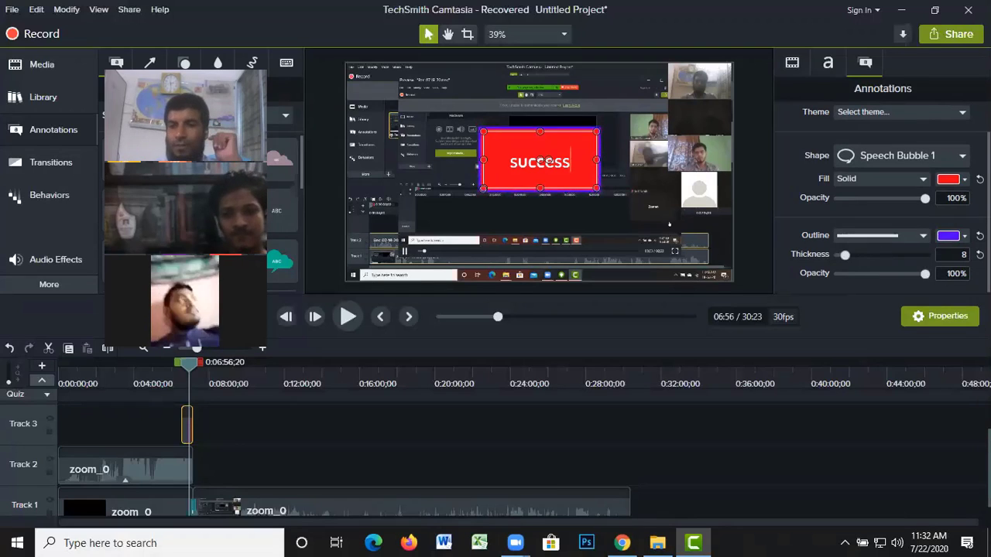
scroll(924, 152, "up", 2)
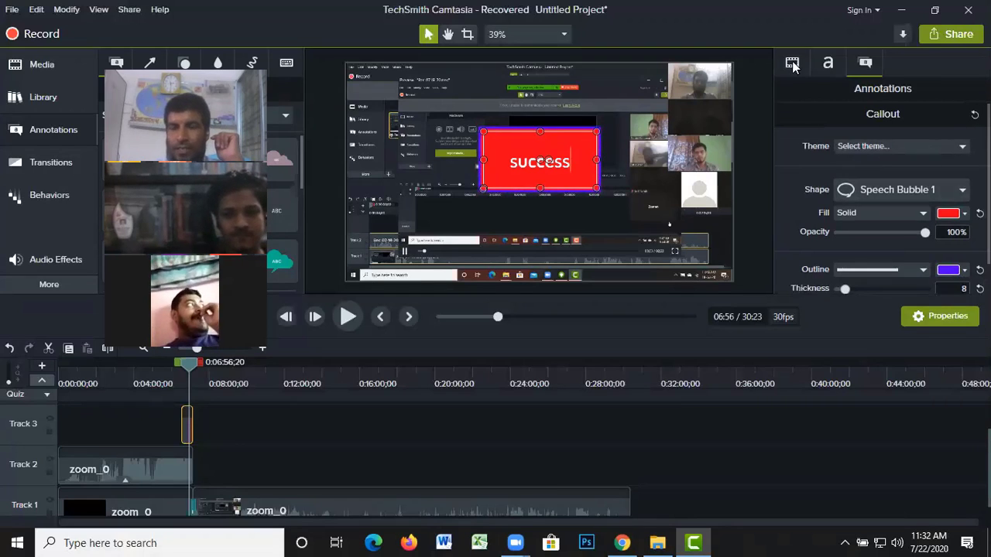
- Try left and right alignment on the callout text, and return it to centred
left_click(828, 63)
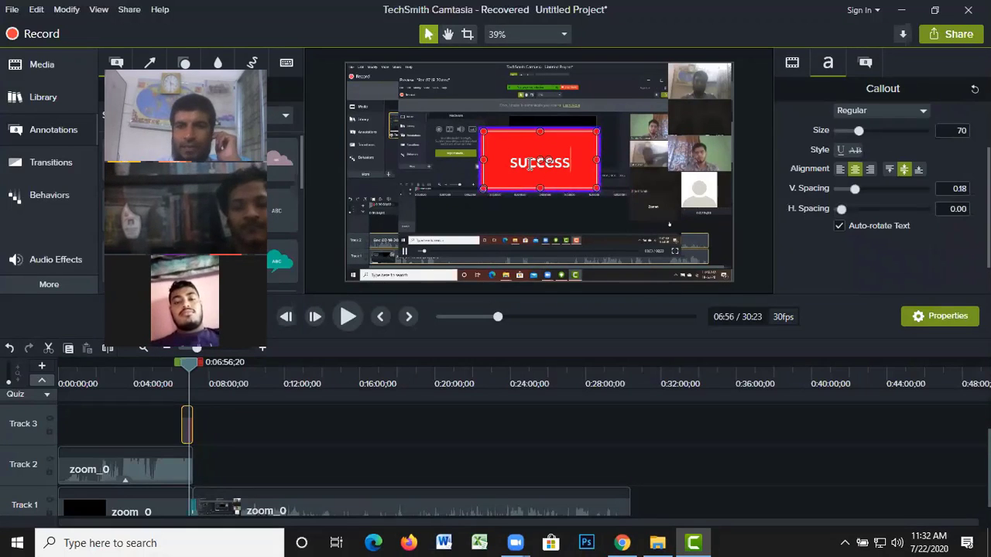
left_click(903, 168)
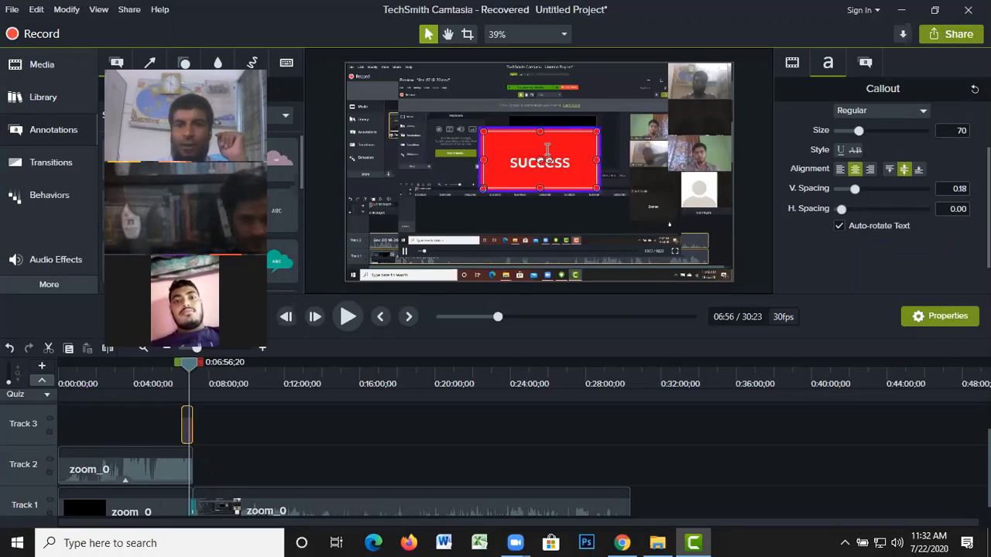
left_click(840, 169)
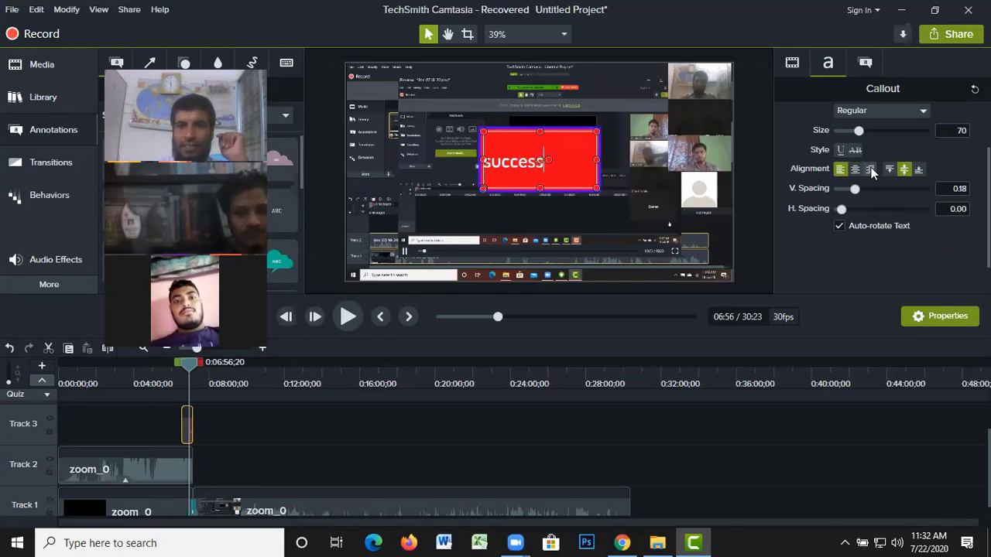
left_click(871, 168)
left_click(854, 169)
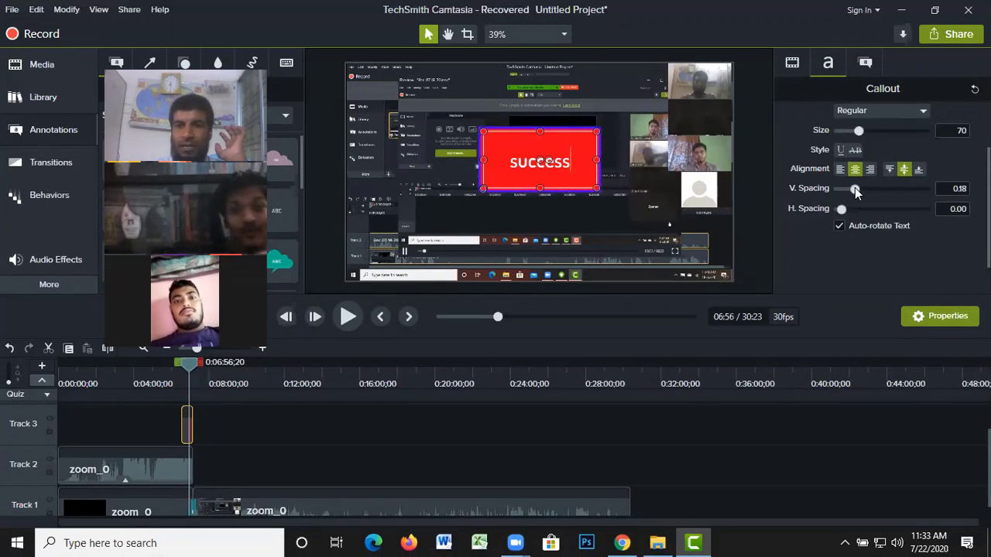
- Set the callout text's vertical spacing to 0.00
left_click_drag(858, 193, 850, 190)
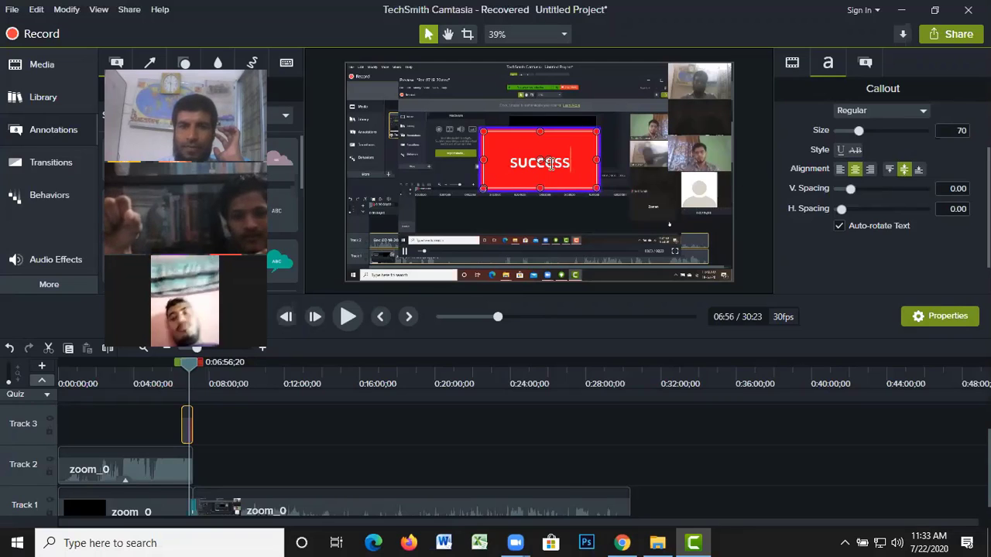
left_click(511, 161)
key("Delete")
type("S")
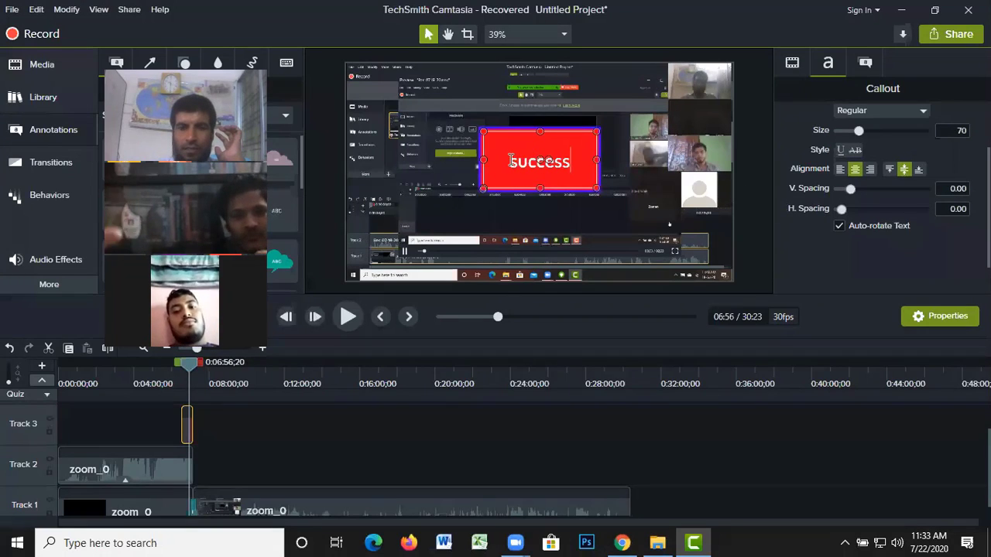
left_click_drag(511, 160, 573, 161)
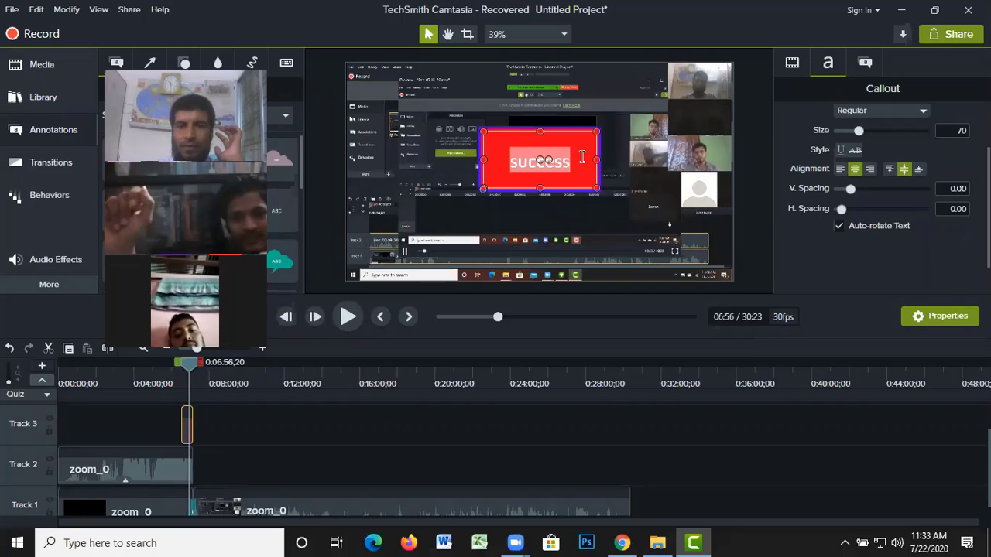
key("ctrl+z")
left_click(582, 160)
key("ctrl+a")
type("SUCCESS")
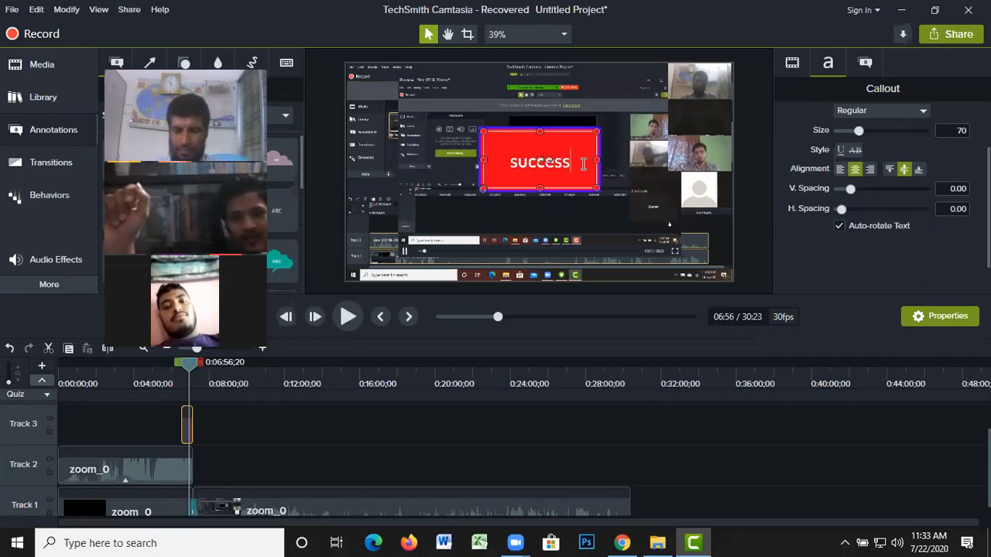
- Add a second line reading "Training" below the word "success" in the callout
key("ctrl+z")
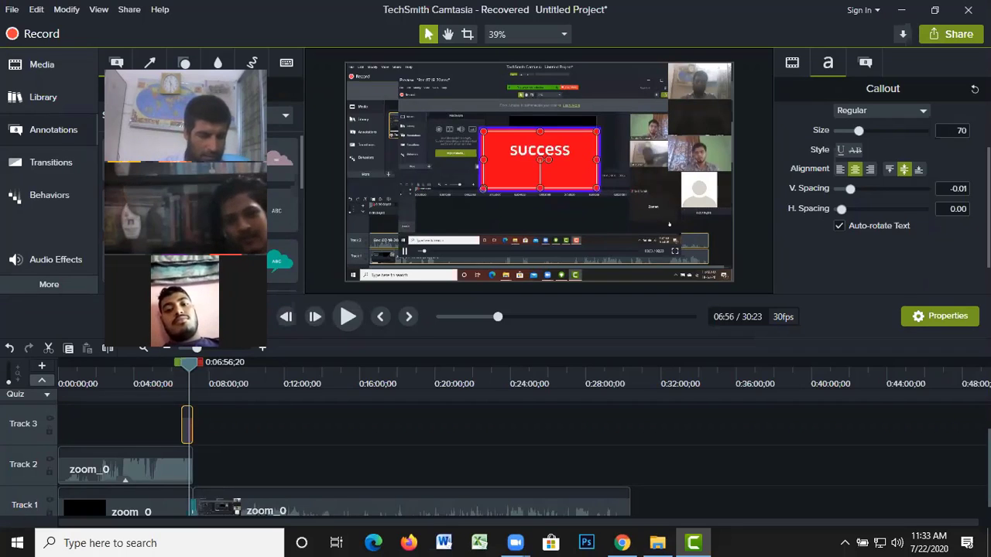
type("Trainin")
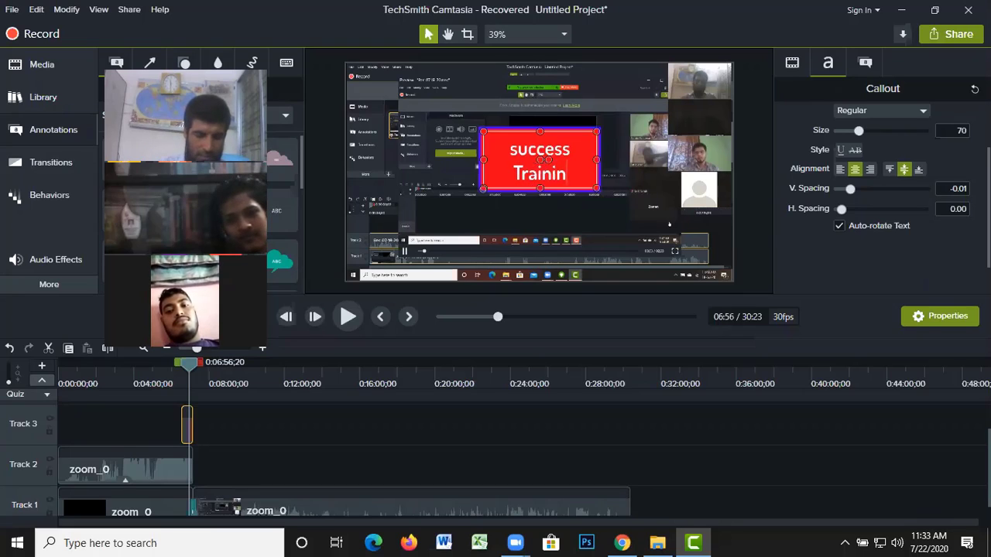
type("g")
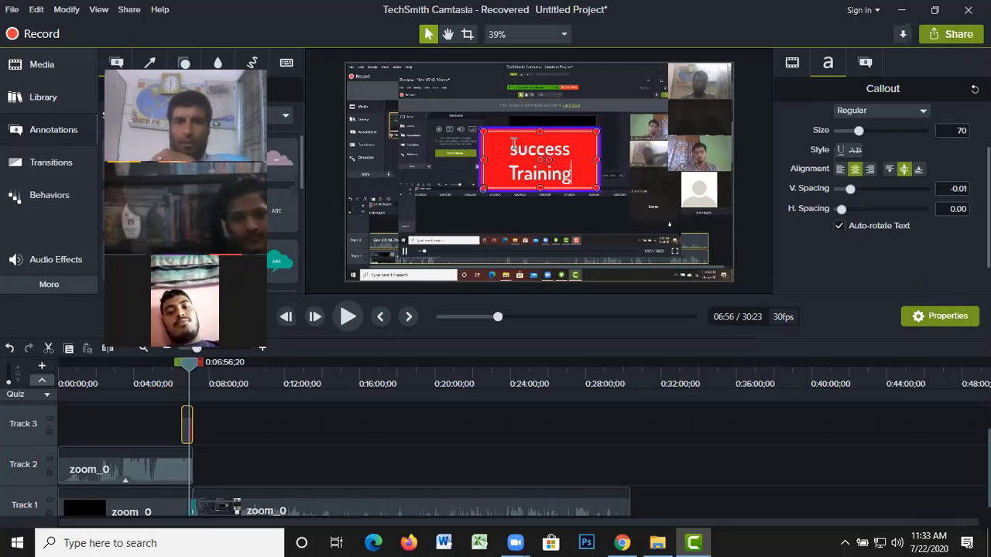
- Set the vertical spacing to -0.04 and the horizontal spacing to 0.26 for the word "success"
left_click_drag(509, 149, 576, 147)
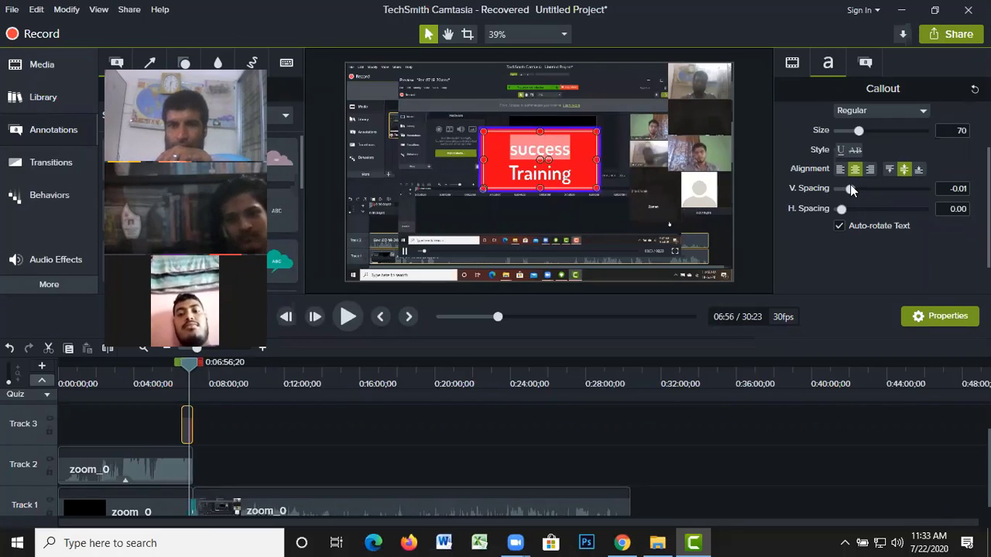
left_click_drag(850, 186, 847, 213)
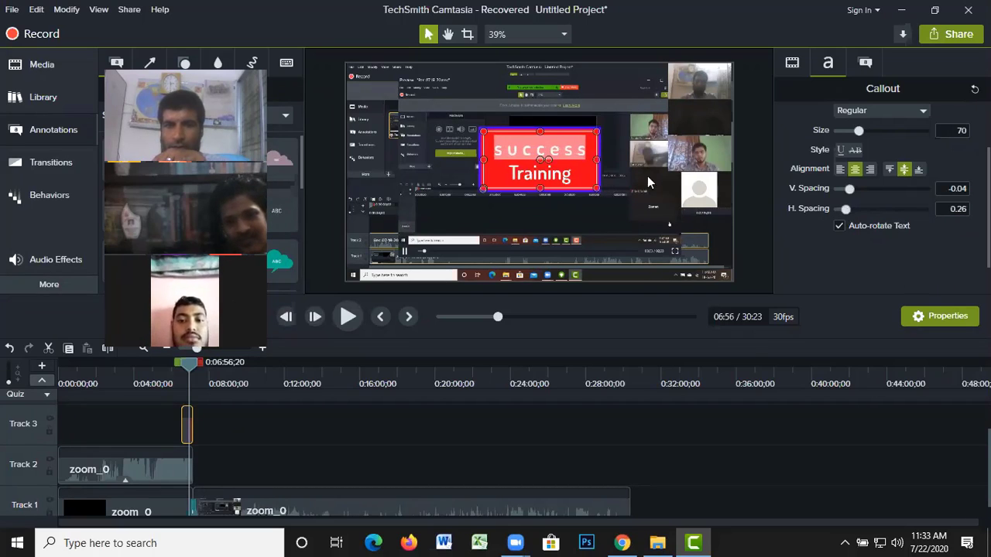
- Try a different horizontal spacing on the word "Training", return it to 0.00, and set the word's size to 33
left_click(515, 173)
left_click_drag(515, 174, 581, 175)
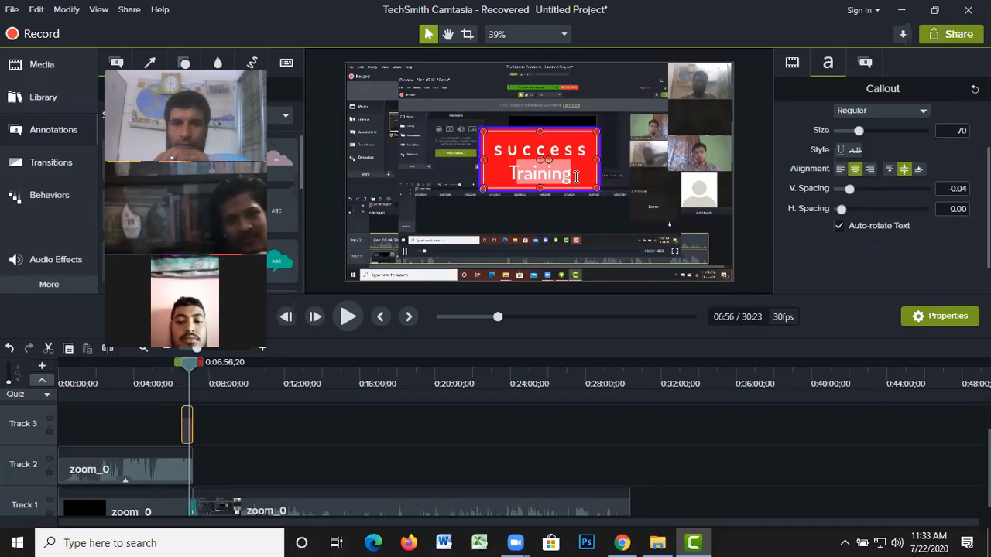
left_click(512, 172)
left_click_drag(512, 172, 577, 175)
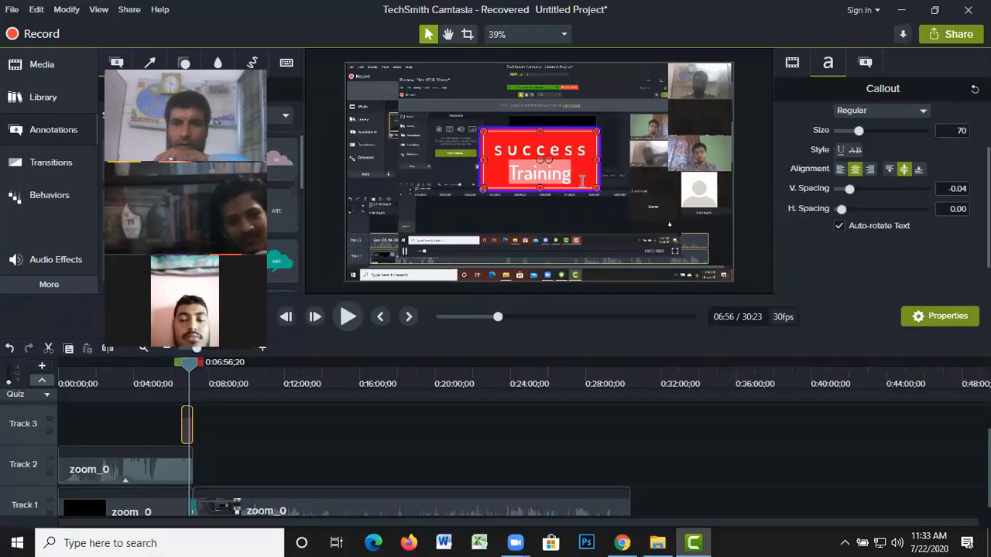
left_click_drag(844, 208, 843, 206)
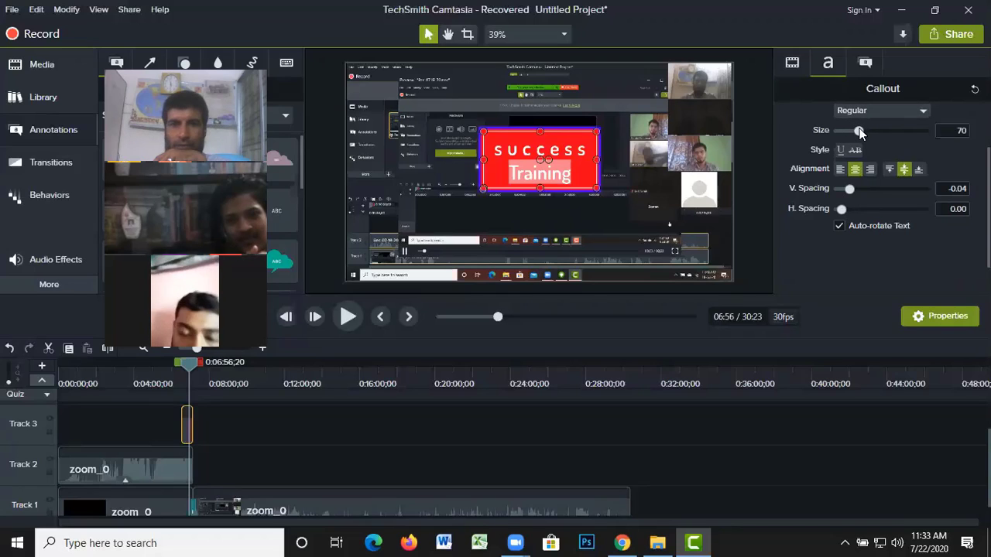
left_click_drag(859, 132, 846, 130)
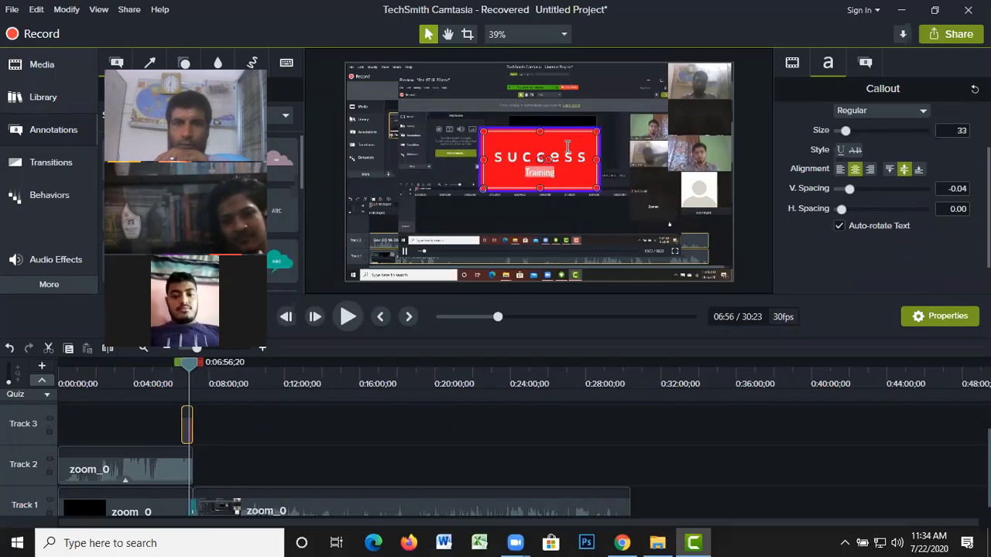
- Set the word "success" to size 139 with vertical spacing -0.25 and horizontal spacing 0.04
left_click(502, 156)
left_click_drag(498, 155, 593, 157)
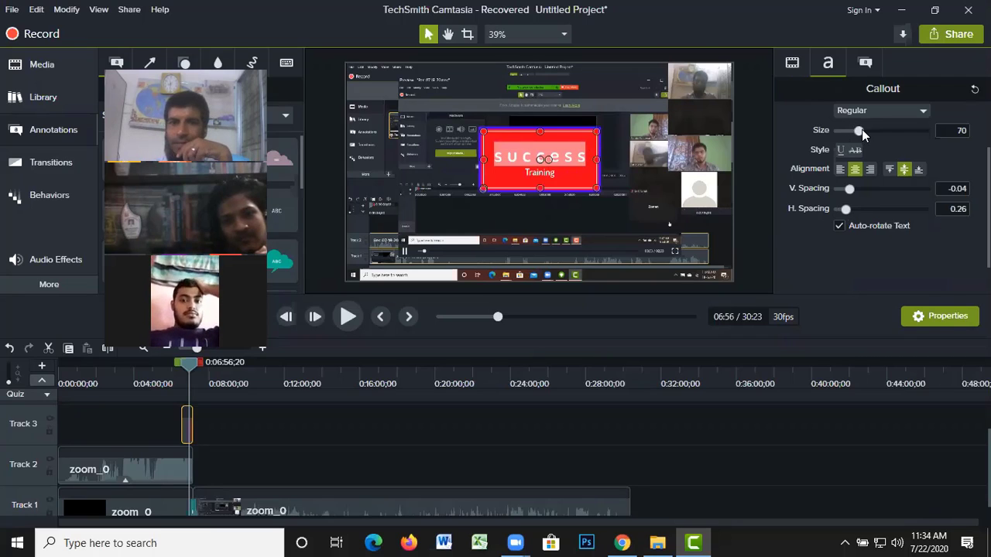
left_click_drag(862, 129, 868, 129)
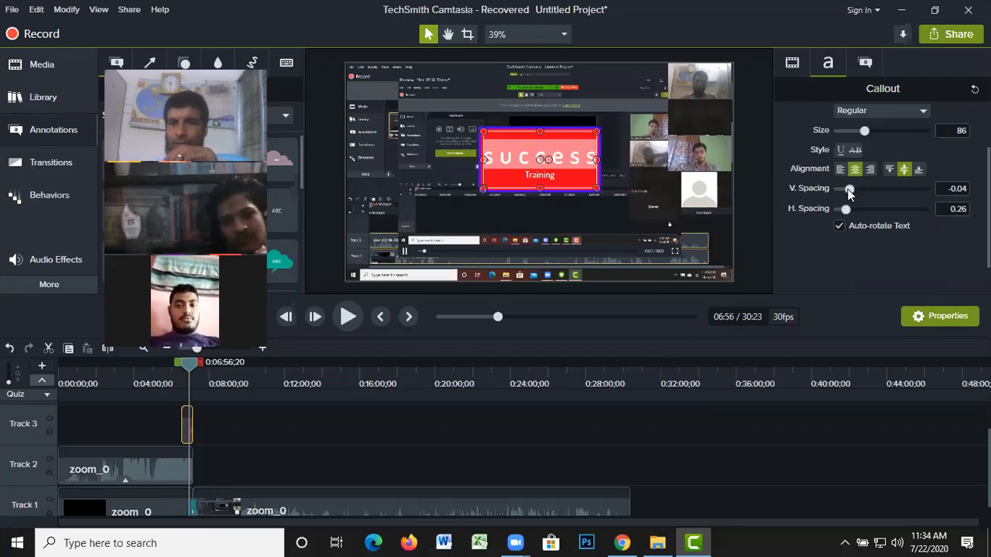
left_click_drag(850, 188, 844, 209)
left_click_drag(865, 131, 883, 131)
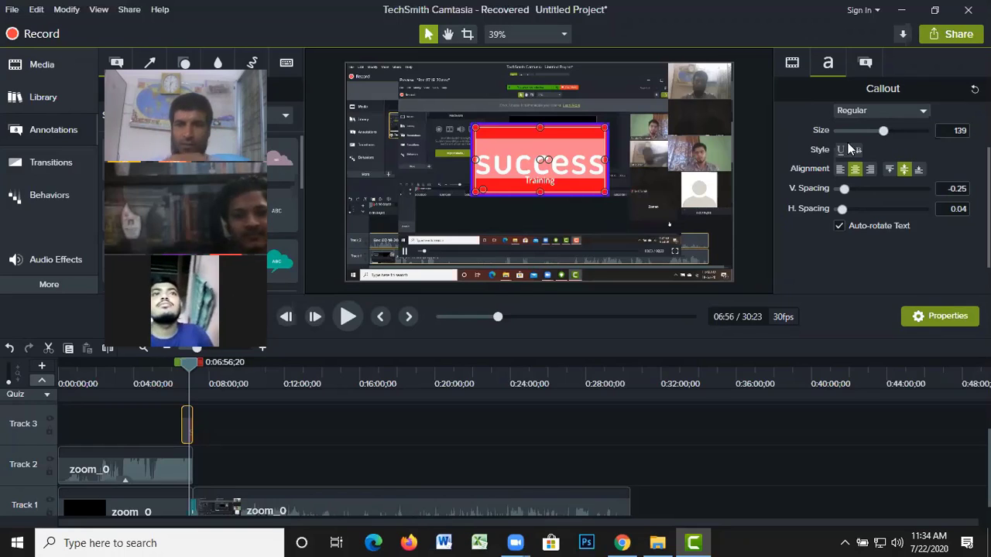
- Make the word "success" in the callout bold and set its size to 111
left_click(907, 110)
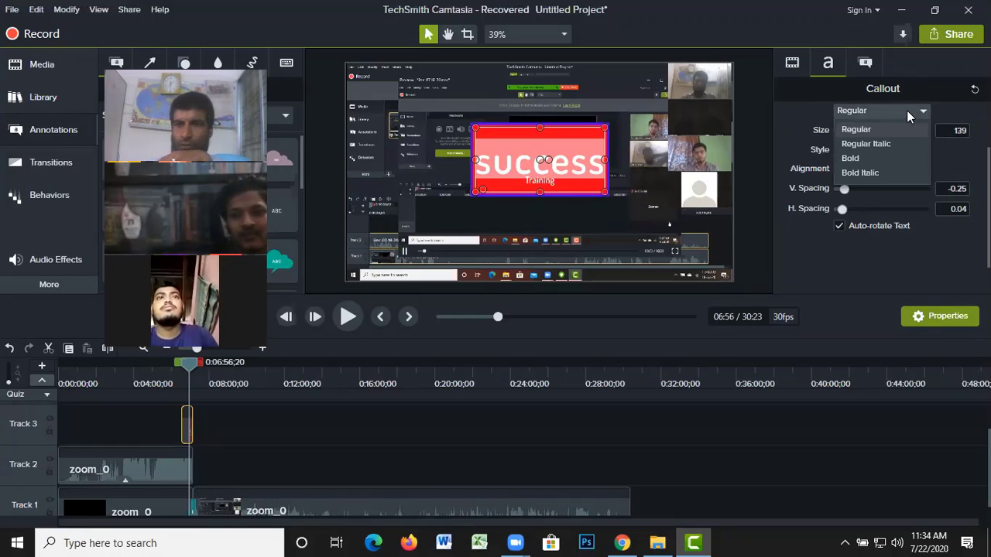
left_click(852, 160)
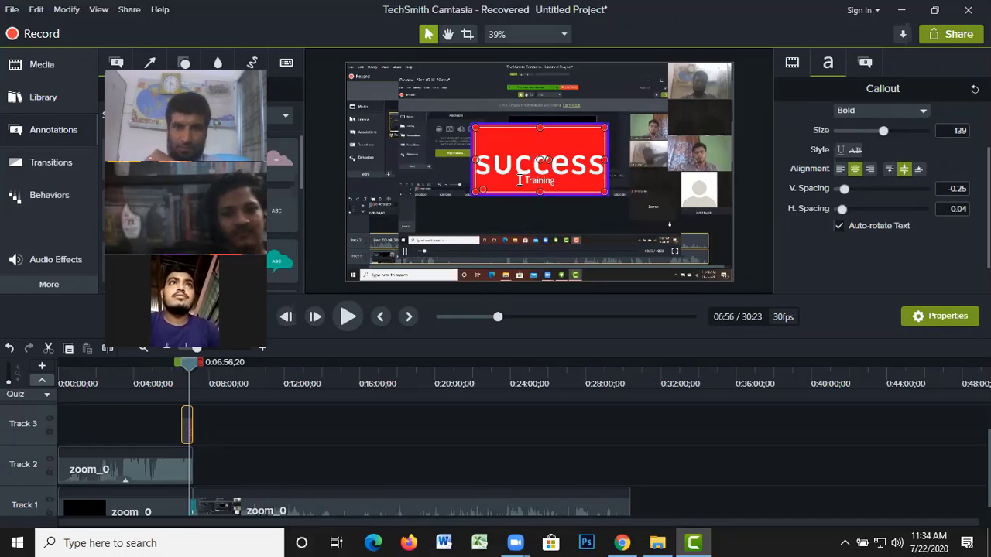
left_click_drag(521, 179, 551, 179)
left_click(562, 184)
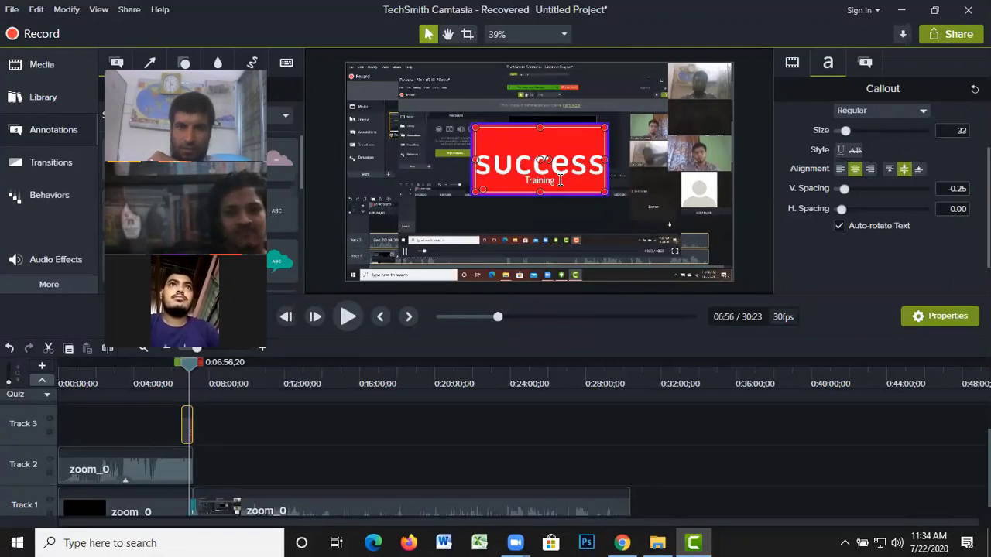
left_click_drag(550, 179, 533, 179)
left_click(522, 181)
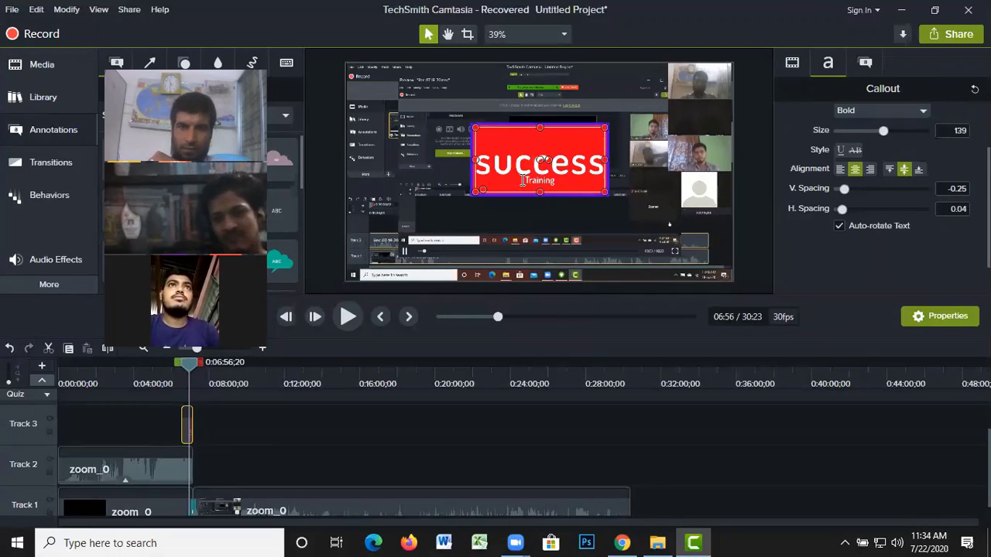
left_click(530, 180)
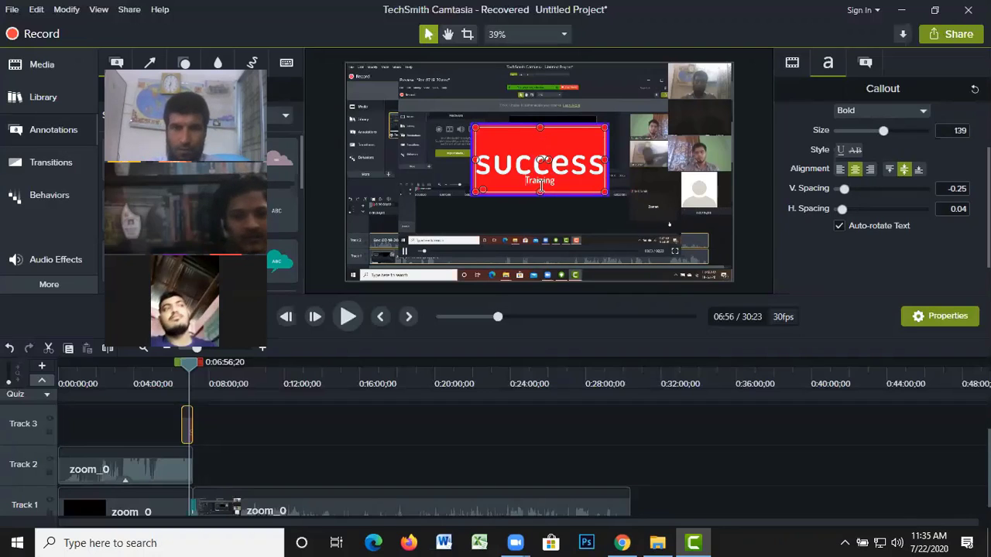
left_click_drag(527, 180, 607, 189)
left_click_drag(884, 130, 874, 131)
- Set the word "Training" to size 100 and increase its vertical spacing to separate the two lines
left_click(559, 175)
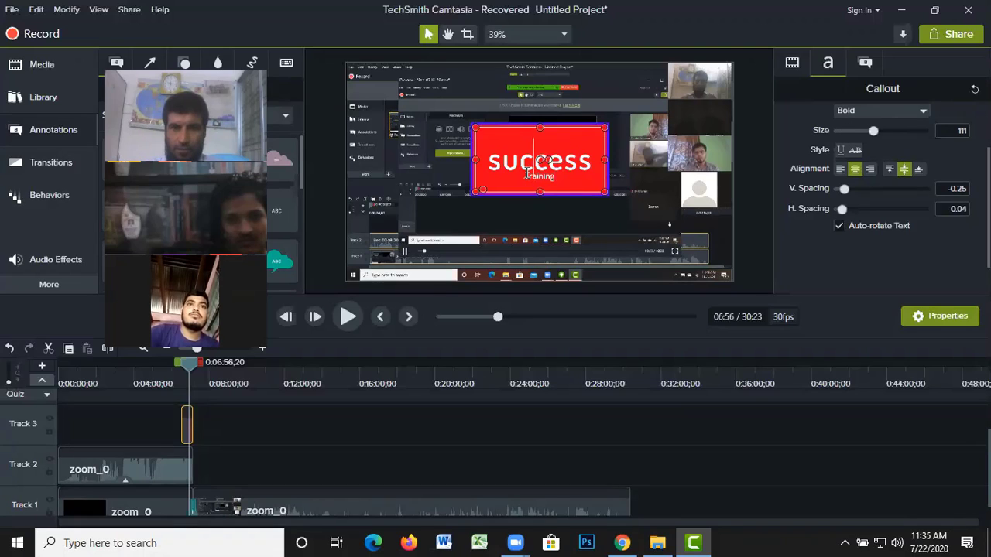
double_click(527, 173)
left_click(527, 183)
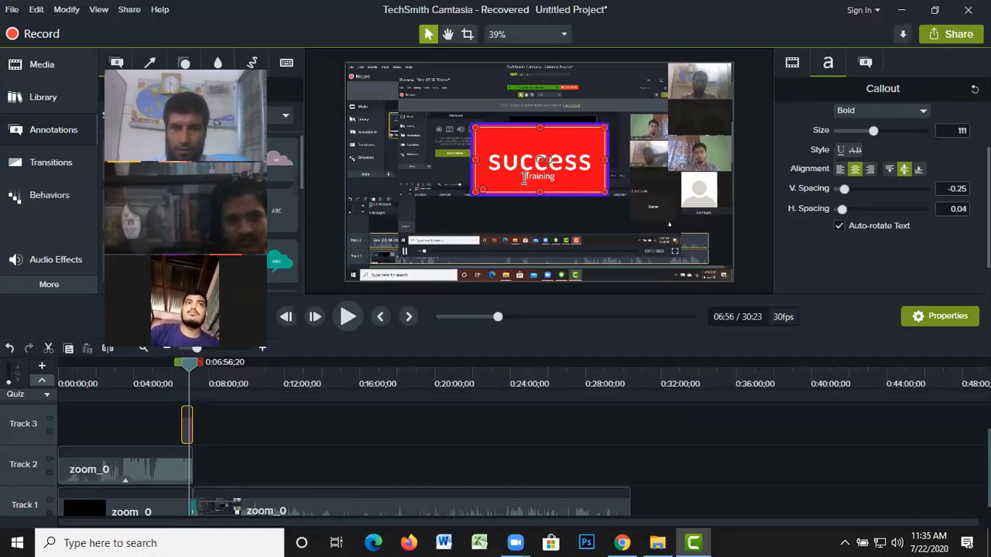
left_click(540, 176)
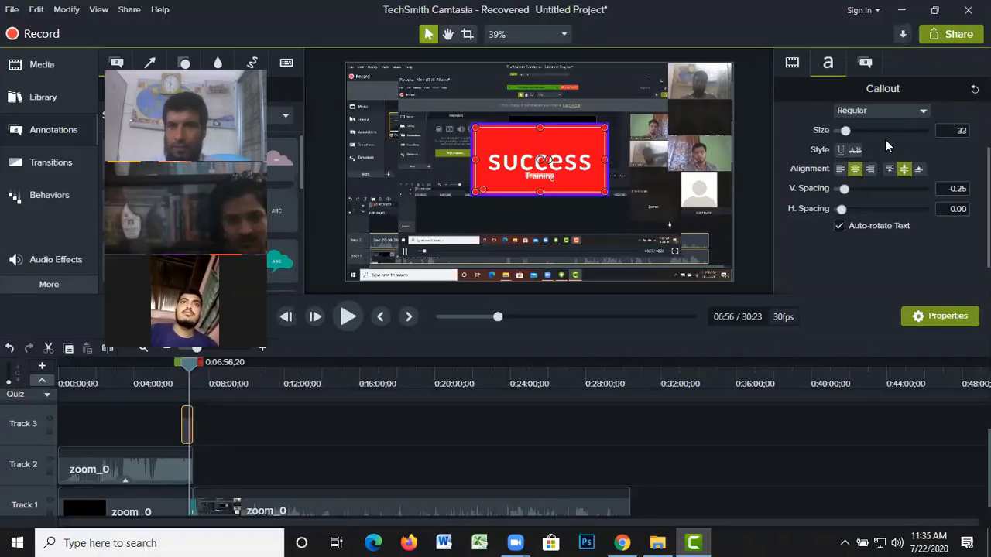
left_click_drag(845, 132, 868, 132)
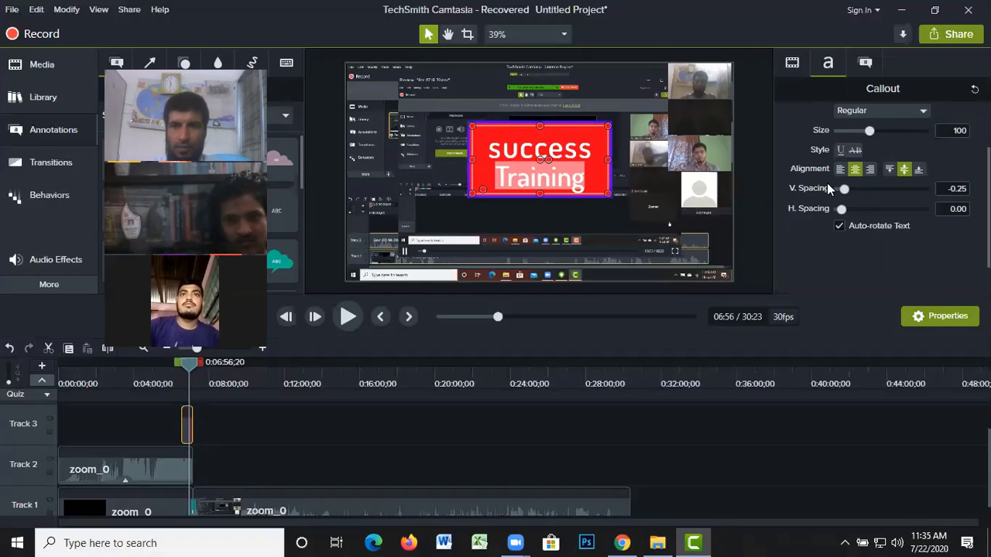
left_click_drag(844, 189, 862, 188)
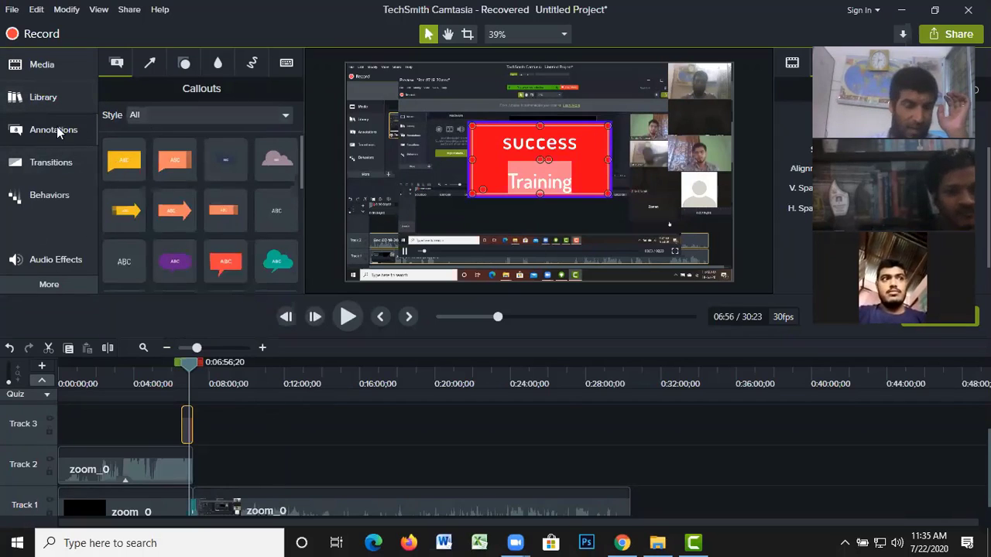
- Move the callout on Track 3 to start at 0:02:56;08 and scrub across it to check its placement
left_click(51, 162)
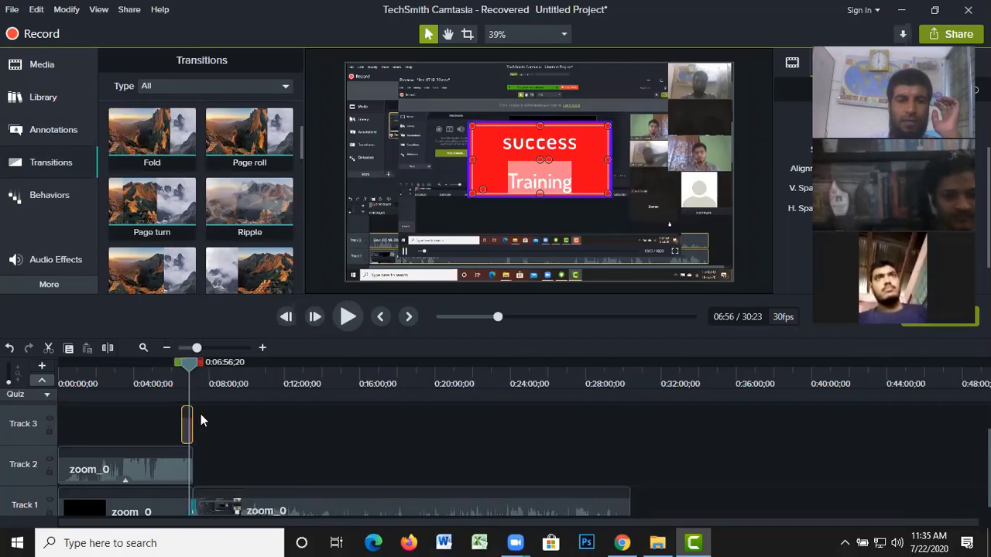
left_click(113, 383)
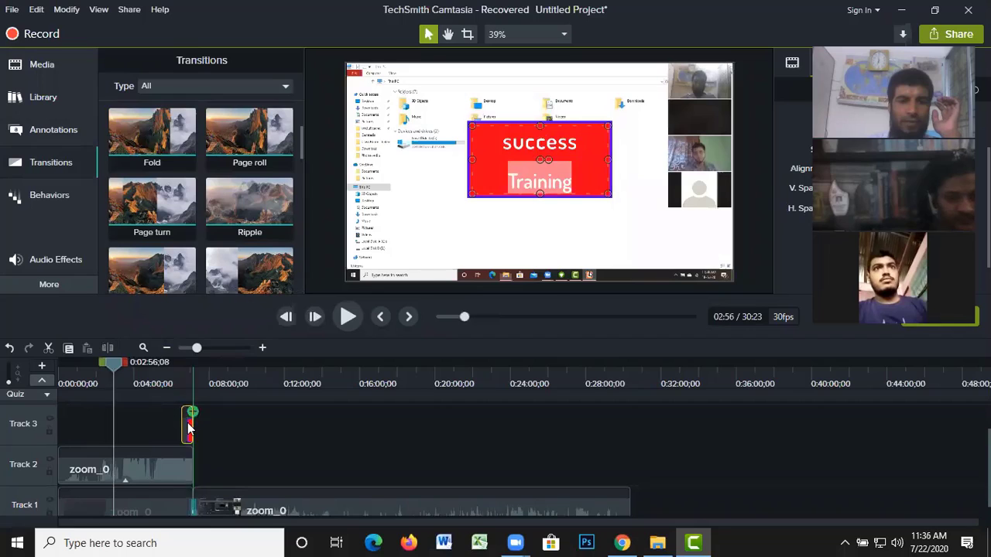
left_click_drag(186, 427, 118, 418)
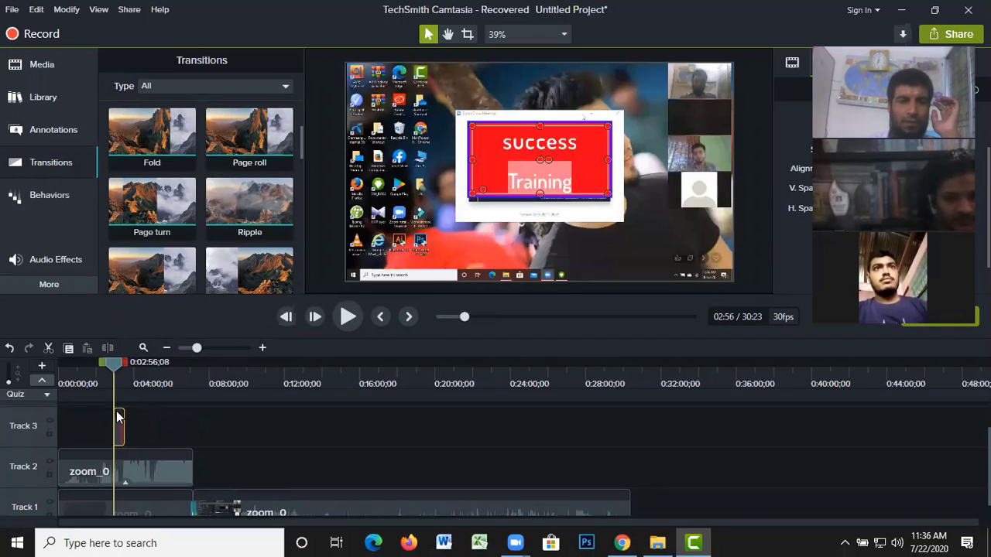
left_click_drag(113, 365, 89, 360)
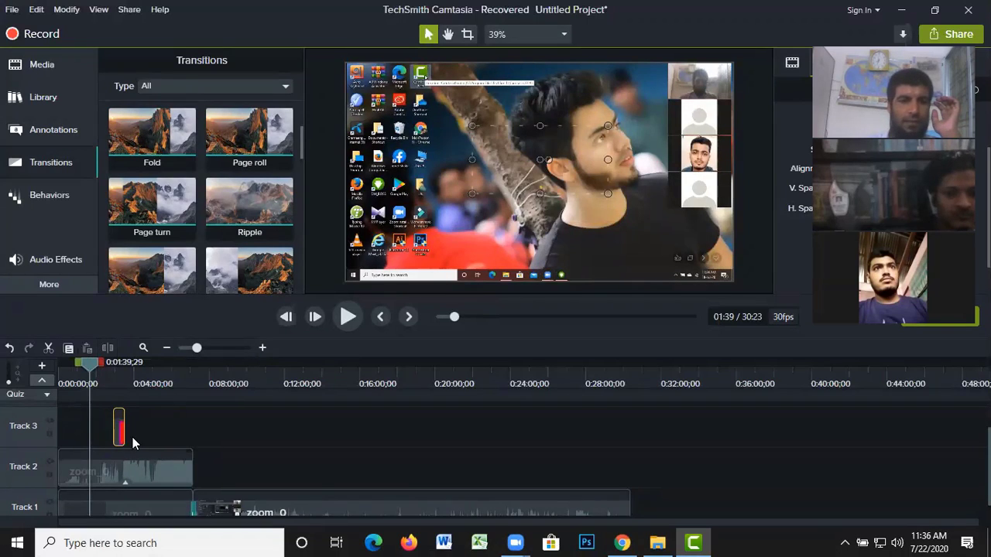
left_click(116, 379)
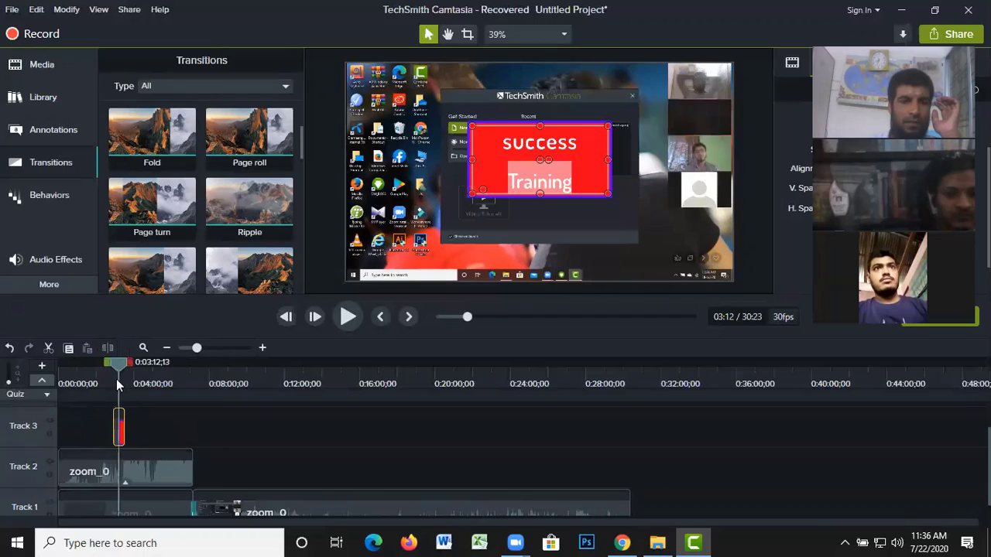
left_click_drag(117, 379, 97, 385)
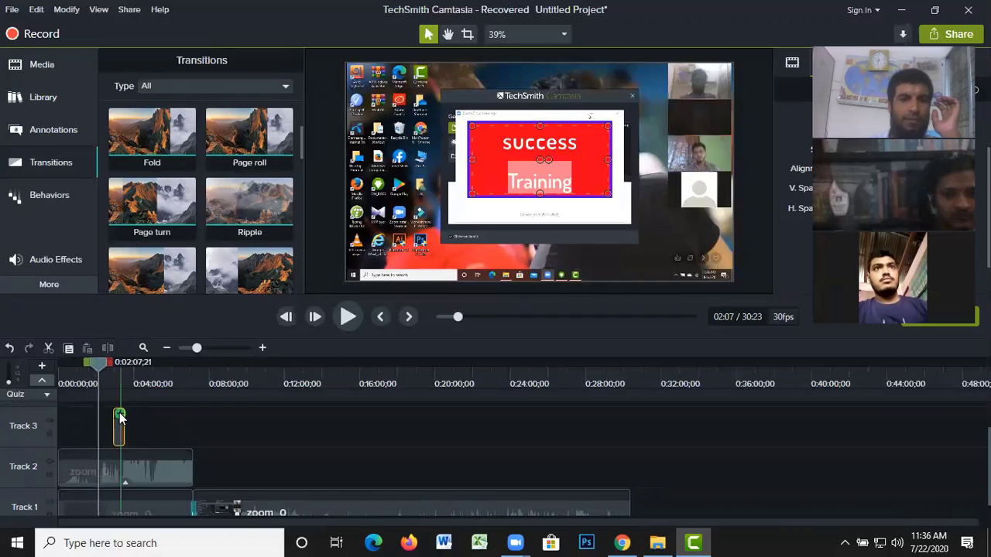
- Add the Slide left transition to the selected callout on Track 3
scroll(203, 209, "down", 1)
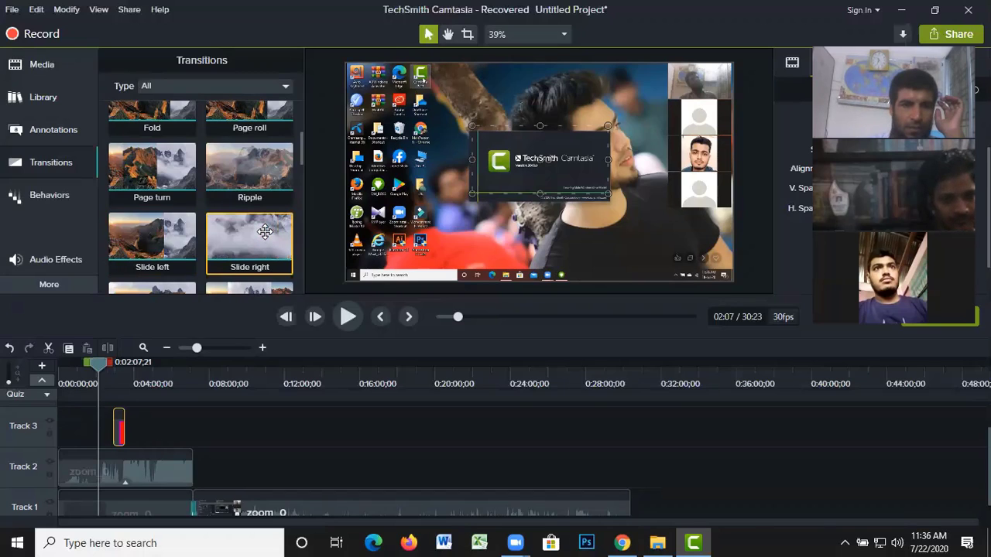
scroll(228, 248, "down", 1)
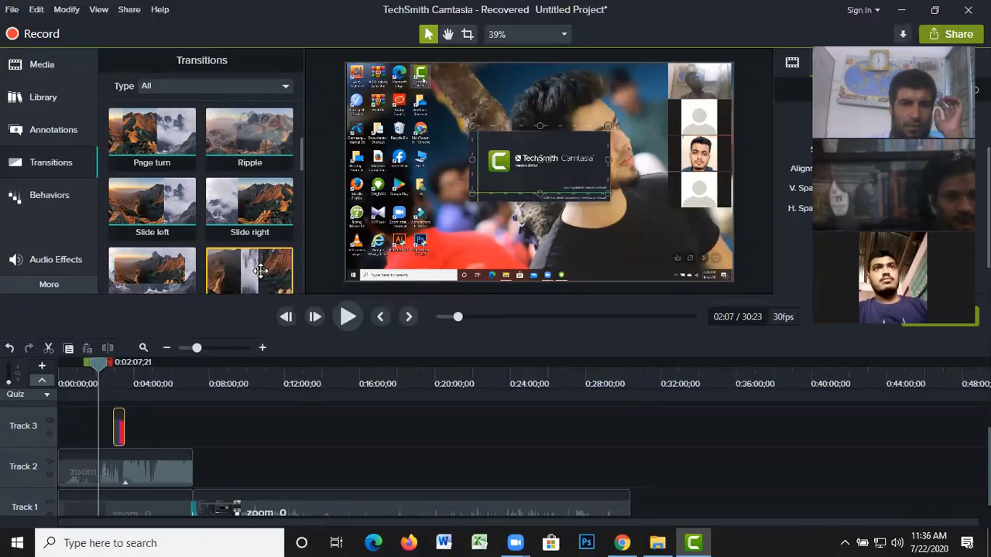
right_click(163, 198)
left_click(210, 209)
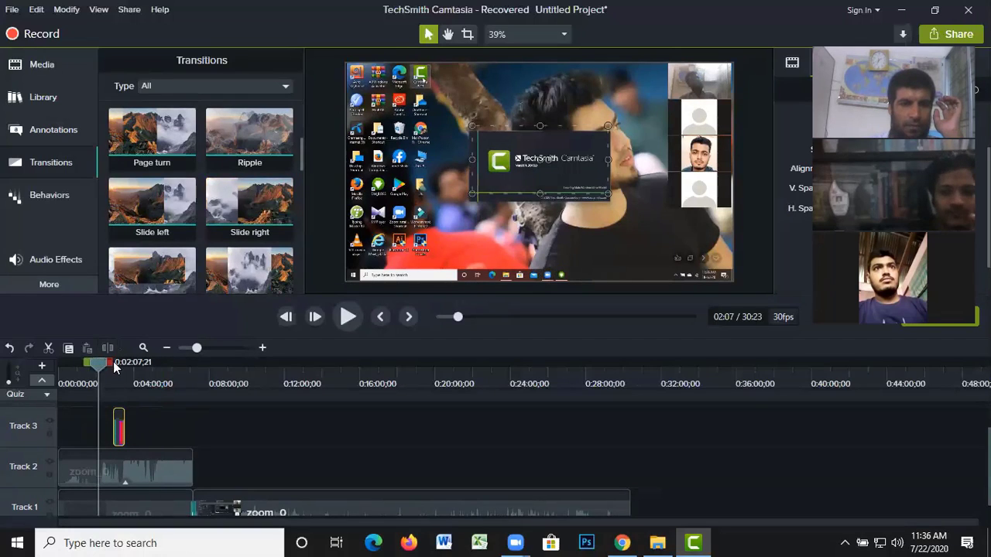
- Play the timeline from 0:02:44;21 and replay the callout's start to preview its transition
left_click_drag(99, 364, 109, 372)
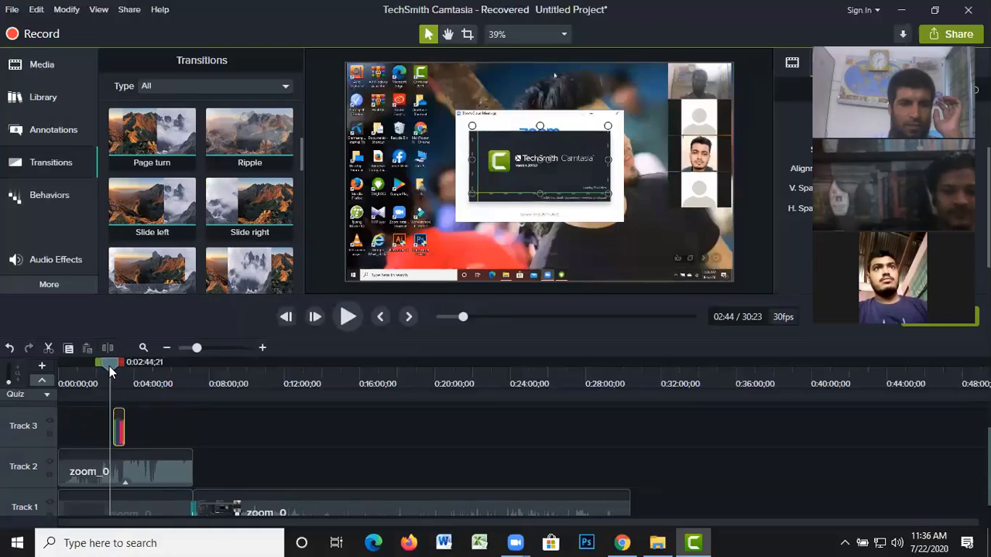
left_click(348, 318)
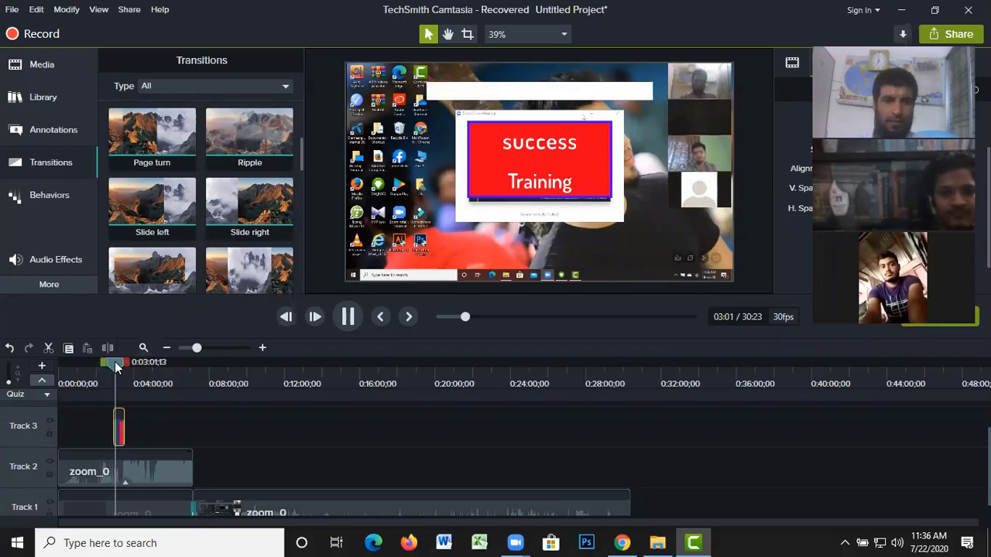
left_click_drag(116, 367, 113, 362)
key("space")
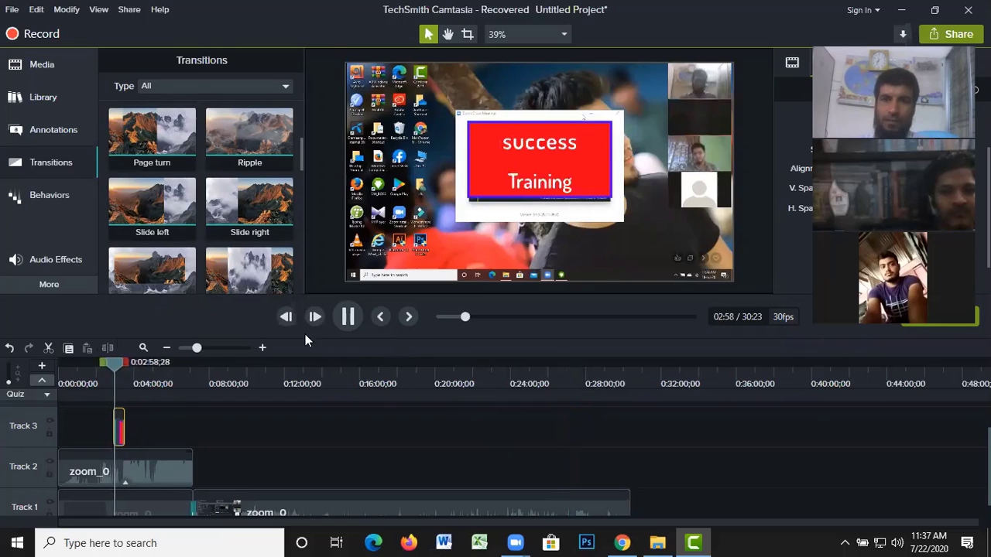
left_click(106, 363)
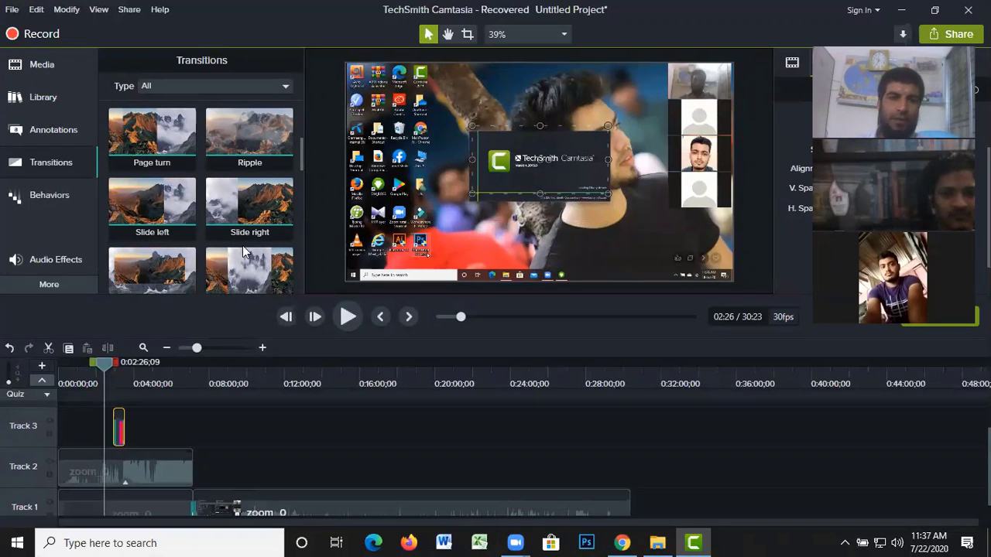
- Lengthen the callout on Track 3 so that it ends level with the zoom_0 clip on Track 2
scroll(188, 263, "down", 1)
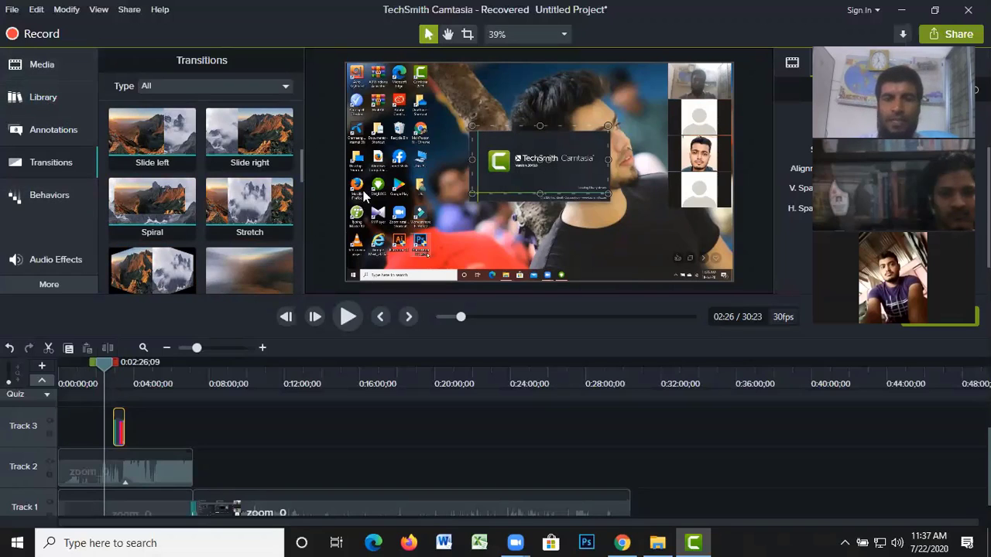
left_click(52, 199)
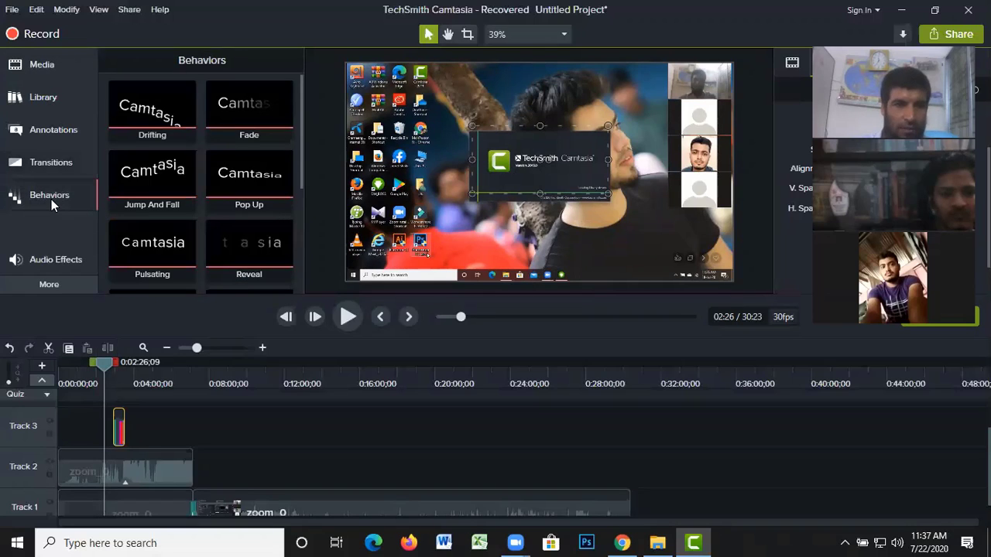
left_click(44, 161)
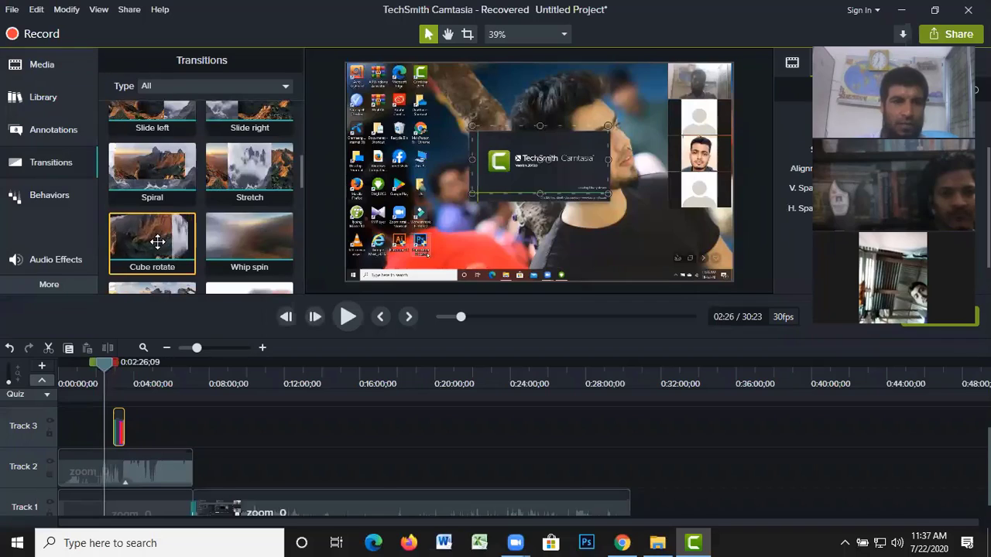
right_click(118, 428)
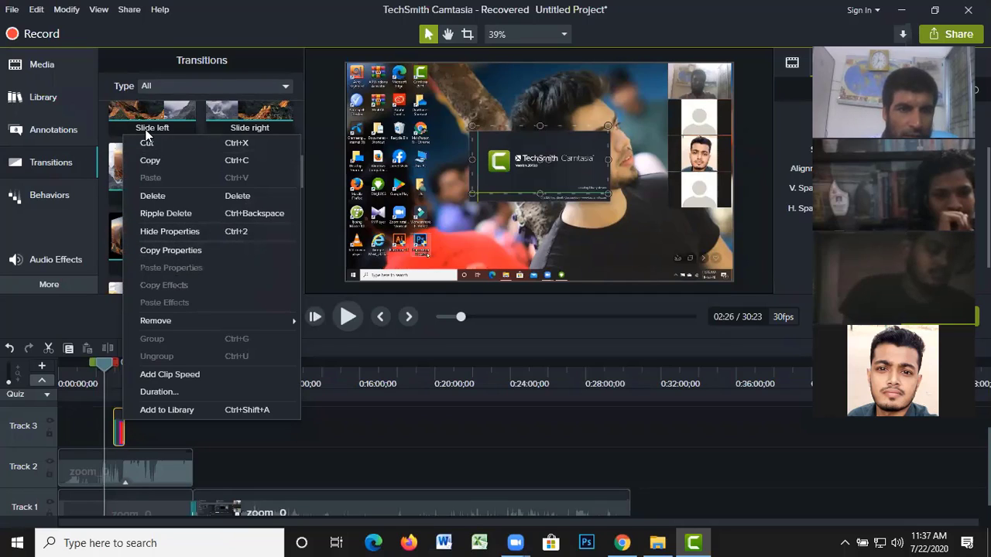
left_click(124, 428)
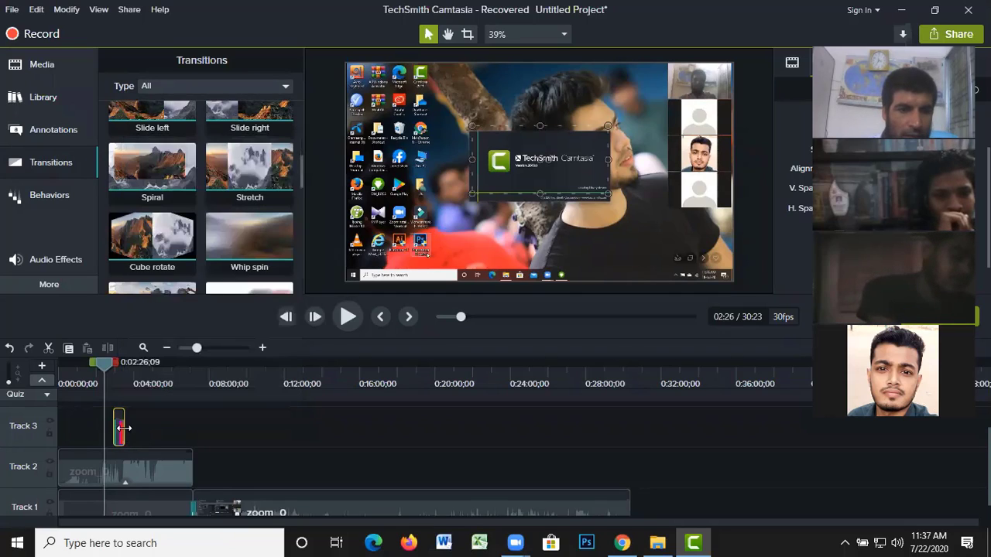
left_click_drag(122, 429, 192, 439)
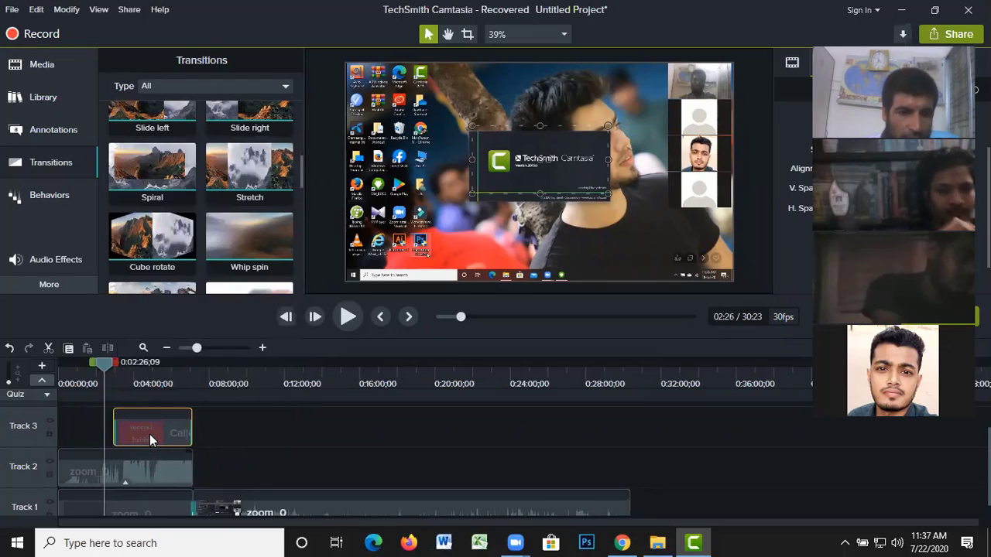
- Add the Cube rotate transition to the lengthened callout and preview it from 0:02:44;05
left_click(150, 434)
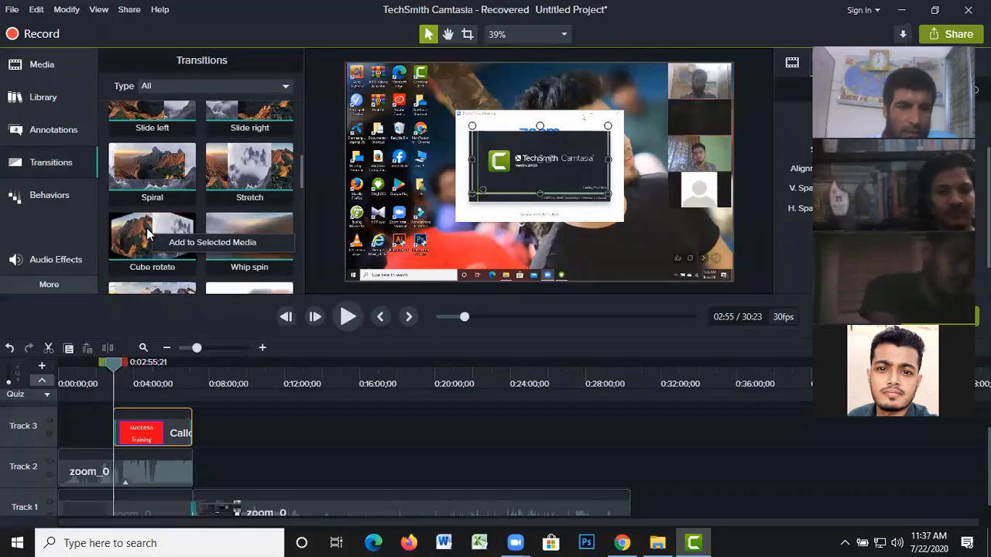
left_click(116, 364)
left_click_drag(117, 364, 110, 363)
left_click(346, 318)
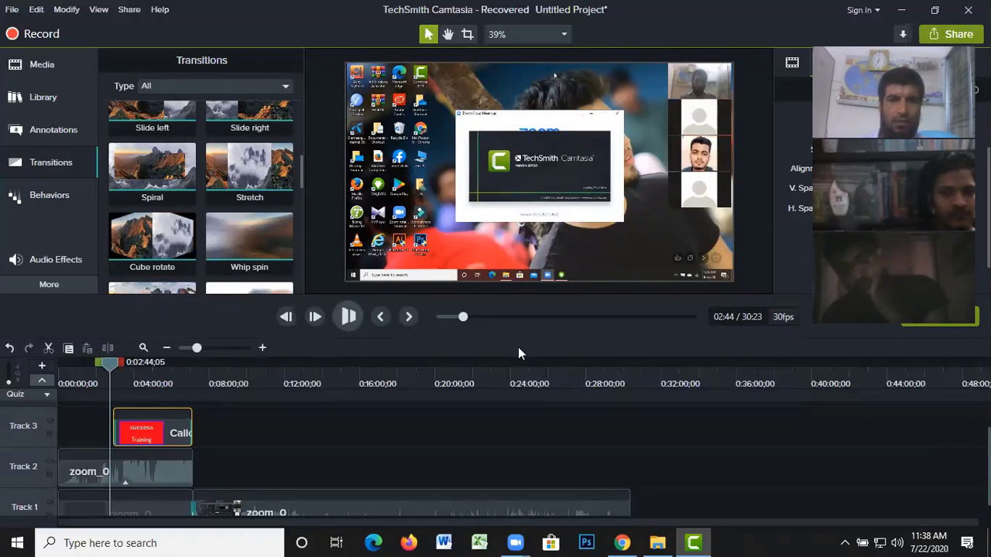
- Look through the remaining transitions from Cube rotate to Wheel
scroll(267, 216, "down", 3)
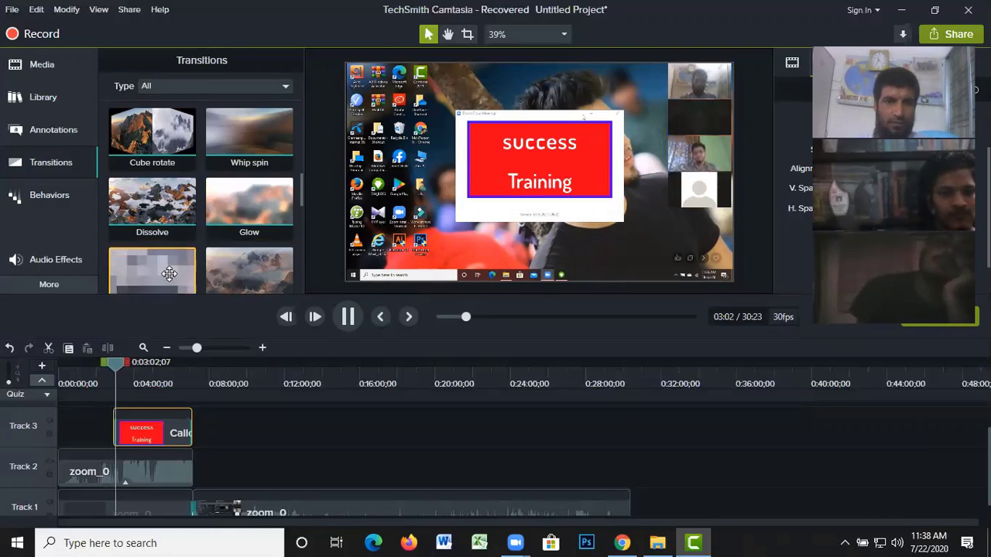
scroll(234, 258, "down", 1)
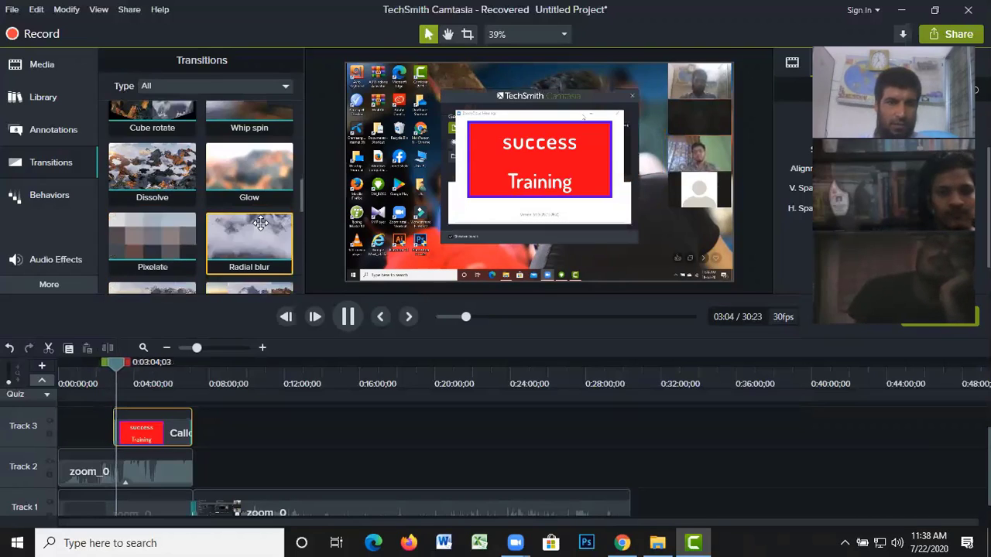
scroll(258, 225, "down", 2)
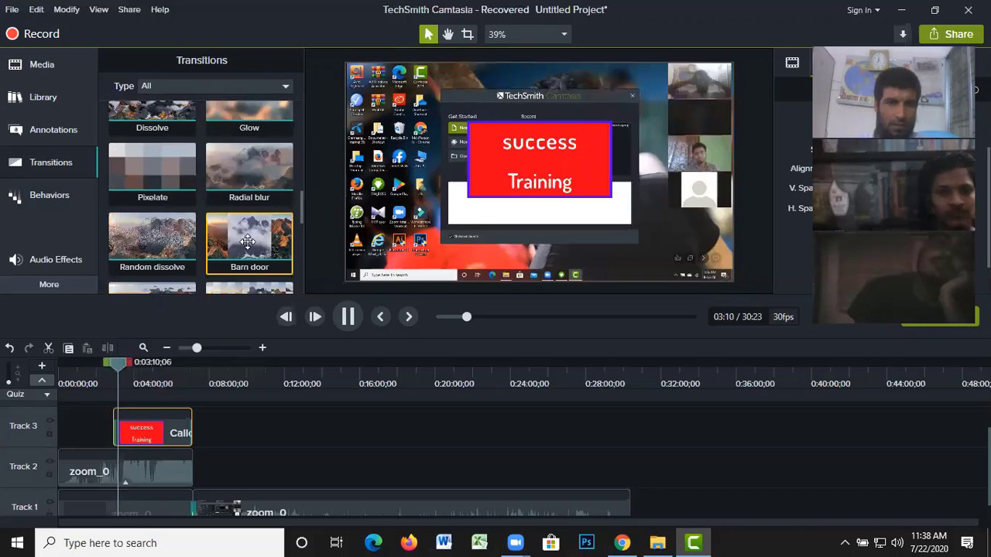
scroll(240, 242, "down", 2)
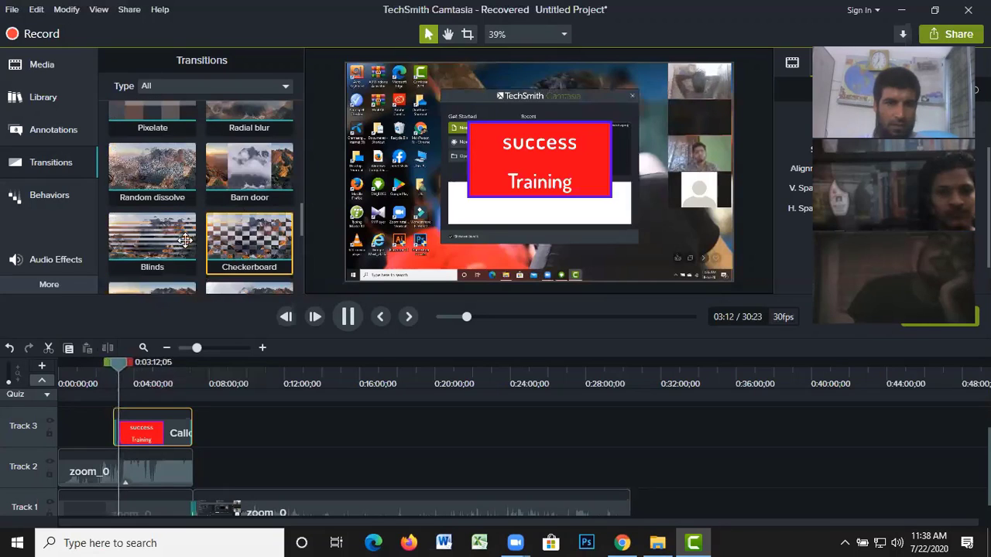
left_click(350, 317)
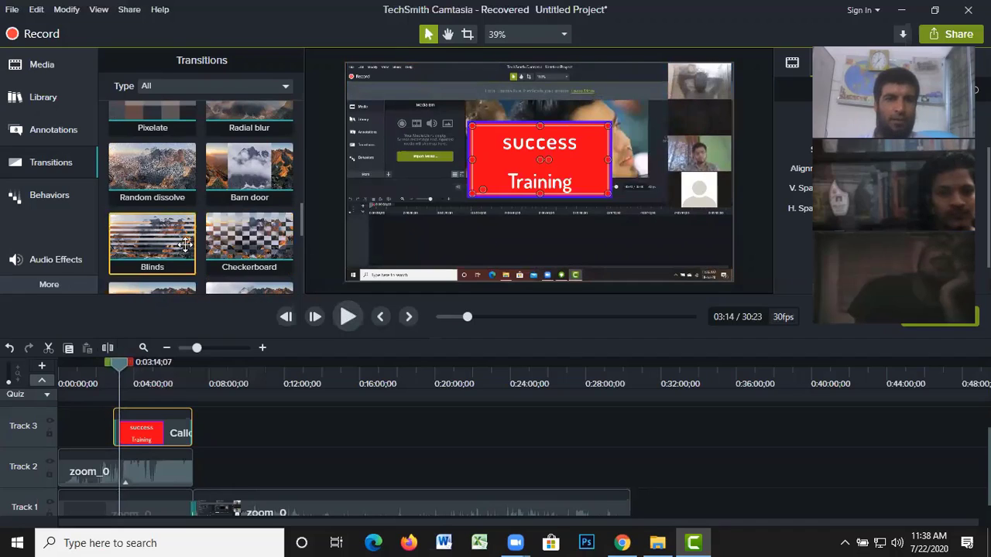
scroll(159, 238, "down", 2)
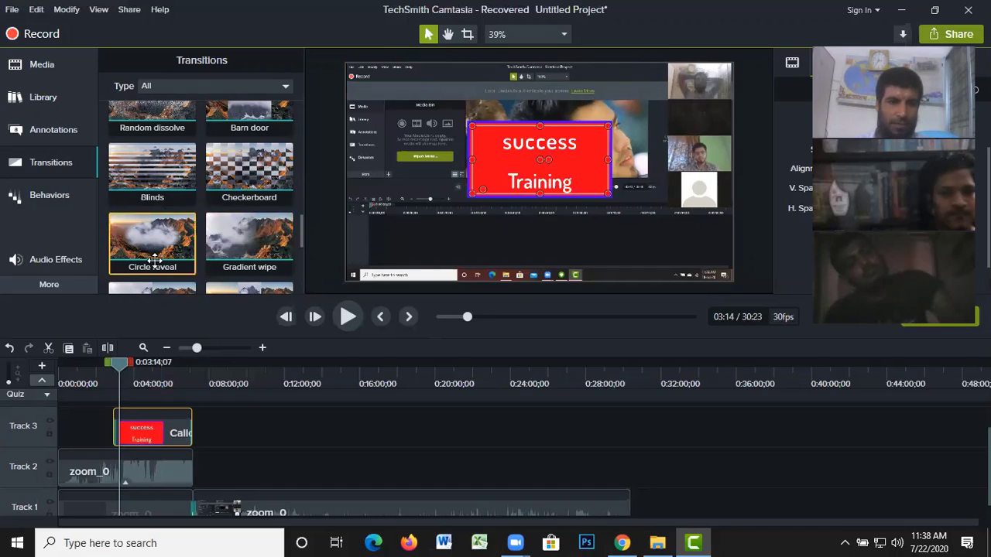
scroll(253, 248, "down", 1)
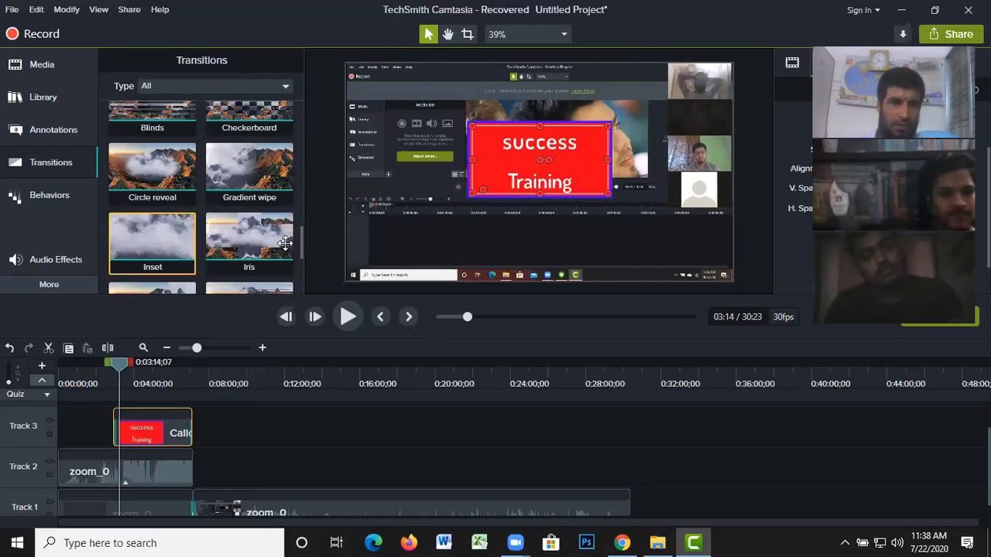
scroll(270, 245, "down", 2)
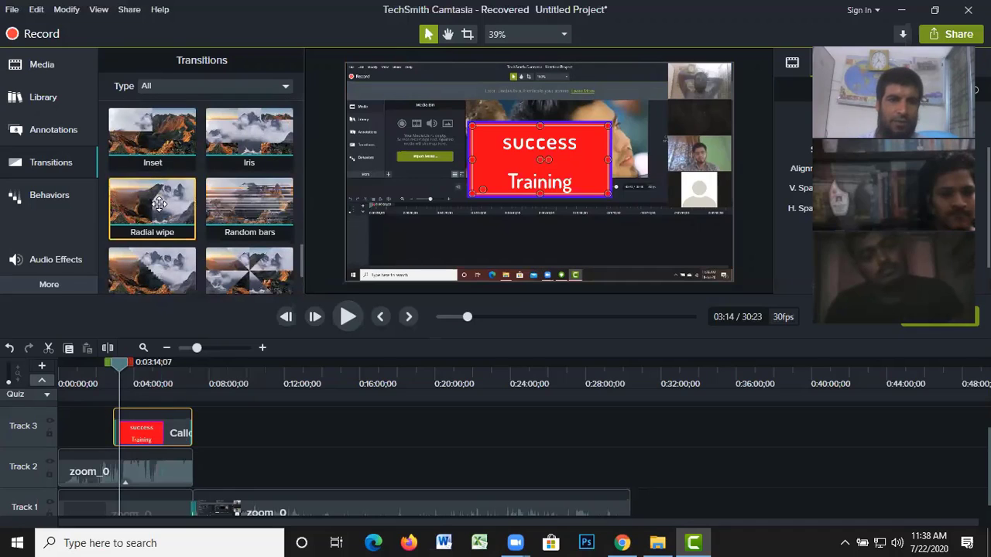
scroll(256, 253, "down", 1)
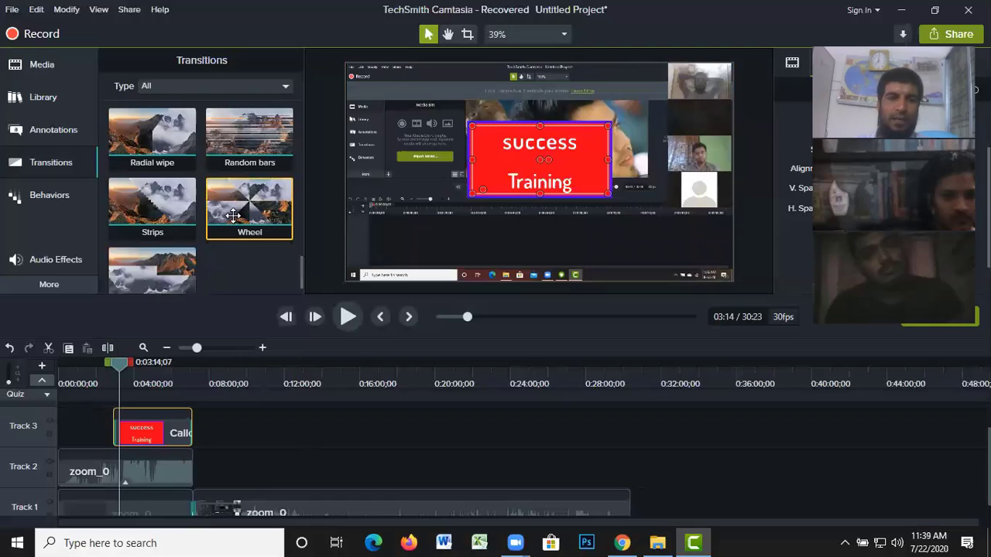
- Add the Pop Up behavior to the callout on Track 3 and preview it from 0:02:41;26
left_click(58, 195)
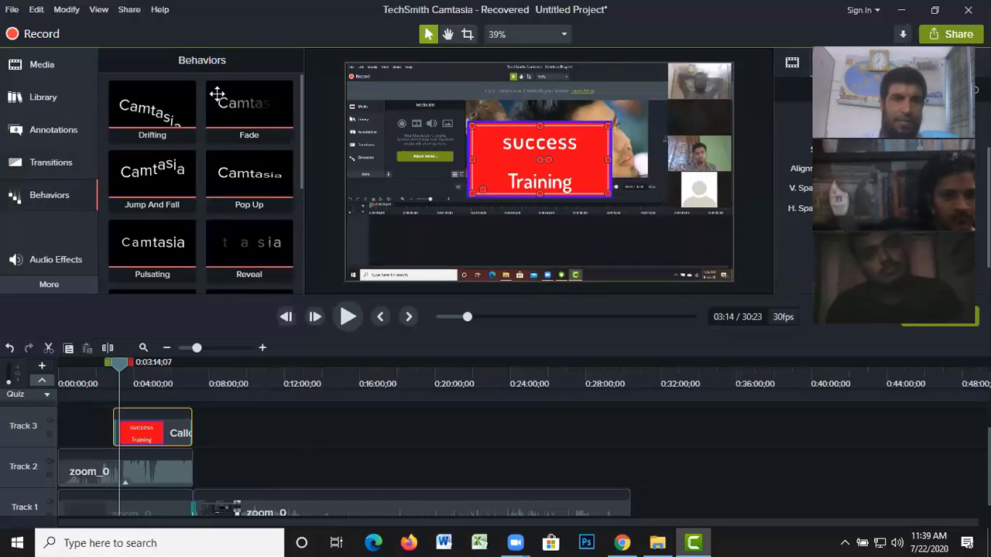
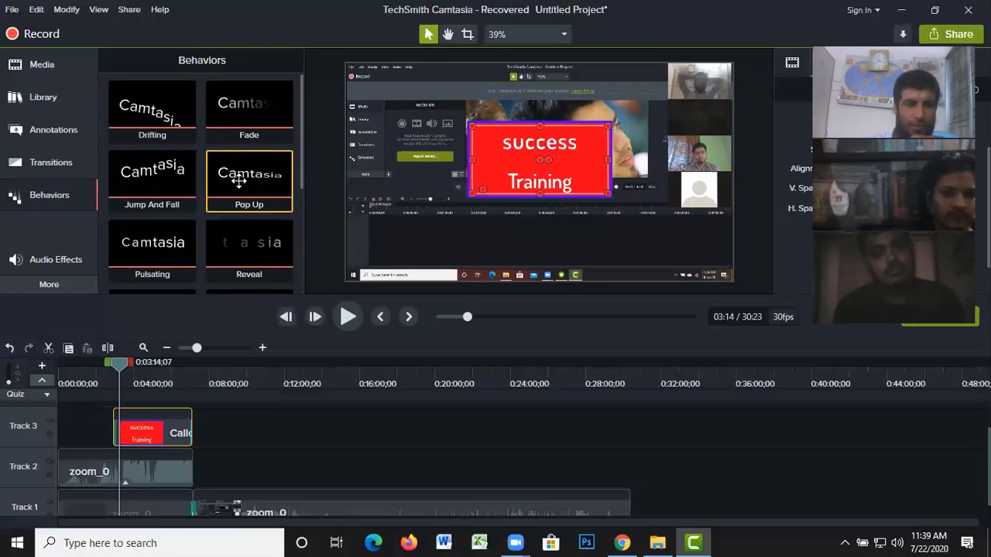
scroll(239, 181, "down", 1)
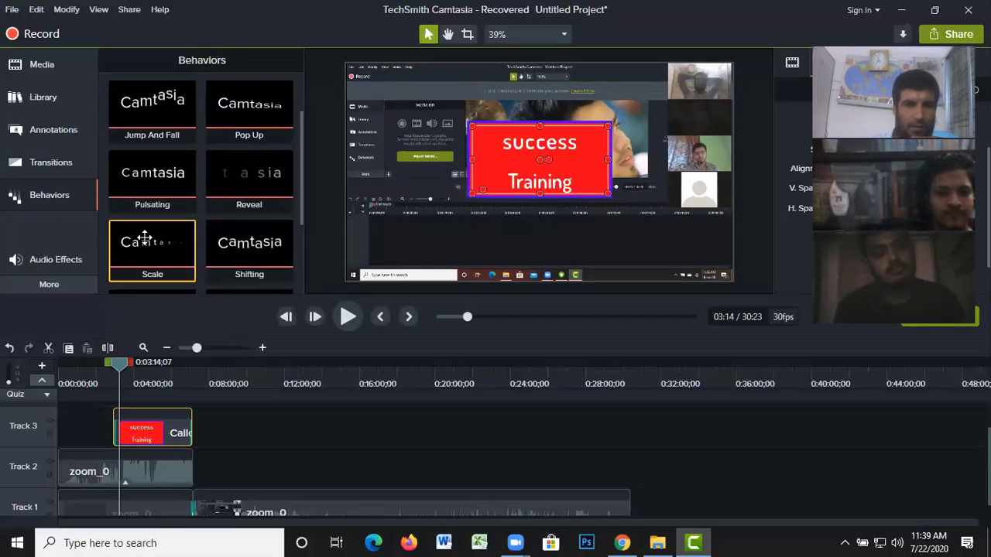
scroll(155, 238, "down", 1)
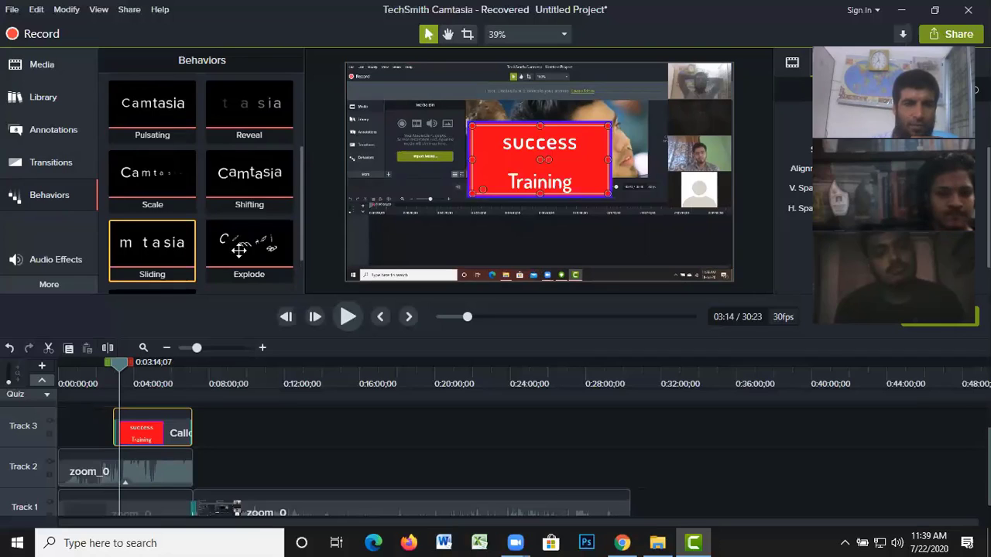
scroll(262, 249, "down", 1)
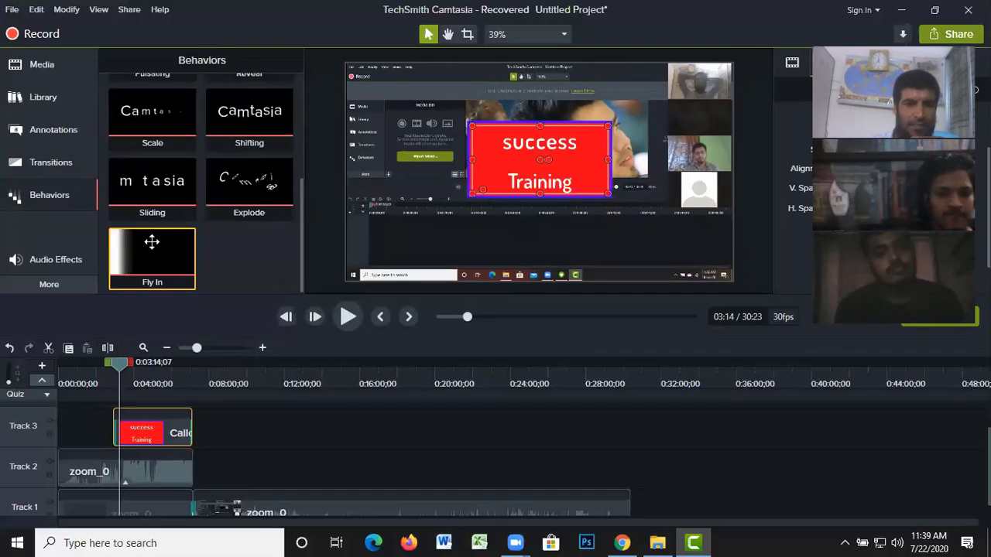
scroll(232, 186, "up", 1)
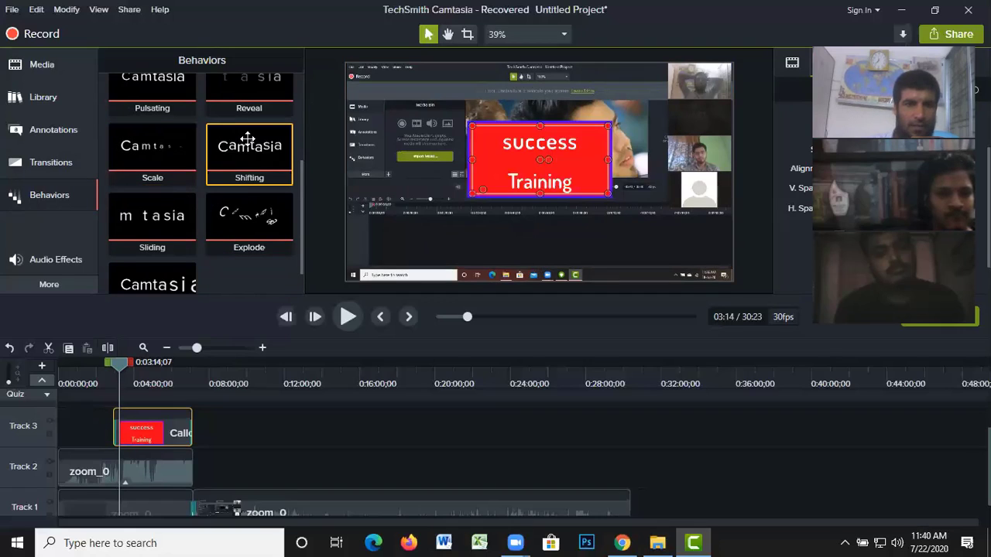
scroll(248, 138, "up", 1)
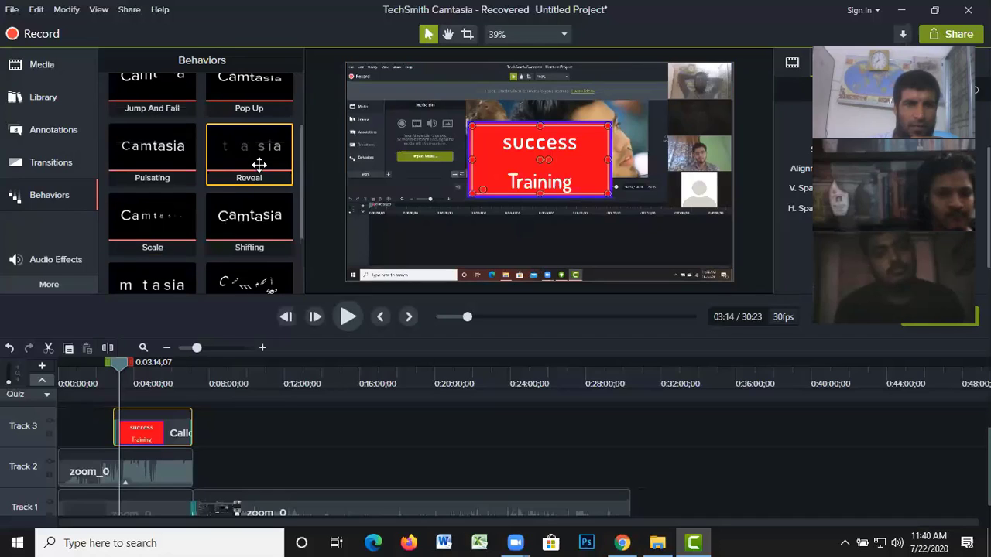
scroll(245, 153, "up", 1)
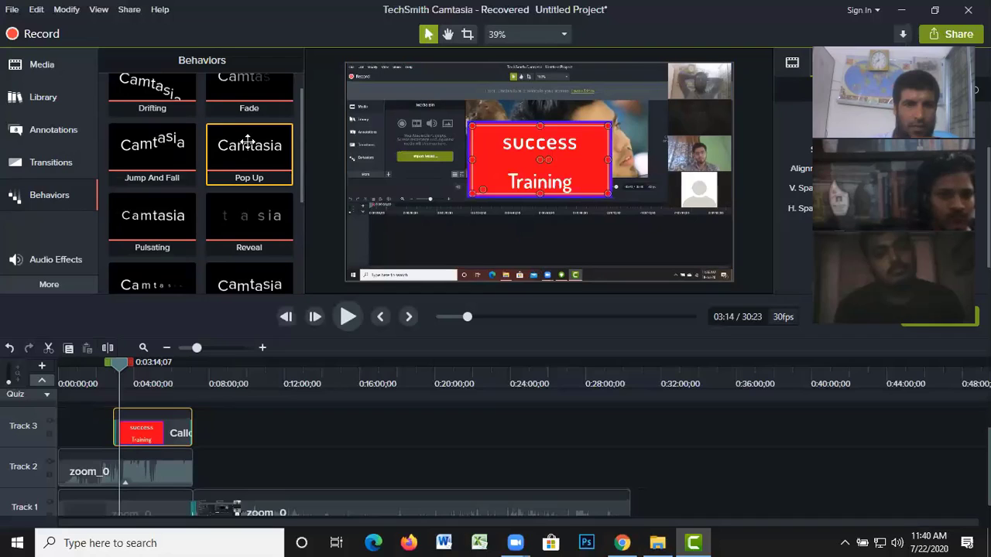
left_click_drag(243, 144, 173, 429)
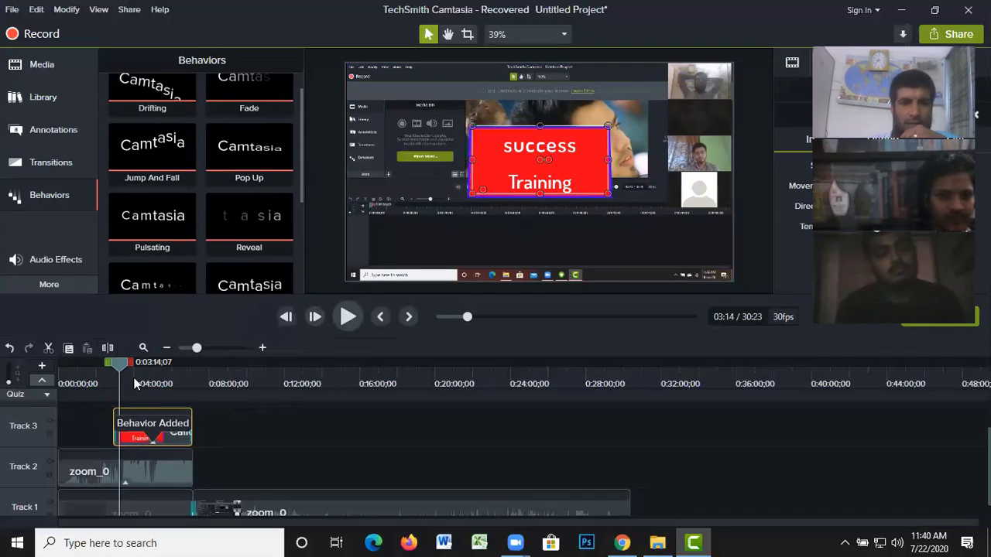
mouse_move(118, 362)
left_mouse_down()
mouse_move(96, 364)
mouse_move(110, 377)
left_mouse_up()
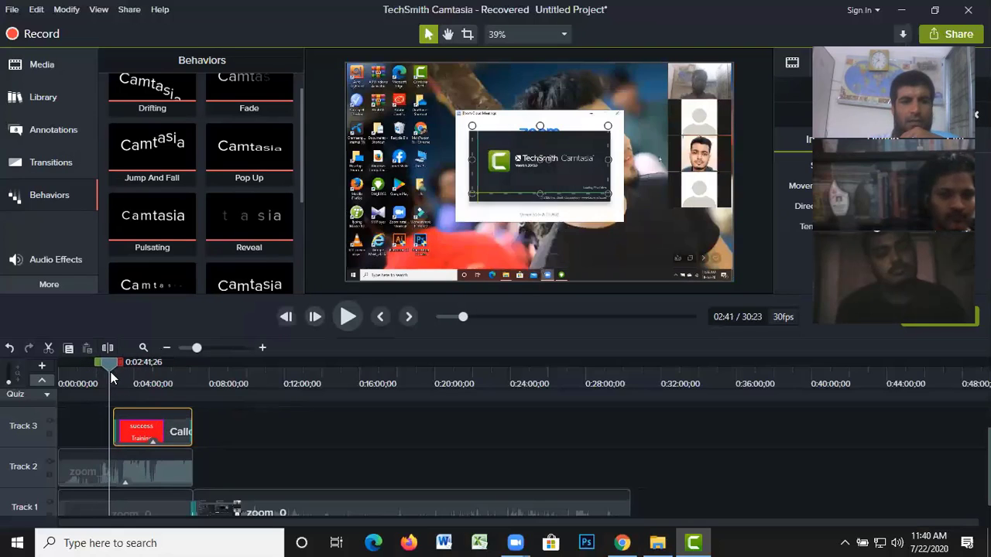
left_click(346, 316)
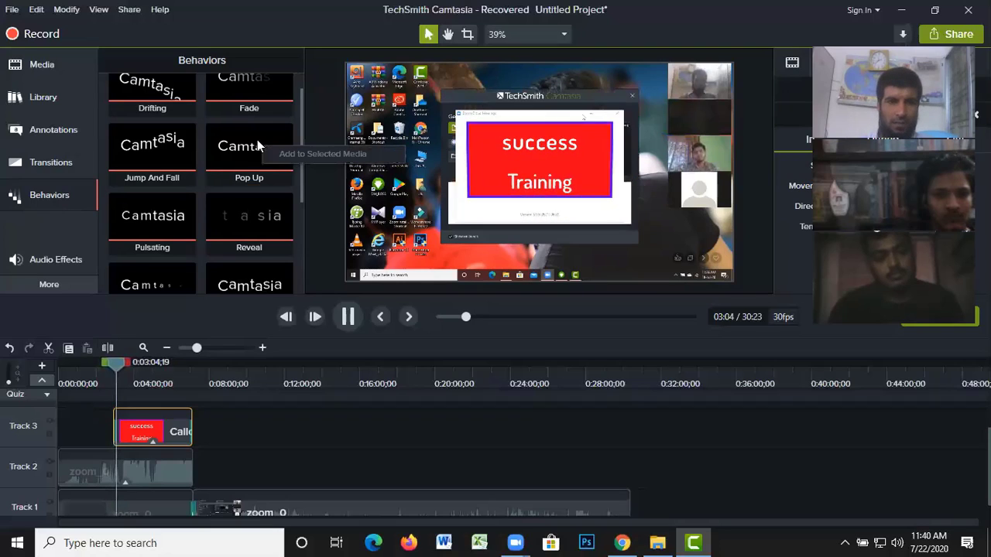
- Delete the Pop Up behavior from the callout on Track 3
left_click_drag(148, 444, 153, 445)
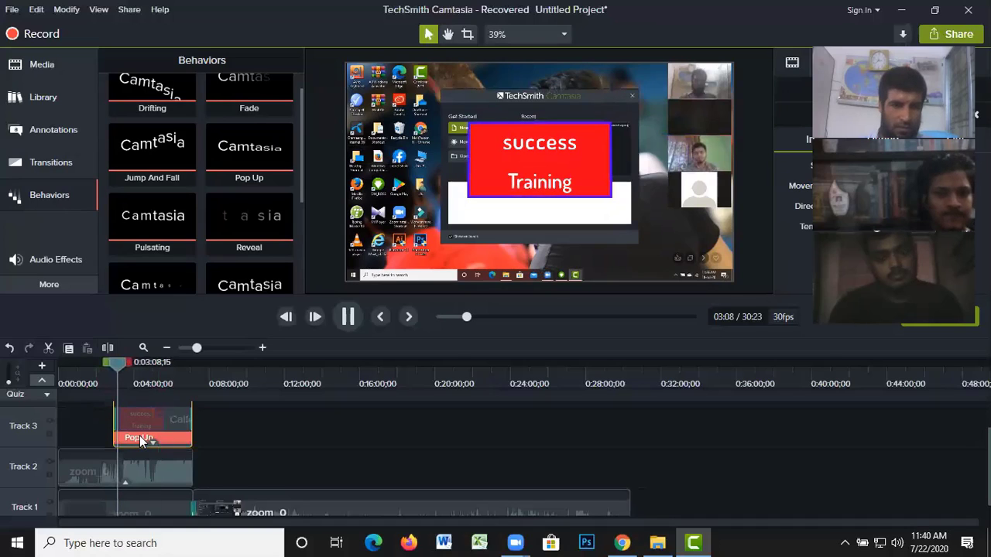
left_click(144, 440)
right_click(144, 440)
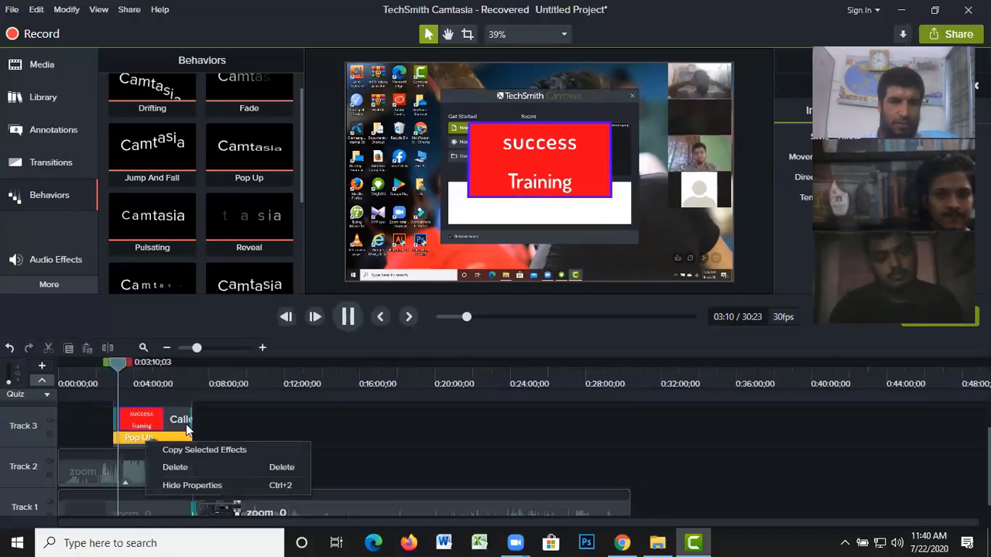
left_click(179, 468)
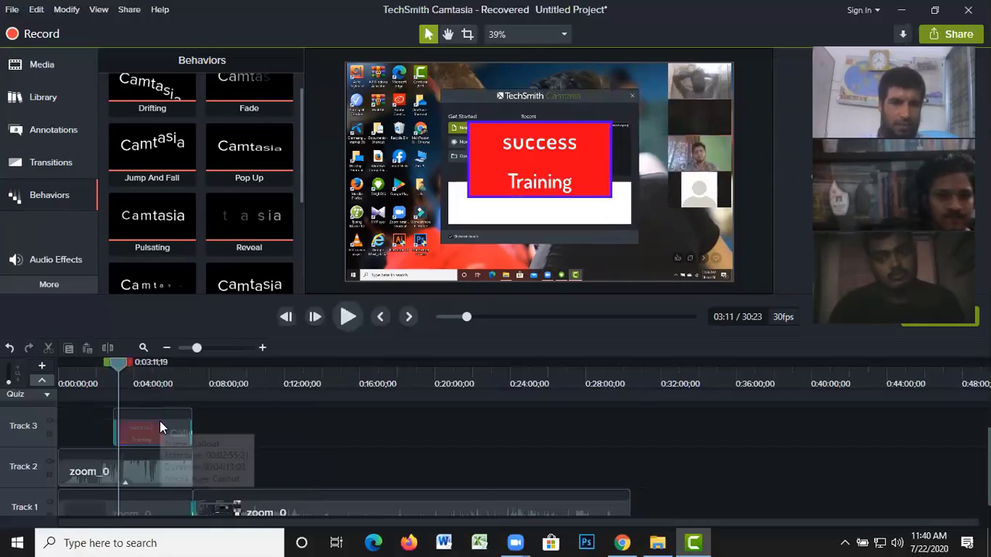
- Add the Jump And Fall behavior to the callout on Track 3 and preview it from 0:03:11;19
left_click(159, 424)
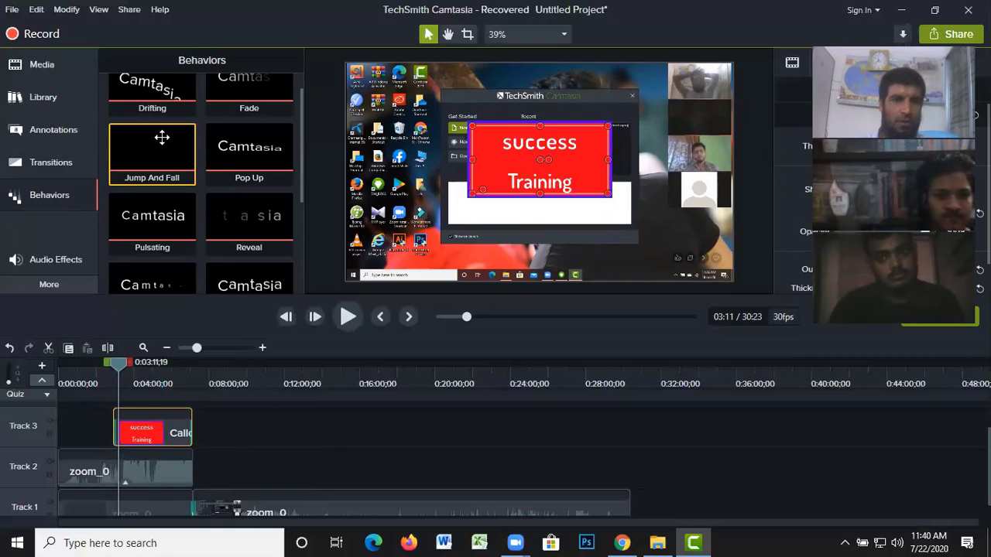
right_click(162, 136)
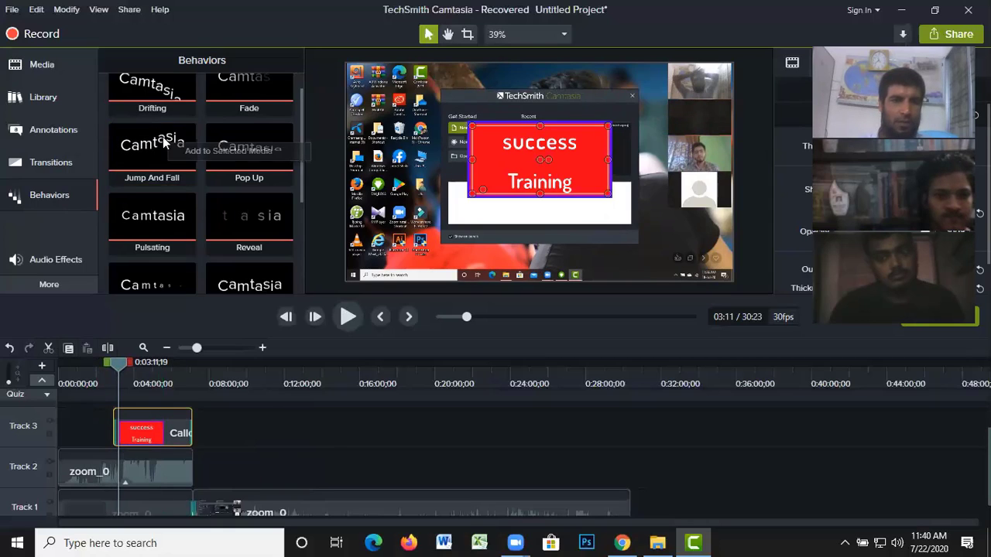
left_click(220, 148)
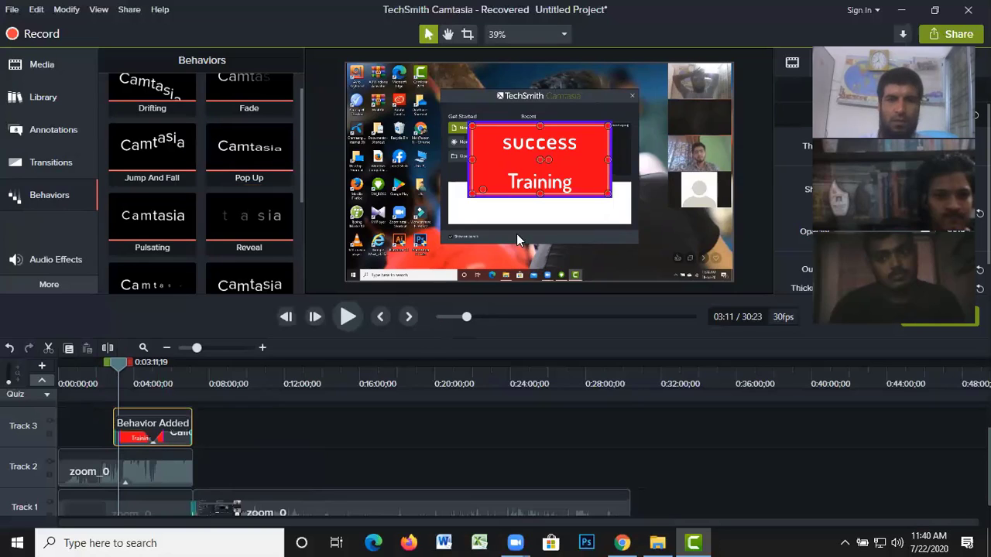
left_click(349, 316)
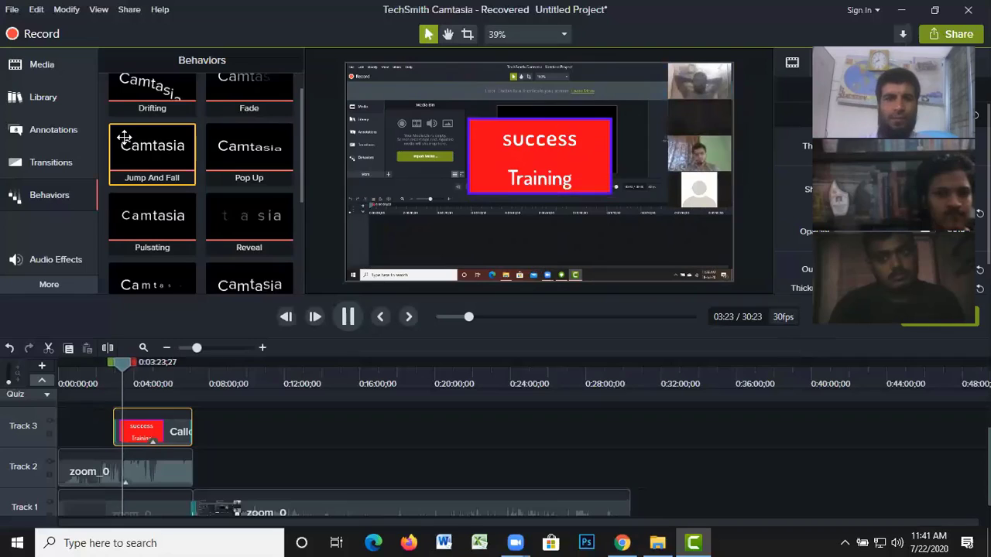
left_click(348, 317)
- Move the callout to the bottom-right corner of the video frame and shrink it from its lower-left corner
left_click(535, 158)
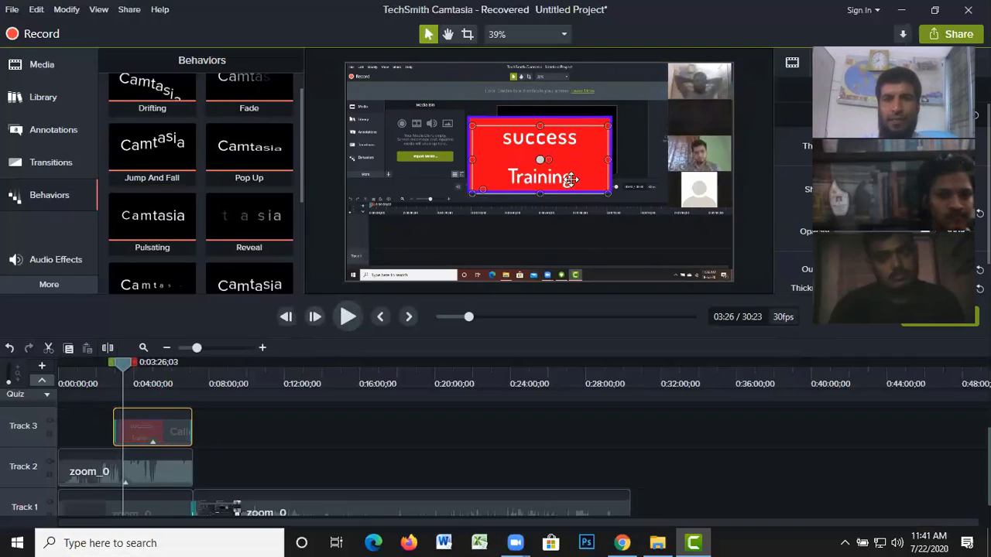
left_click_drag(570, 180, 417, 108)
left_click_drag(655, 103, 663, 240)
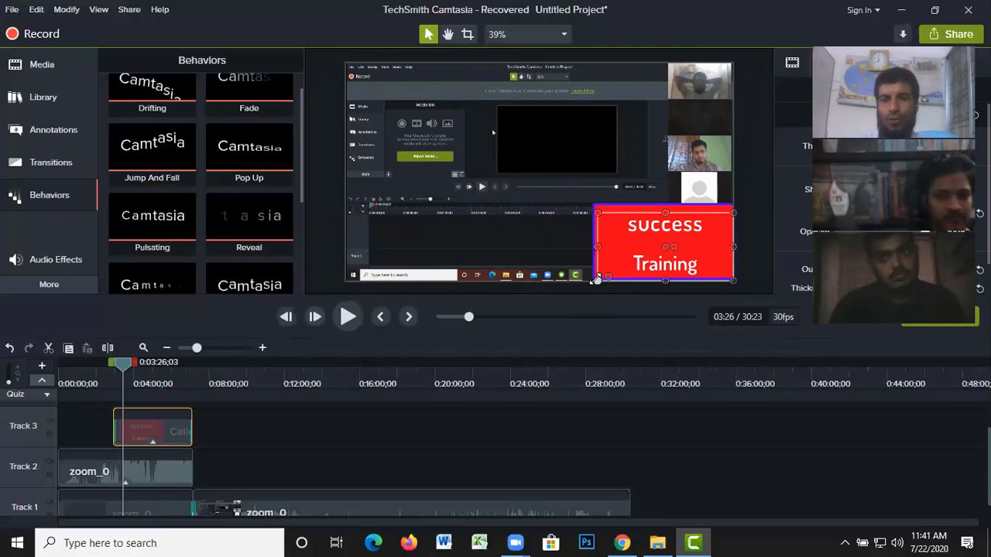
left_click_drag(598, 279, 686, 223)
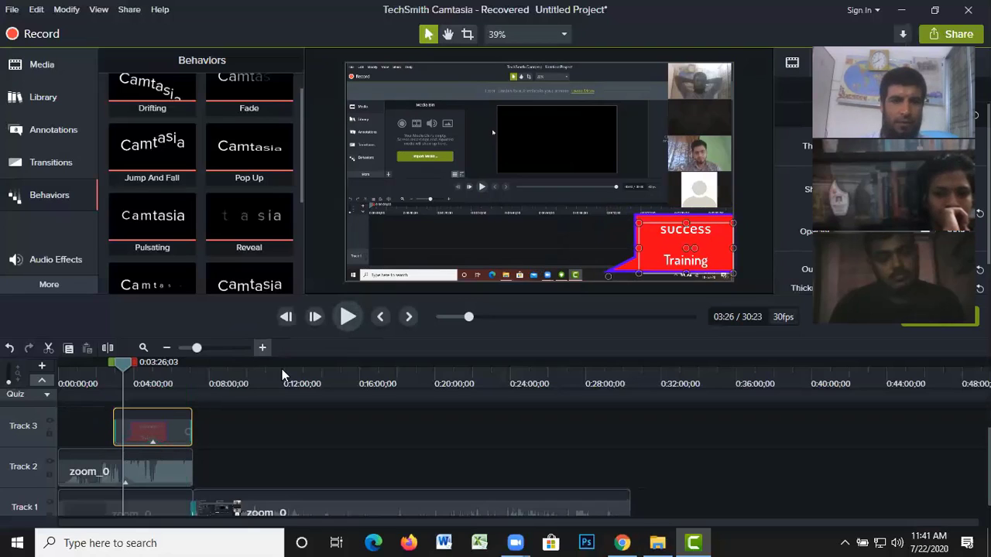
- Pull the callout's protruding pointer tip back to the lower-left corner of its rectangle and preview the result
left_click(346, 318)
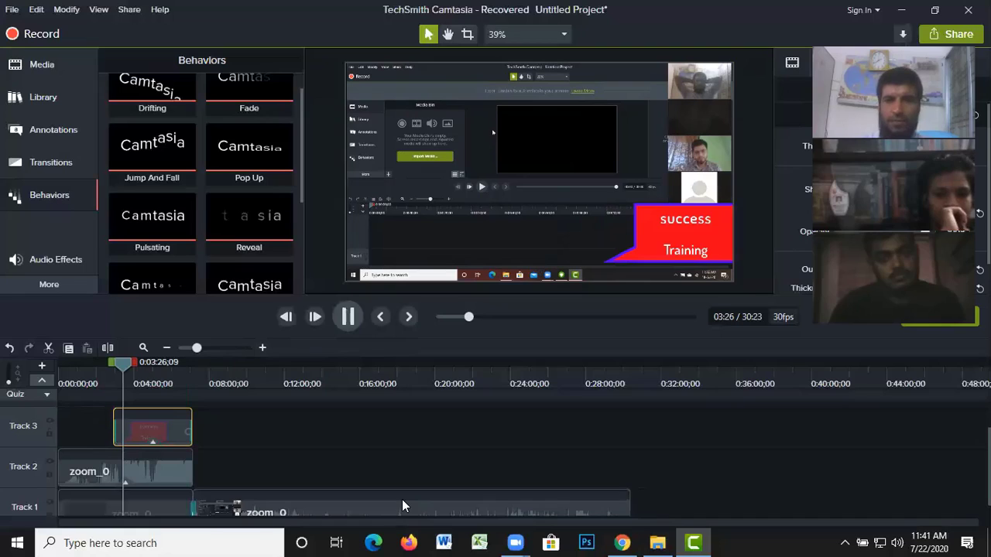
left_click(673, 252)
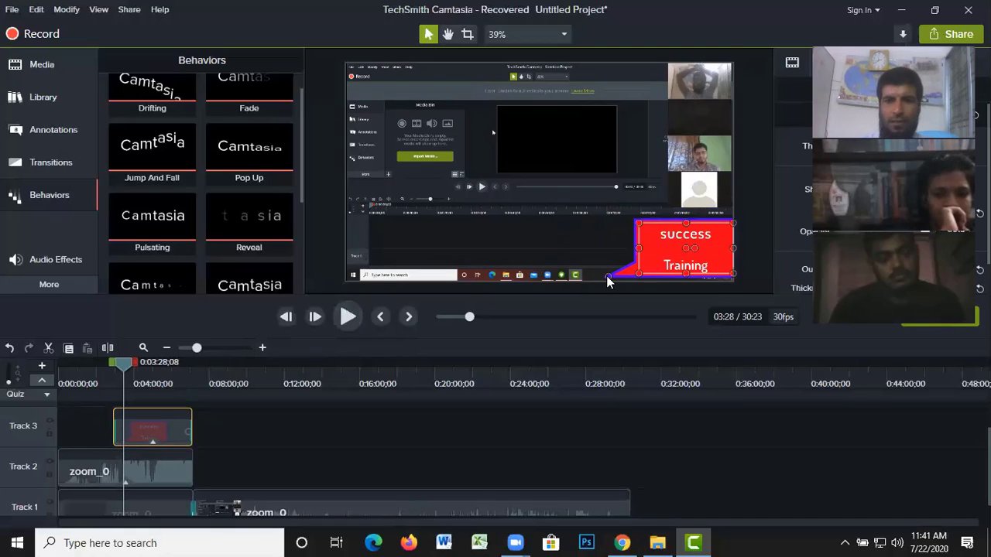
left_click_drag(608, 277, 638, 275)
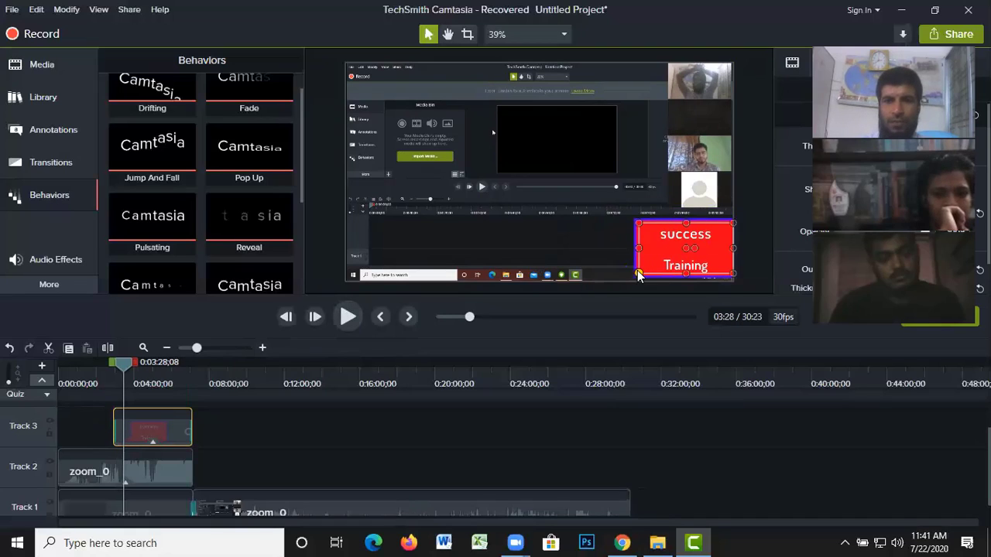
left_click(348, 317)
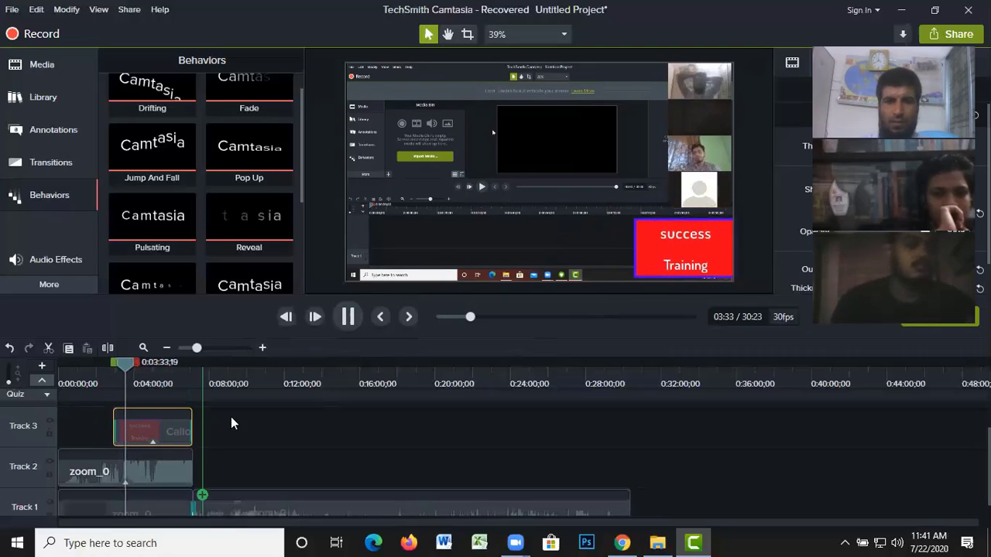
left_click(352, 320)
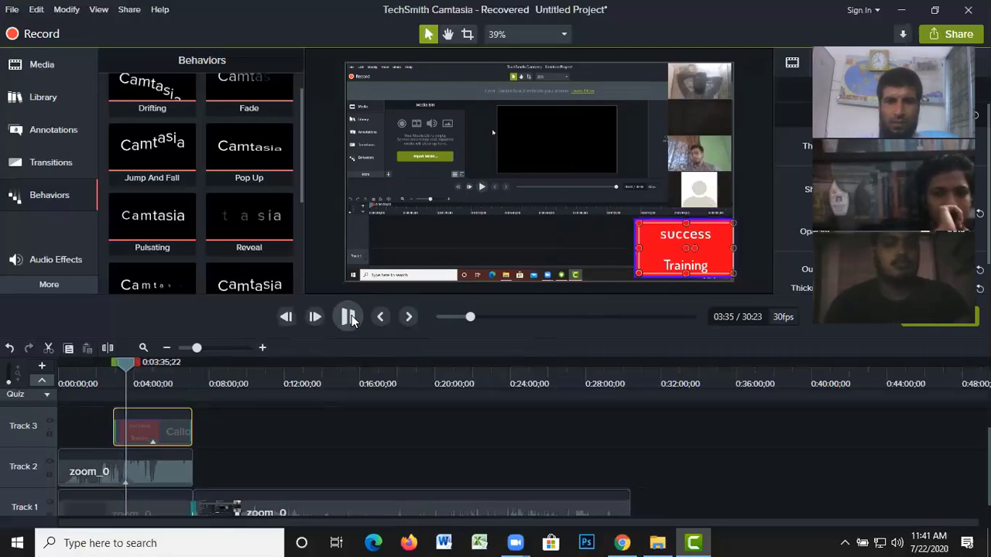
- Narrow the callout slightly, pull its pointer tip up onto the third participant's webcam image, and preview the result
left_click(668, 259)
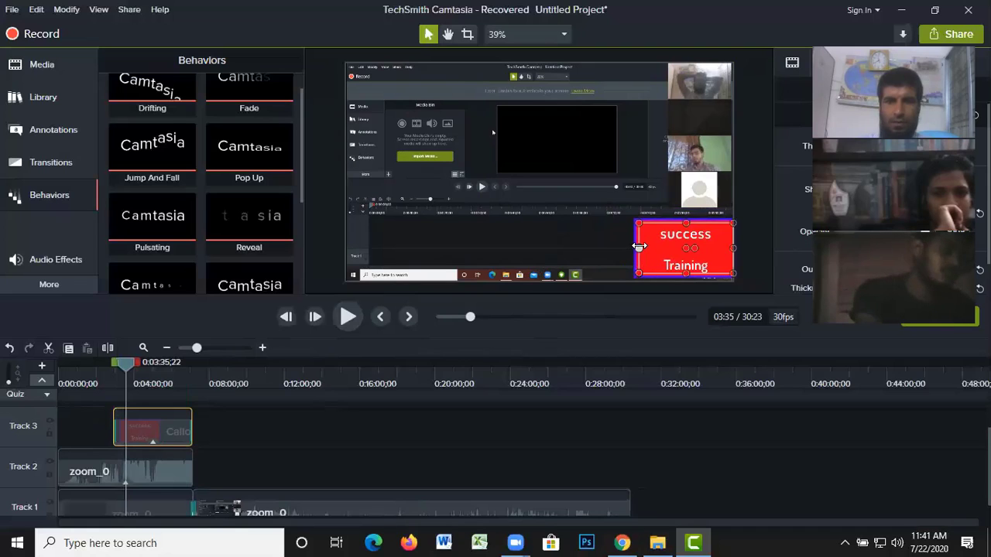
left_click_drag(639, 248, 689, 153)
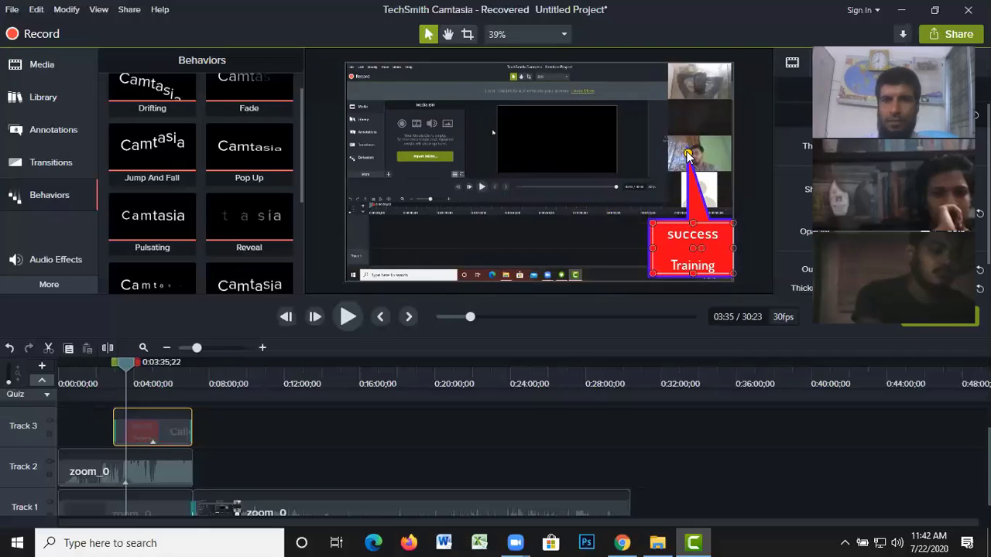
left_click(348, 317)
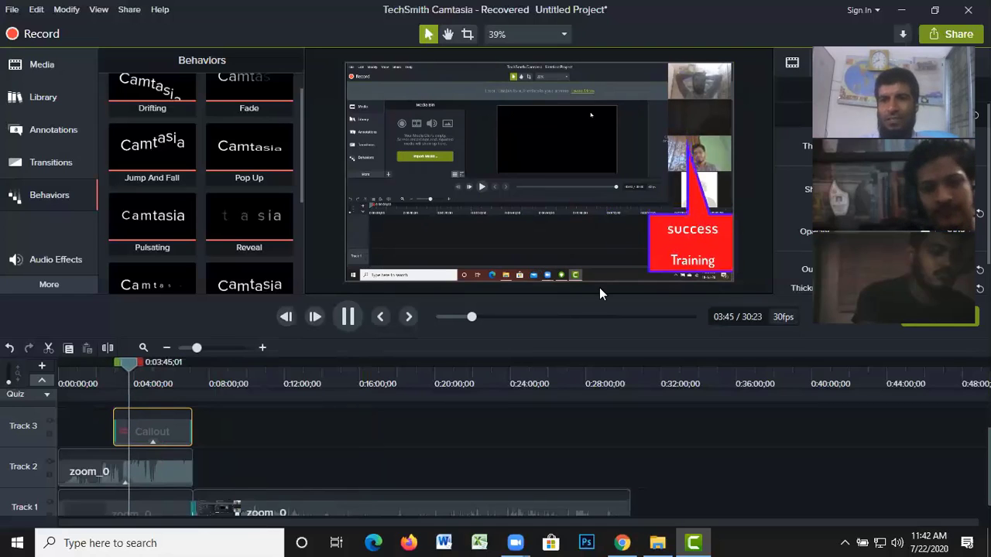
left_click(350, 322)
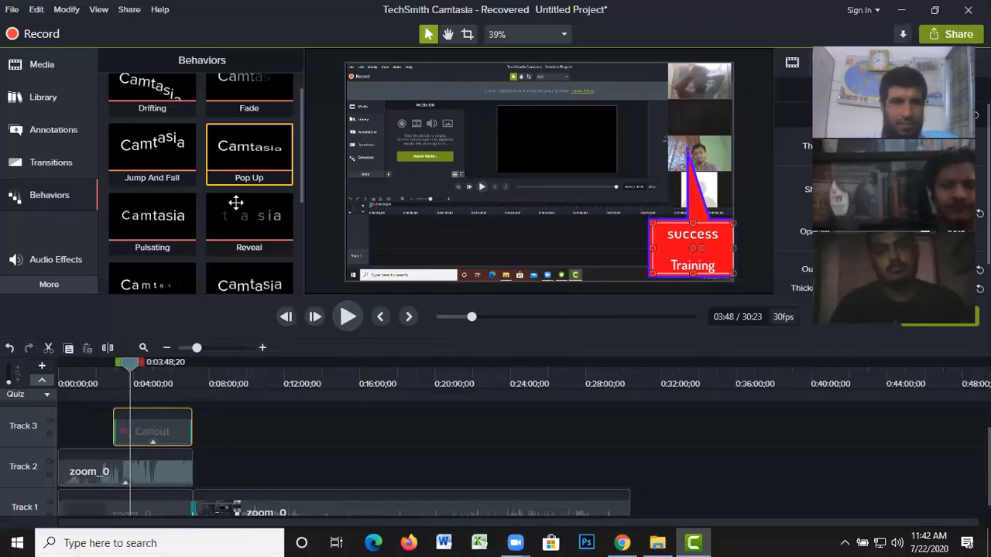
- Examine the video frame and callout at several canvas zoom levels, ending with the canvas set to Fit
scroll(250, 164, "down", 2)
key("ctrl+minus")
scroll(245, 243, "up", 2)
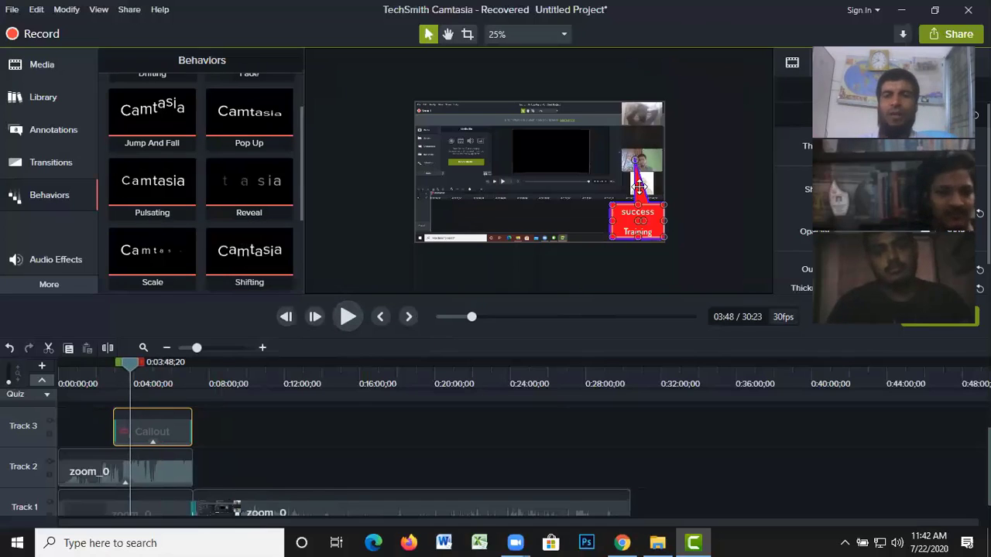
scroll(636, 185, "up", 3)
scroll(635, 184, "down", 1)
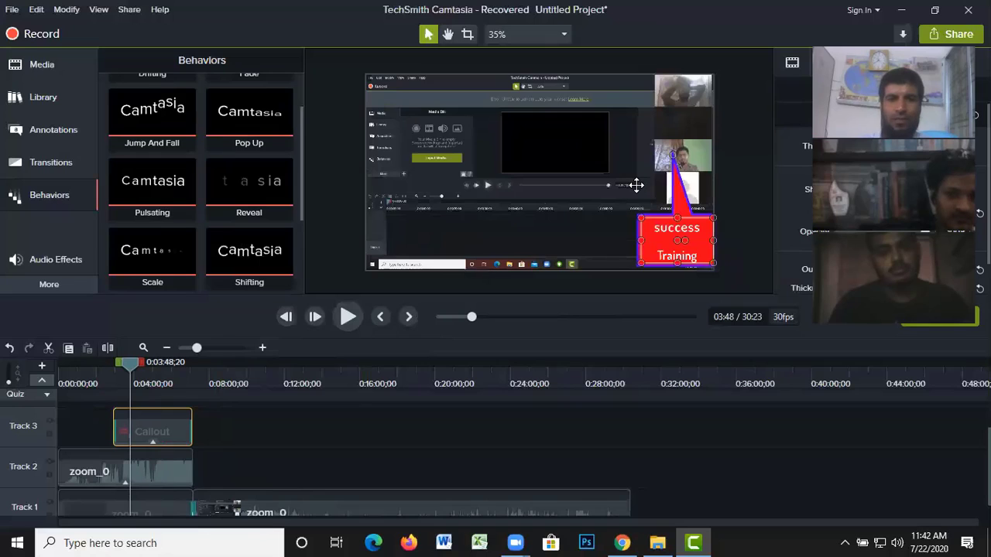
scroll(636, 184, "up", 2)
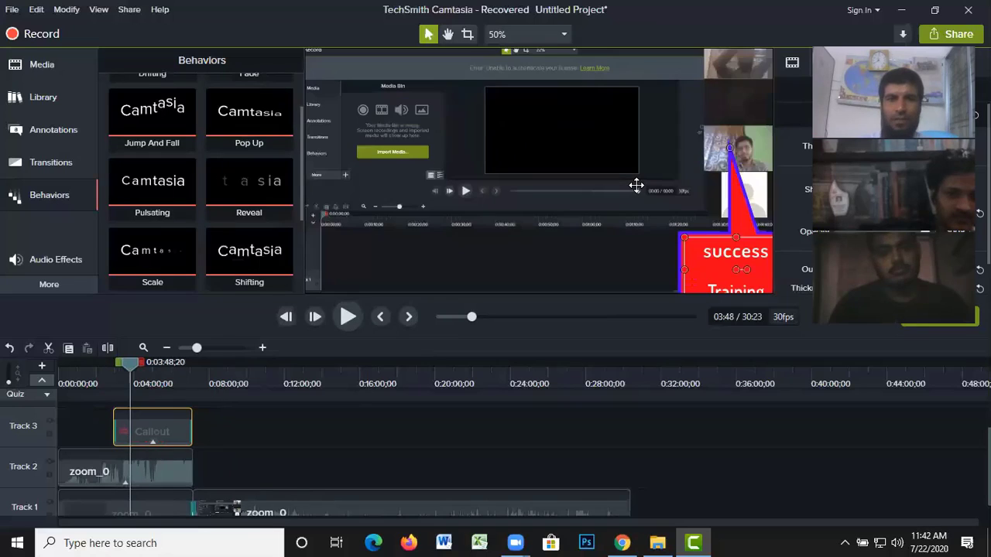
left_click(560, 35)
left_click(518, 57)
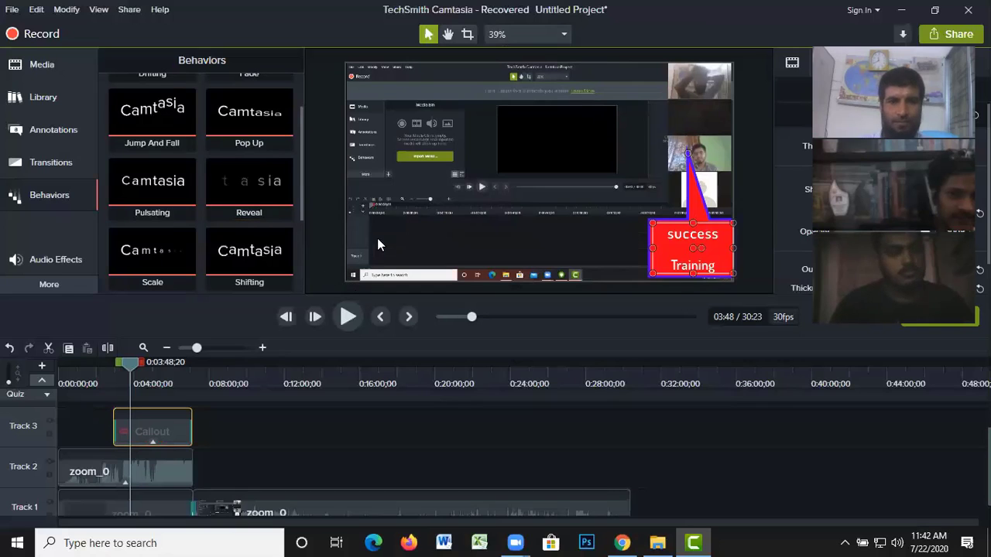
- Stretch the first zoom_0 clip on Track 1 beyond the left and upper edges of the canvas frame
left_click(350, 263)
mouse_move(346, 280)
left_mouse_down()
mouse_move(321, 268)
mouse_move(340, 262)
left_mouse_up()
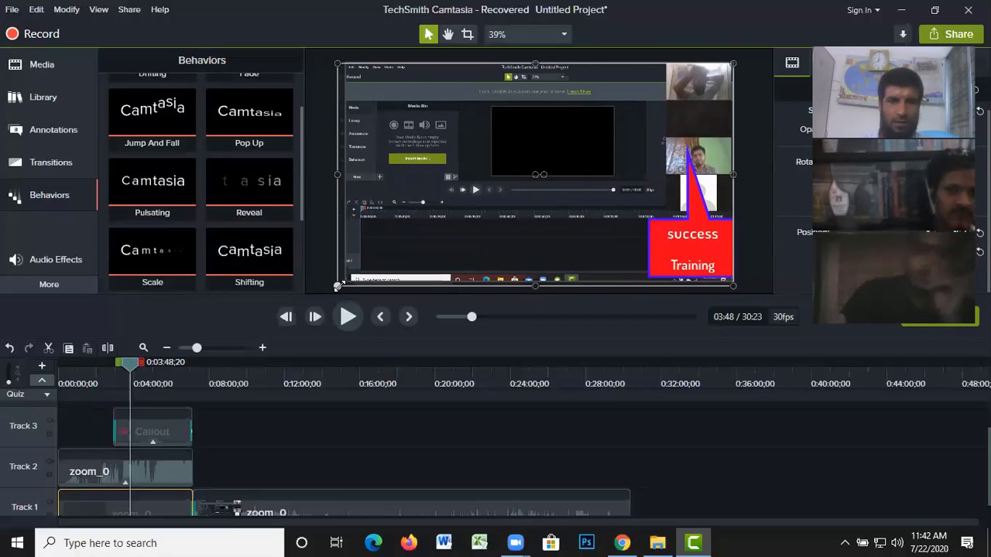
left_click_drag(340, 286, 309, 284)
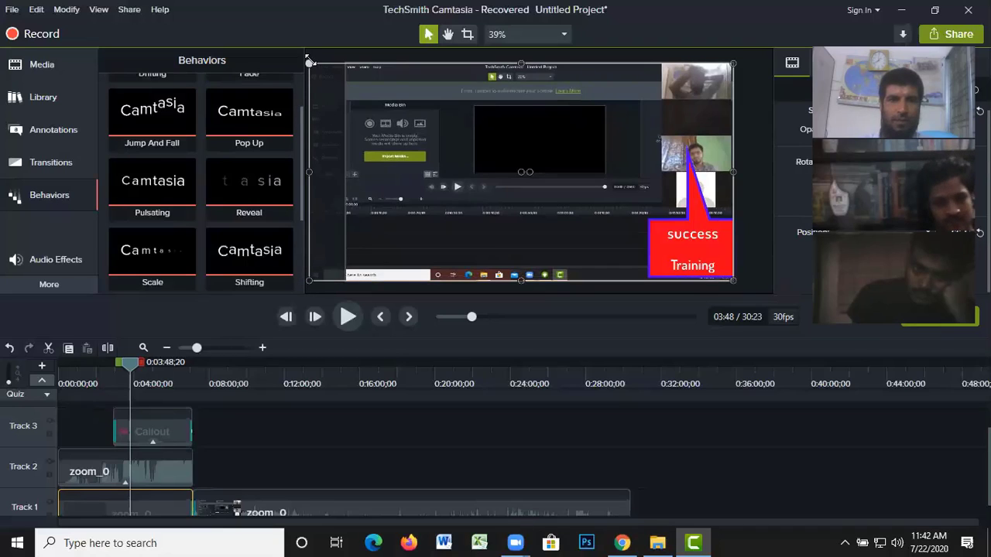
left_click_drag(309, 60, 310, 53)
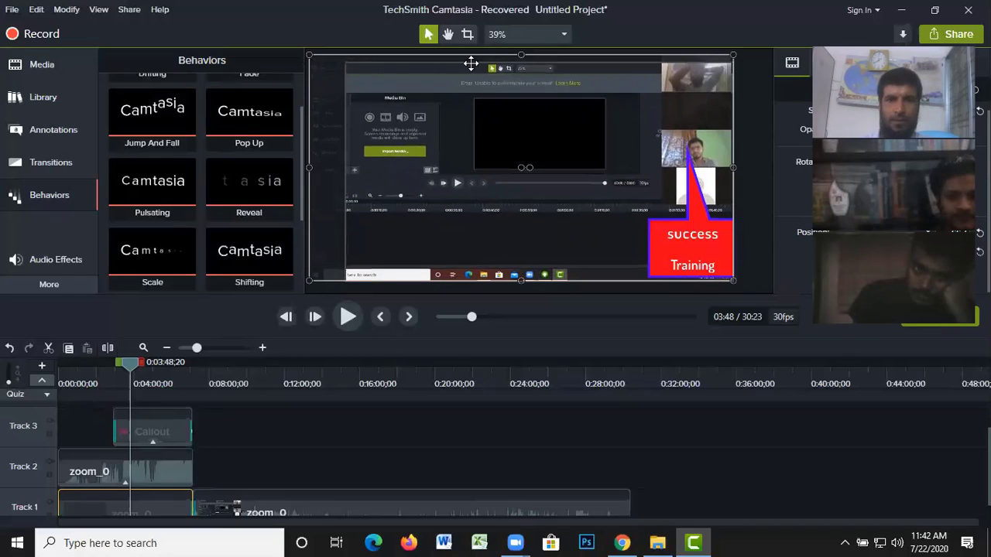
left_click_drag(521, 54, 521, 51)
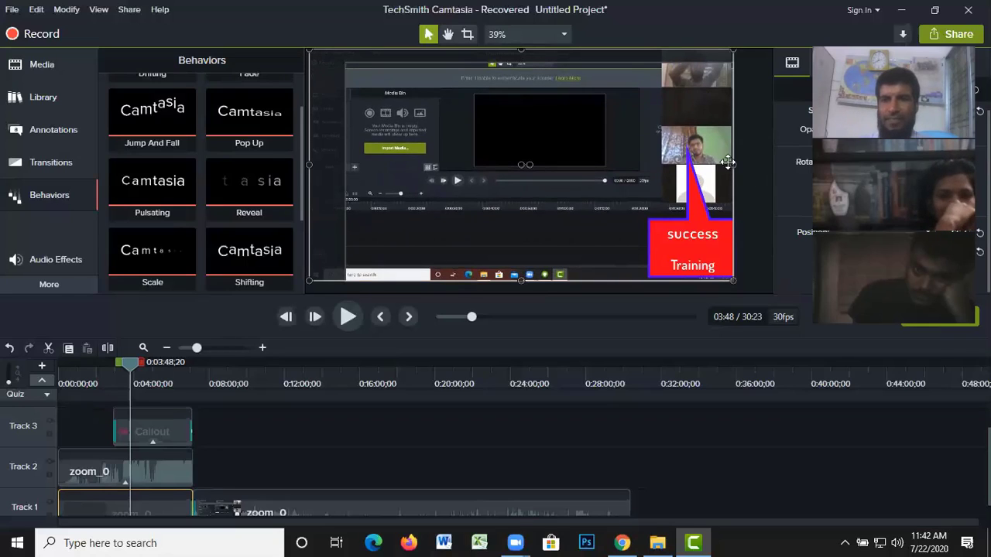
mouse_move(736, 163)
left_mouse_down()
mouse_move(770, 167)
mouse_move(734, 166)
left_mouse_up()
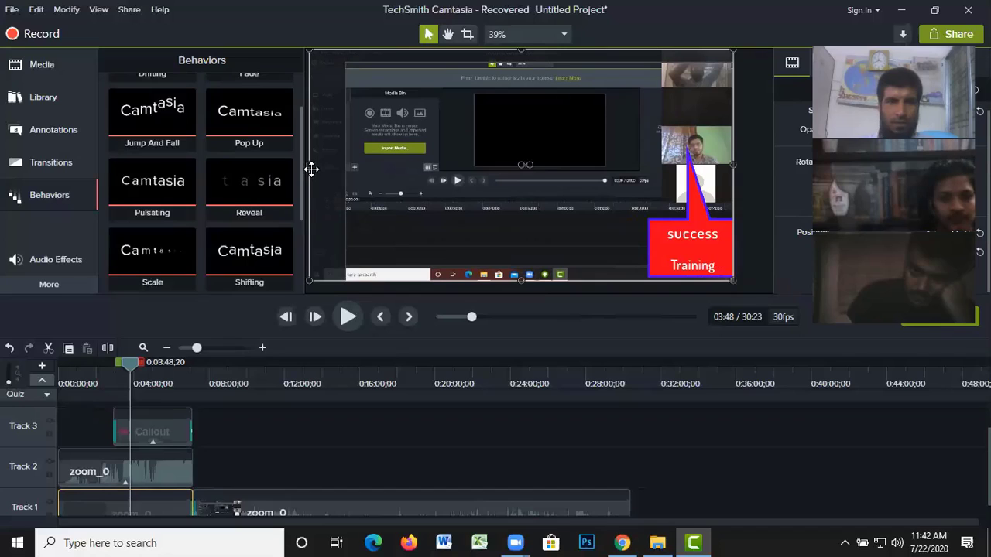
- Pull the left and upper edges of the Track 1 zoom_0 clip back in line with the canvas frame
left_click_drag(310, 164, 345, 163)
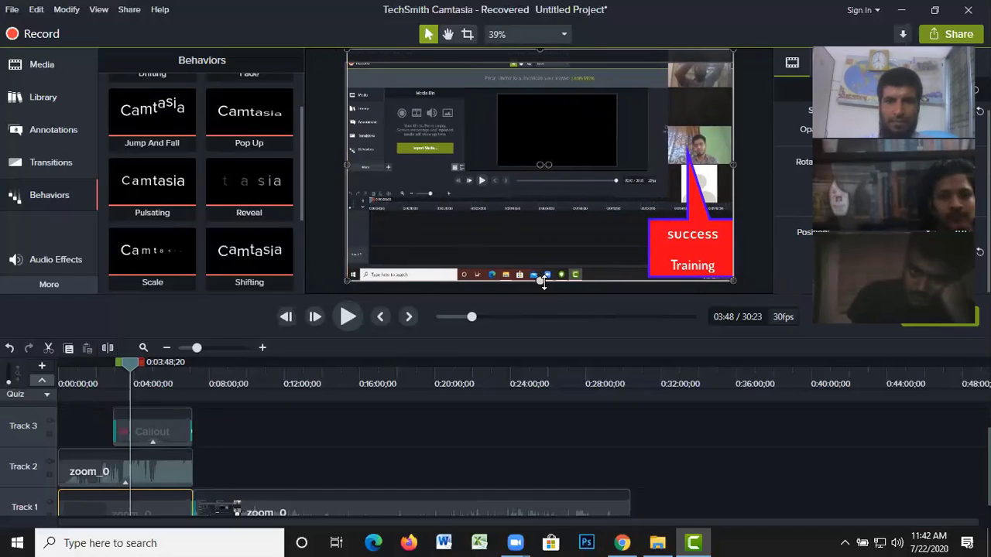
left_click_drag(543, 282, 540, 279)
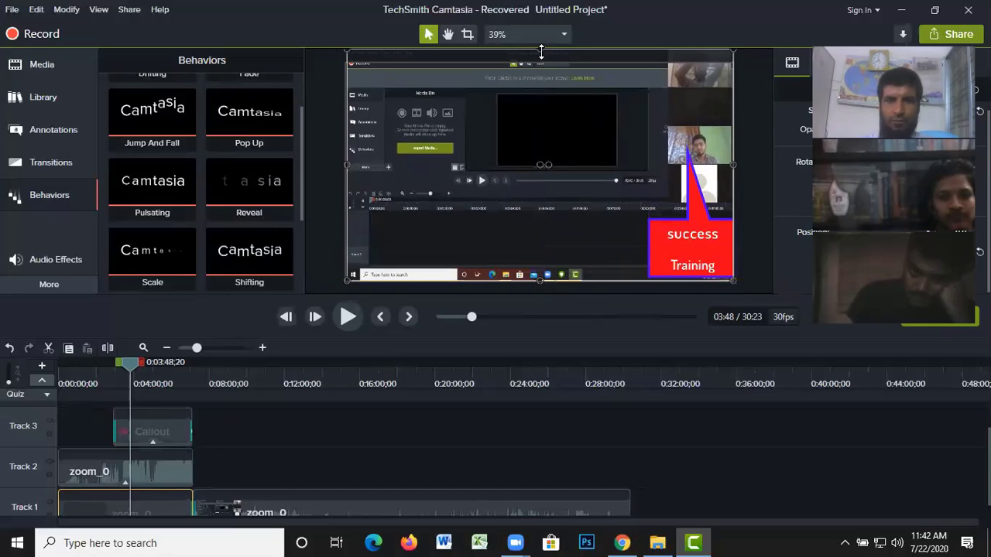
left_click_drag(541, 52, 541, 63)
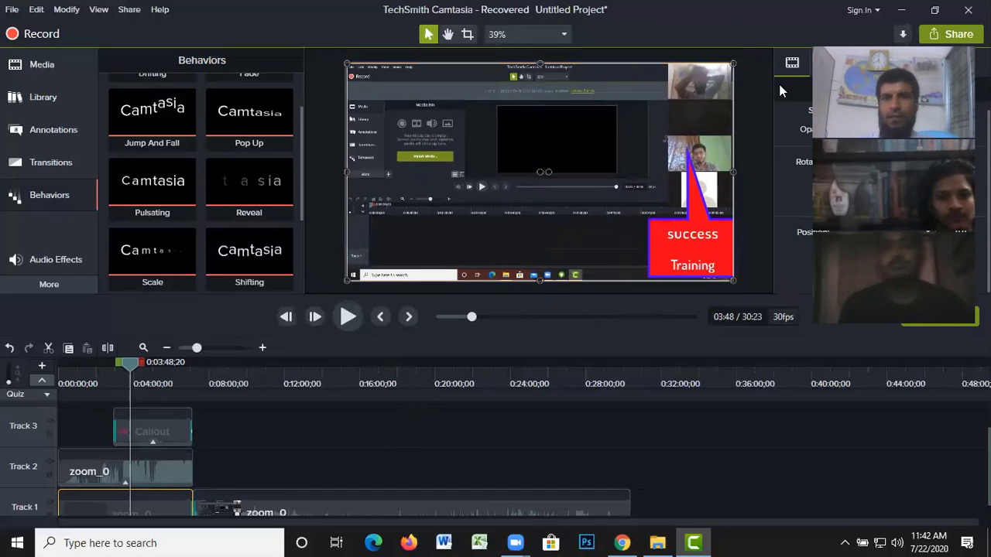
- Try the 1080p HD (1920x1080) canvas dimensions in the project settings and review the other dimension presets
left_click(552, 34)
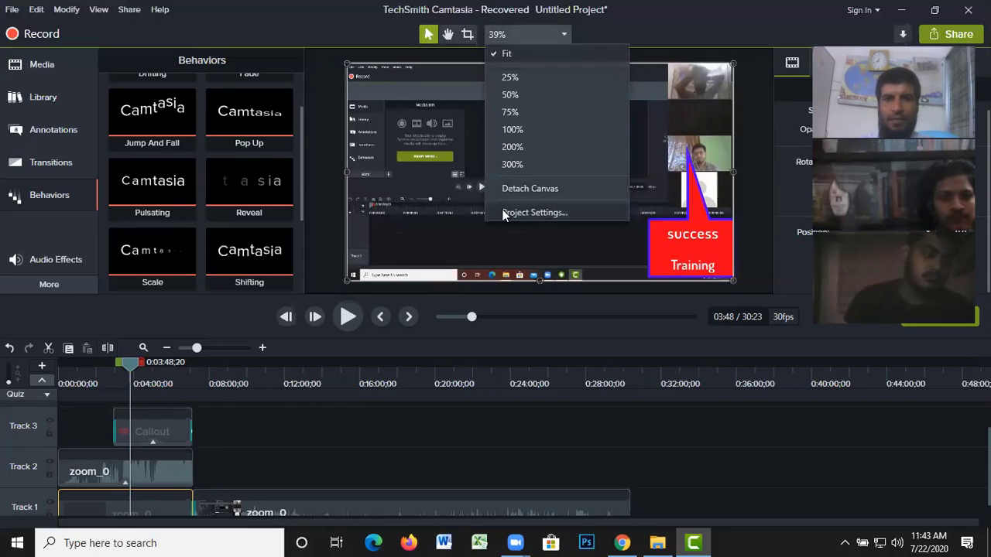
left_click(557, 212)
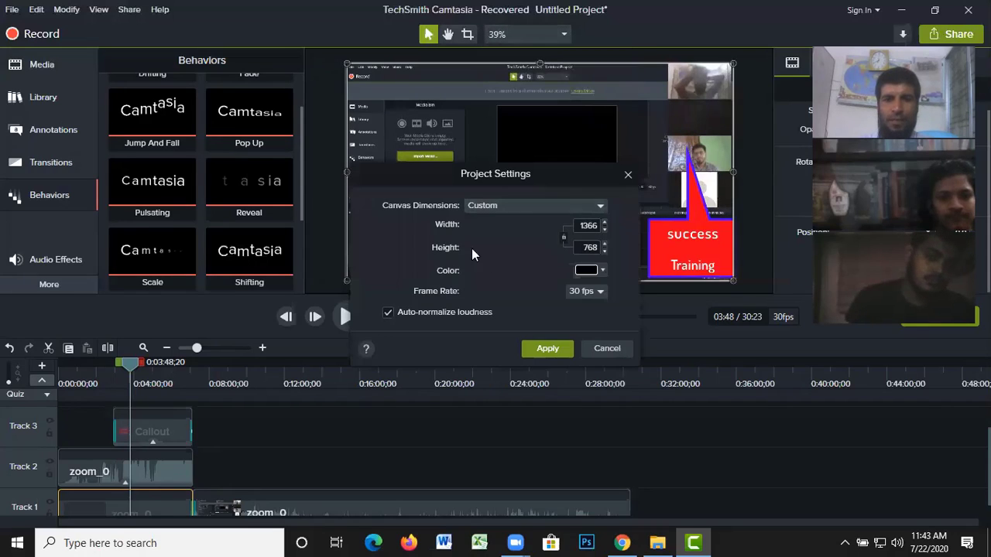
left_click(541, 202)
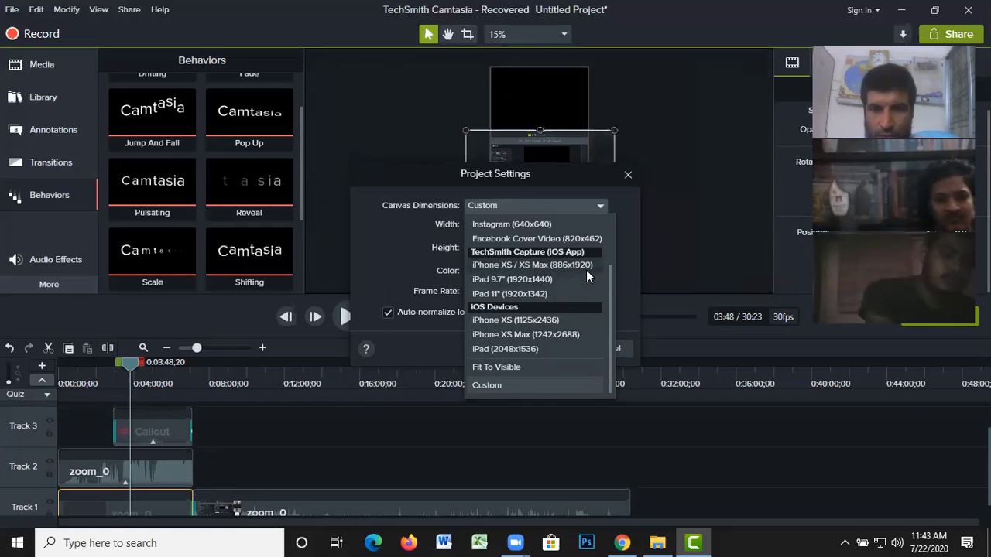
scroll(567, 256, "up", 3)
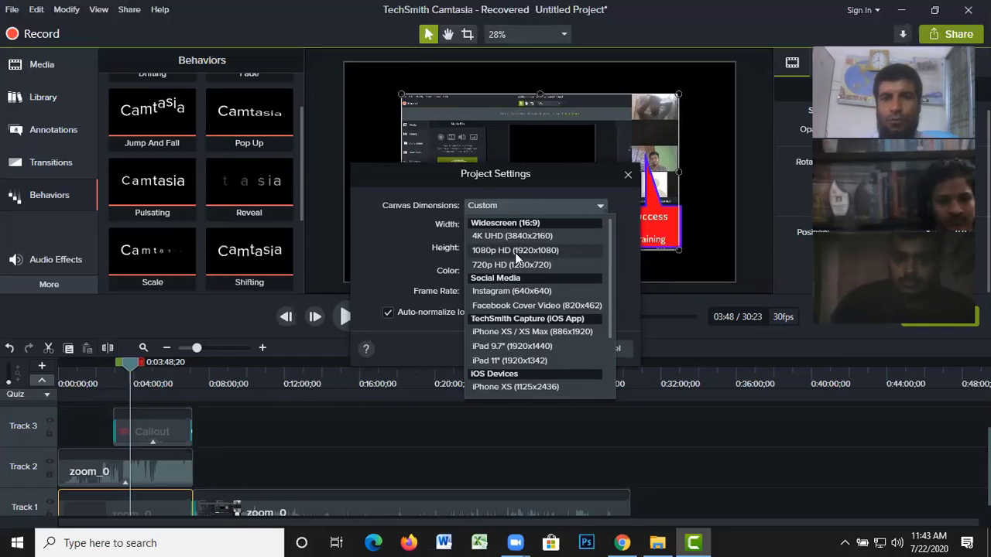
left_click(556, 253)
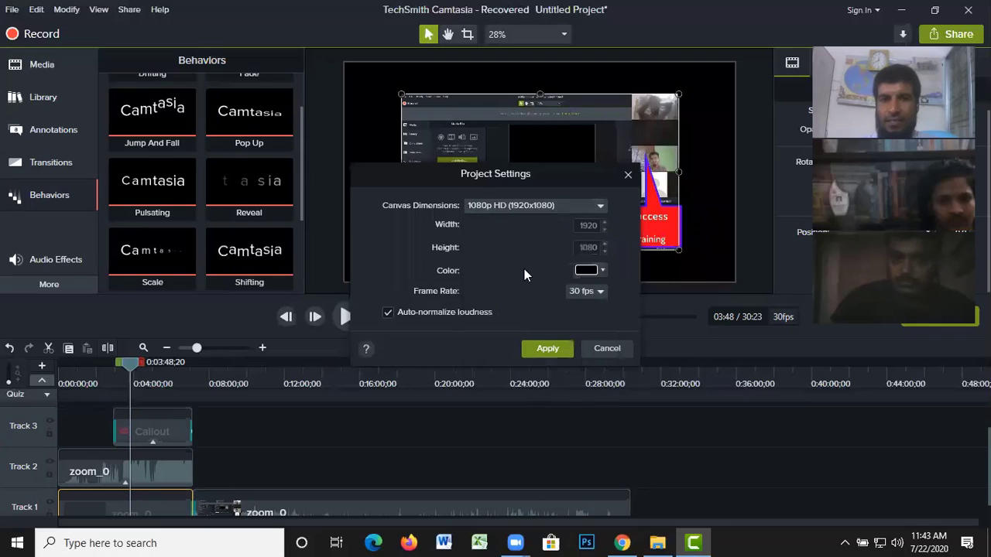
left_click(559, 206)
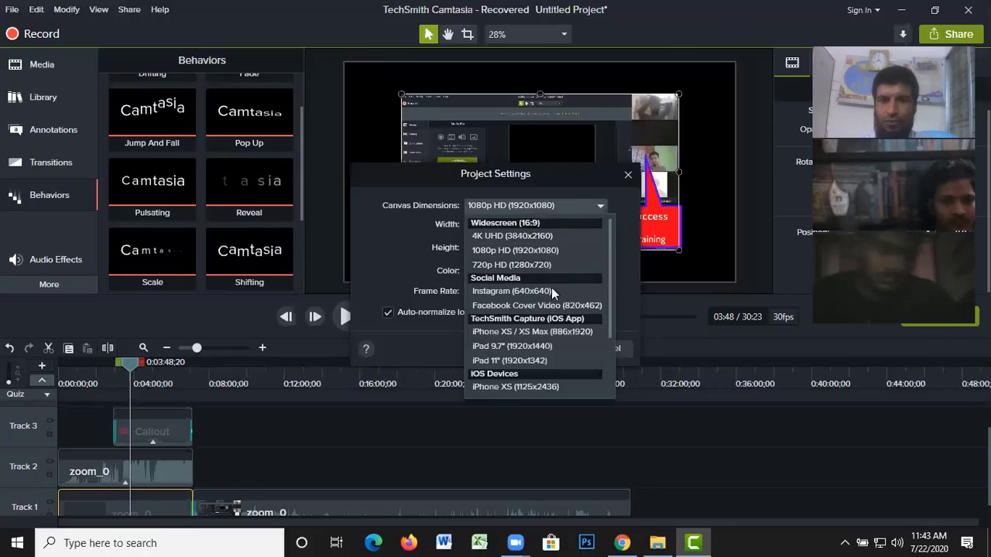
scroll(550, 341, "down", 1)
scroll(555, 329, "down", 1)
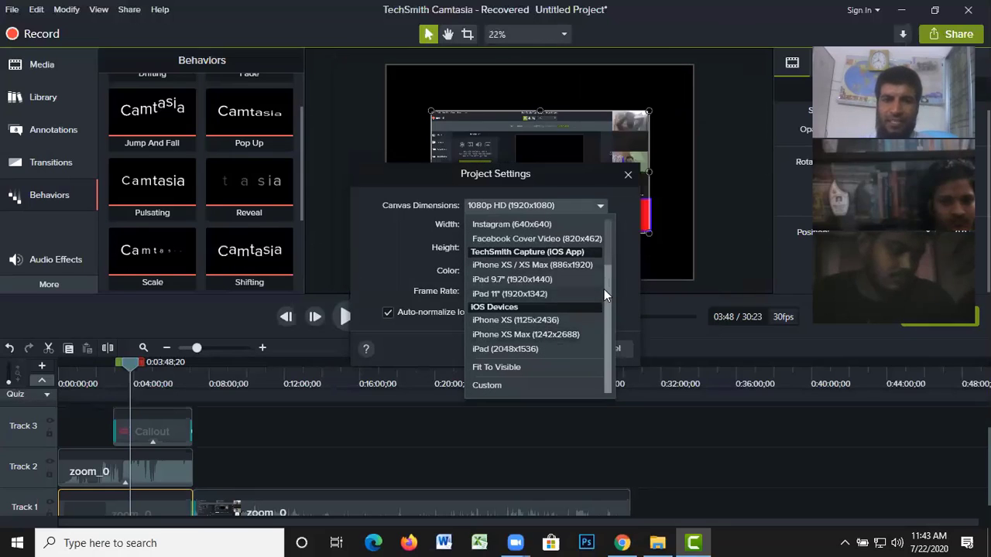
scroll(561, 277, "up", 2)
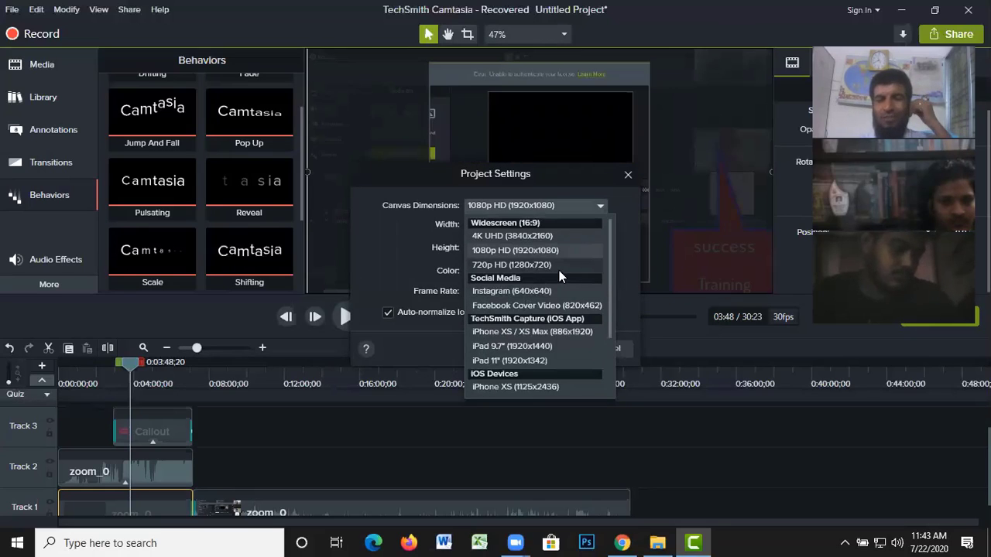
left_click(600, 204)
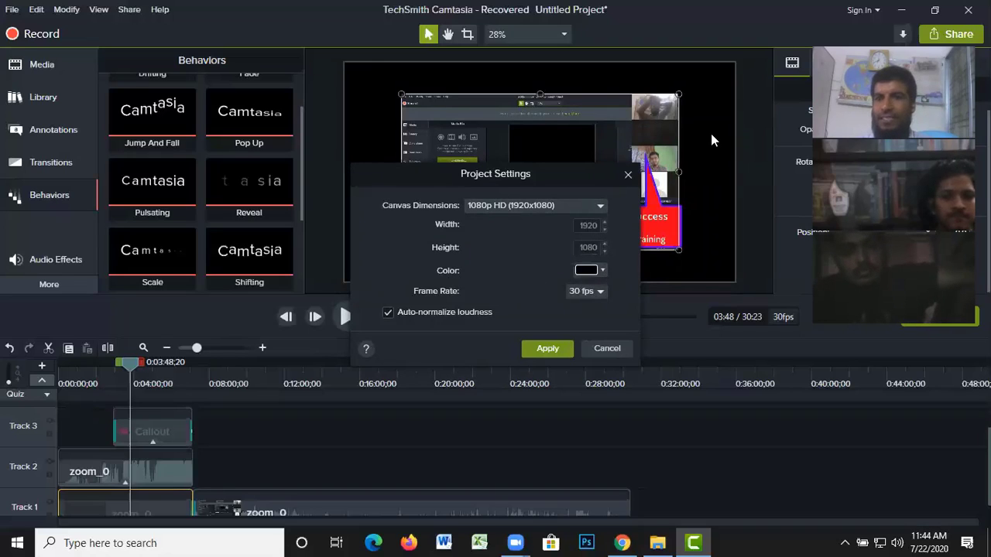
- Try the canvas colors #739922, #FF0006, #1800FF and #FFFC00, and discard the project settings changes
left_click(601, 272)
left_click(585, 317)
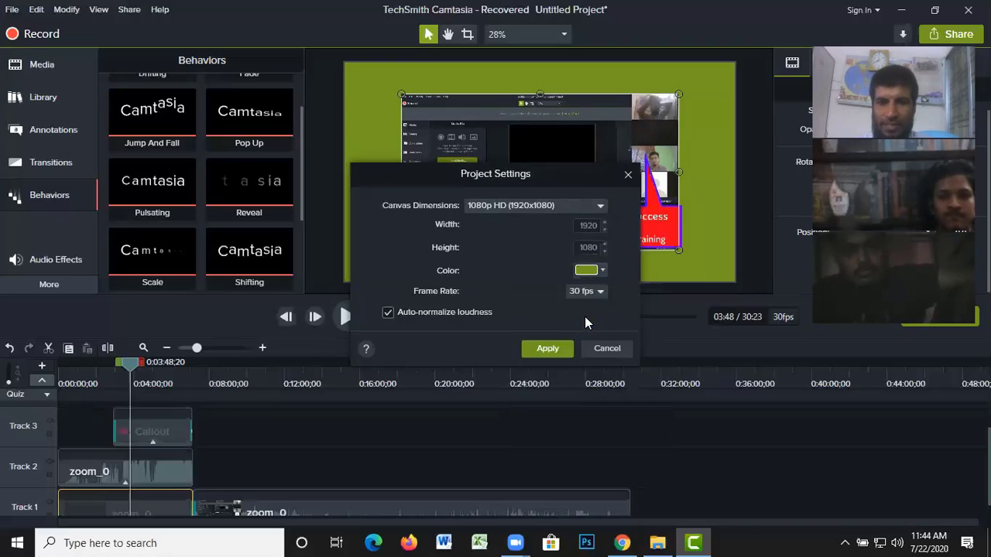
left_click(602, 270)
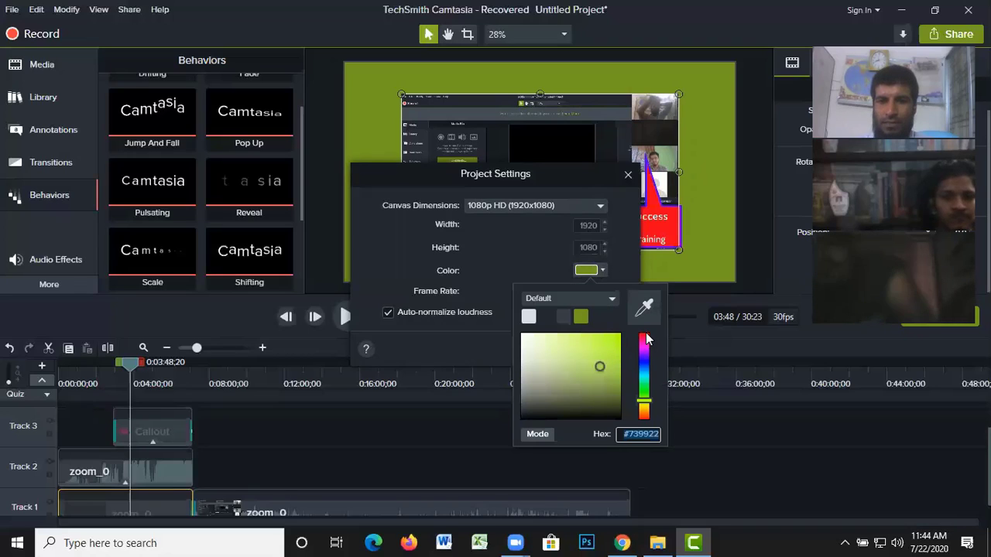
left_click(645, 336)
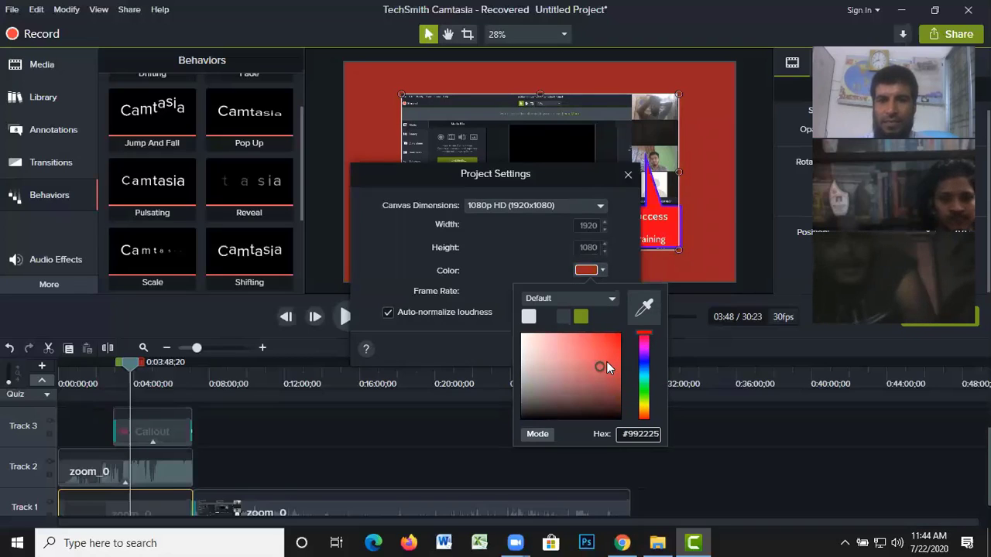
left_click_drag(599, 366, 654, 317)
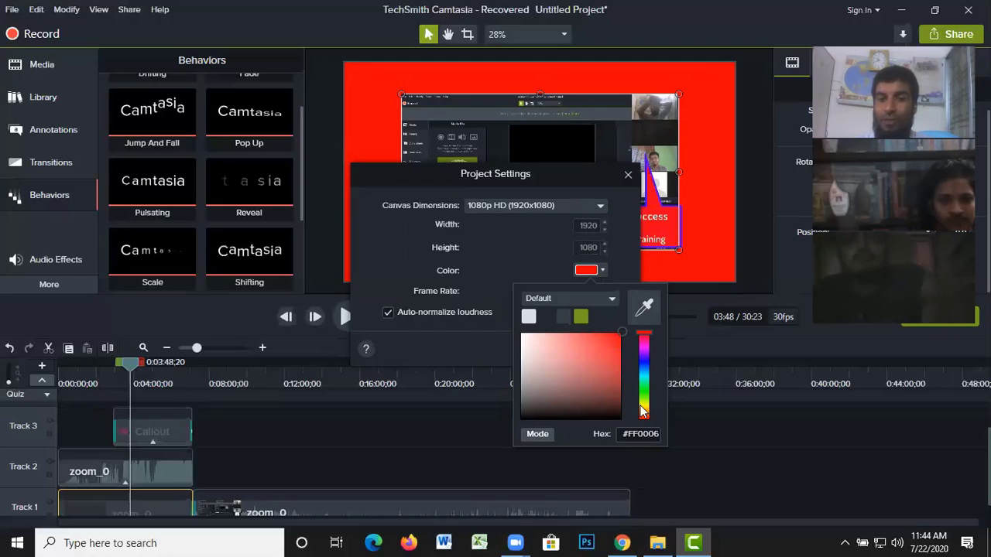
left_click(645, 361)
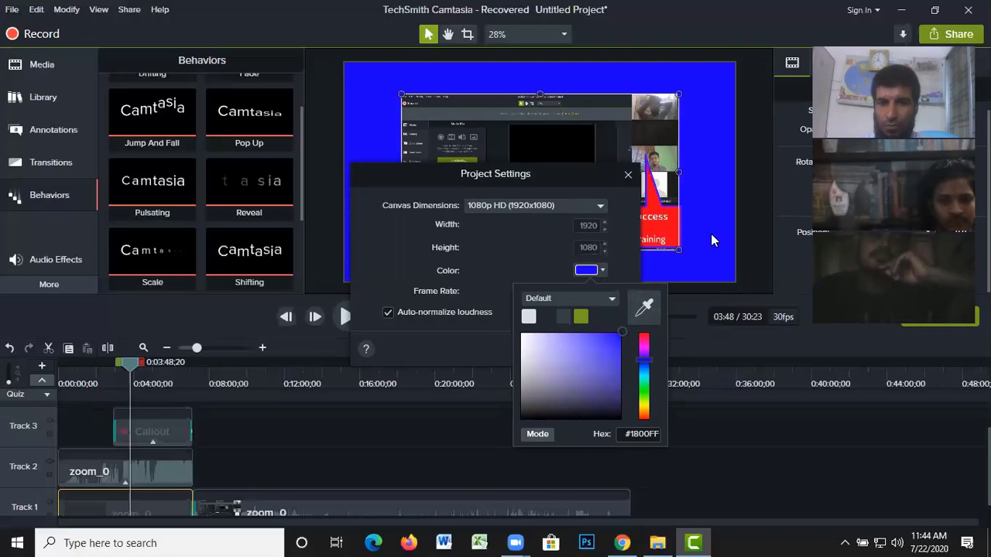
left_click(645, 408)
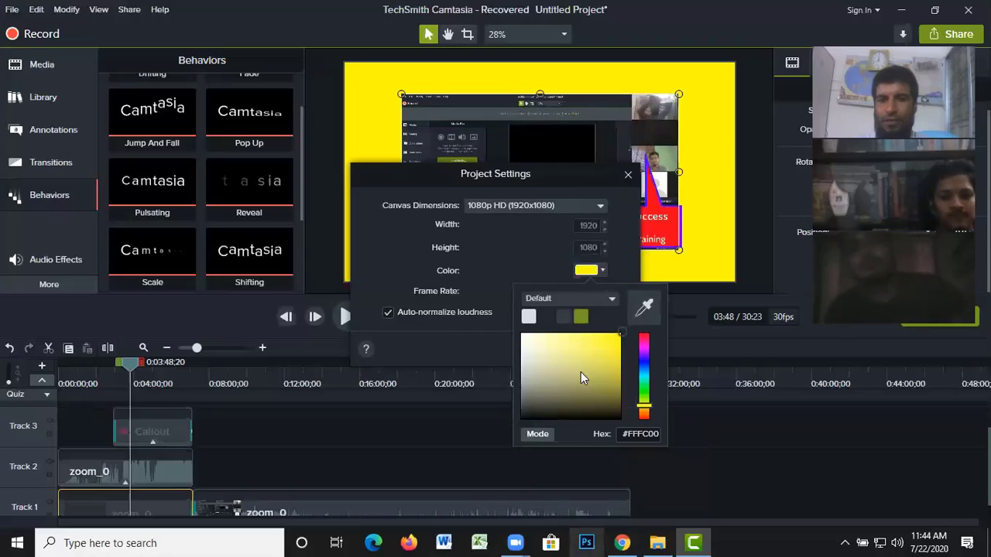
left_click(603, 270)
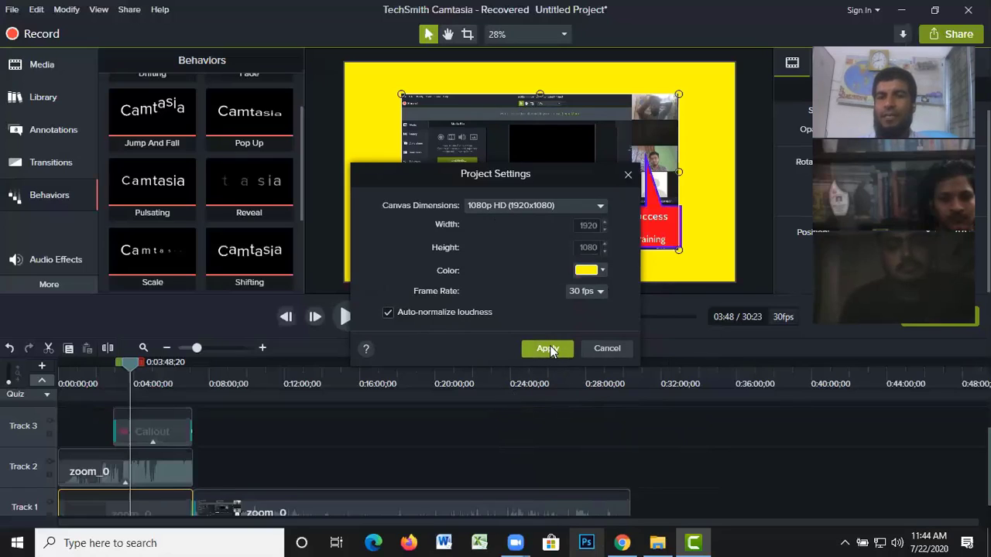
left_click(606, 349)
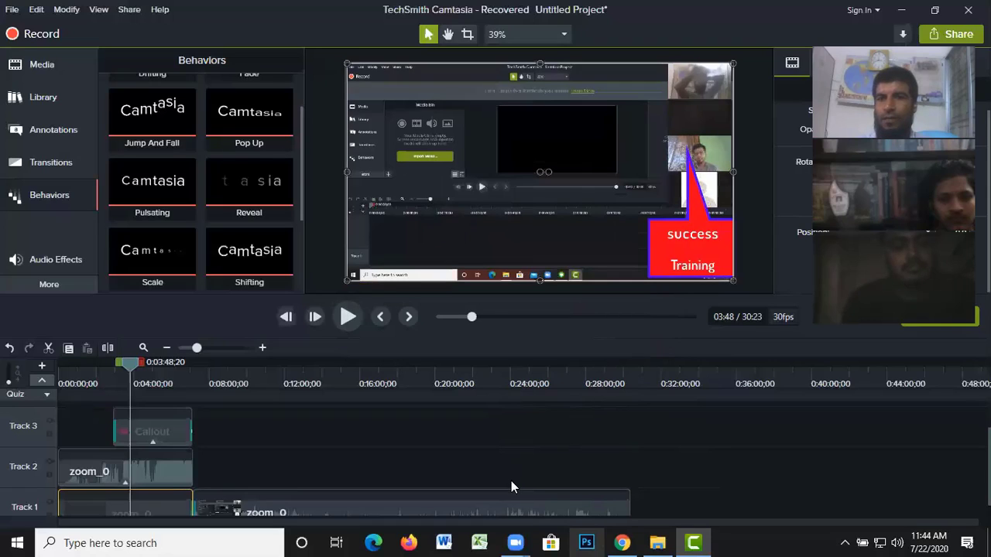
- Shrink the Track 1 zoom_0 clip inward from its right edge and delete the callout from Track 3
left_click_drag(740, 173, 667, 184)
left_click(709, 240)
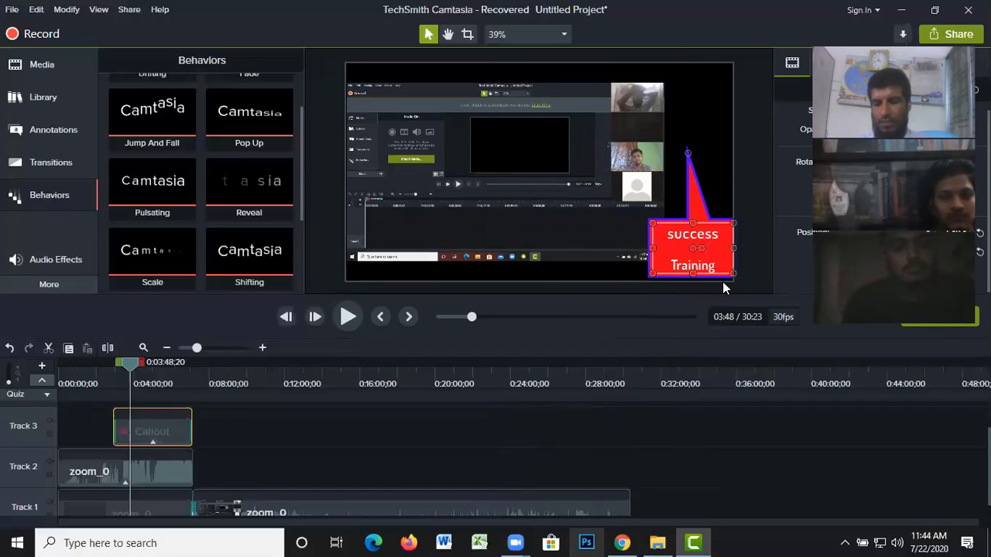
key("Delete")
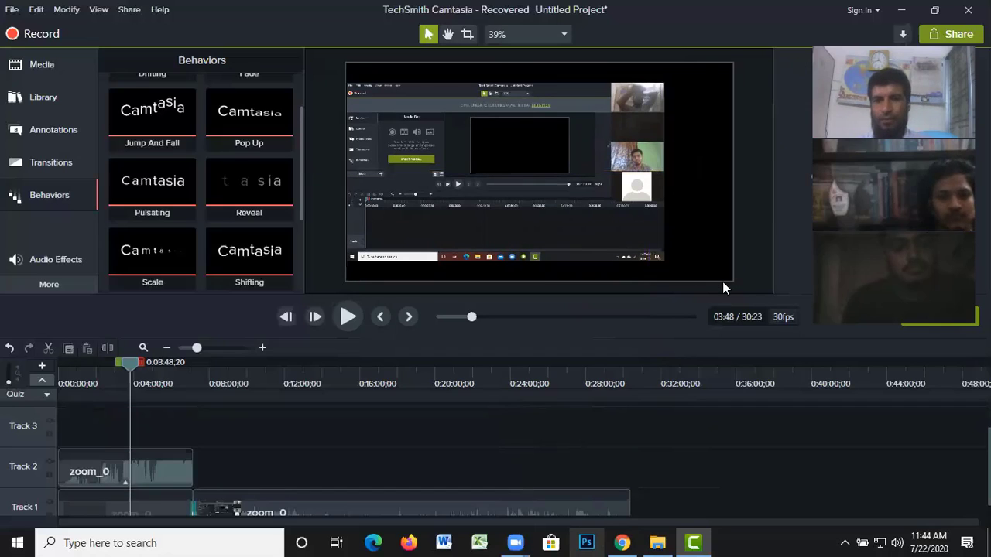
- Select the Track 1 video on the canvas and stretch it horizontally to fill the full canvas width
left_click(660, 195)
left_click_drag(665, 172, 731, 172)
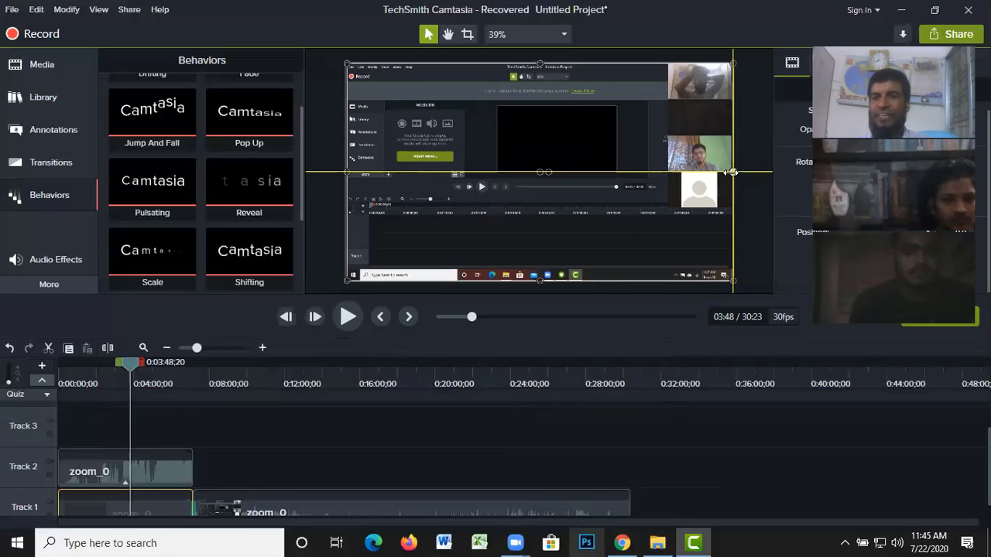
left_click_drag(731, 172, 733, 172)
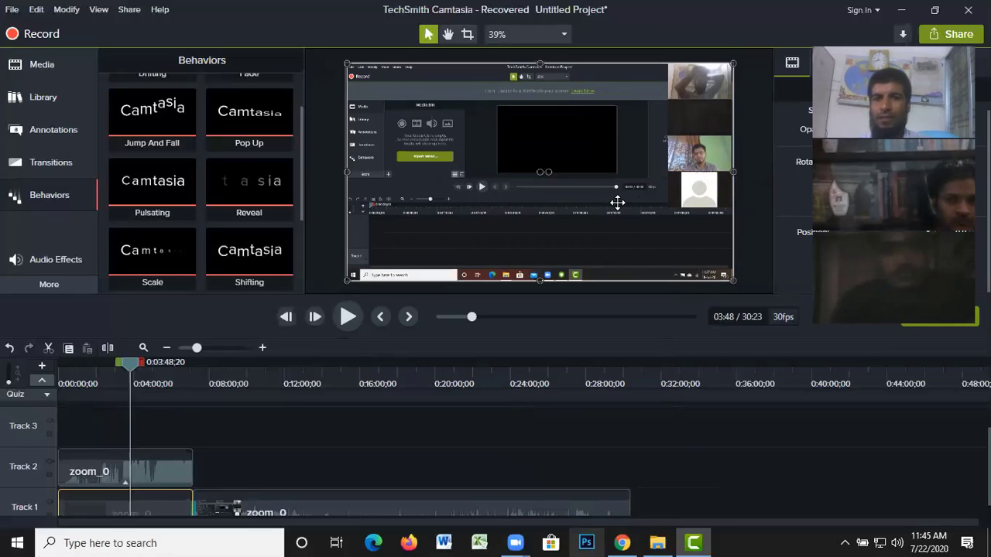
mouse_move(732, 172)
left_mouse_down()
mouse_move(690, 171)
mouse_move(742, 175)
mouse_move(732, 175)
left_mouse_up()
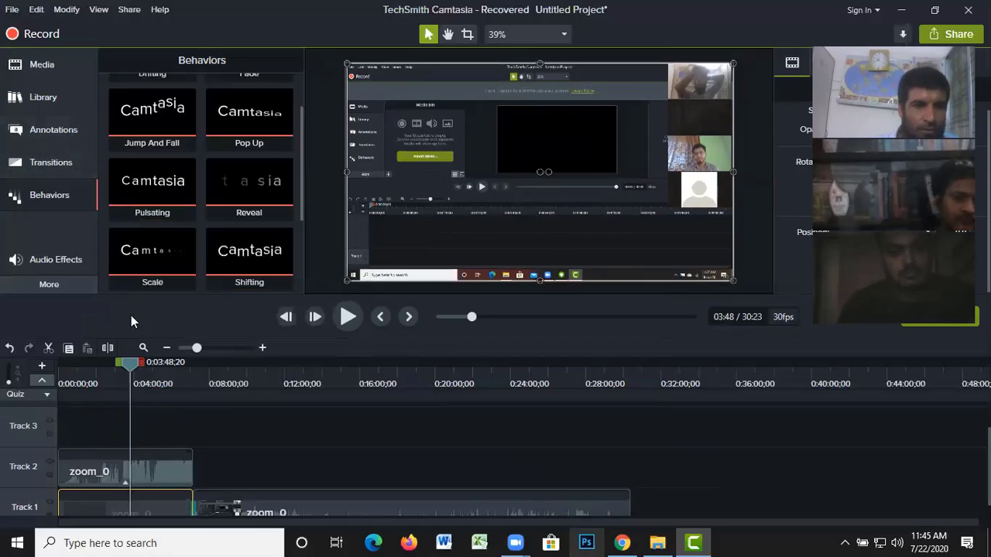
- Apply the Clip Speed audio effect to the zoom_0 clip on Track 2
scroll(197, 214, "down", 3)
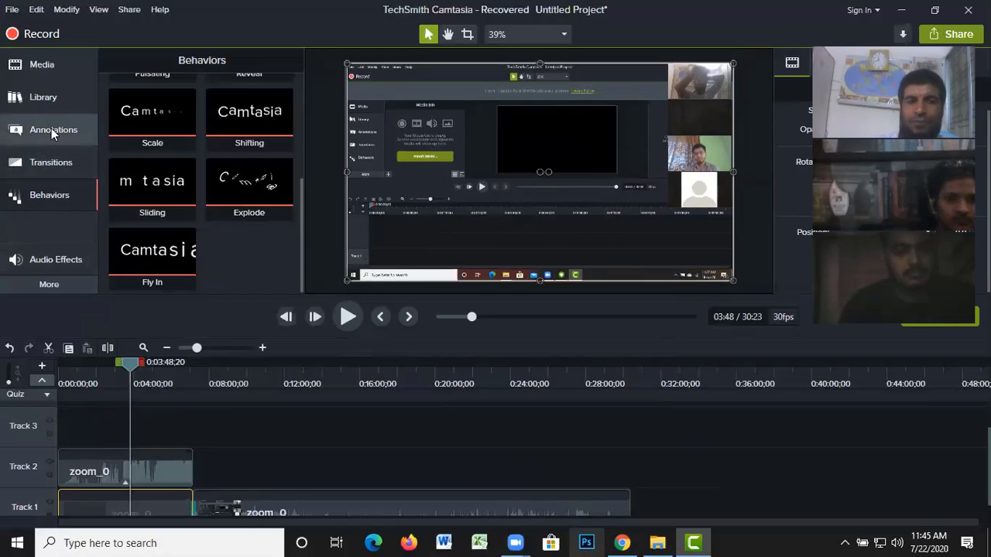
left_click(43, 258)
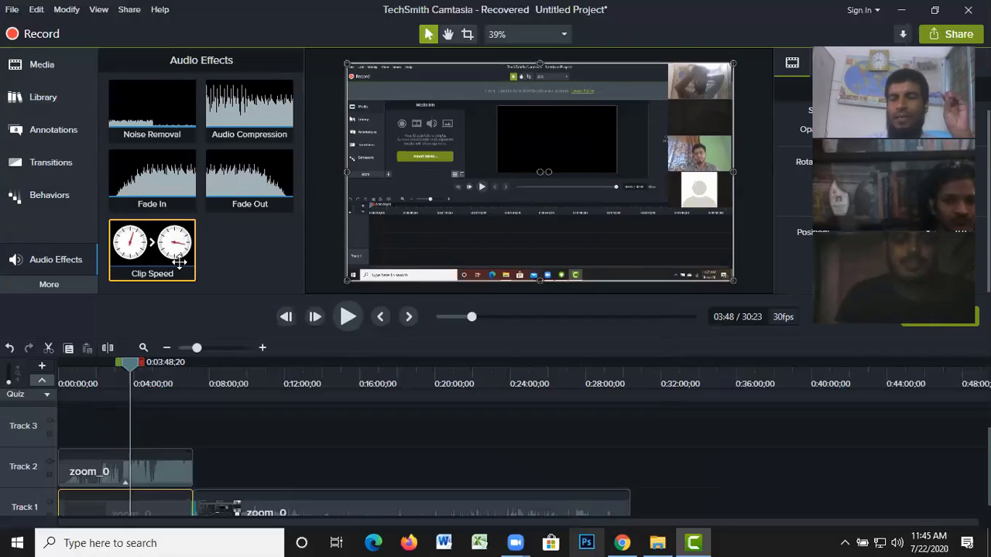
left_click_drag(178, 263, 161, 465)
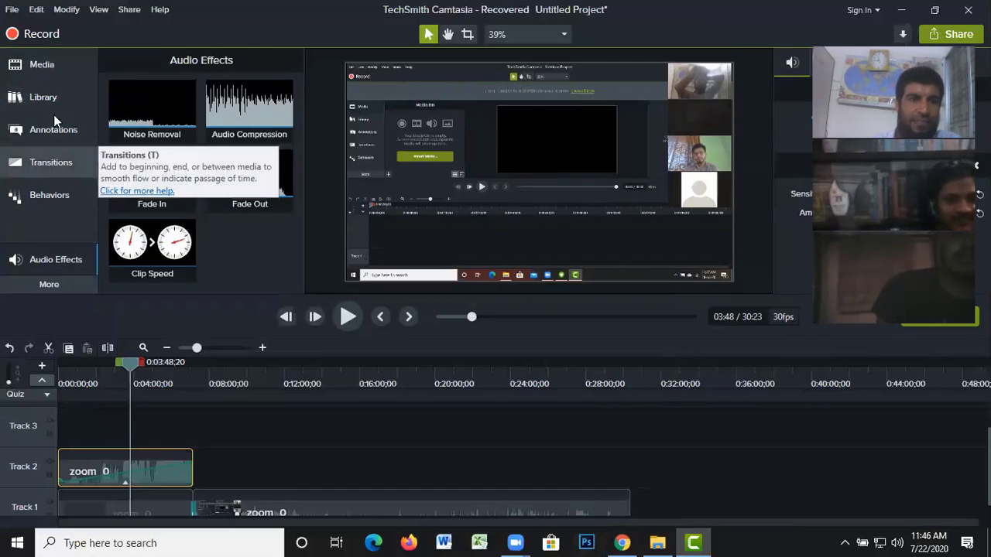
- Place the logo image from the media bin on the canvas, shrink it, and position it in the canvas's upper-right corner
left_click(55, 65)
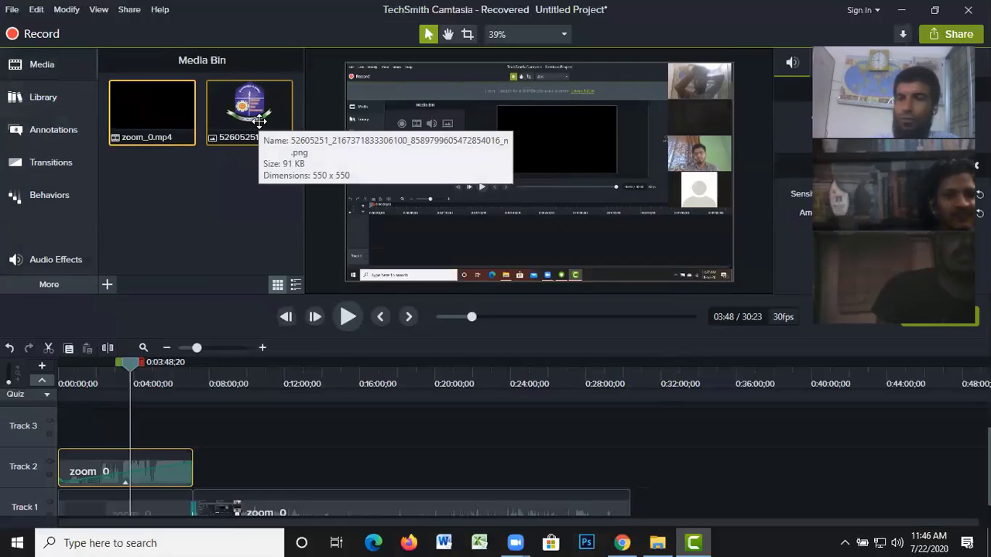
left_click_drag(259, 116, 658, 236)
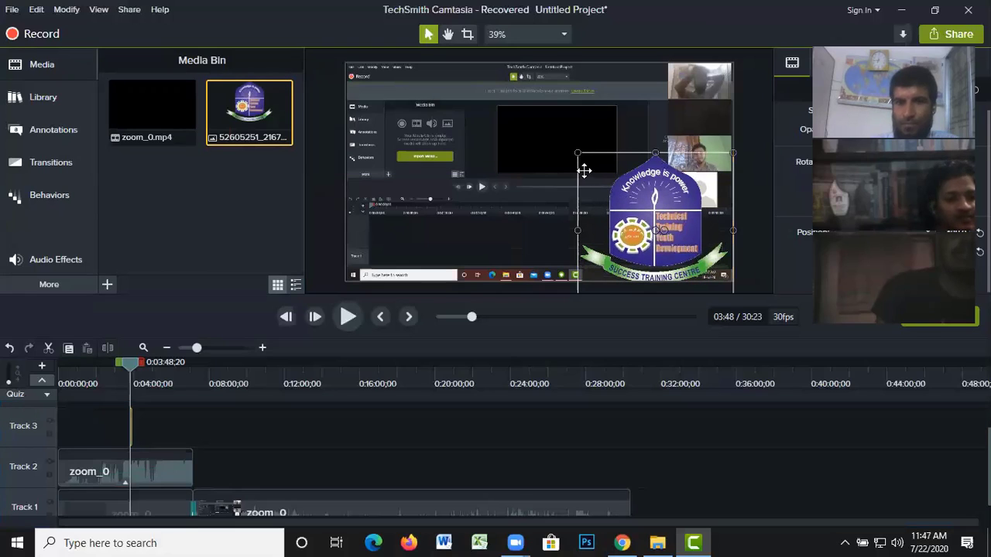
left_click_drag(577, 152, 644, 219)
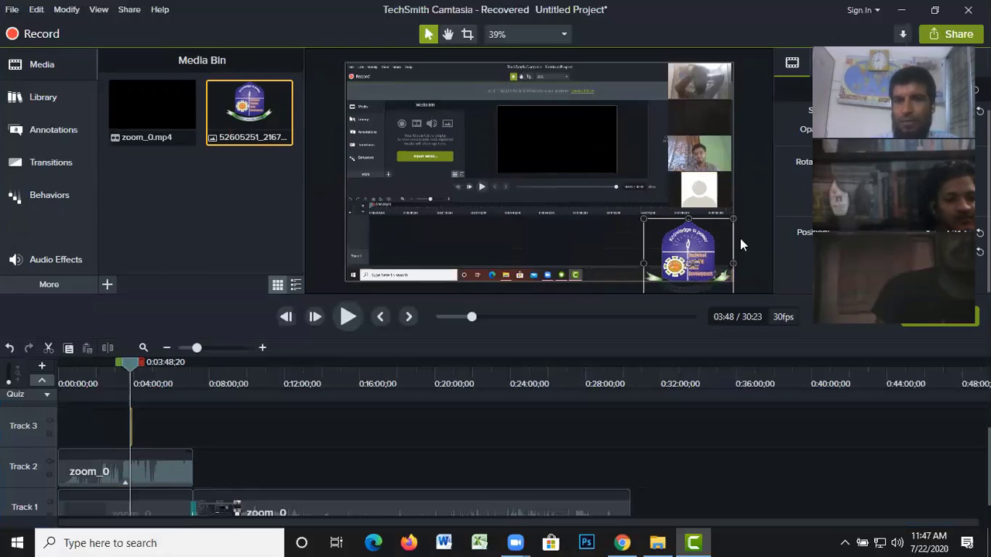
left_click_drag(687, 246, 683, 92)
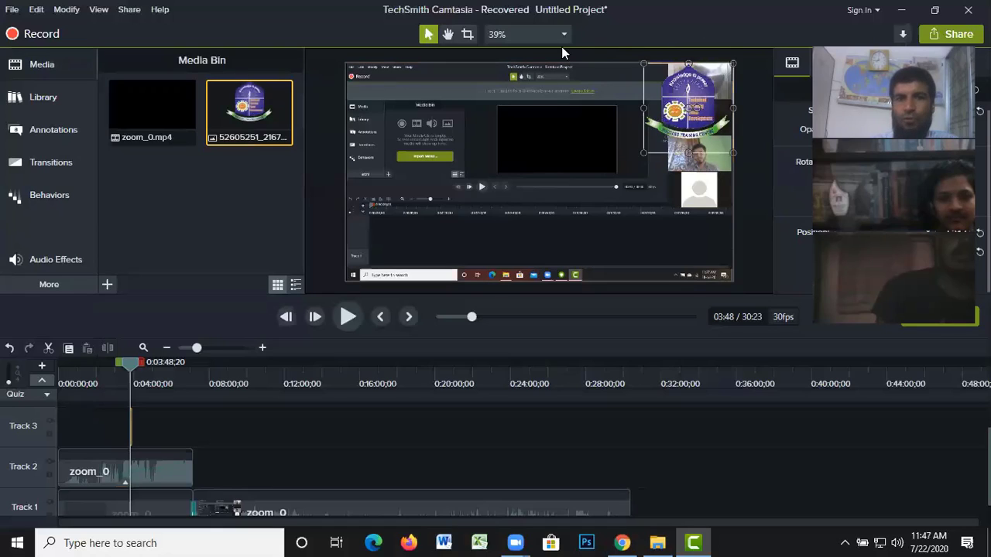
- Try cropping the logo image from its sides and corners, and delete it from the canvas
left_click(467, 34)
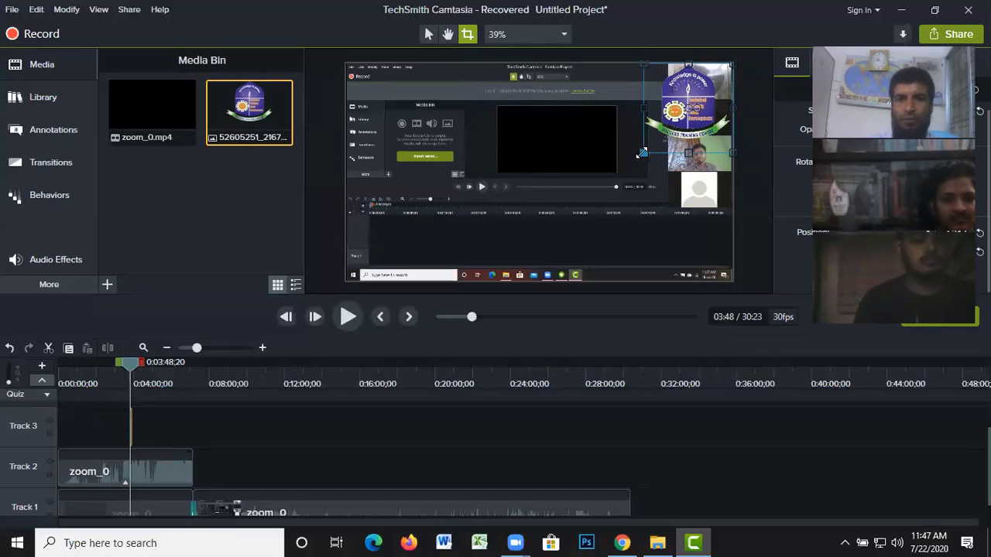
left_click_drag(642, 152, 659, 108)
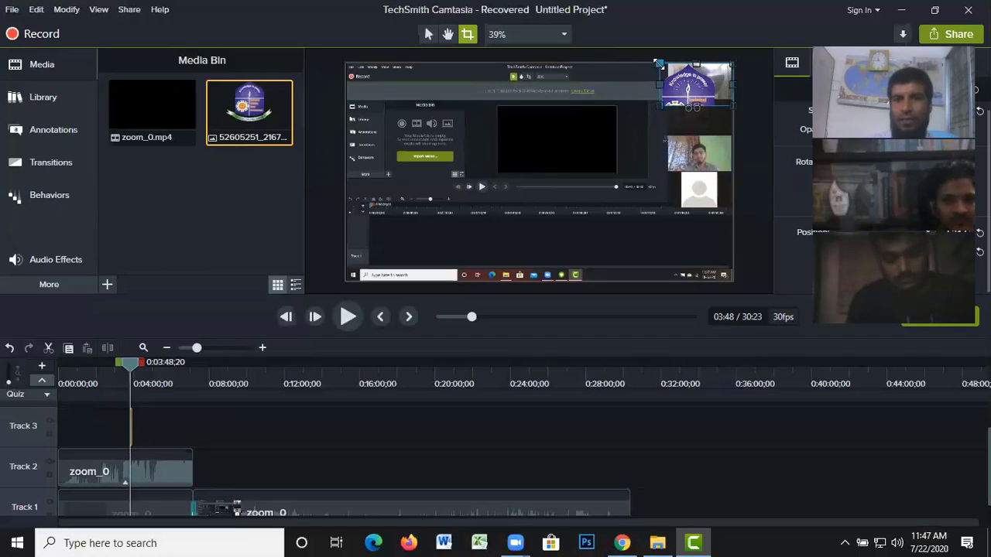
left_click_drag(658, 63, 709, 70)
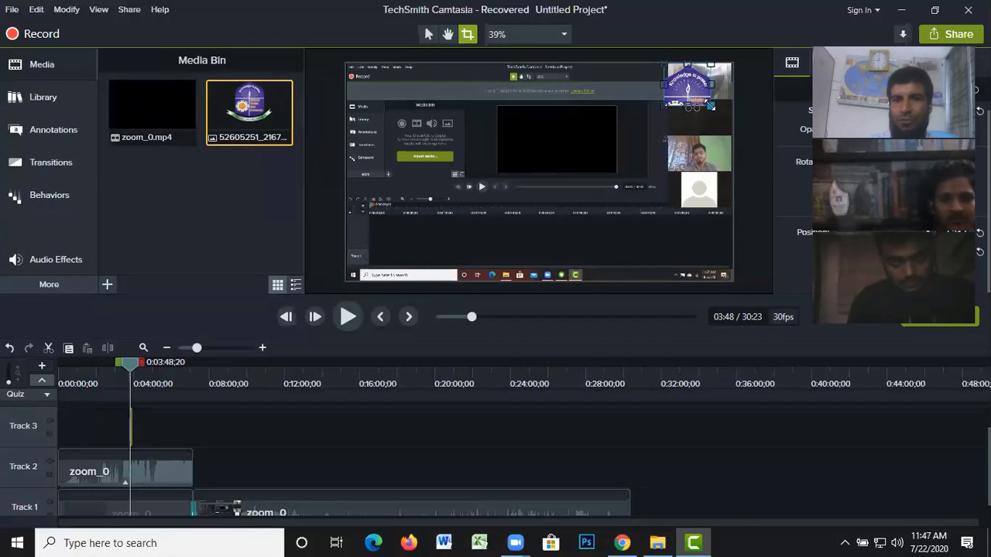
left_click_drag(710, 106, 710, 93)
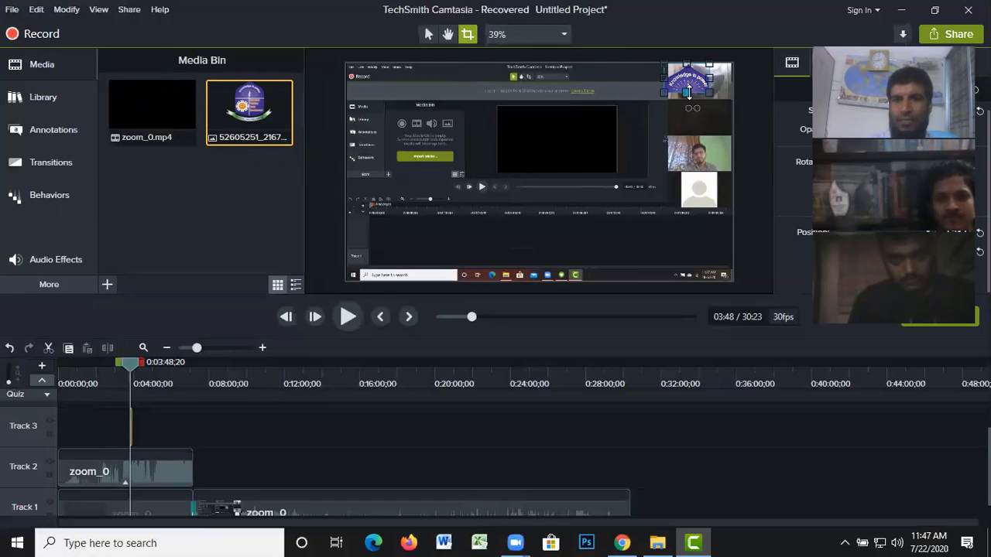
left_click_drag(691, 94, 705, 152)
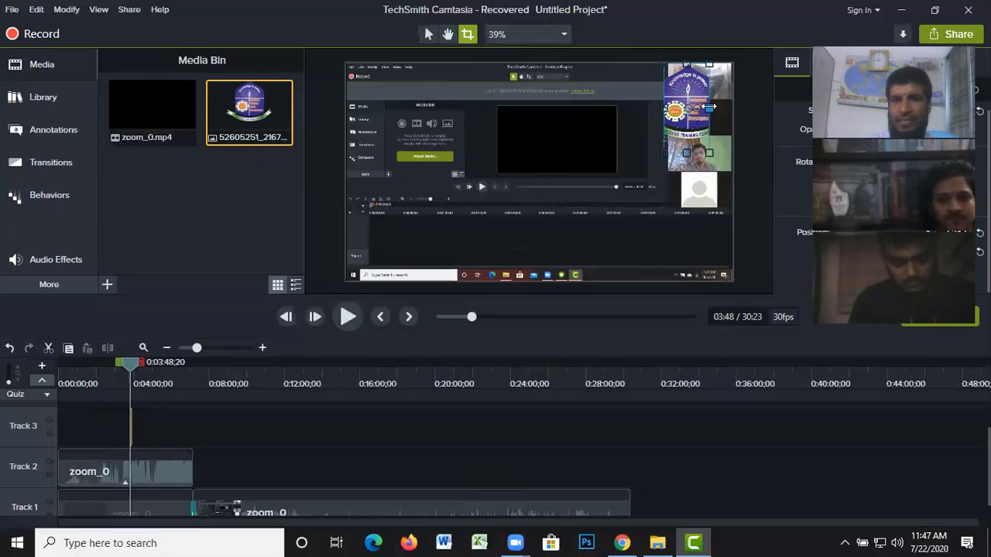
left_click_drag(709, 107, 657, 109)
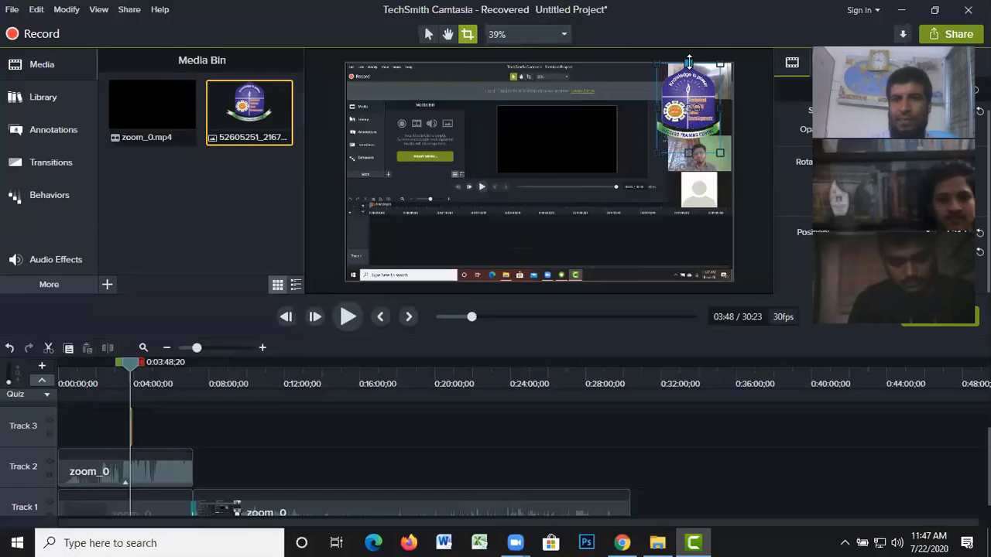
left_click_drag(688, 66, 699, 122)
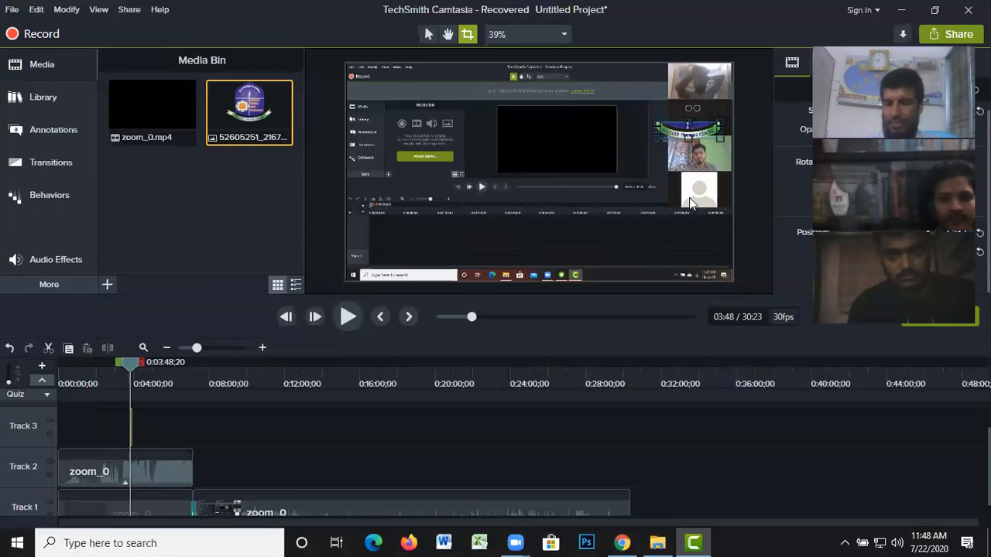
key("Delete")
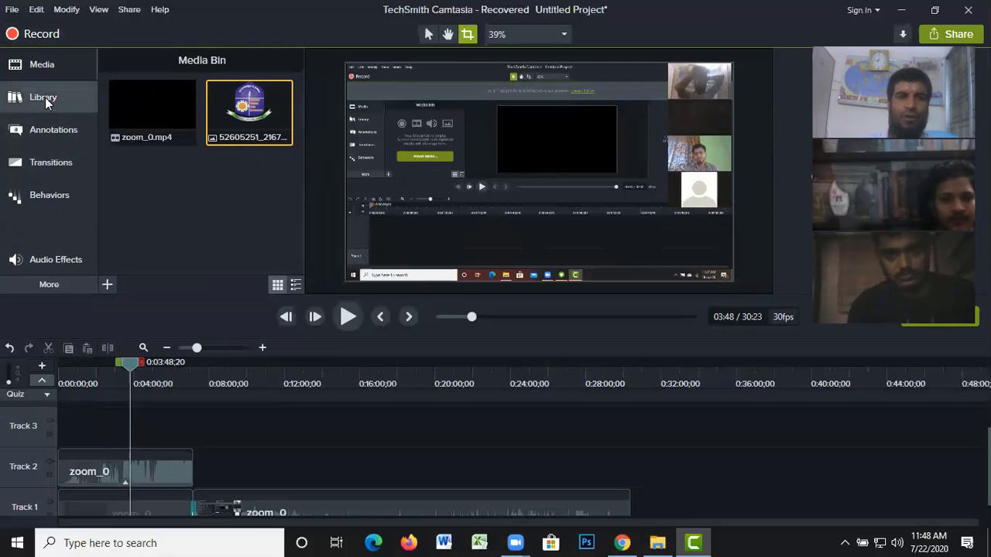
- Add a plain white ABC text callout at the canvas's bottom centre and try cropping its upper edge
left_click(47, 129)
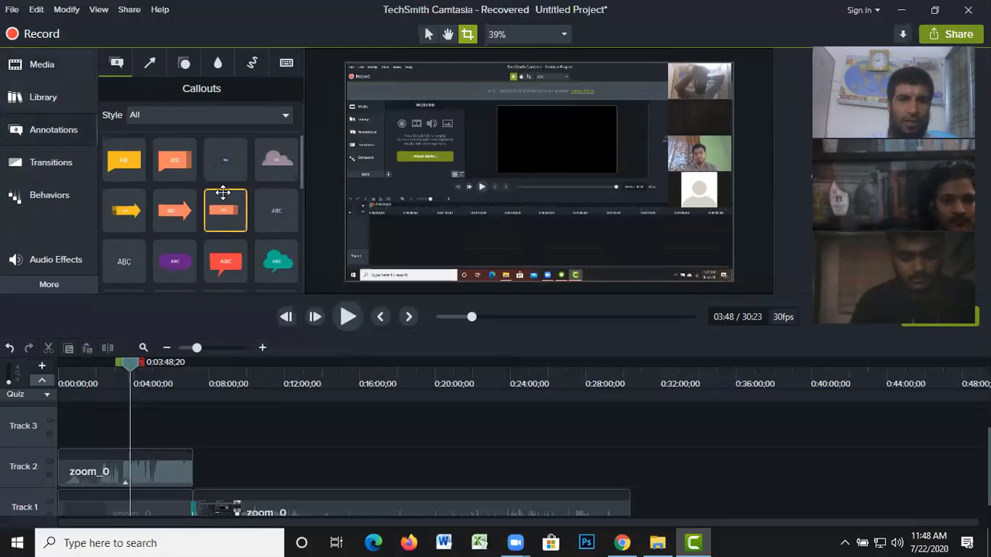
scroll(223, 202, "down", 5)
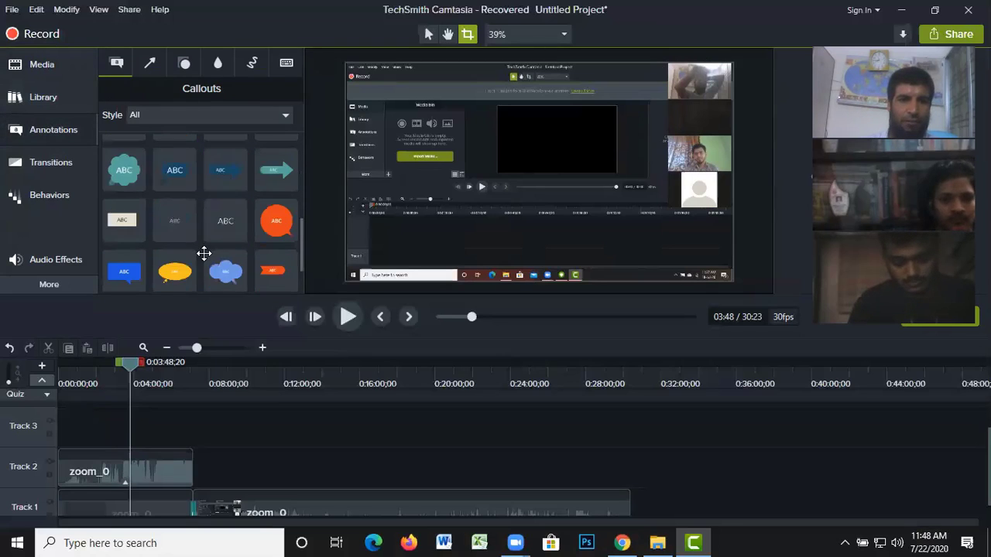
scroll(201, 260, "down", 2)
scroll(167, 248, "up", 1)
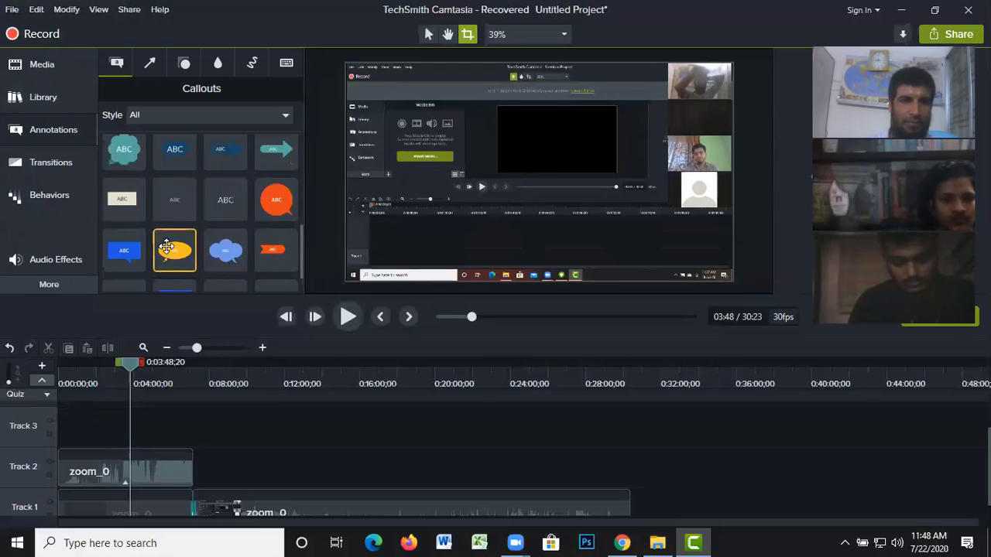
scroll(178, 222, "up", 1)
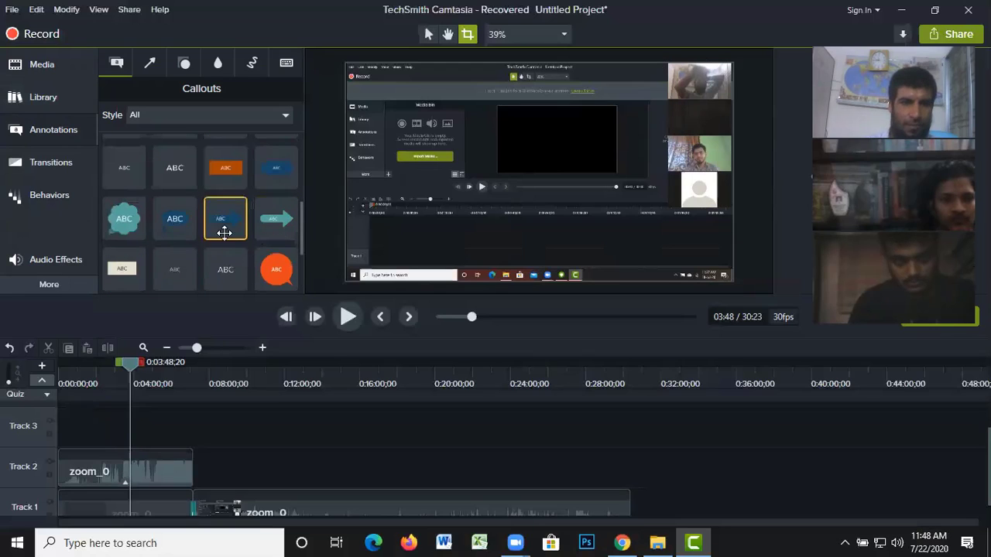
scroll(221, 225, "up", 3)
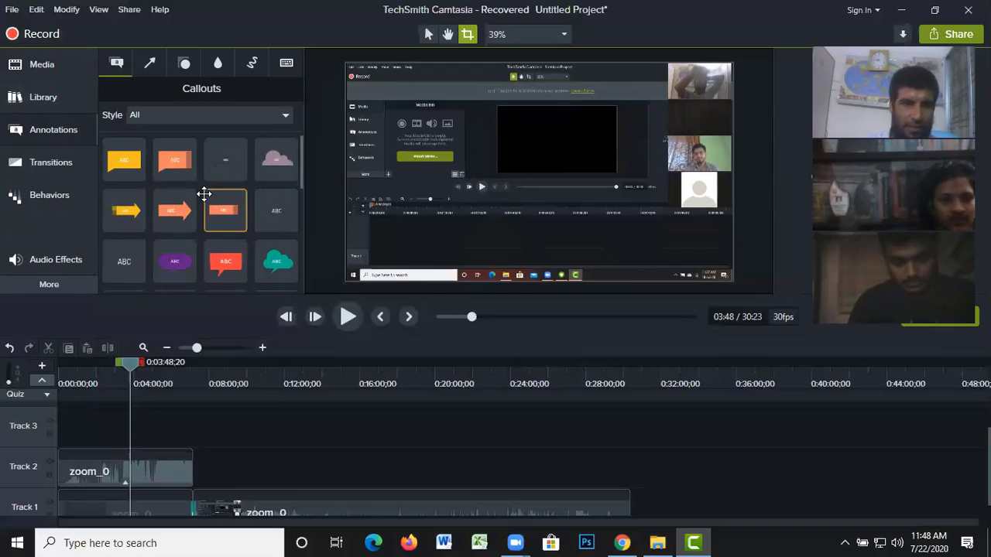
scroll(239, 226, "down", 1)
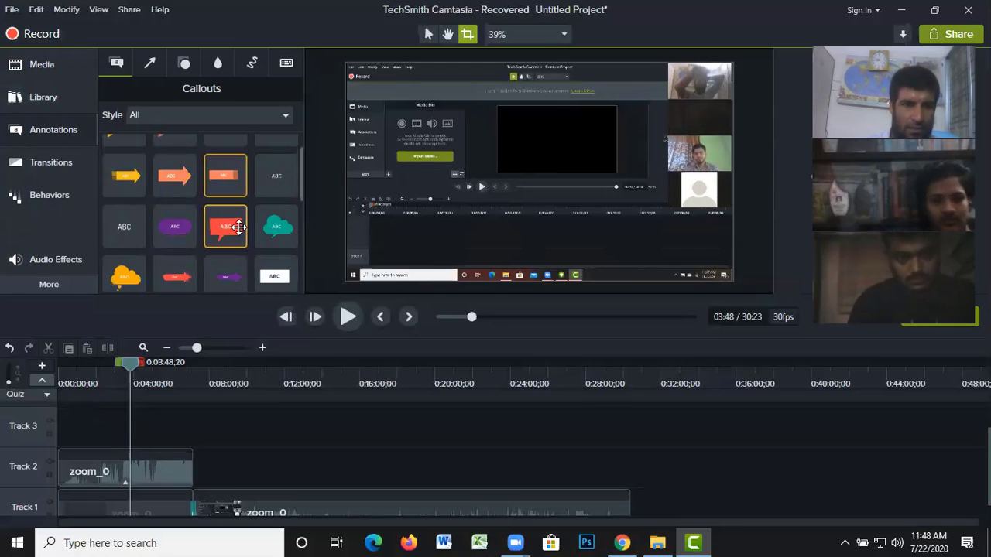
scroll(232, 233, "down", 1)
scroll(221, 243, "down", 1)
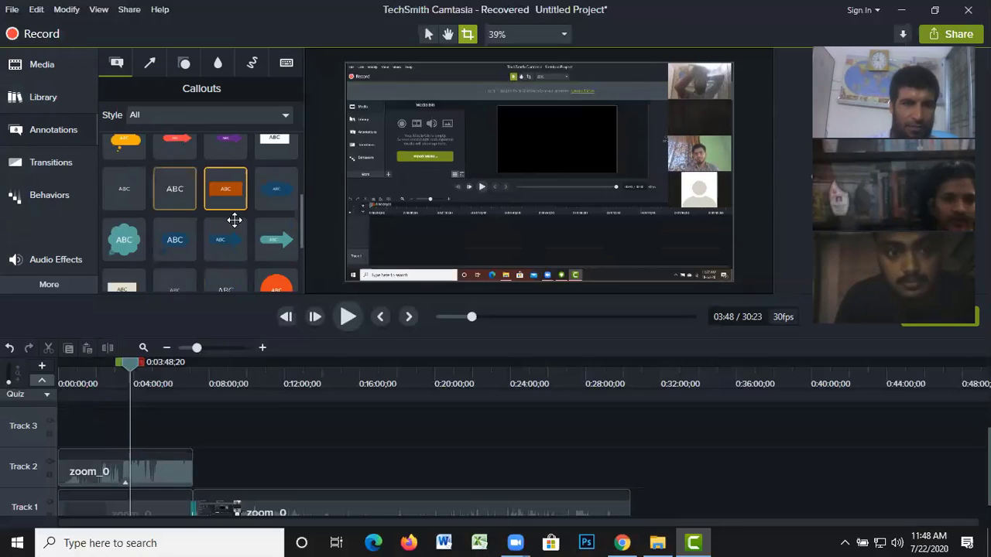
left_click_drag(175, 189, 541, 246)
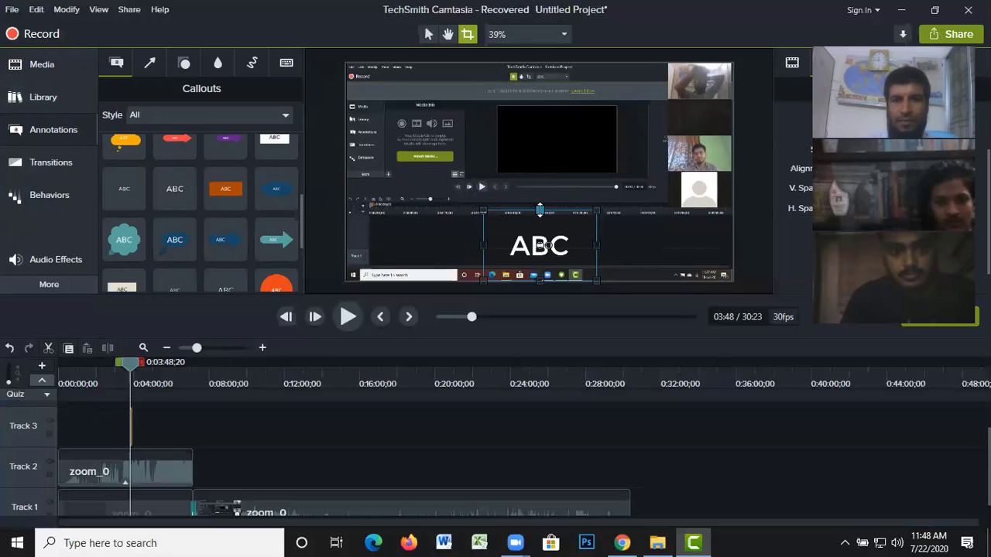
left_click_drag(540, 210, 539, 241)
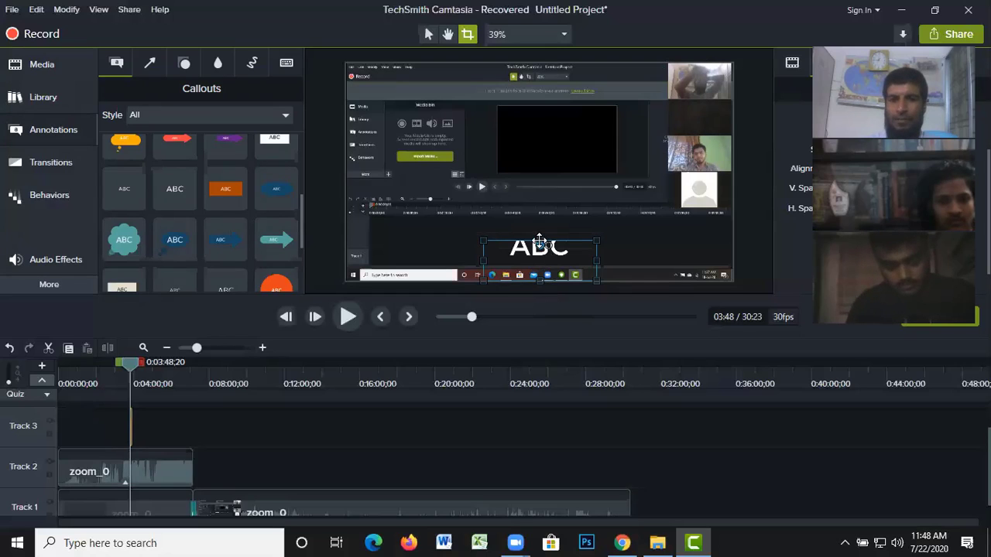
mouse_move(540, 242)
left_mouse_down()
mouse_move(539, 224)
mouse_move(548, 242)
mouse_move(539, 234)
left_mouse_up()
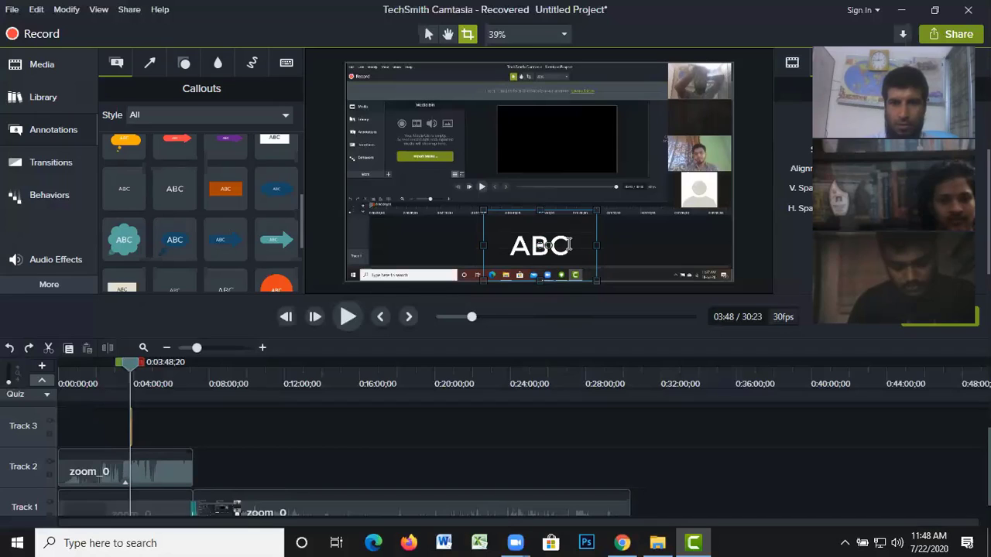
- Replace the callout's text with "success Training Institute"
key("ctrl+a")
key("BackSpace")
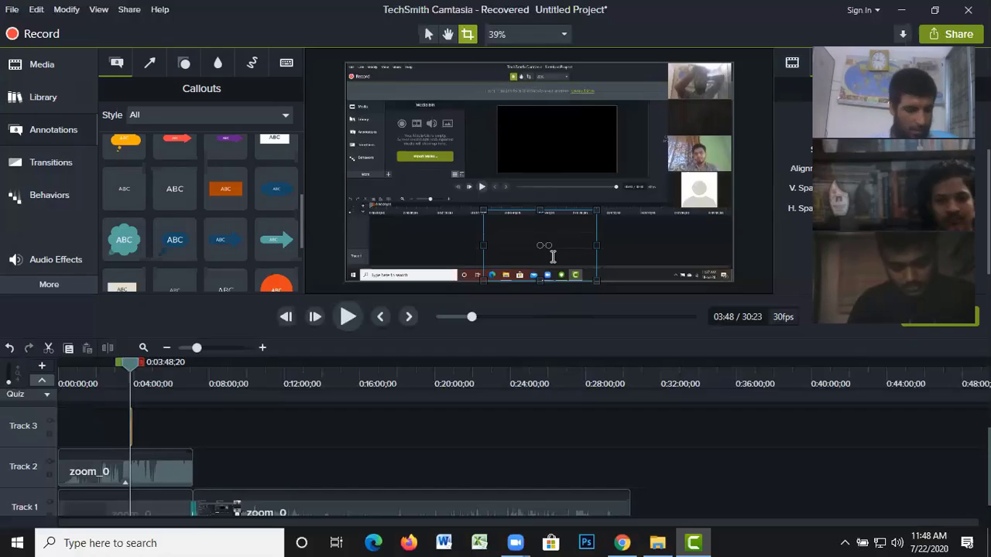
type("SUCC")
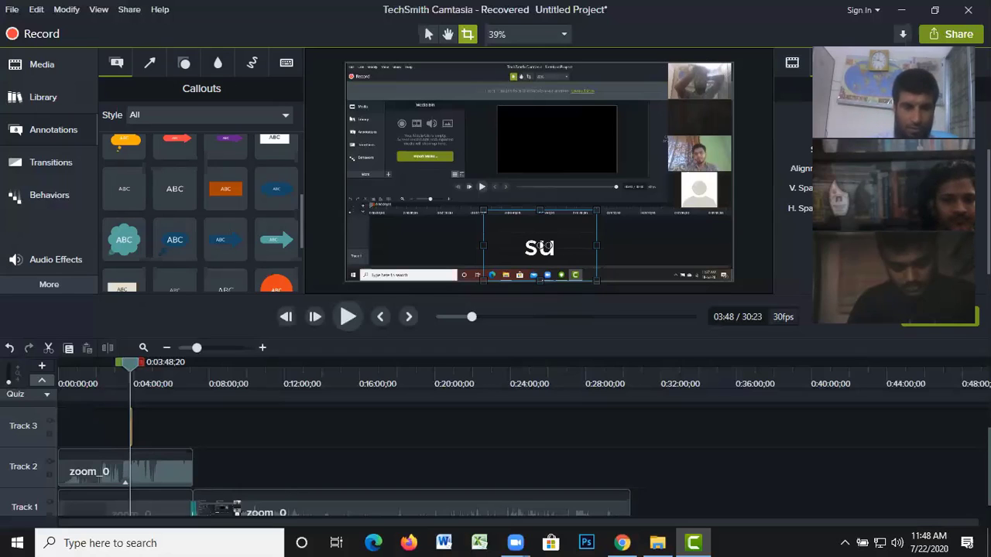
type("ess")
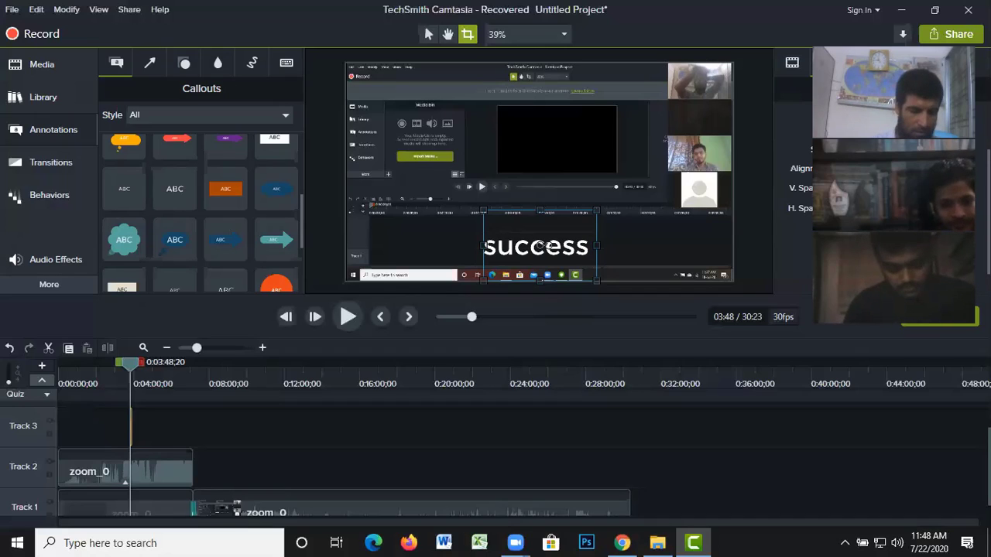
type(" Train")
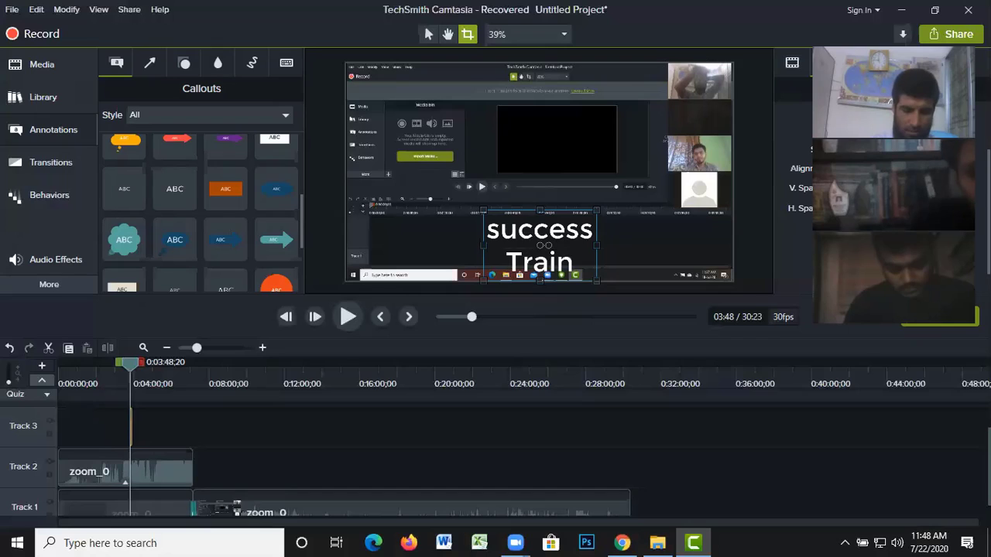
type("ing")
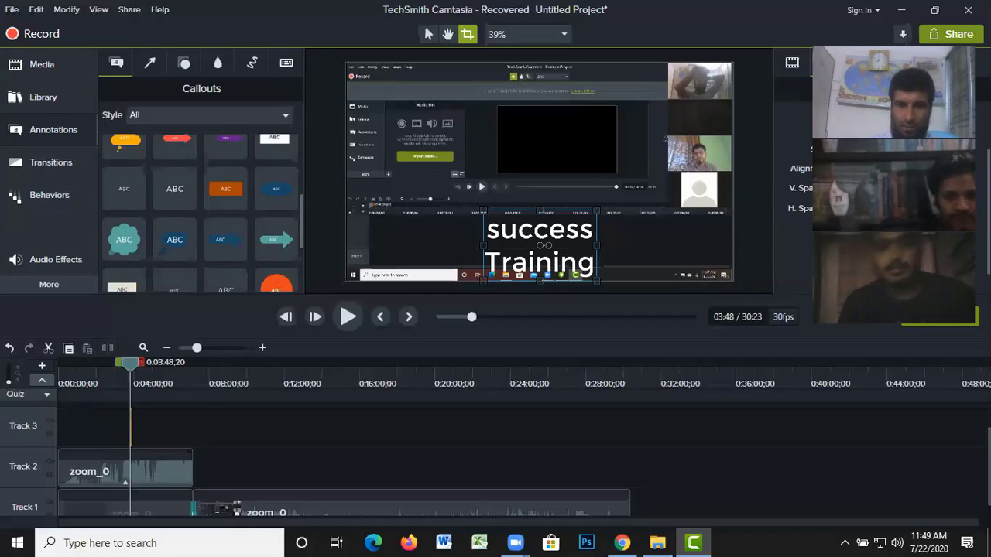
type("I")
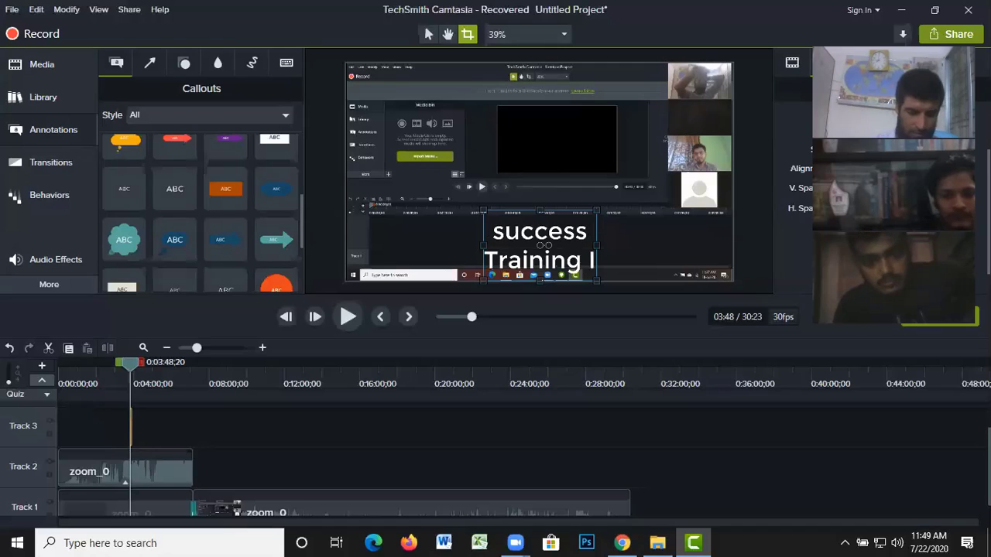
type("nstitute")
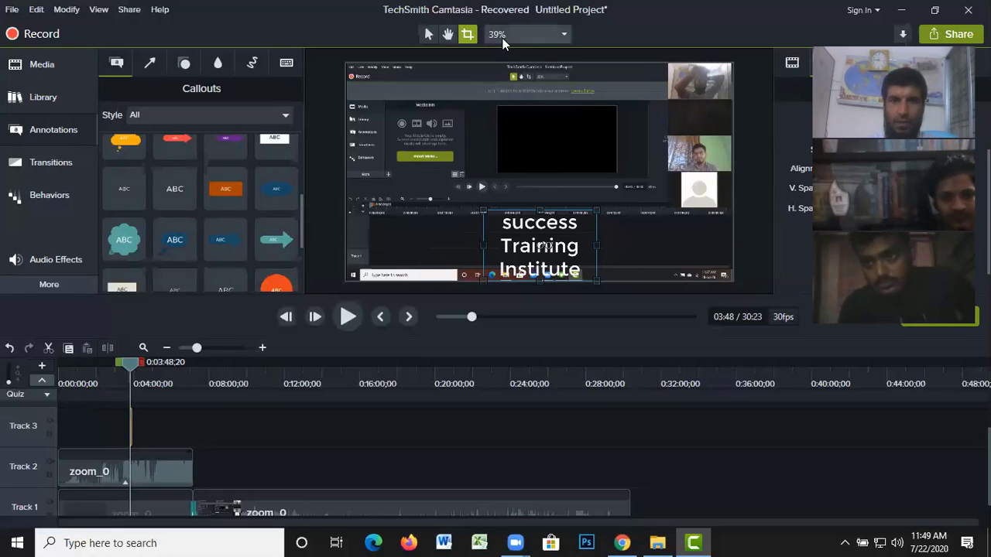
- Try cropping the text callout from its upper-left corner
left_click(429, 33)
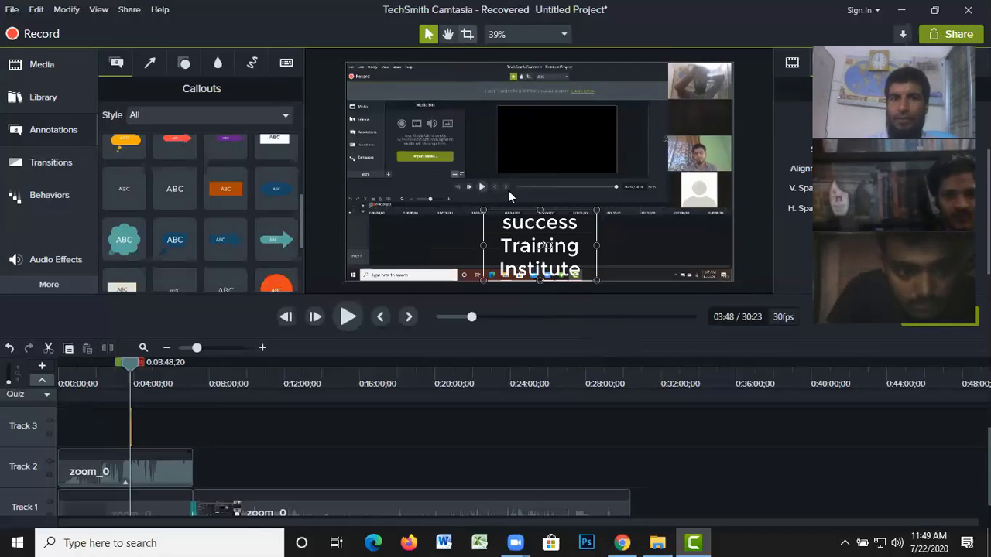
key("alt")
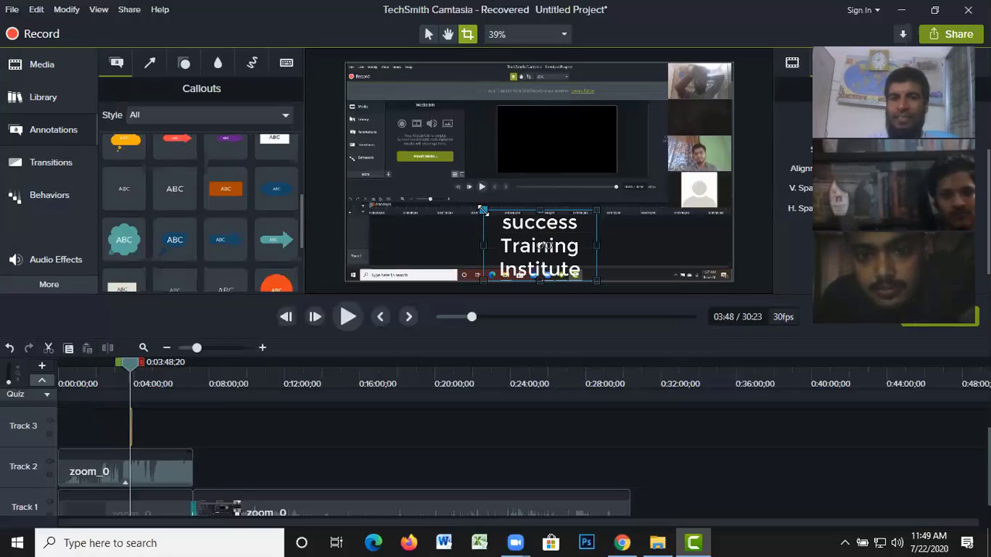
mouse_move(483, 210)
left_mouse_down()
mouse_move(511, 215)
mouse_move(553, 249)
mouse_move(491, 212)
mouse_move(464, 212)
left_mouse_up()
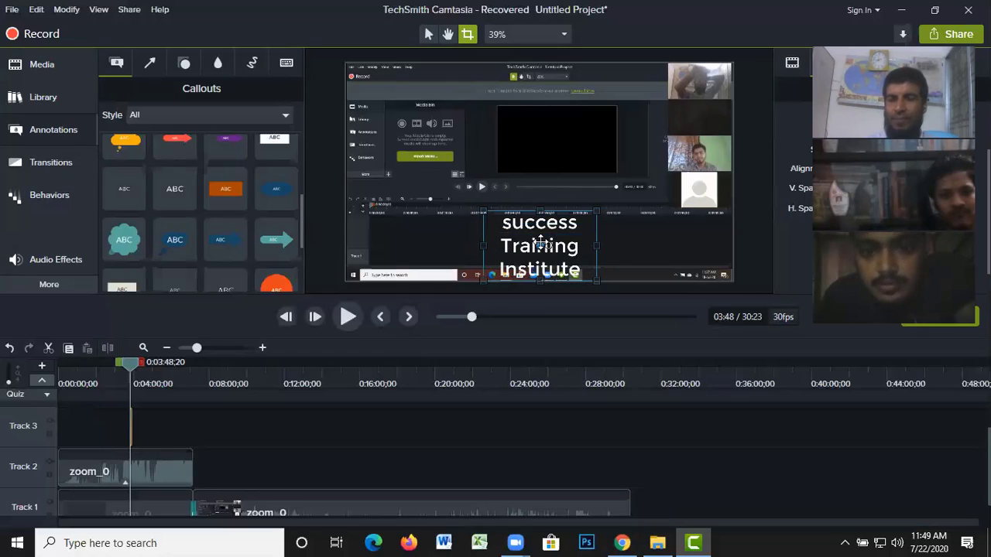
left_click(428, 35)
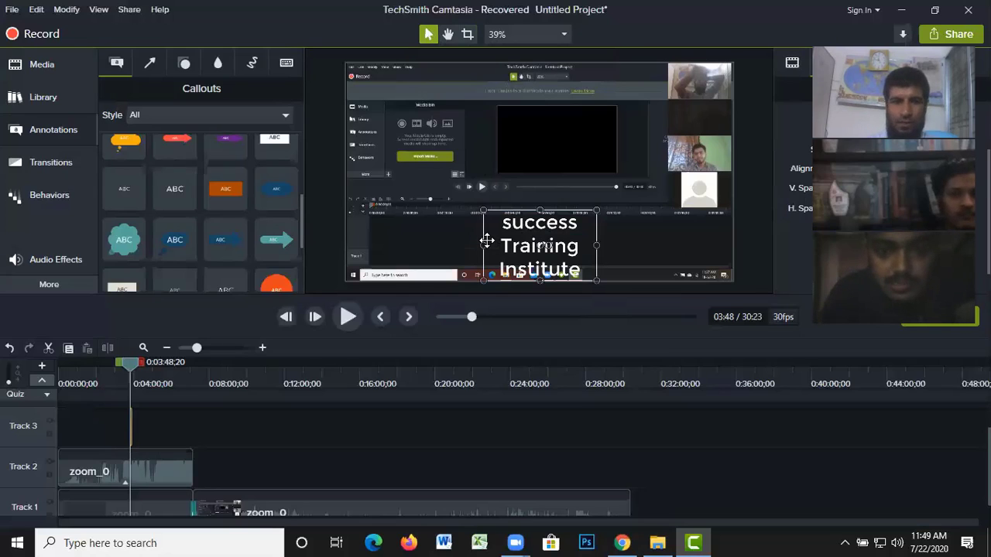
- Try stretching the callout from its edges and repositioning it over the lower part of the canvas
left_click_drag(484, 246, 380, 228)
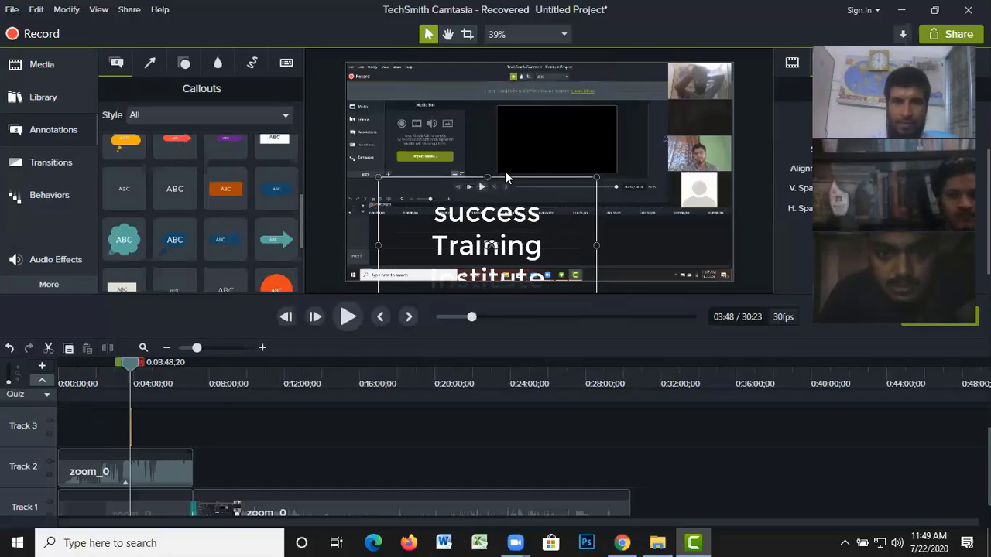
left_click_drag(488, 178, 487, 230)
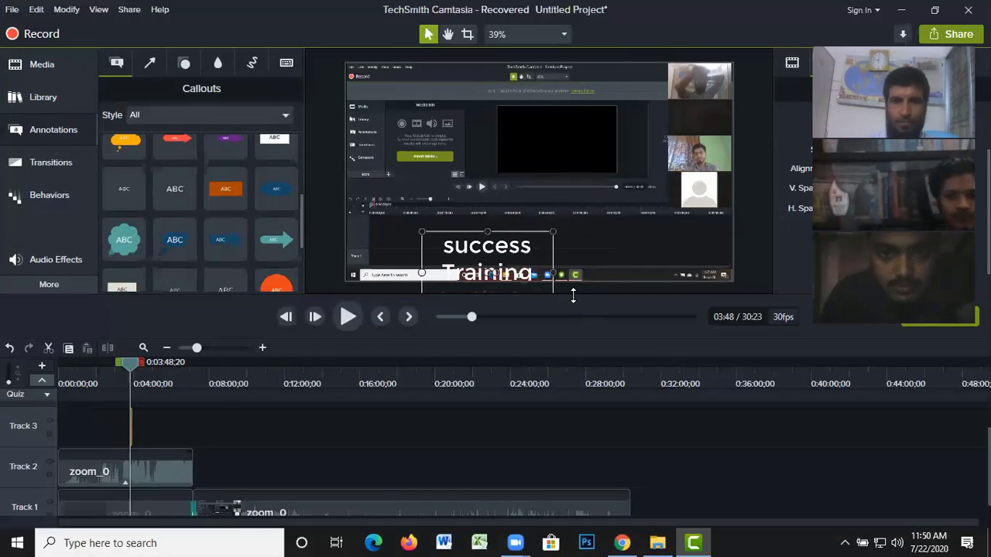
left_click_drag(552, 273, 732, 249)
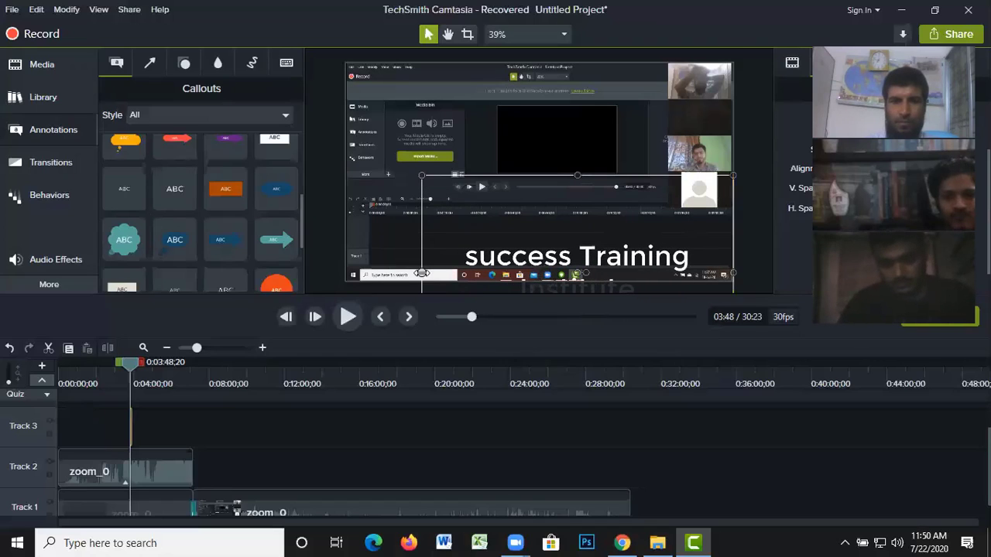
left_click_drag(422, 273, 324, 273)
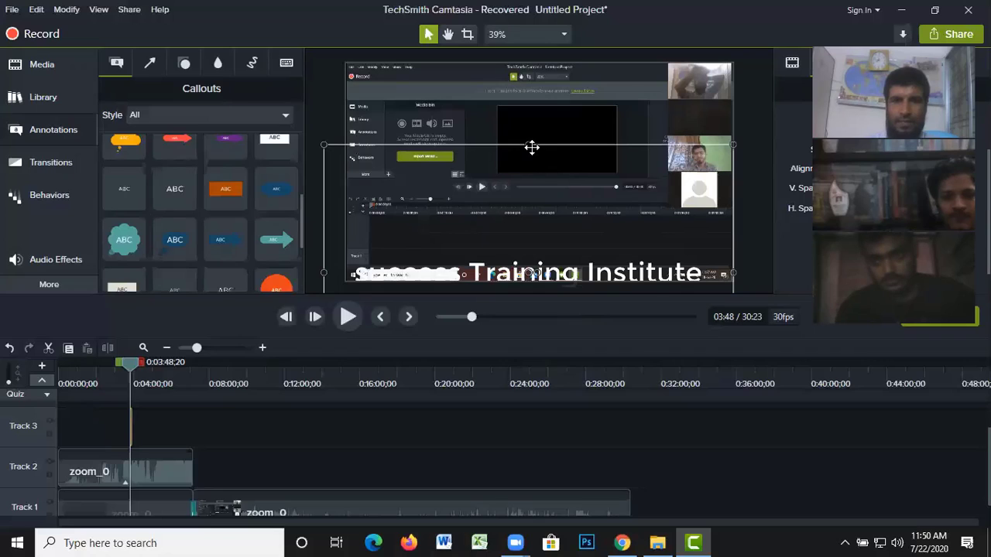
mouse_move(529, 145)
left_mouse_down()
mouse_move(529, 258)
mouse_move(532, 132)
left_mouse_up()
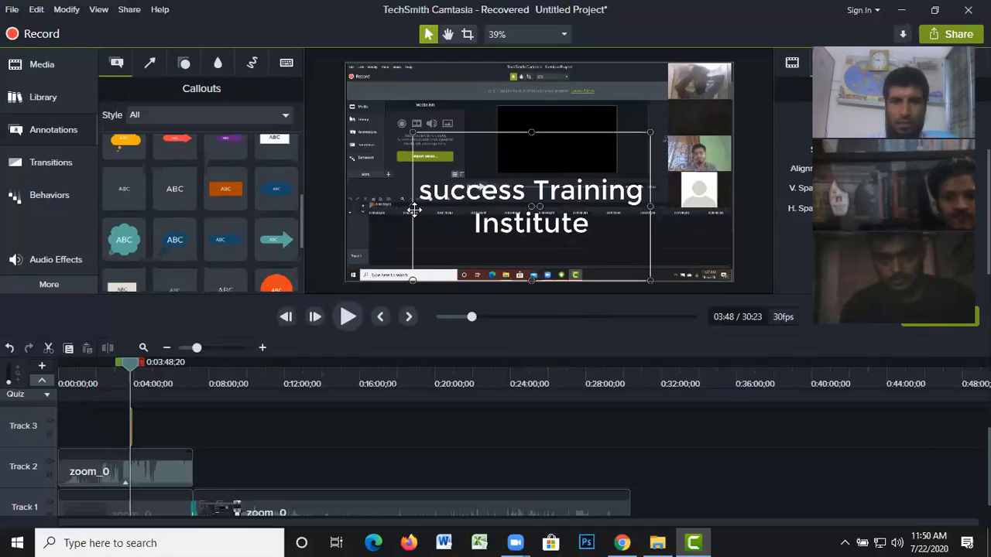
- Widen the callout until "success Training Institute" fits on a single line
left_click_drag(414, 210, 357, 206)
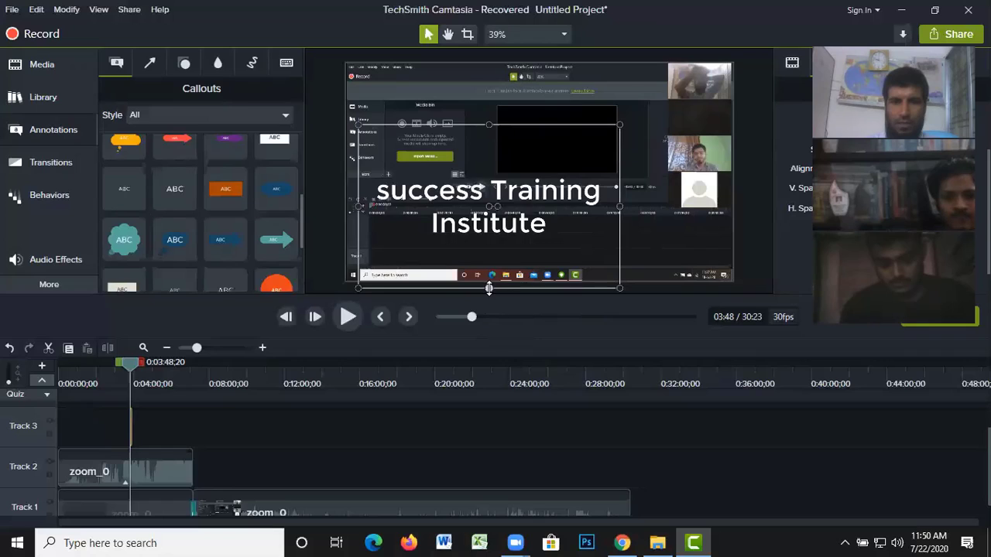
left_click_drag(489, 289, 411, 236)
left_click_drag(412, 179, 336, 180)
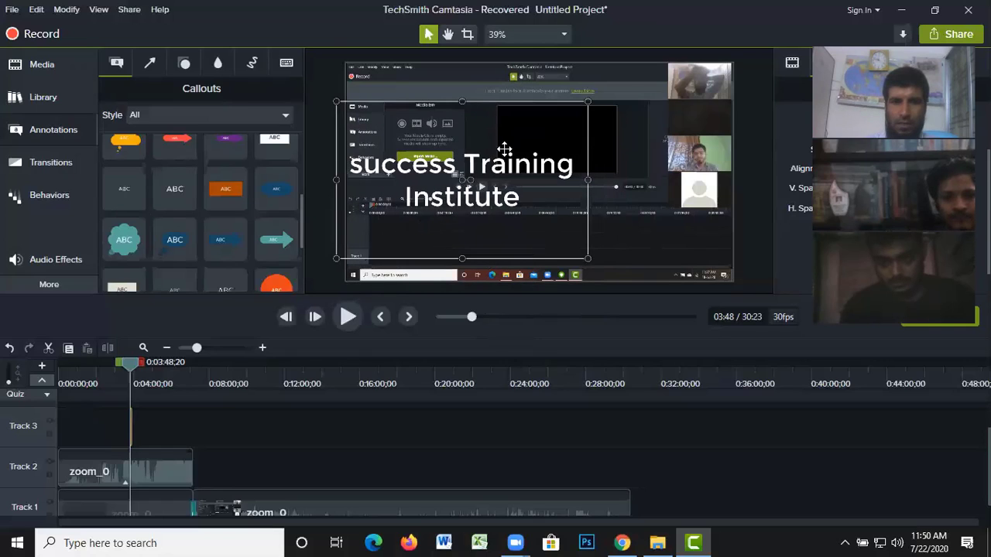
left_click_drag(581, 181, 733, 181)
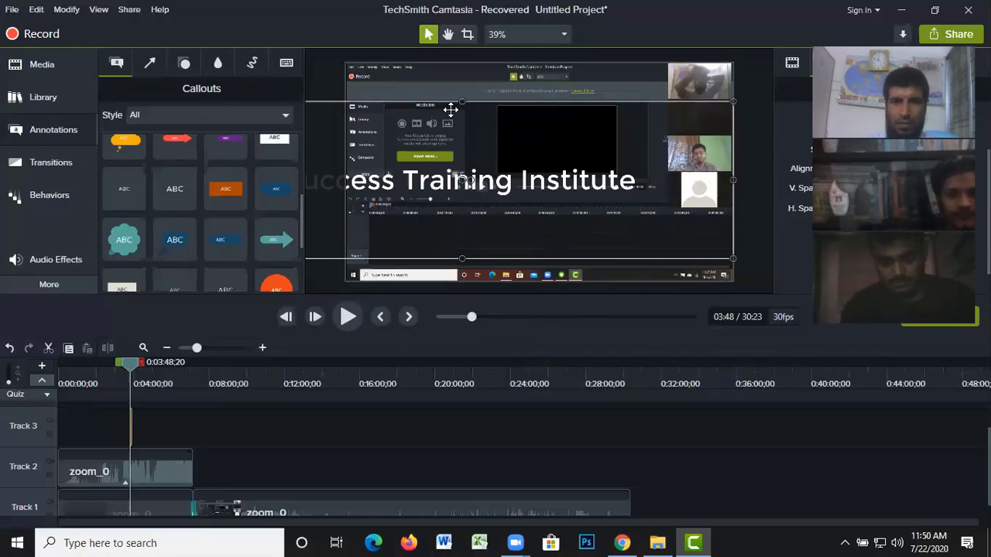
- Reduce the callout's height to one line of text and place it at the canvas's bottom centre
left_click_drag(463, 101, 463, 140)
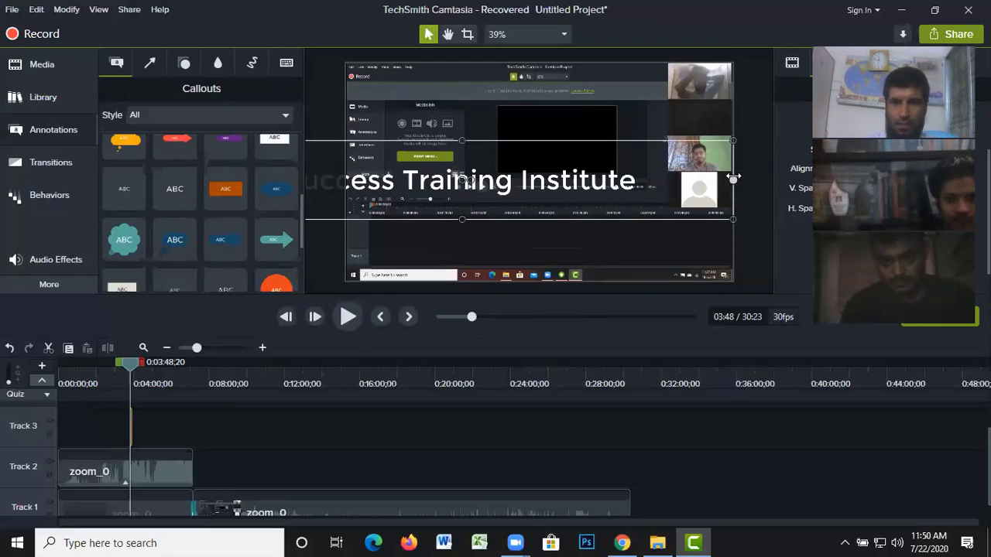
left_click_drag(733, 179, 504, 160)
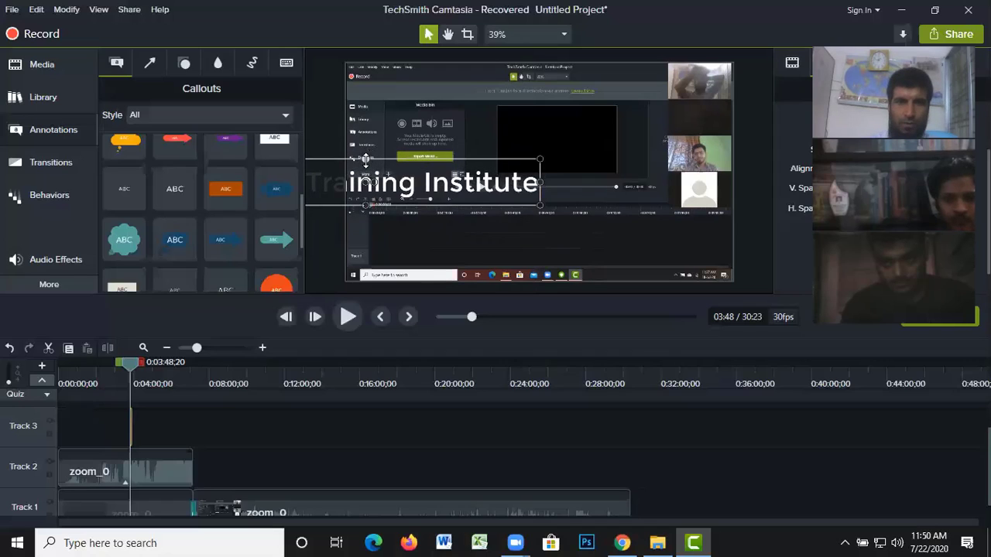
left_click_drag(365, 167, 544, 237)
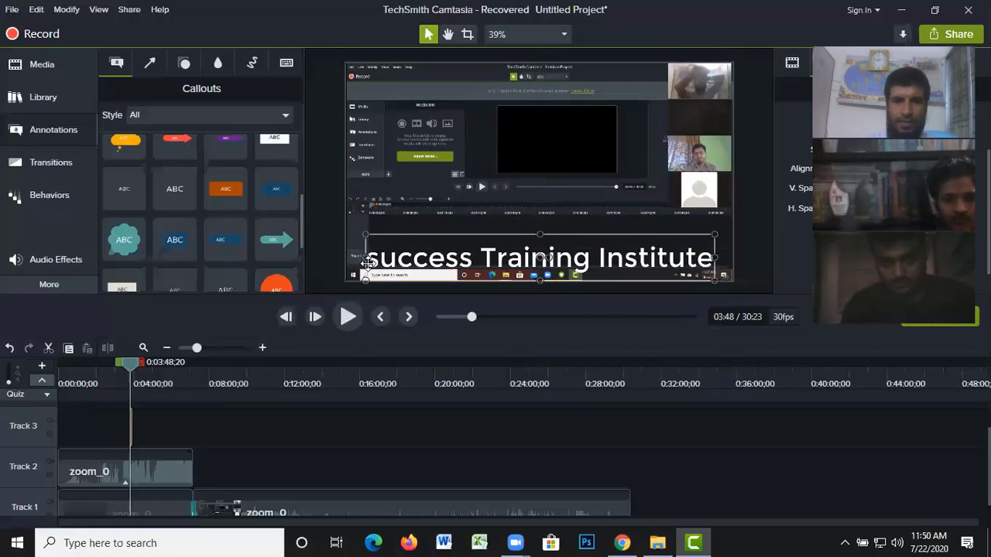
- Stretch the callout across the full canvas width and move it up from the bottom edge
mouse_move(361, 257)
left_mouse_down()
mouse_move(321, 256)
mouse_move(346, 256)
left_mouse_up()
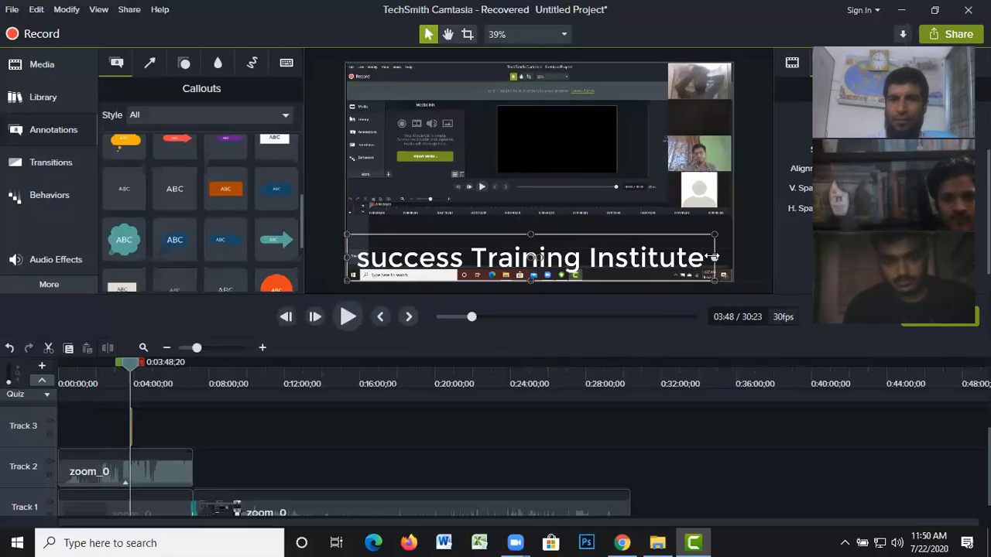
left_click_drag(713, 258, 733, 258)
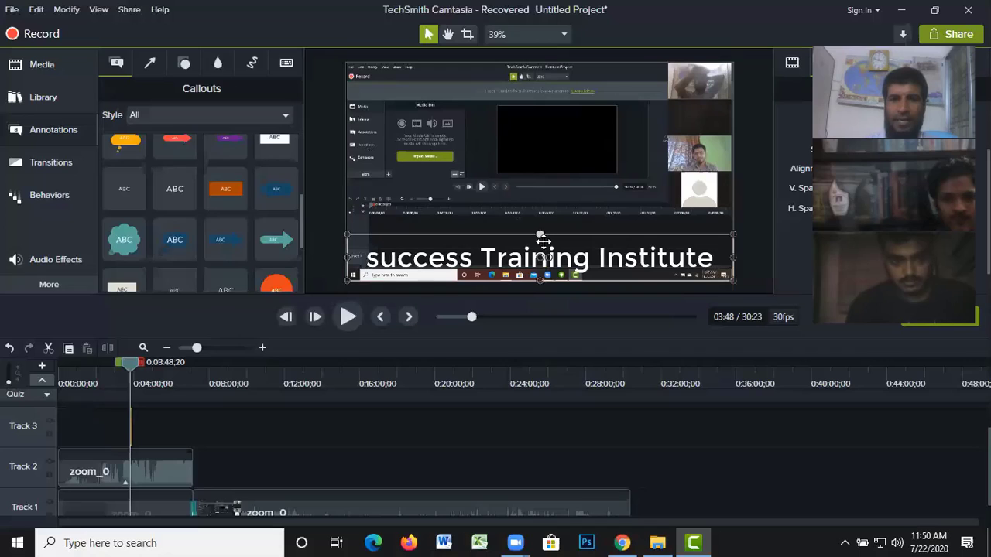
left_click_drag(539, 260, 537, 222)
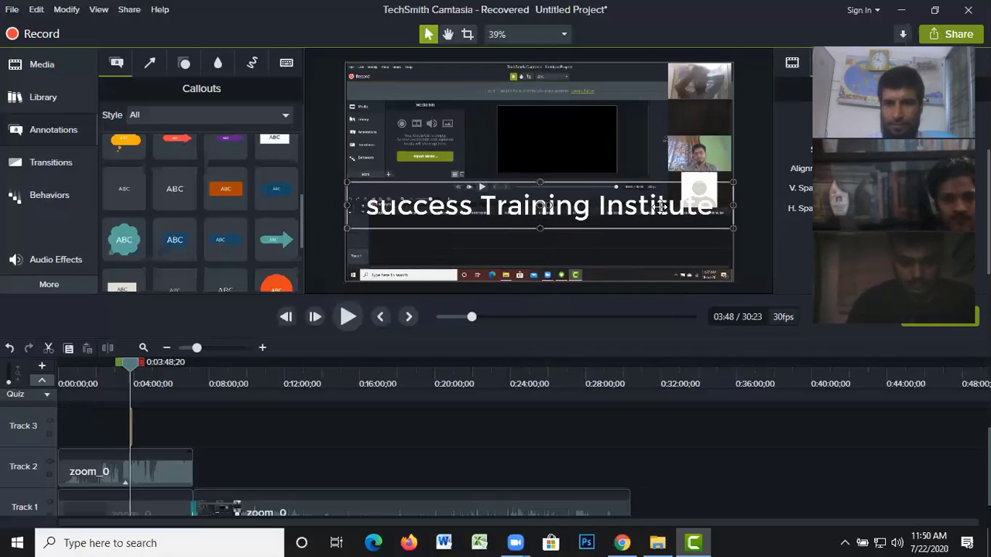
double_click(714, 206)
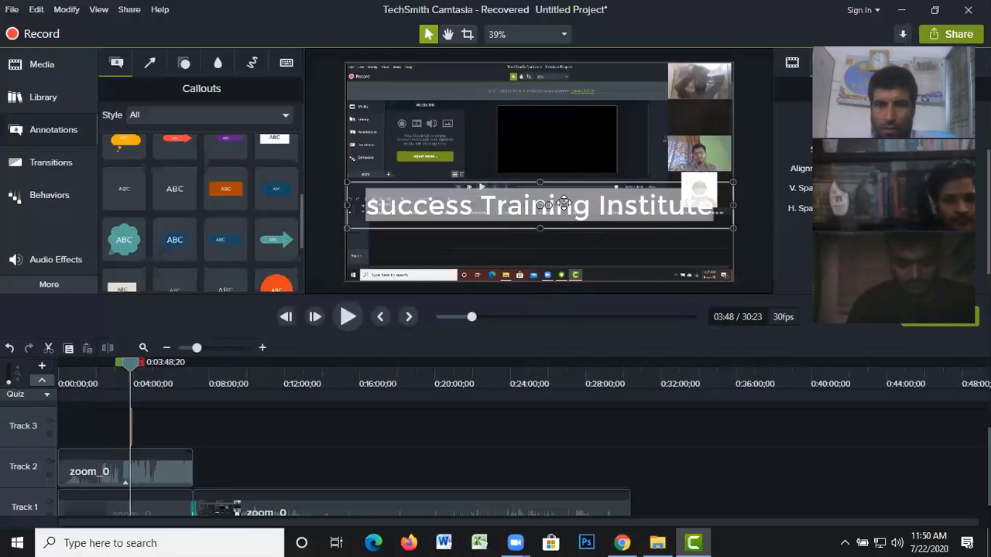
left_click(714, 205)
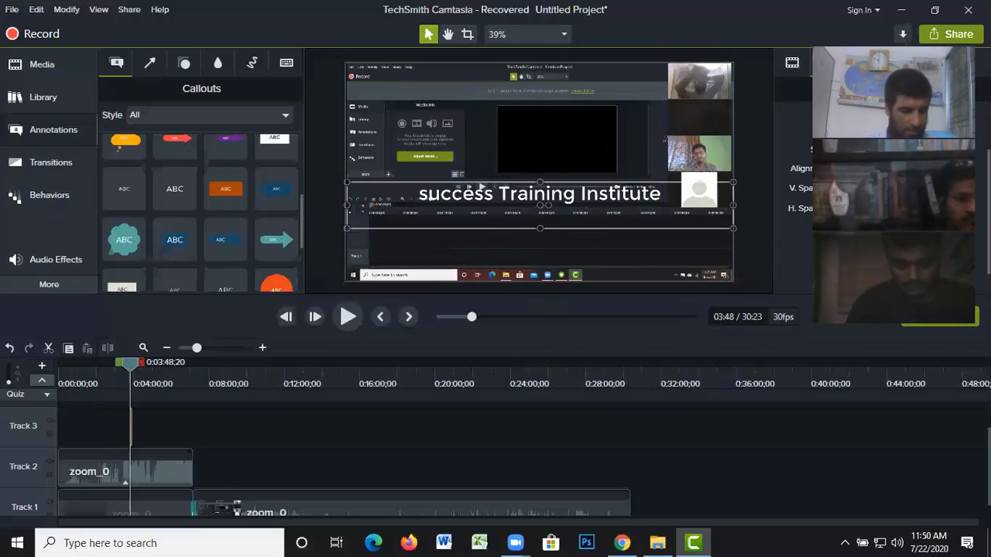
type("www")
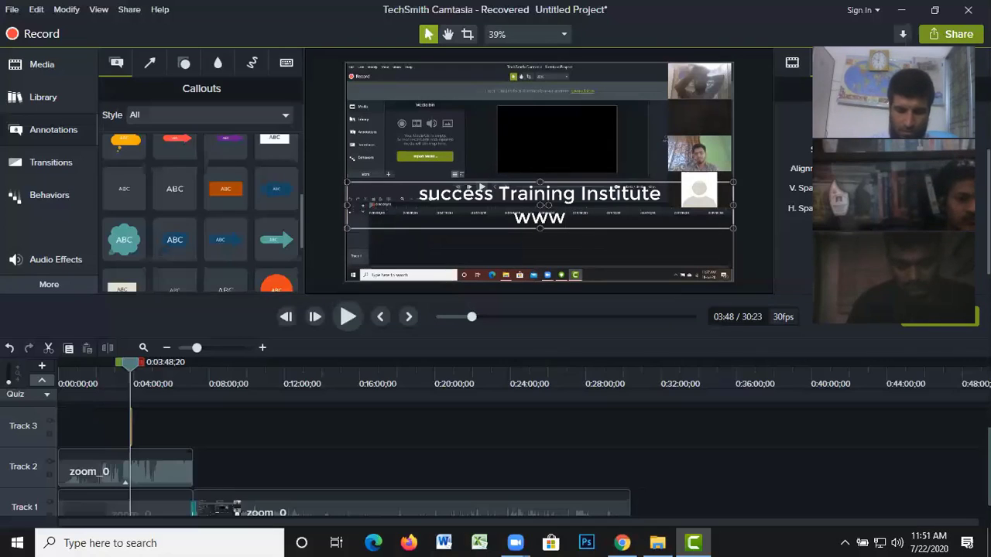
type(".")
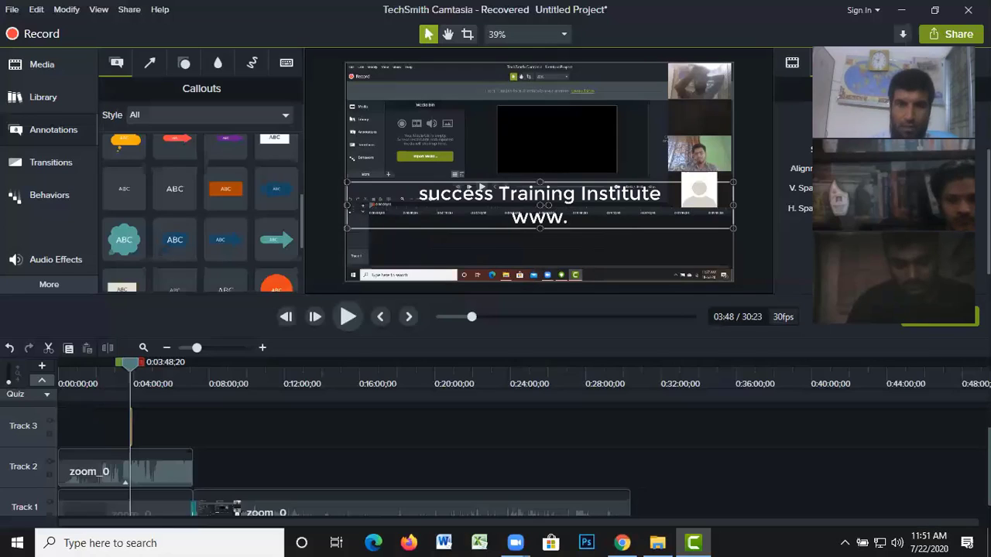
type("st")
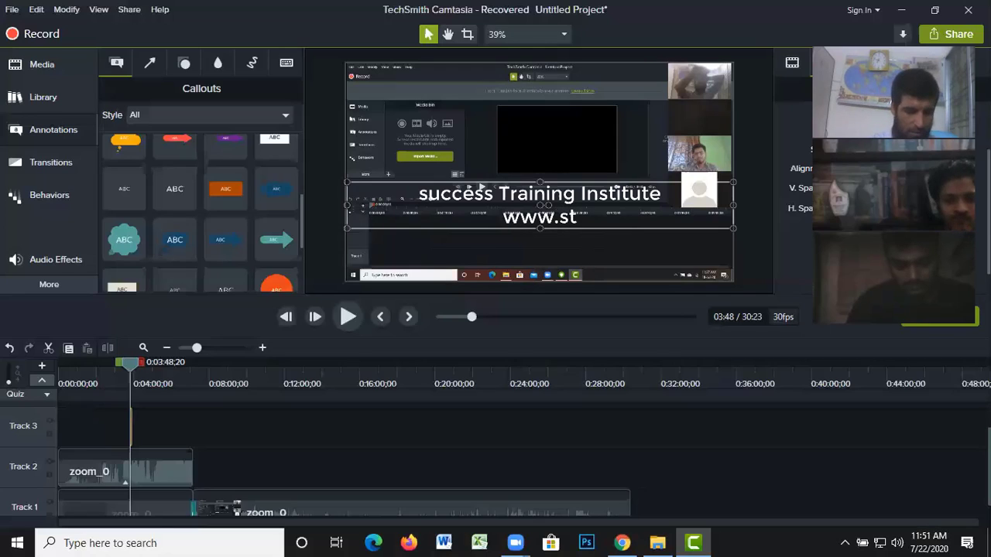
type("cb")
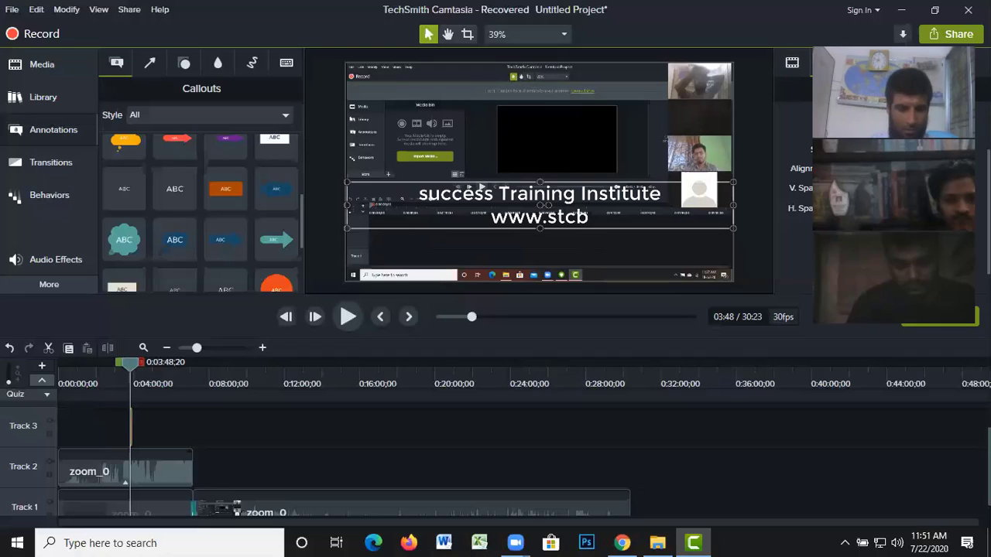
type("de")
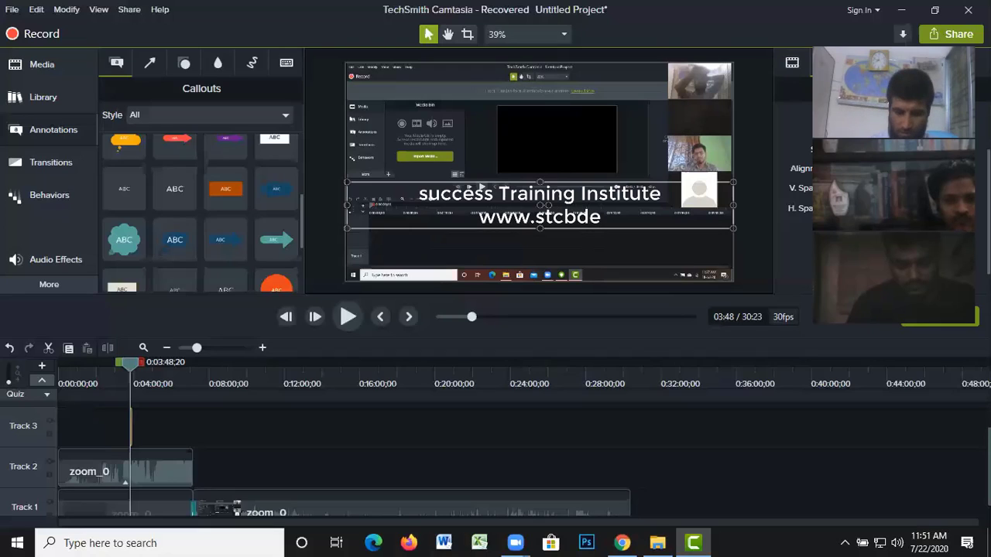
type(".com")
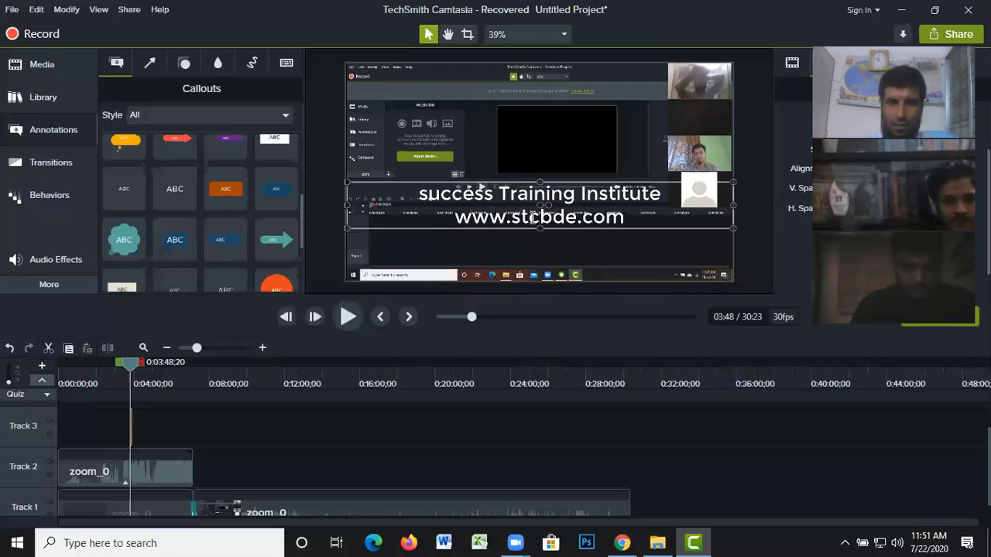
- Resize the callout vertically into a low two-line strip just above the recorded taskbar at the canvas's bottom
left_click_drag(540, 229, 545, 268)
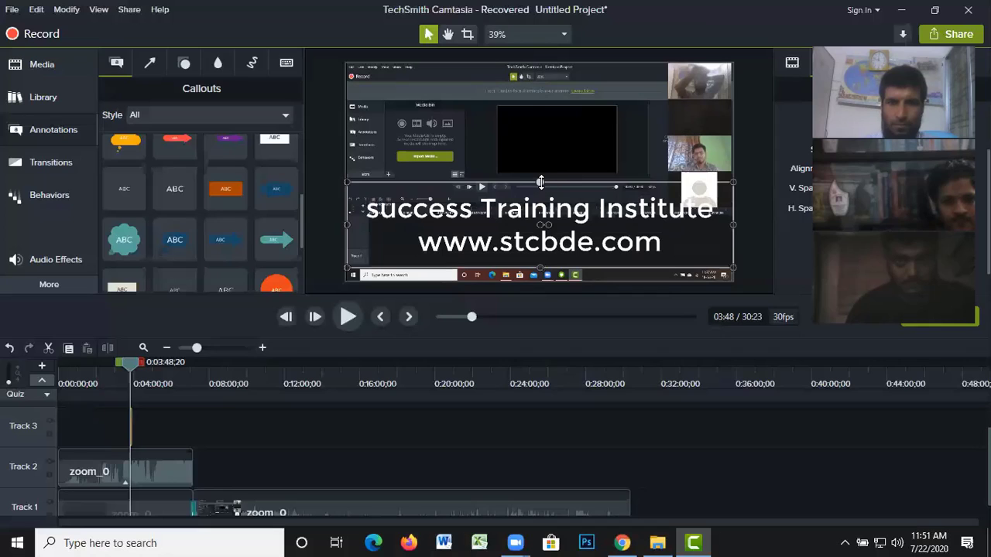
left_click_drag(540, 182, 555, 234)
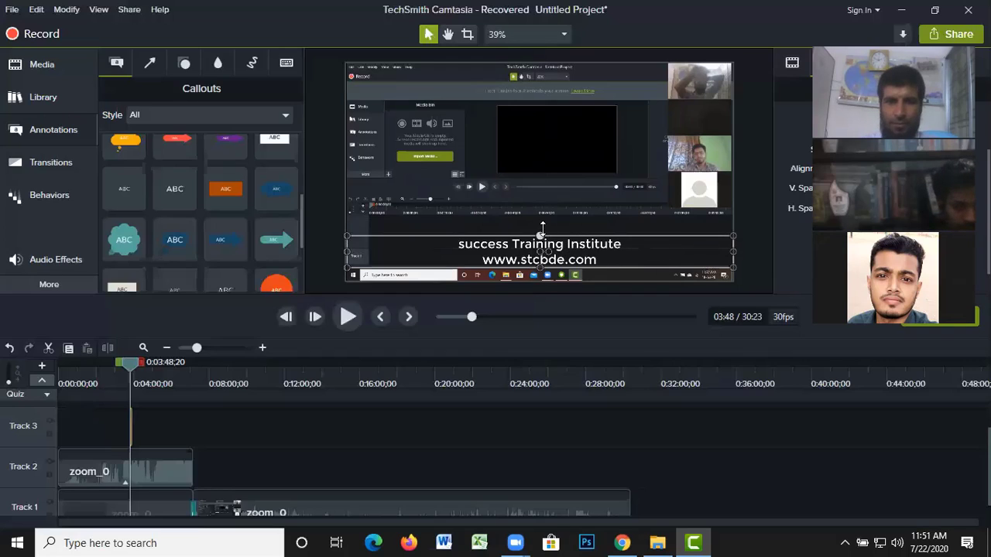
left_click_drag(542, 231, 540, 226)
- Set the font size of only the "success Training Institute" line to 75
double_click(616, 237)
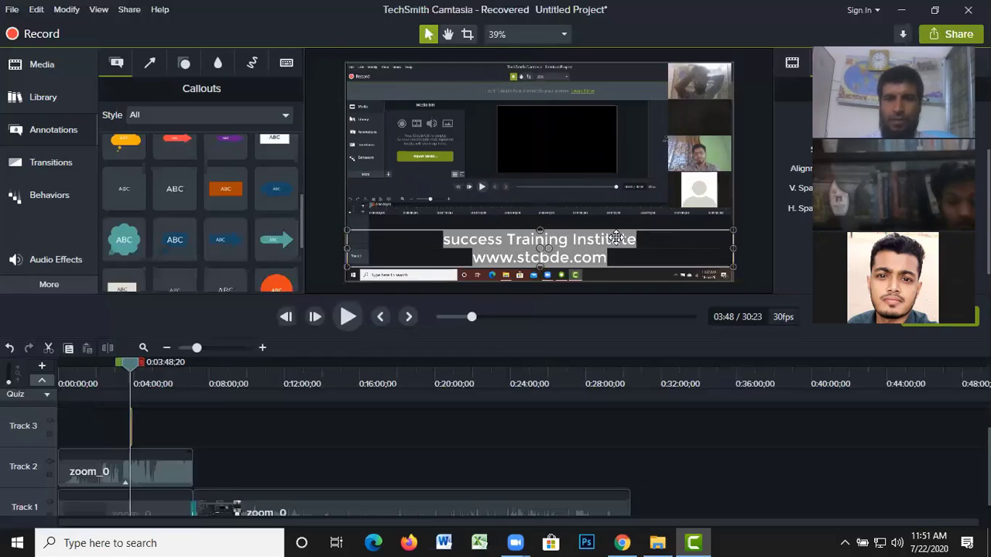
left_click(636, 240)
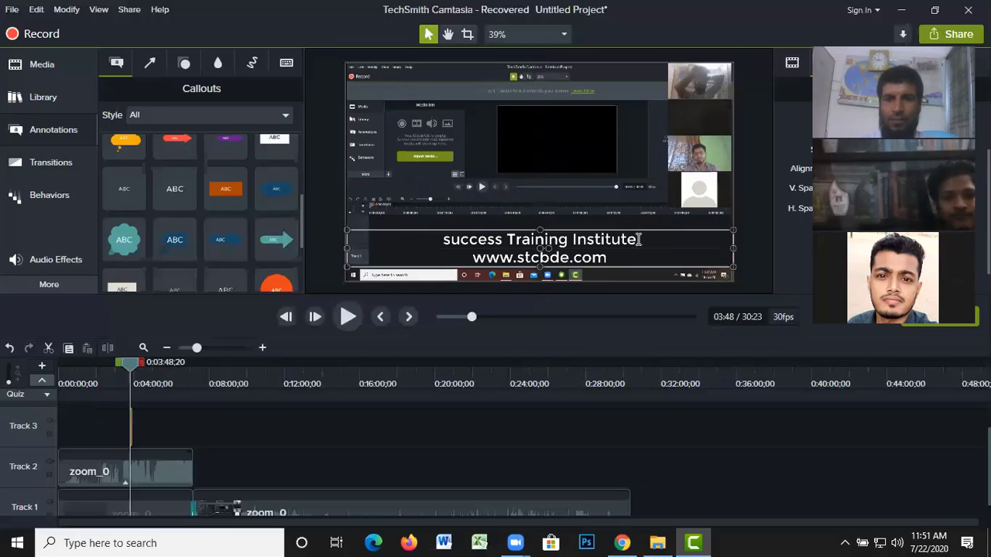
left_click_drag(637, 240, 440, 240)
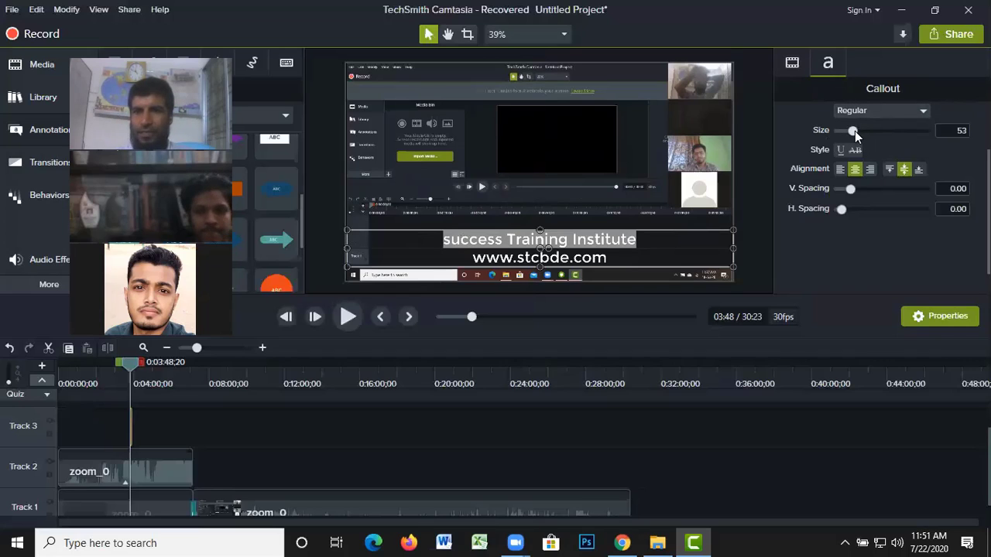
mouse_move(855, 131)
left_mouse_down()
mouse_move(868, 133)
mouse_move(854, 133)
left_mouse_up()
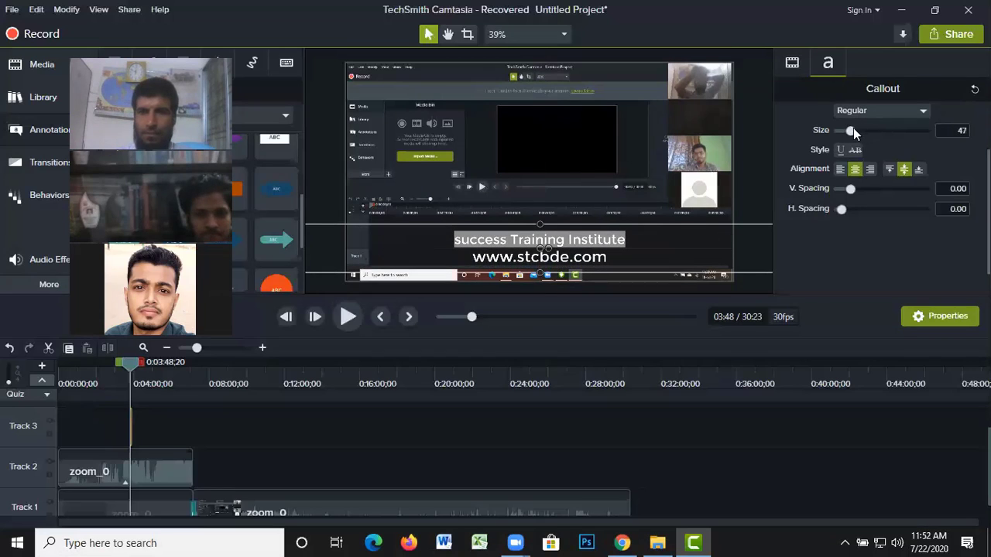
mouse_move(853, 130)
left_mouse_down()
mouse_move(844, 130)
mouse_move(862, 132)
left_mouse_up()
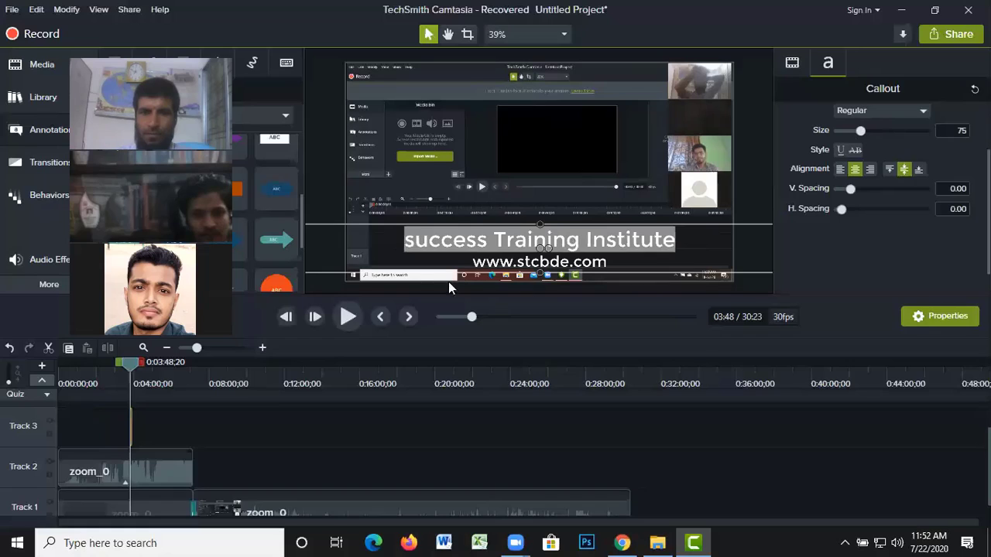
- Narrow the callout box to fit closely around its two lines and centre it horizontally just above the recorded taskbar
left_click(388, 227)
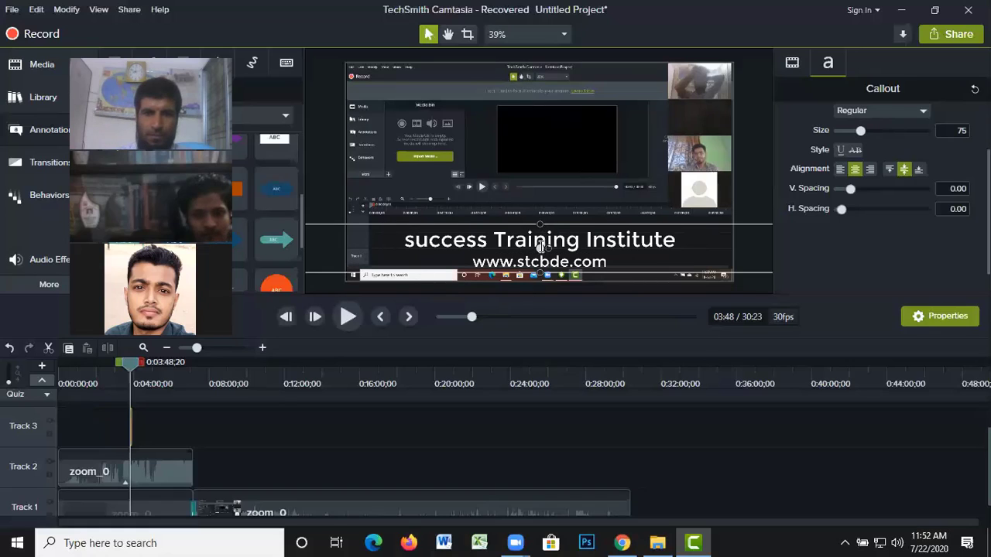
left_click_drag(539, 246, 582, 244)
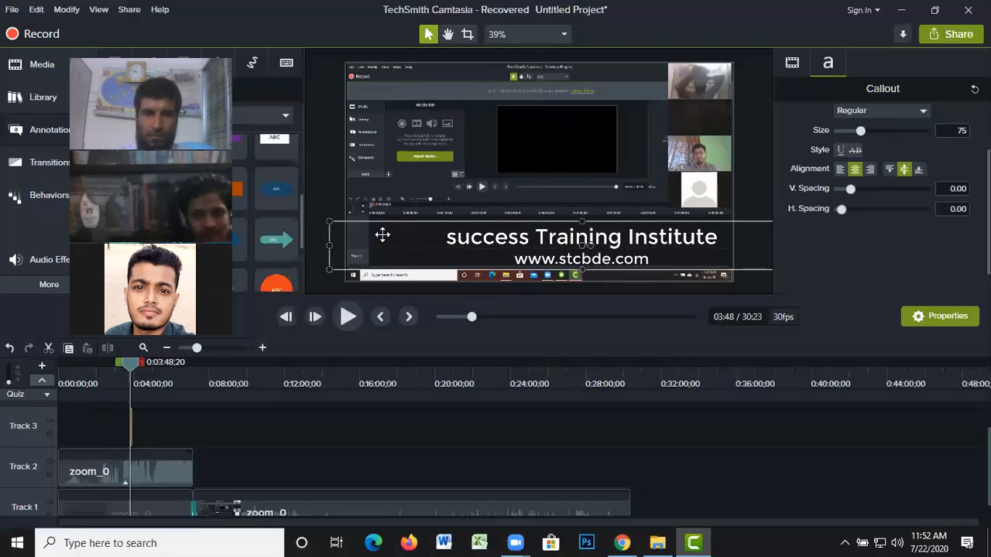
left_click_drag(331, 245, 539, 245)
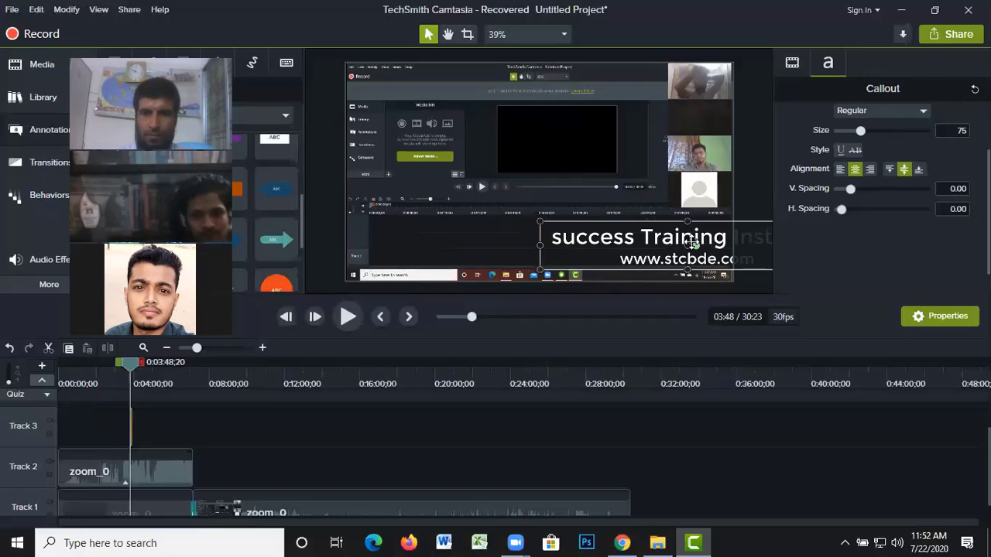
left_click_drag(686, 241, 537, 244)
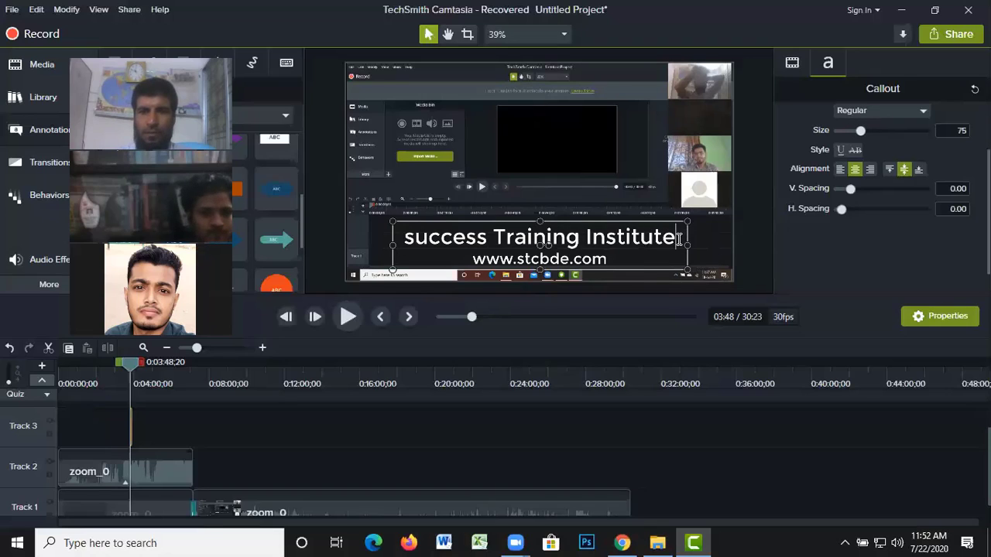
- Format only the "success Training Institute" line in Bold with a font size of 85
left_click_drag(679, 240, 400, 239)
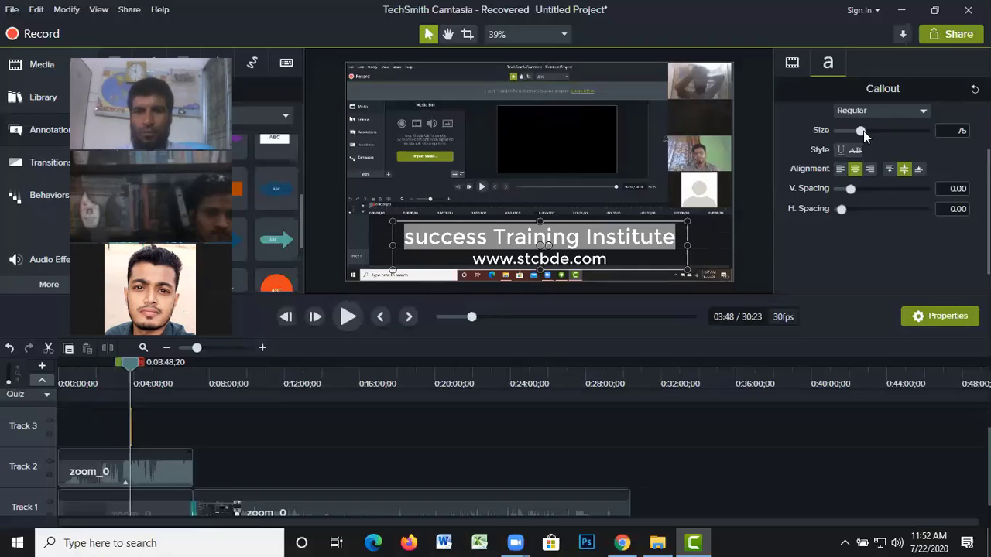
left_click_drag(861, 131, 865, 131)
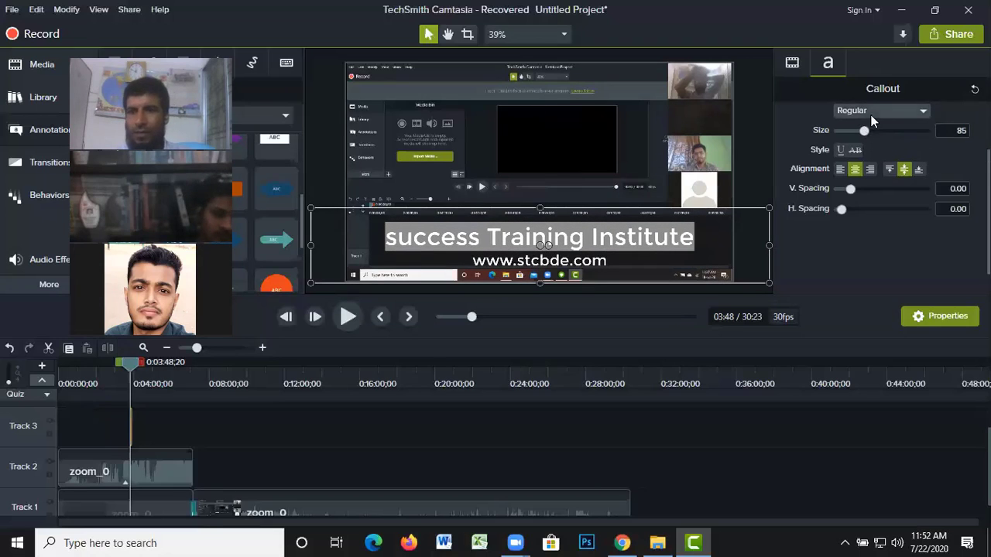
left_click(880, 111)
left_click(859, 156)
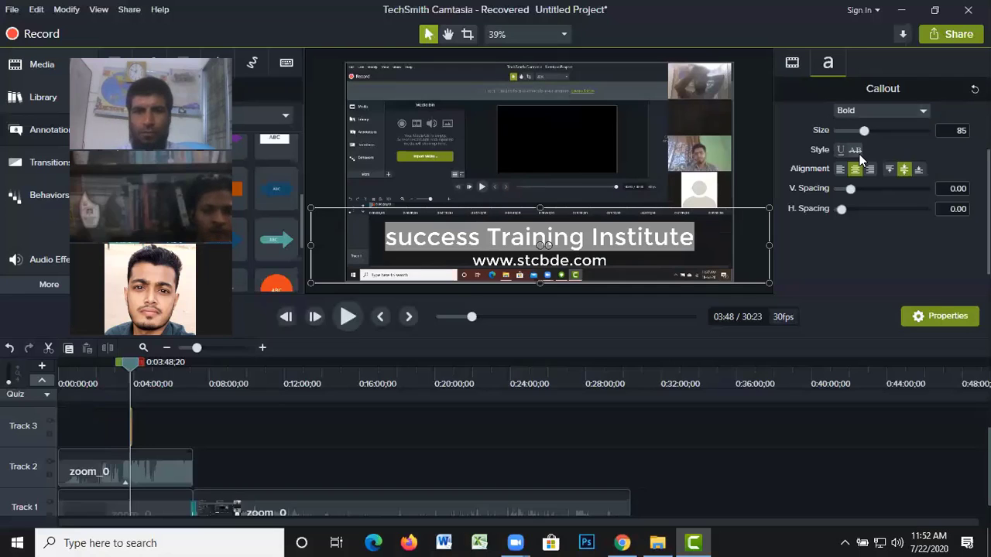
left_click(454, 259)
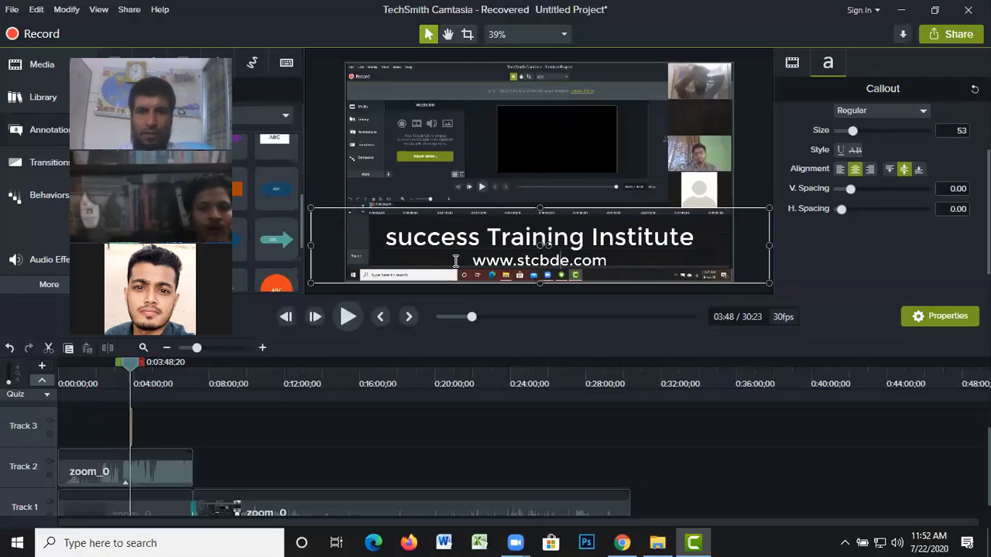
left_click_drag(472, 261, 619, 261)
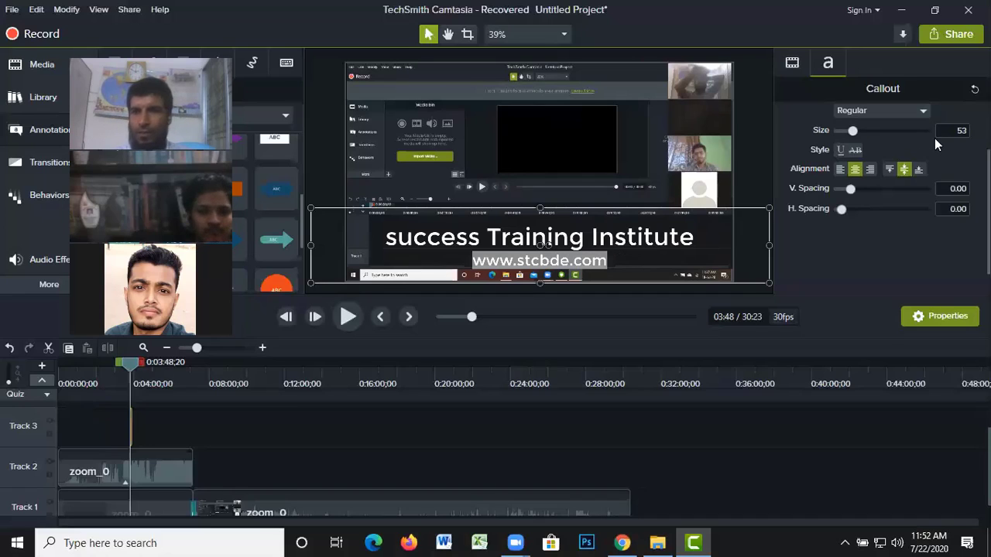
left_click_drag(852, 133, 856, 133)
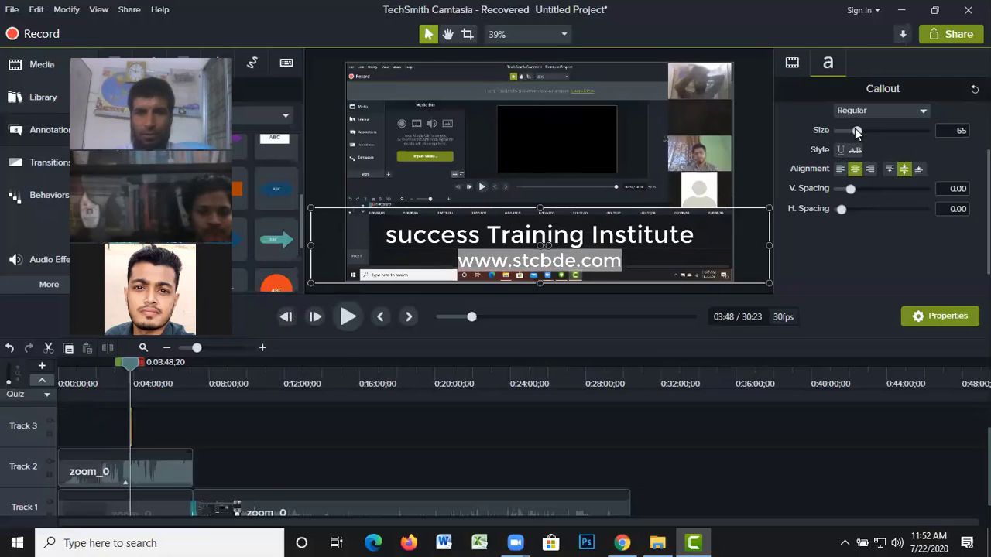
left_click(908, 110)
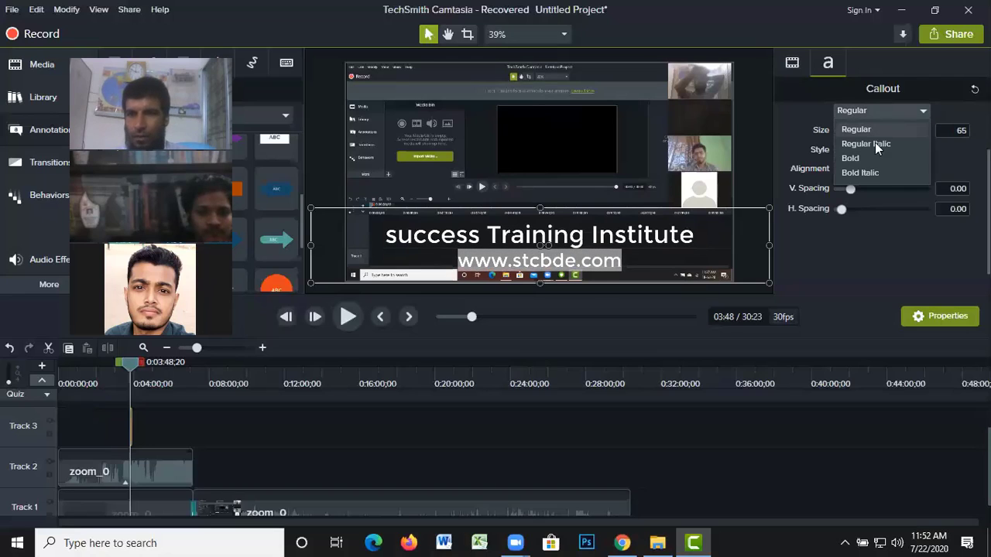
left_click(865, 173)
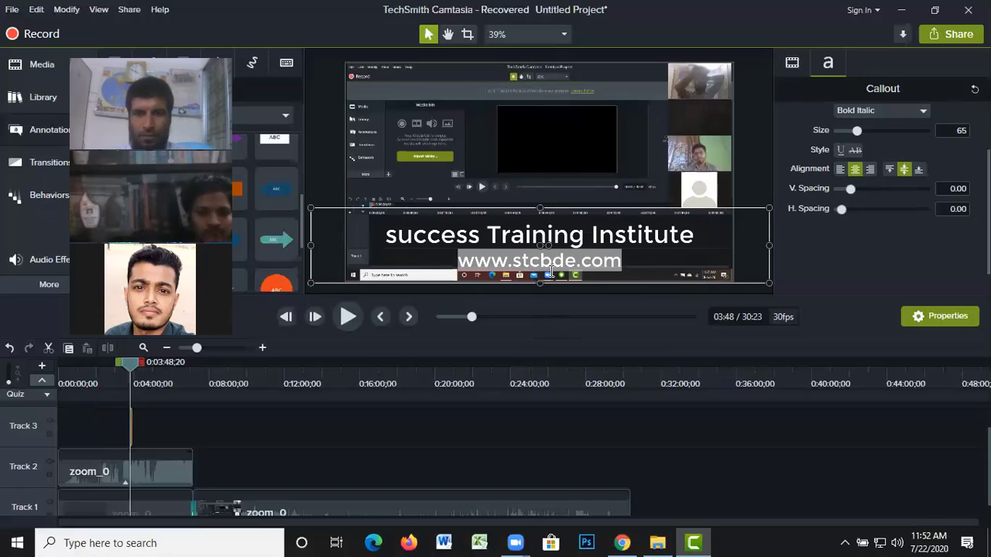
- Try left and right alignment on the callout text and return it to centre alignment
left_click(841, 168)
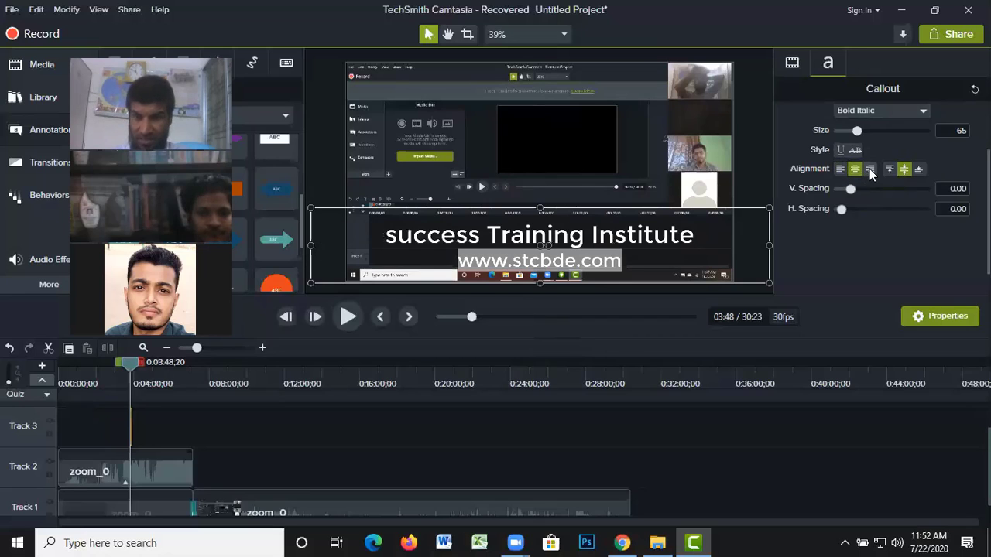
left_click(869, 169)
left_click(856, 169)
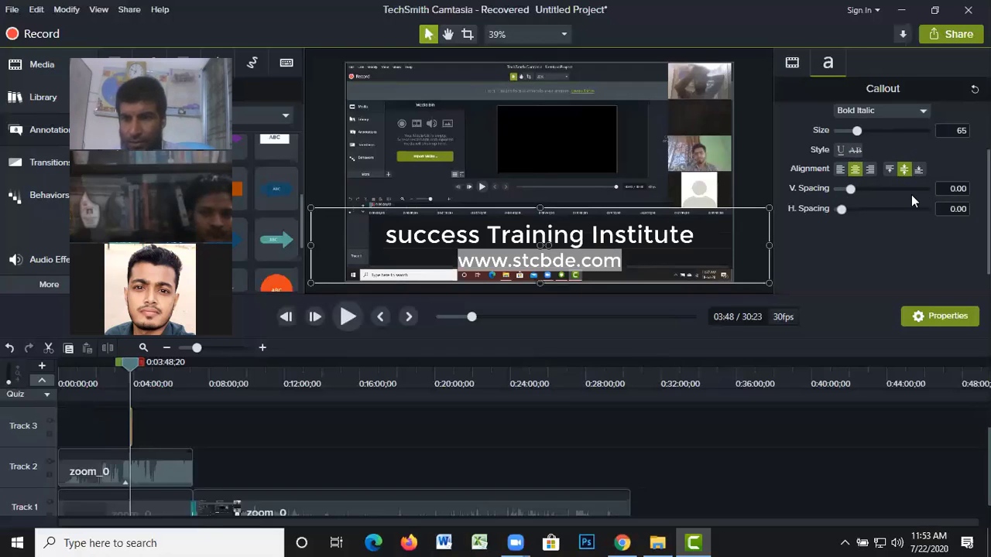
scroll(850, 165, "down", 1)
scroll(851, 165, "up", 2)
scroll(850, 165, "down", 2)
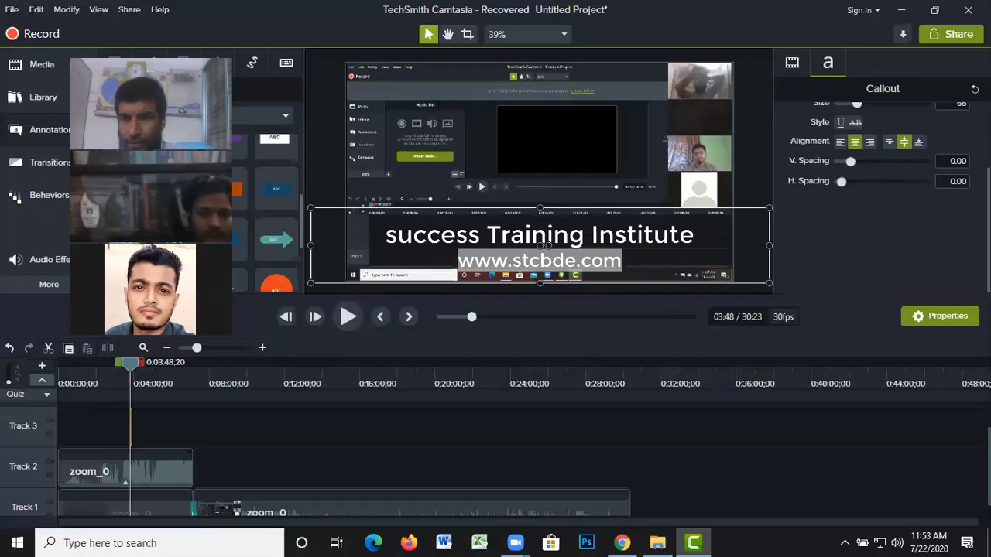
scroll(865, 175, "up", 2)
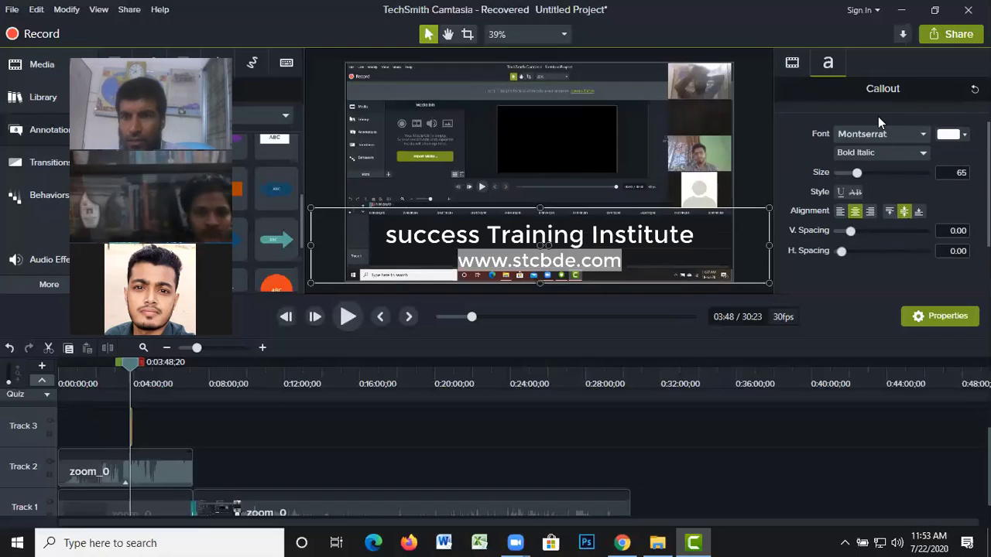
scroll(866, 194, "down", 1)
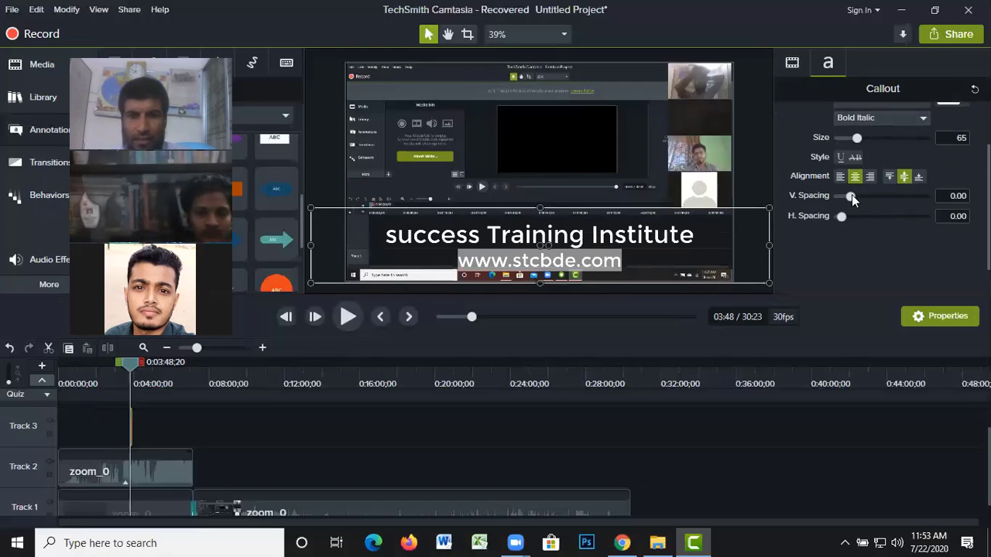
mouse_move(851, 196)
left_mouse_down()
mouse_move(862, 196)
mouse_move(855, 213)
mouse_move(842, 213)
left_mouse_up()
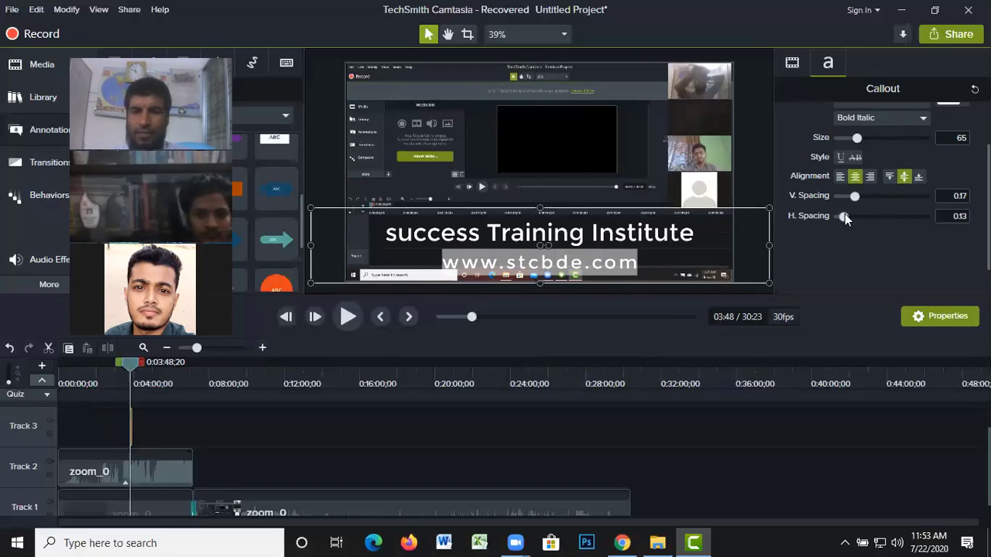
- Change the font colour of only the "success Training Institute" line to blue, #000CFF
left_click_drag(696, 232, 384, 234)
left_click(382, 249)
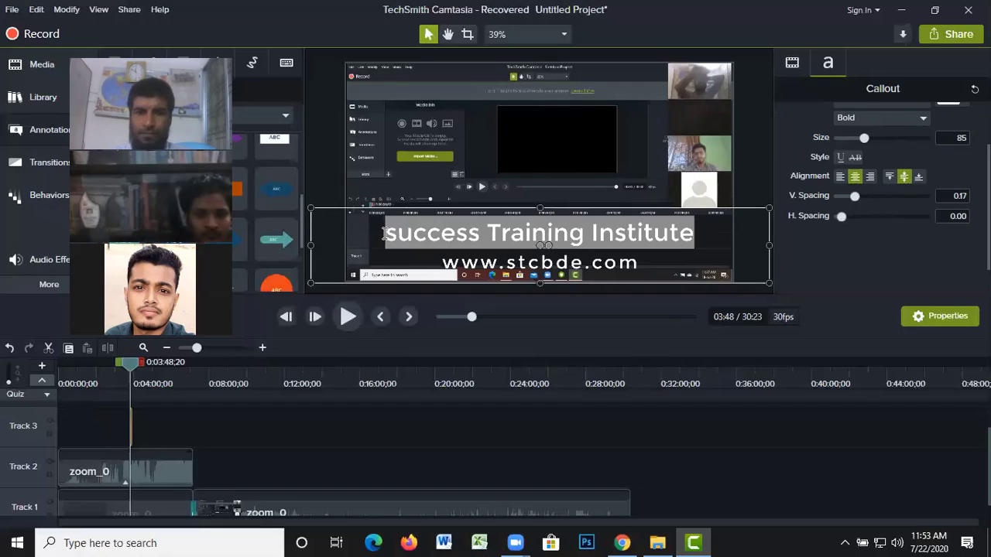
scroll(961, 216, "down", 1)
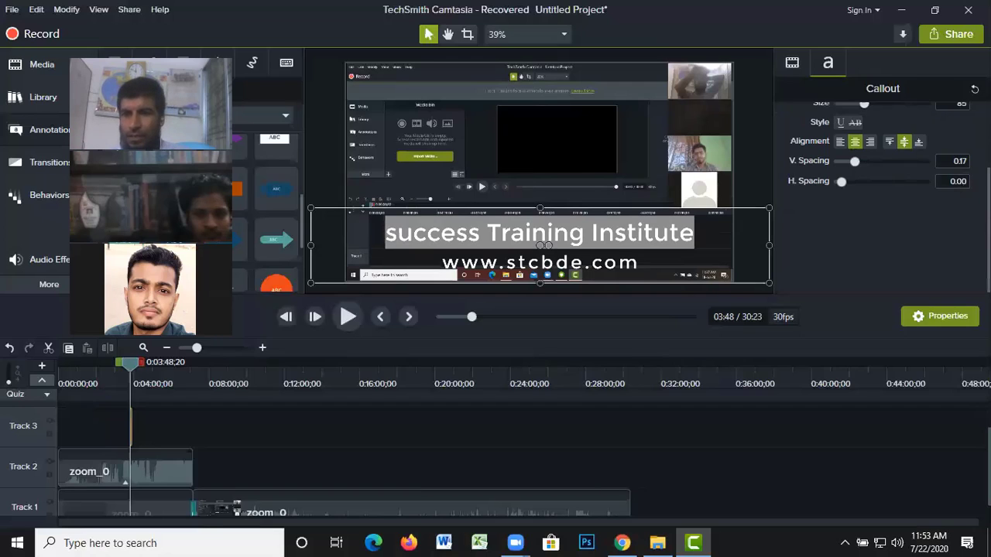
scroll(883, 201, "up", 3)
scroll(933, 179, "down", 2)
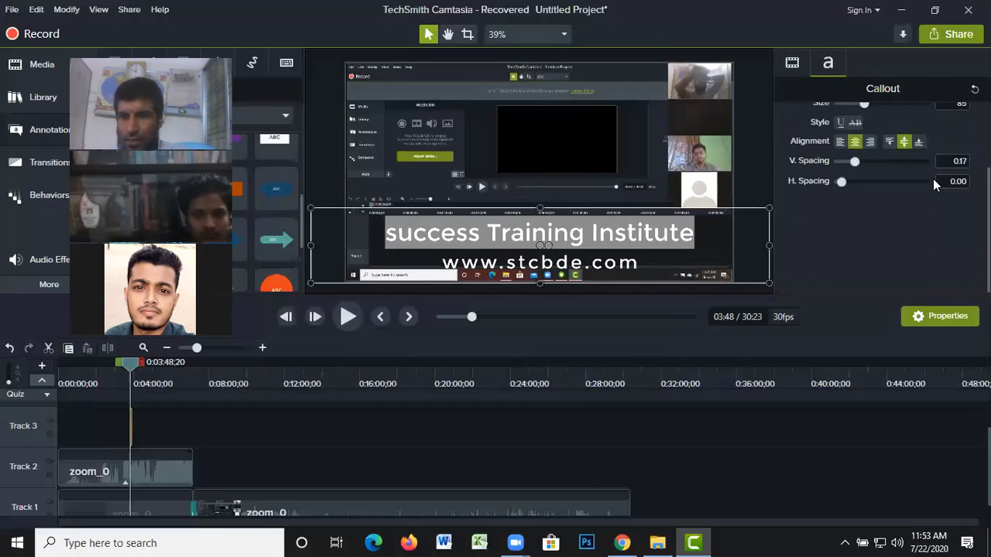
scroll(933, 179, "up", 3)
left_click(952, 162)
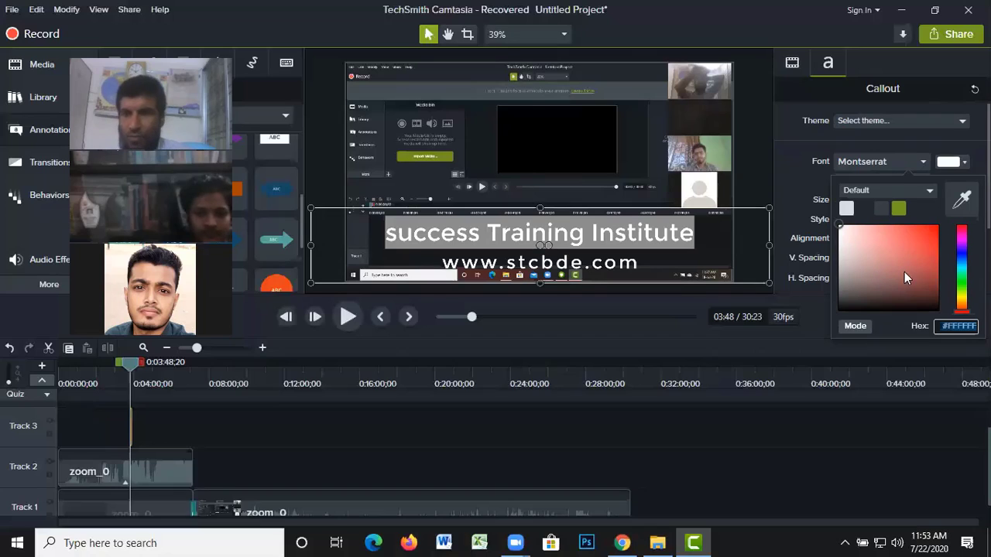
left_click(961, 252)
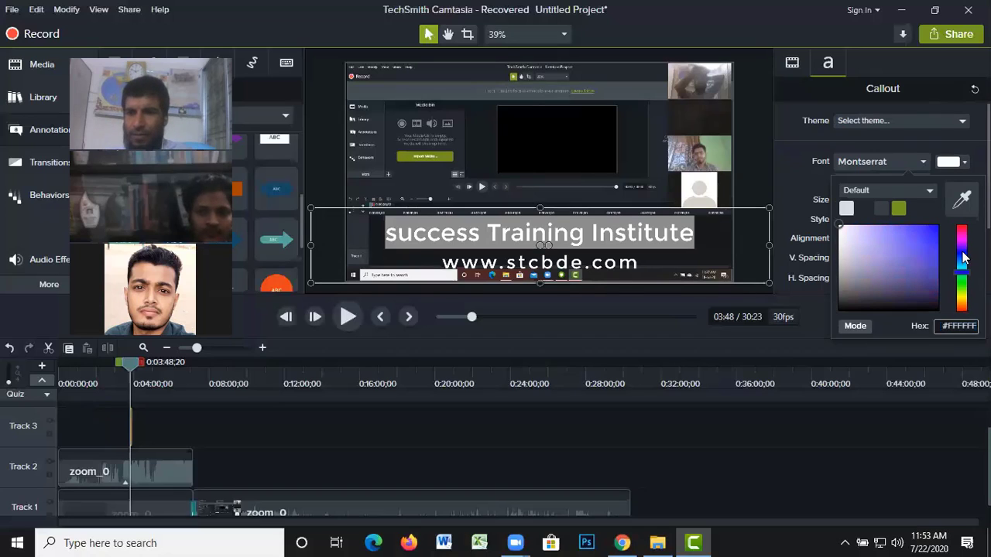
left_click_drag(935, 234, 940, 225)
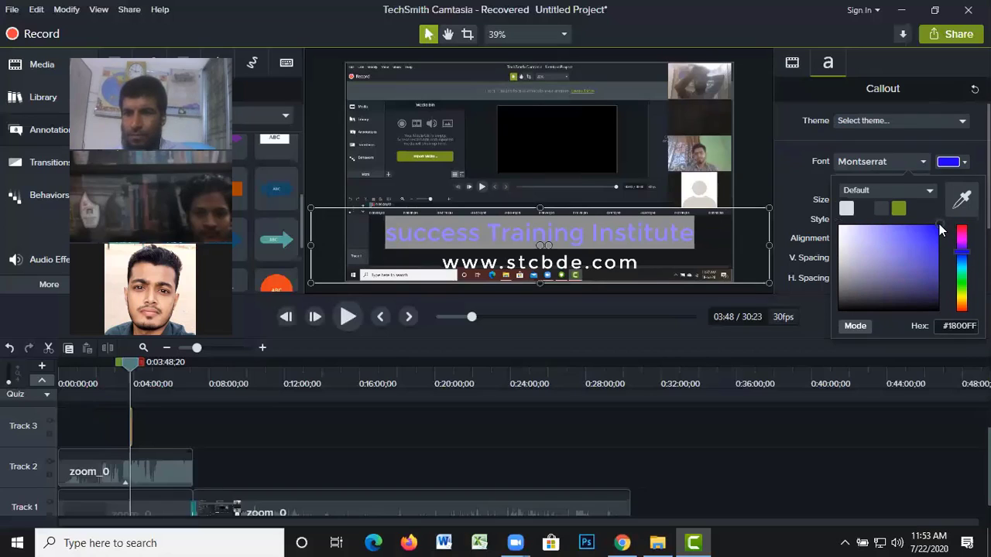
left_click(964, 258)
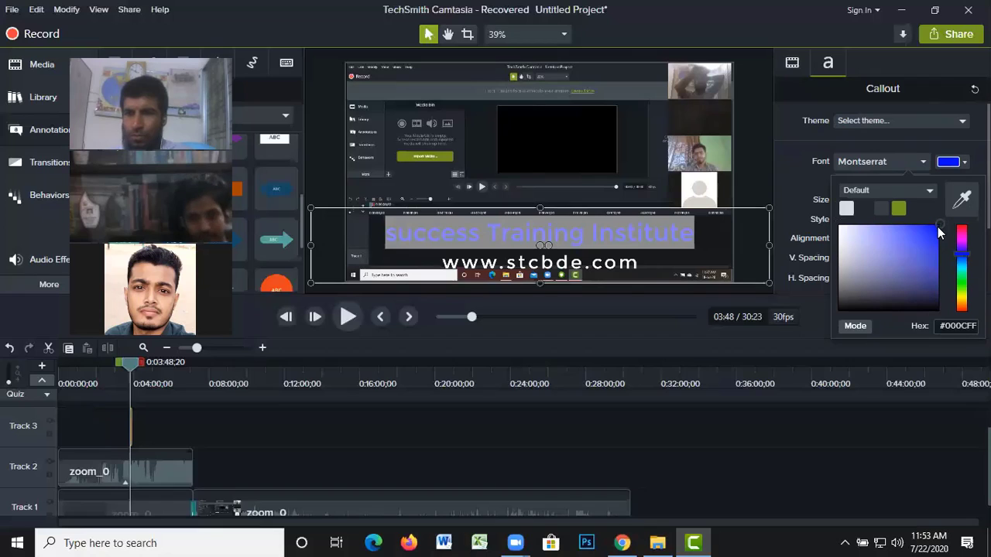
left_click(641, 237)
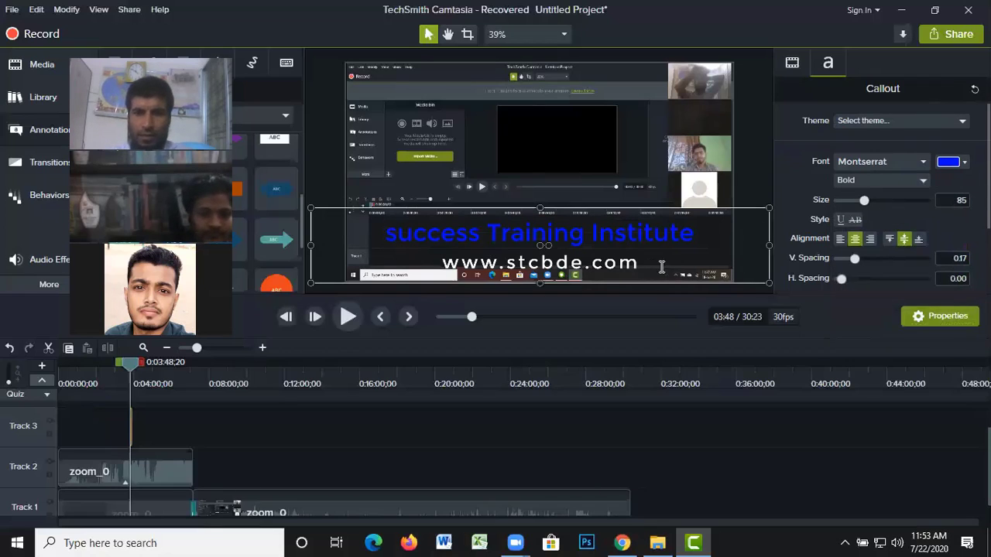
left_click_drag(643, 264, 446, 261)
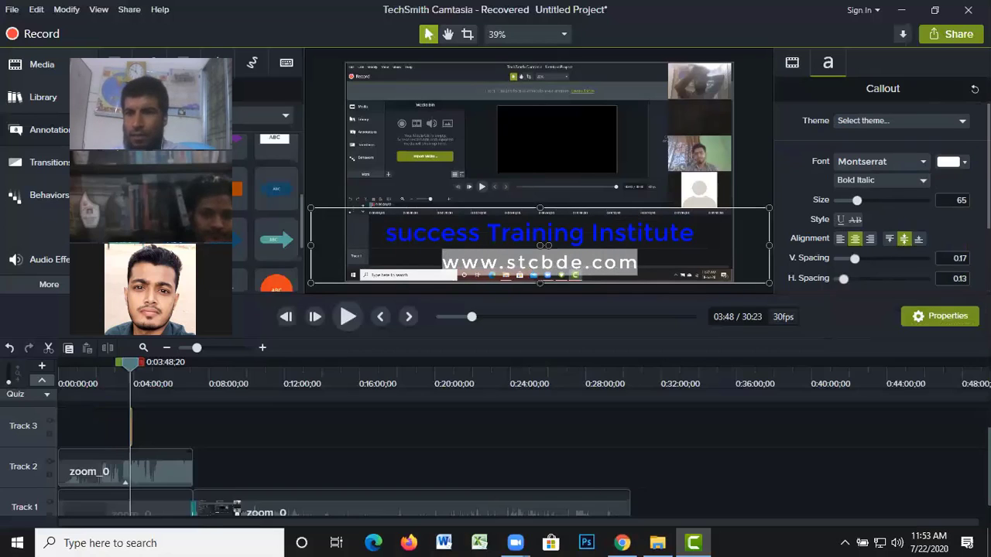
left_click(963, 161)
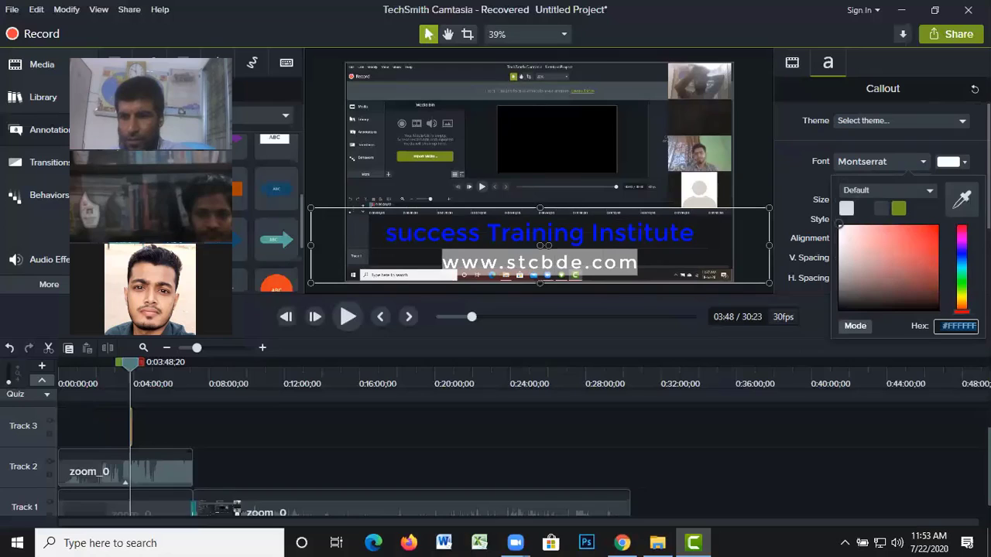
left_click(963, 297)
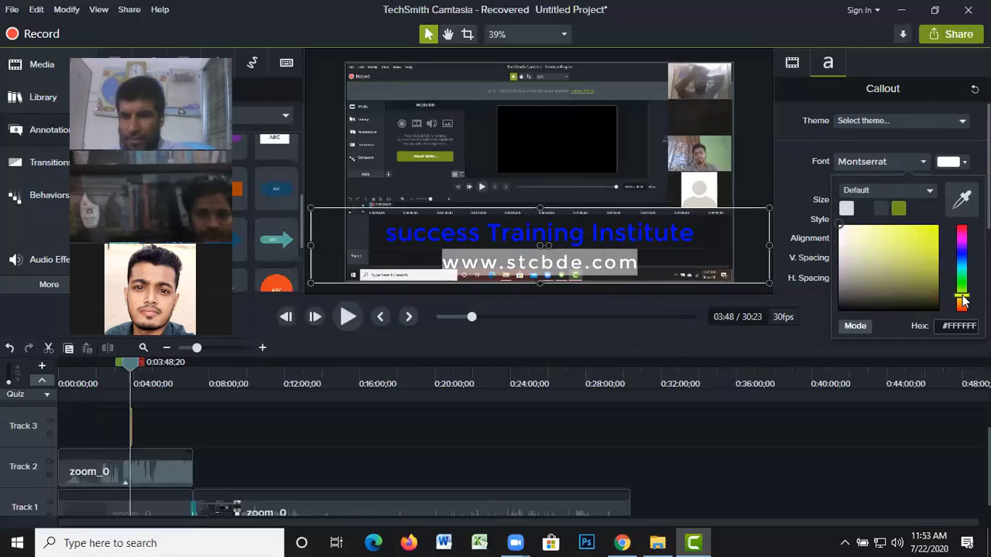
left_click(938, 226)
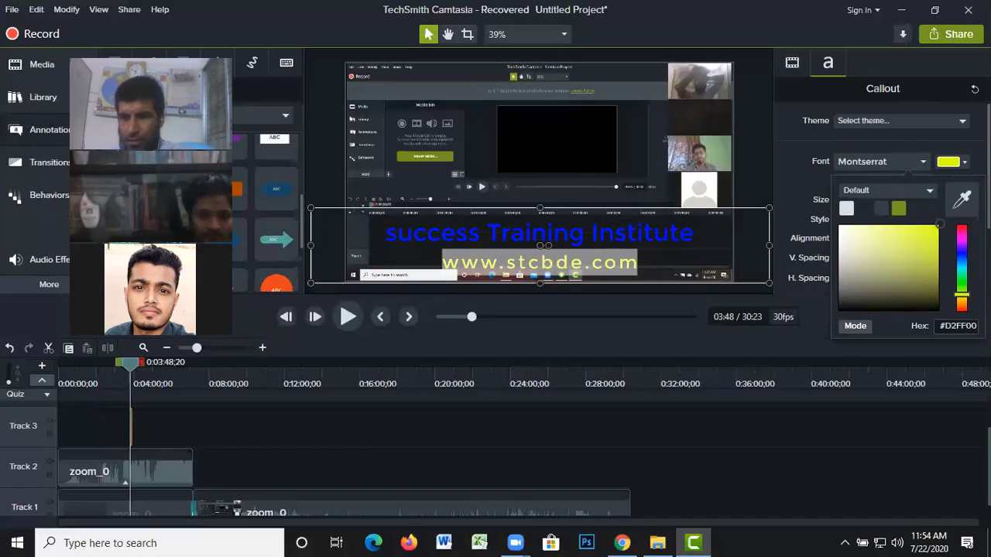
left_click(961, 299)
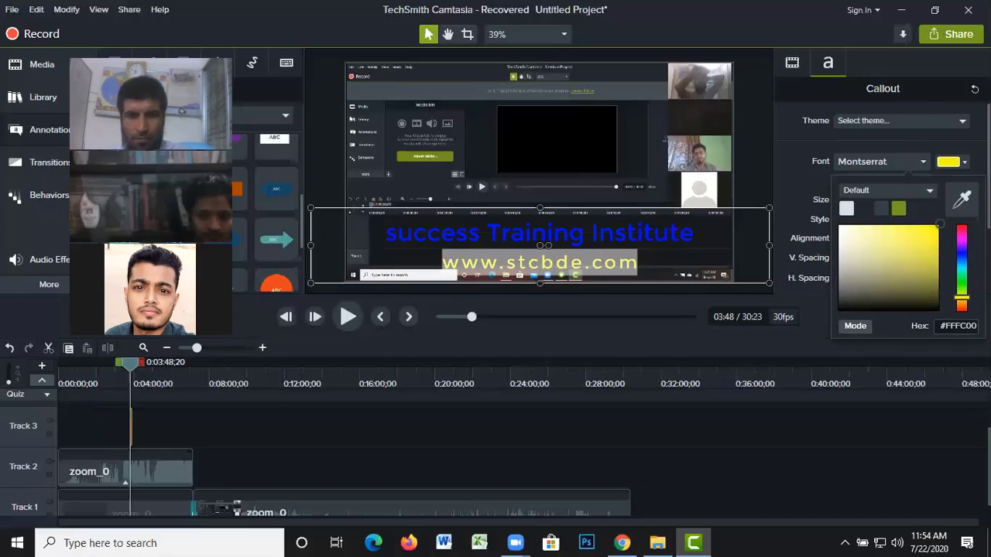
left_click_drag(964, 299, 965, 301)
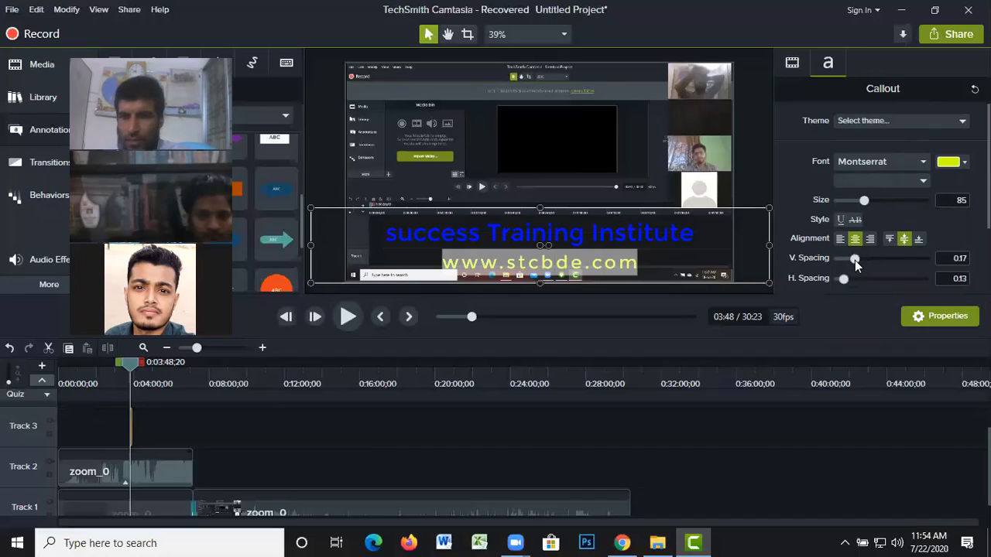
left_click(923, 181)
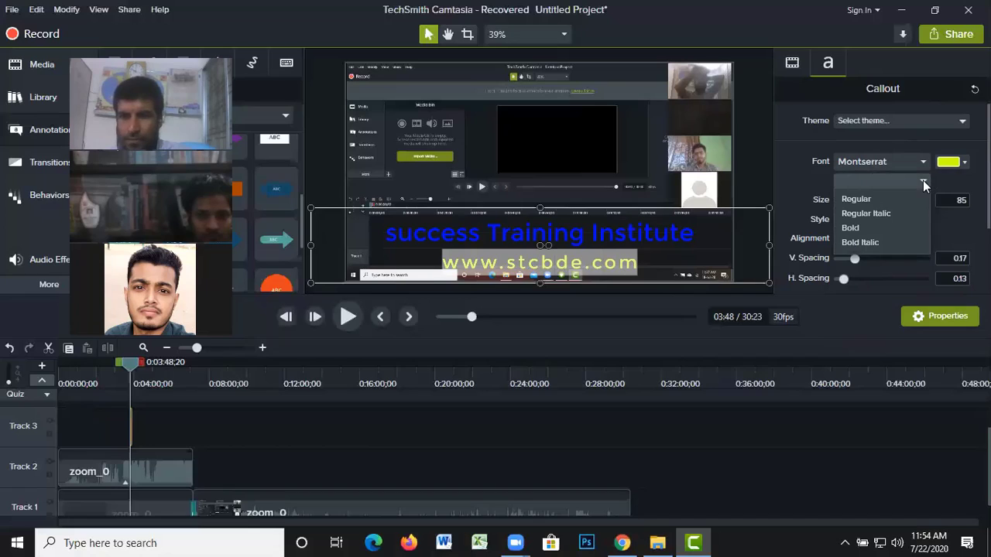
left_click(863, 243)
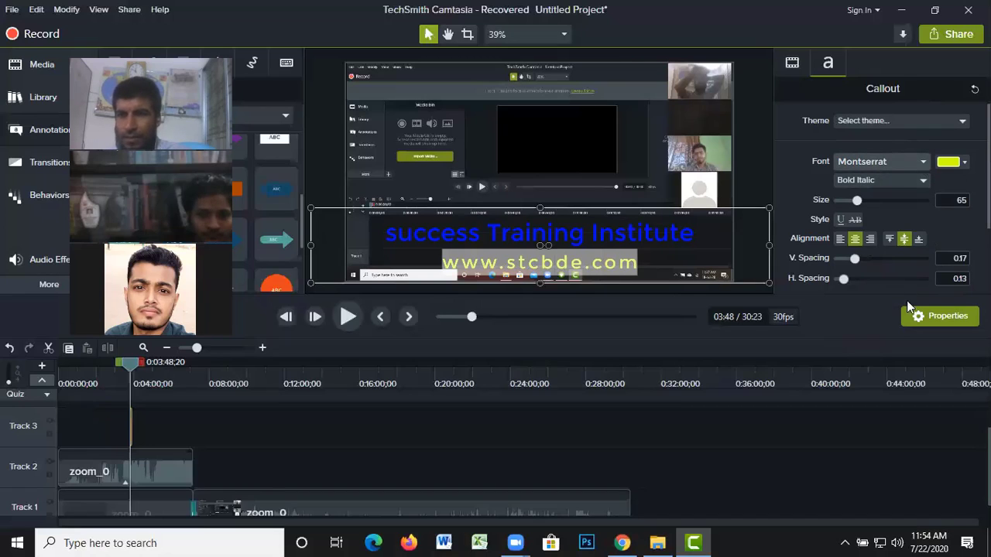
left_click(913, 160)
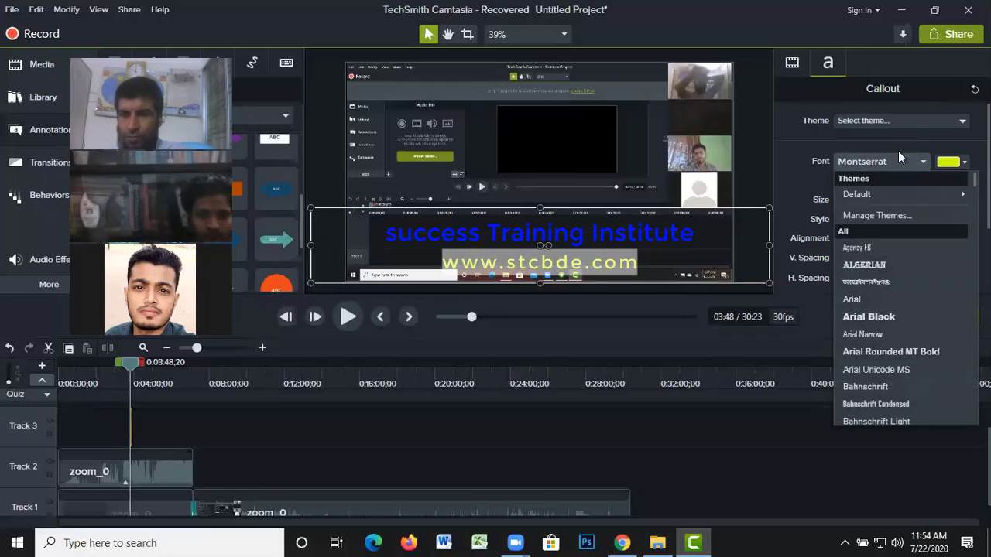
left_click(908, 159)
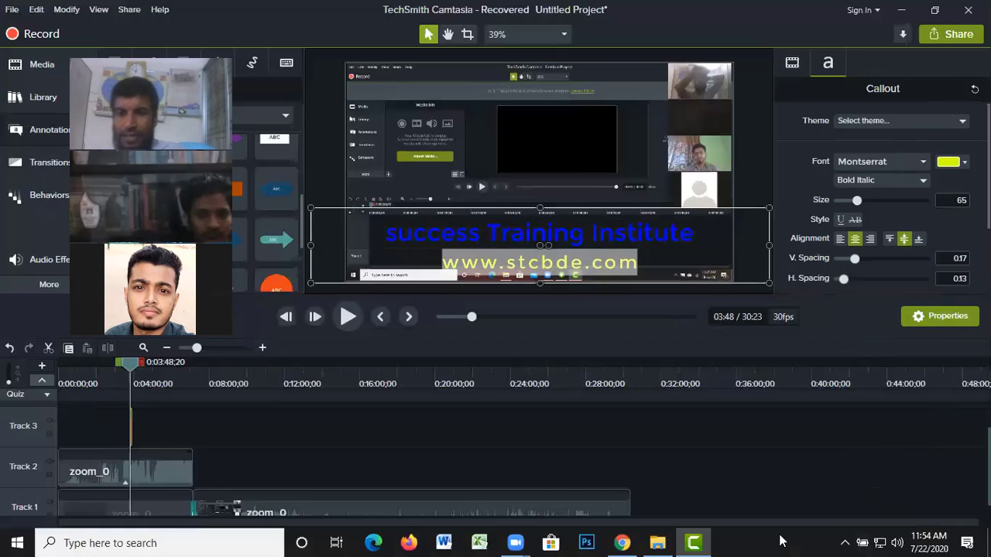
left_click(844, 542)
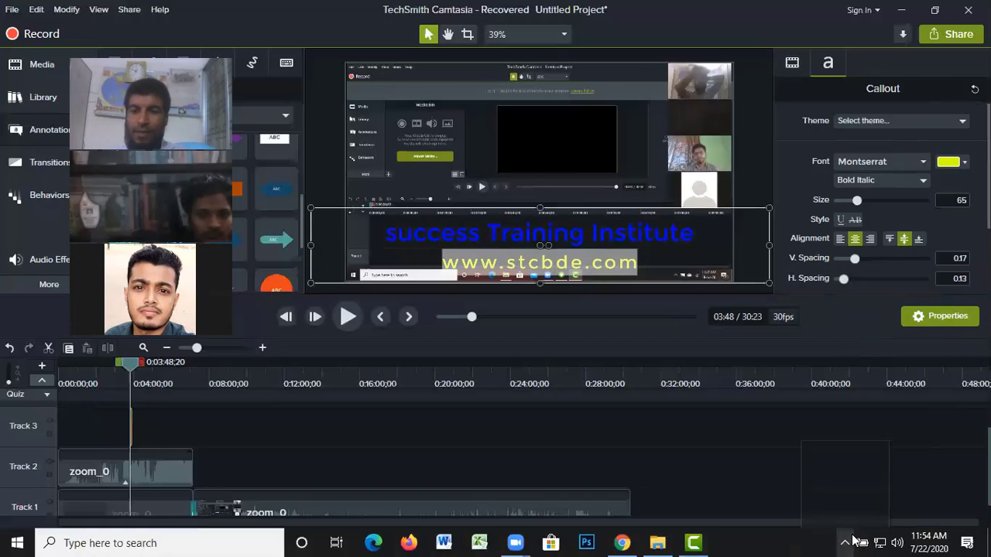
left_click(796, 541)
scroll(946, 212, "down", 1)
scroll(958, 243, "down", 2)
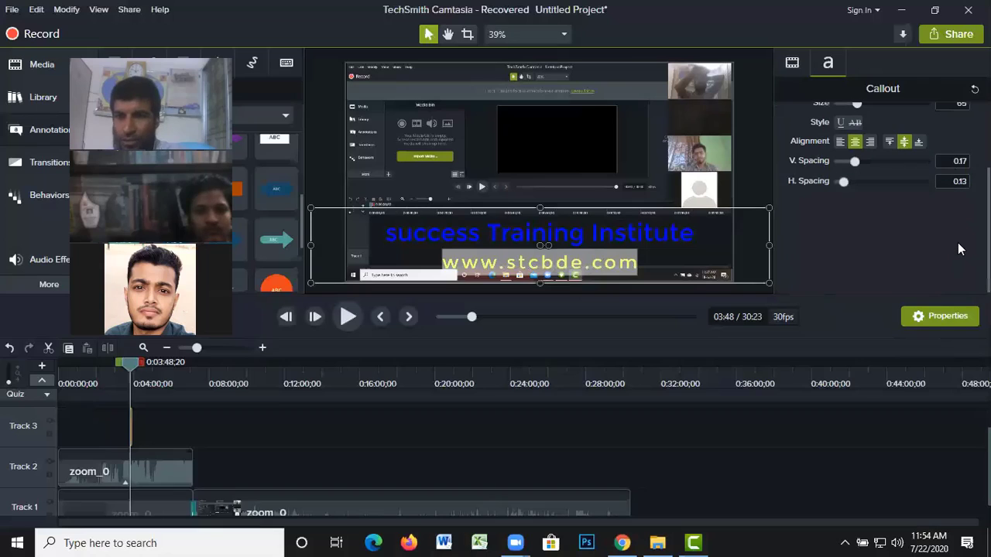
scroll(959, 225, "up", 3)
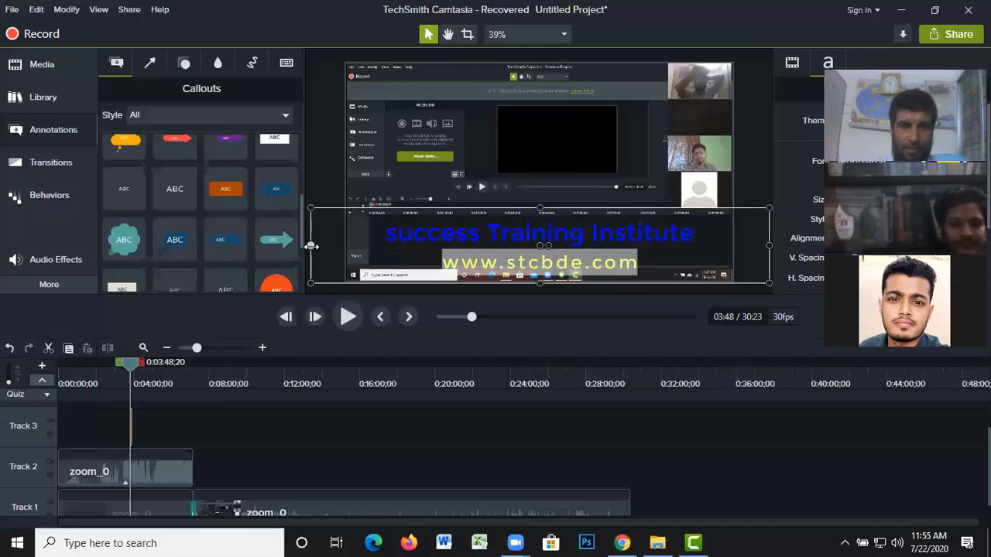
- Narrow the callout box on both sides so that it matches the width of the video frame
left_click_drag(310, 246, 347, 246)
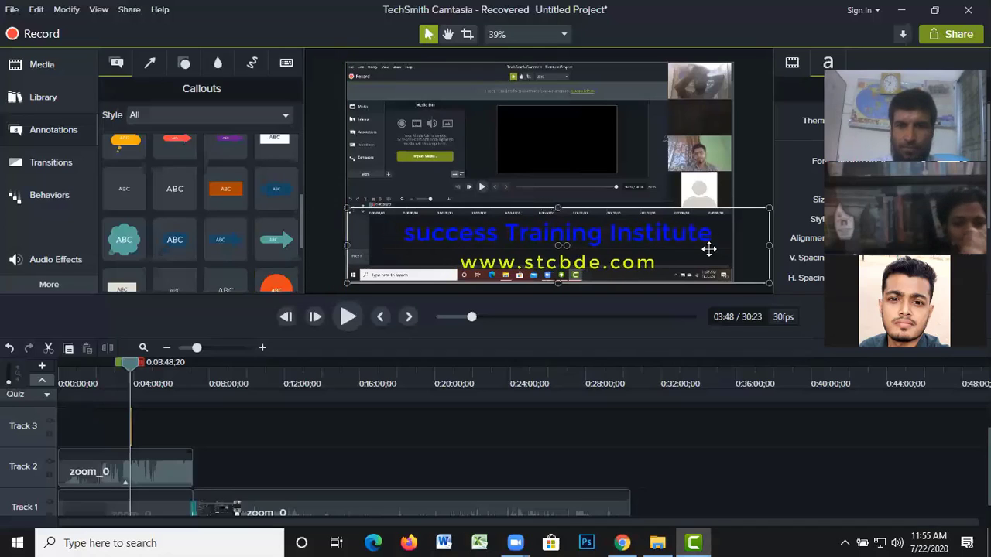
left_click_drag(757, 243, 734, 242)
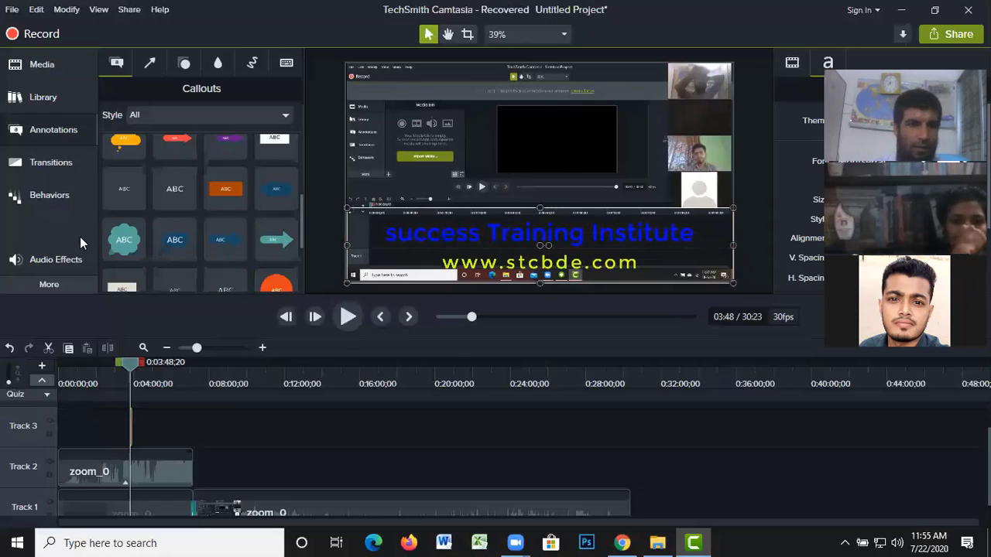
- Extend the Text callout clip on Track 3 to the end of the Track 1 recording and preview it
left_click(54, 162)
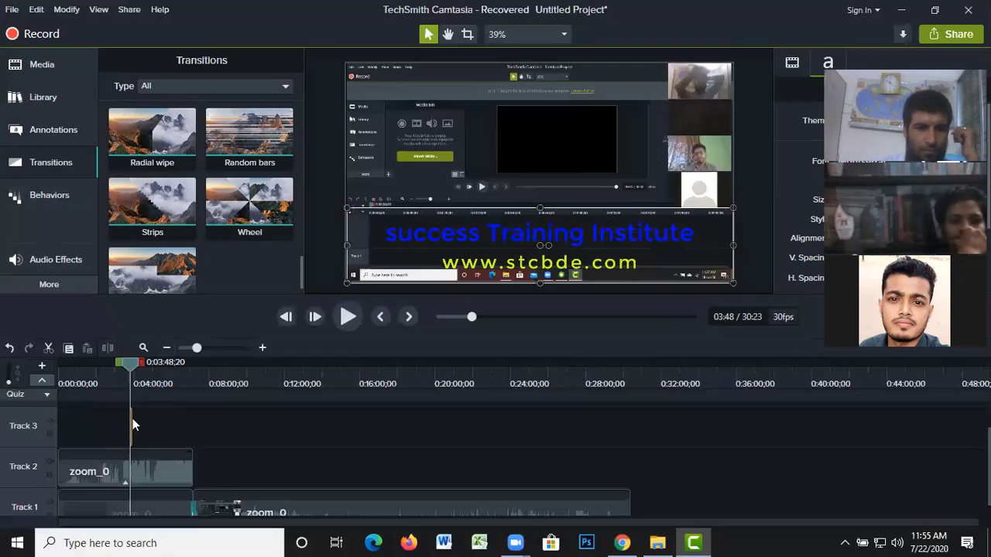
left_click_drag(131, 424, 155, 419)
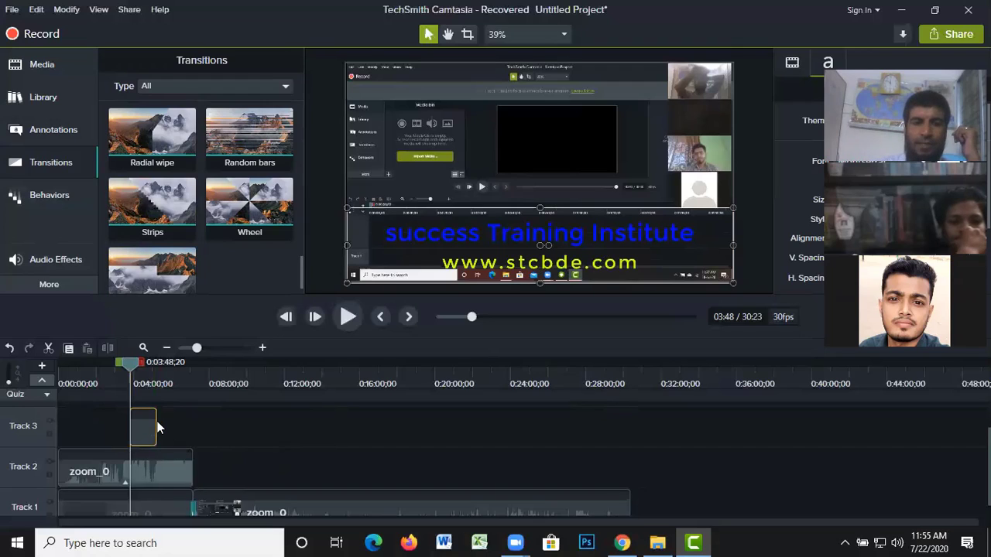
left_click_drag(156, 420, 617, 445)
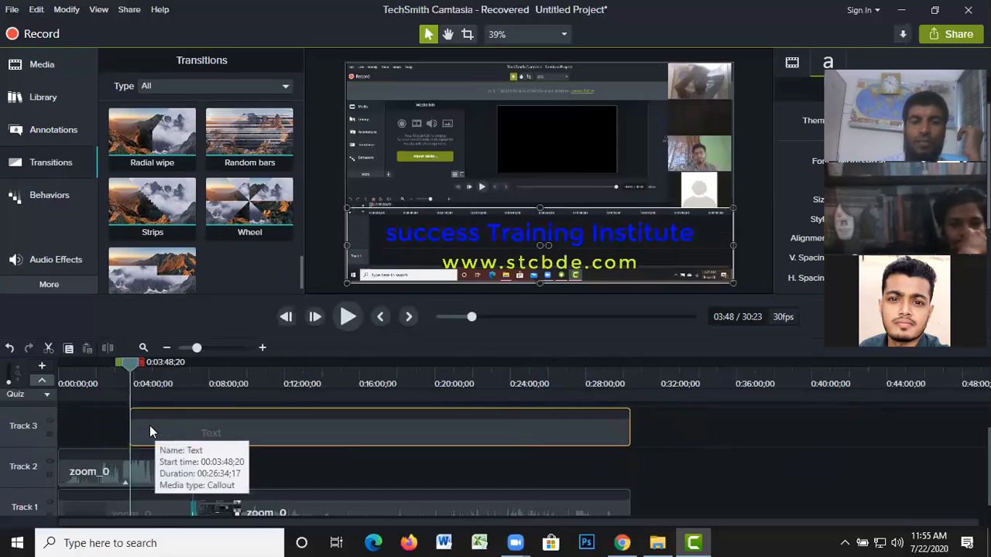
left_click(349, 318)
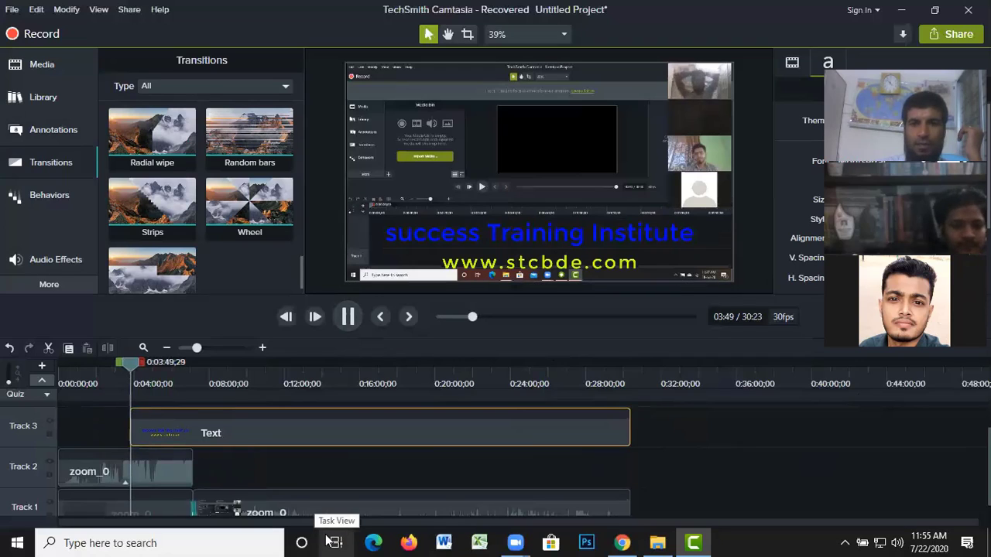
left_click(347, 318)
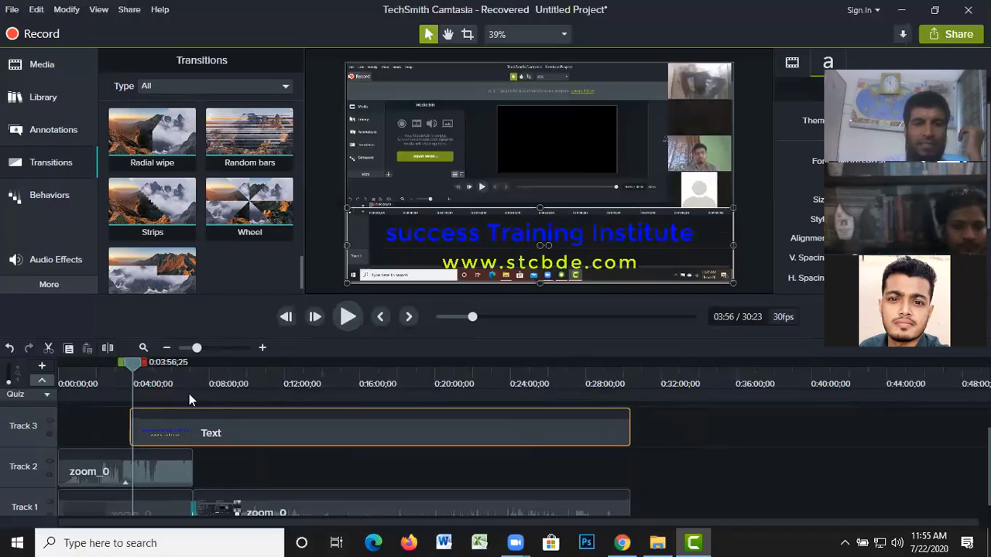
- Stretch the start of the Text clip on Track 3 back to the beginning of the timeline
left_click(205, 375)
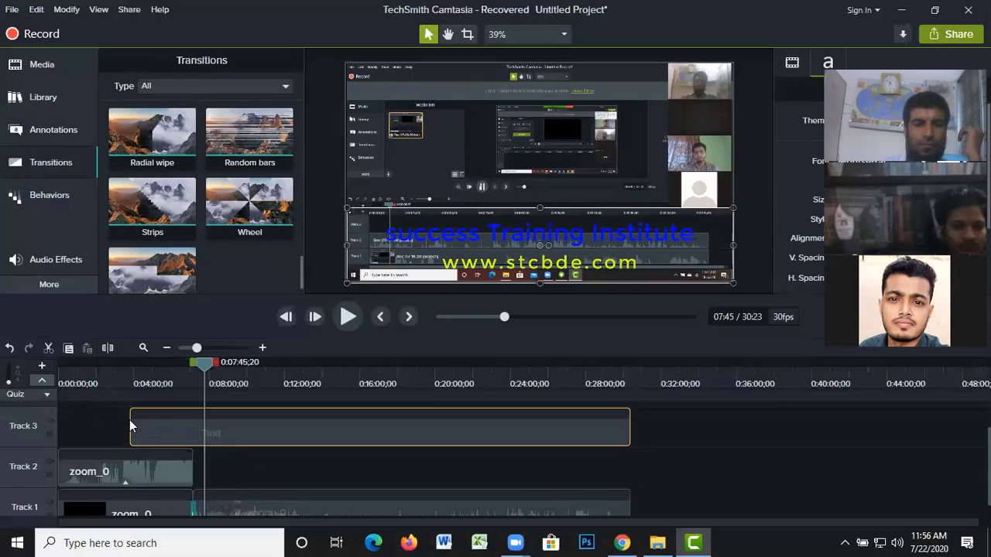
left_click_drag(131, 425, 59, 428)
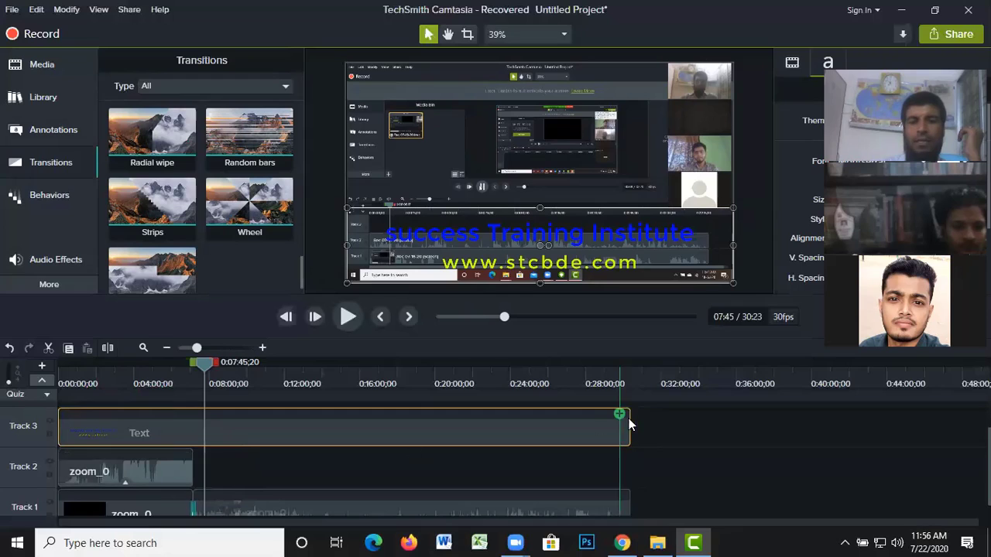
- Trim the Text clip to the last few minutes of the recording and preview it from 0:27:13;02
left_click_drag(628, 425, 592, 447)
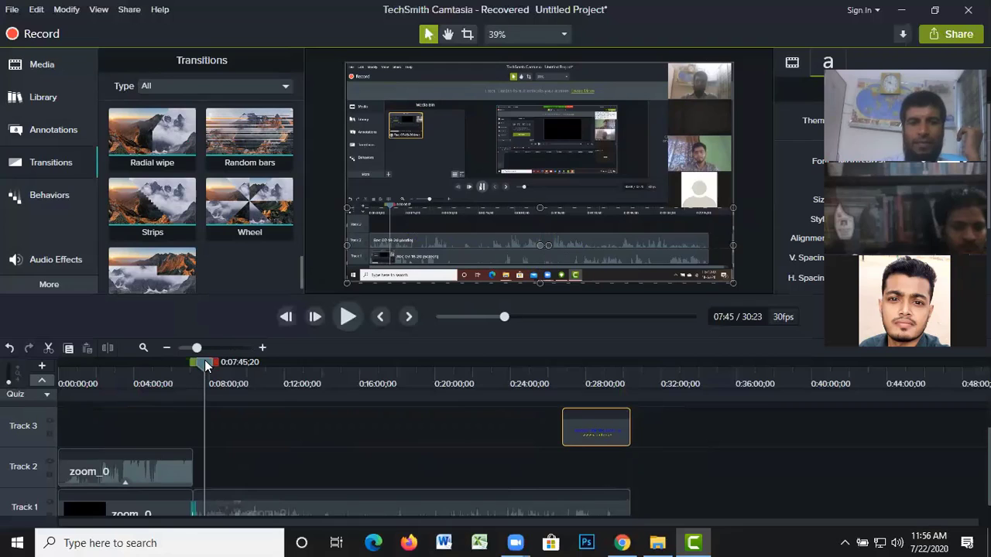
left_click_drag(431, 376, 570, 378)
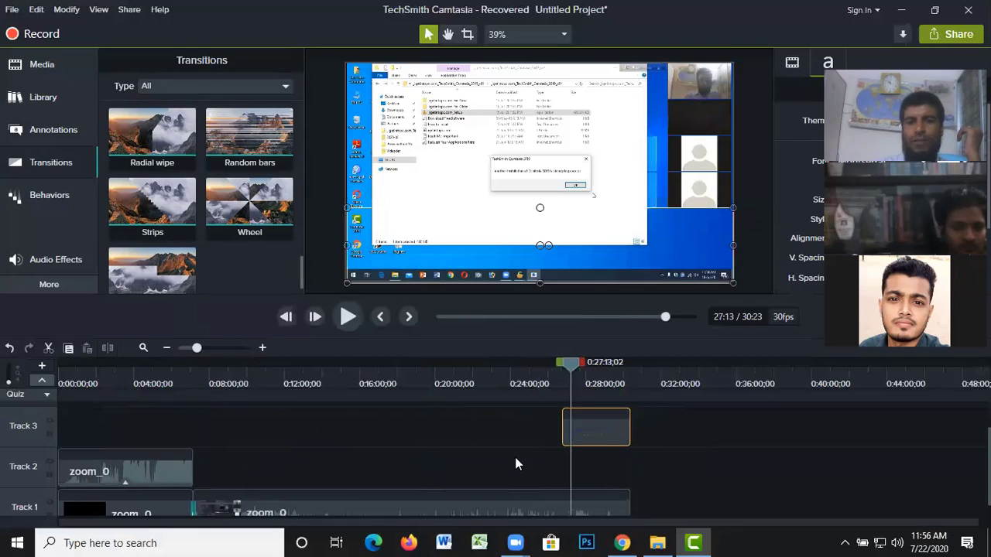
left_click(347, 316)
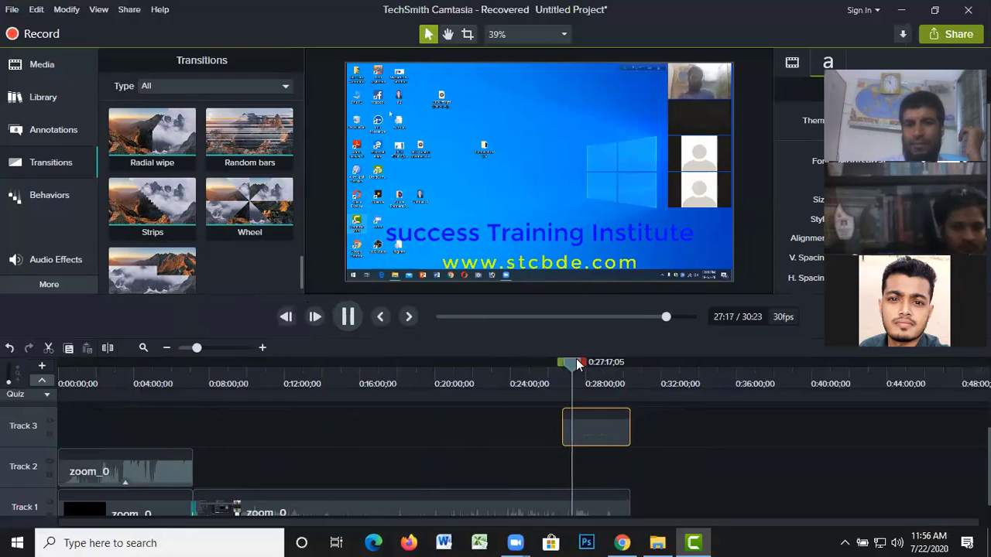
- Move the Text clip on Track 3 to start at 0:08:52;21 and shorten it slightly from its end
left_click_drag(561, 365, 226, 385)
left_click_drag(611, 426, 268, 433)
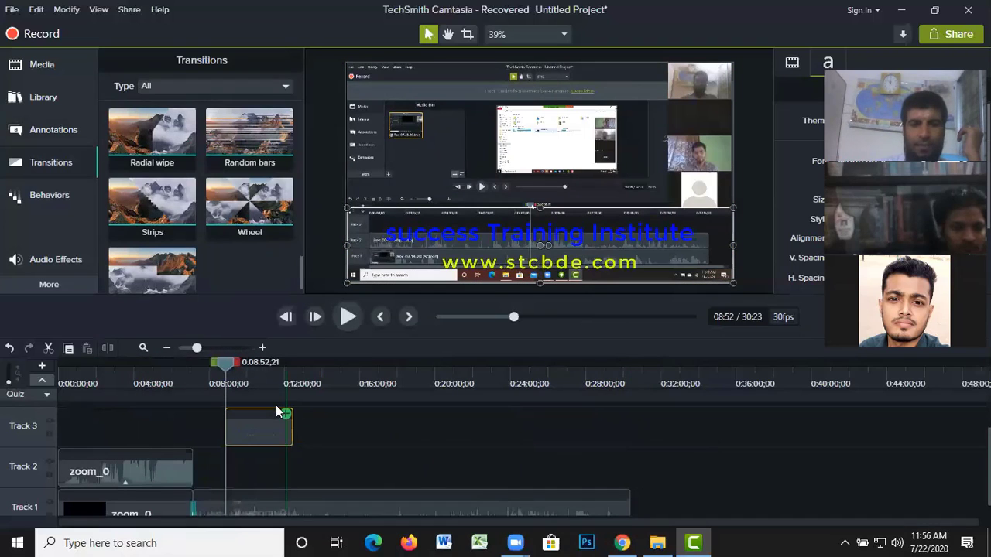
left_click_drag(293, 422, 281, 422)
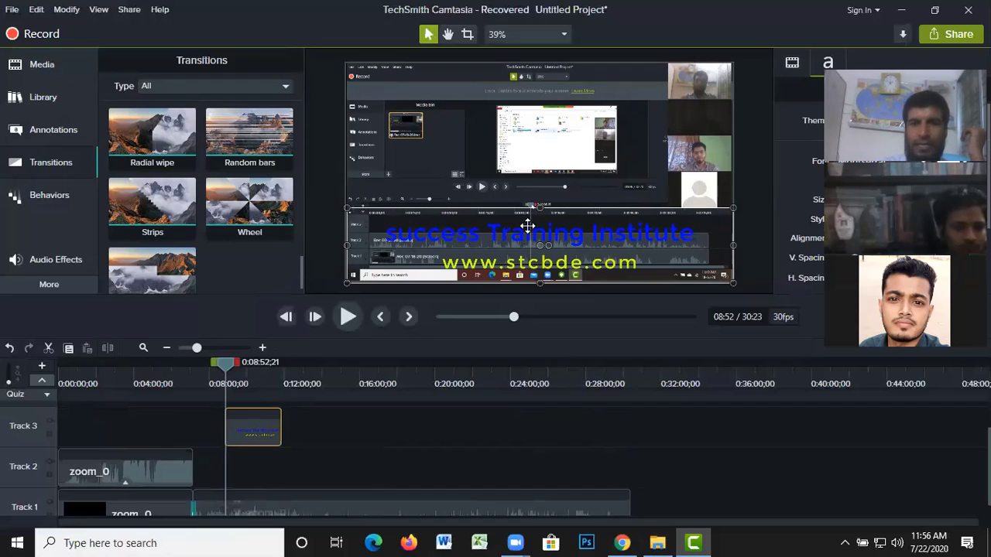
- Reduce the callout box's height from its upper edge so the text sits lower in the video frame
left_click_drag(540, 208, 540, 225)
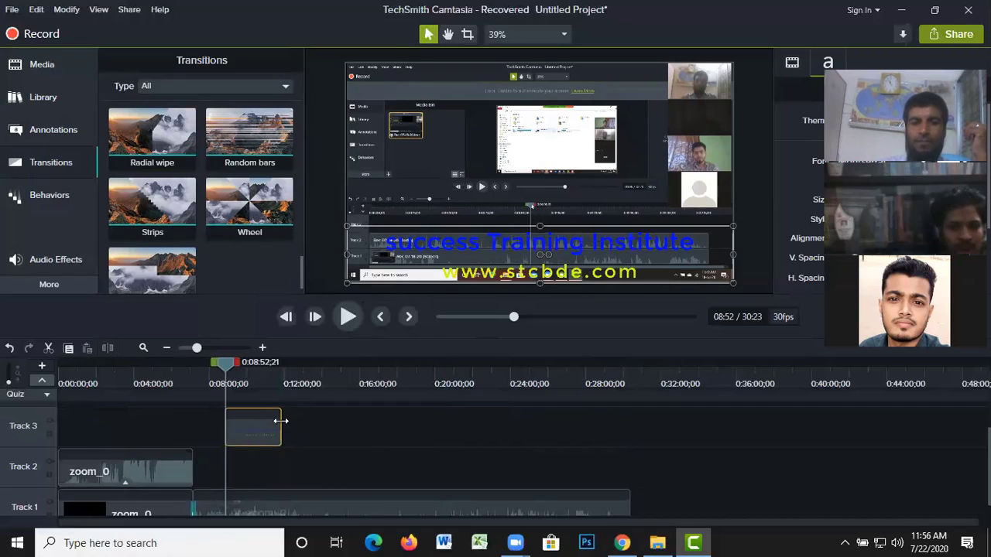
- Shorten the Text clip to under a minute, and extend its end to the end of the Track 1 recording
left_click_drag(281, 421, 240, 422)
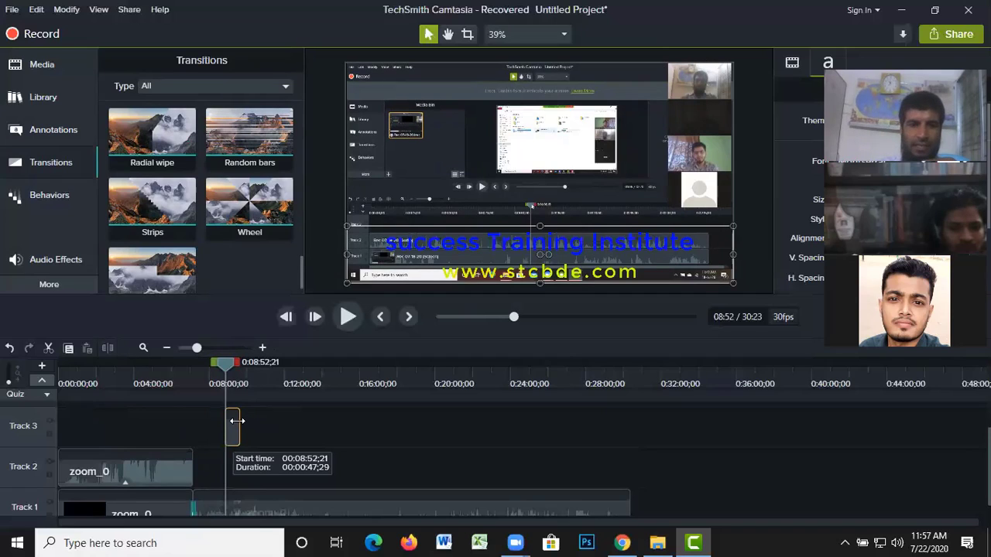
left_click_drag(237, 421, 232, 420)
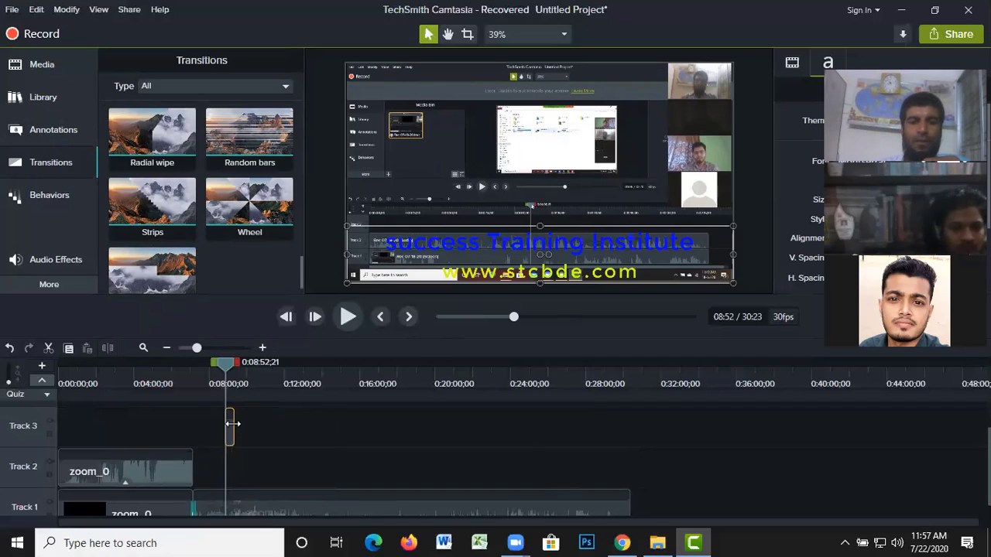
left_click_drag(232, 425, 630, 435)
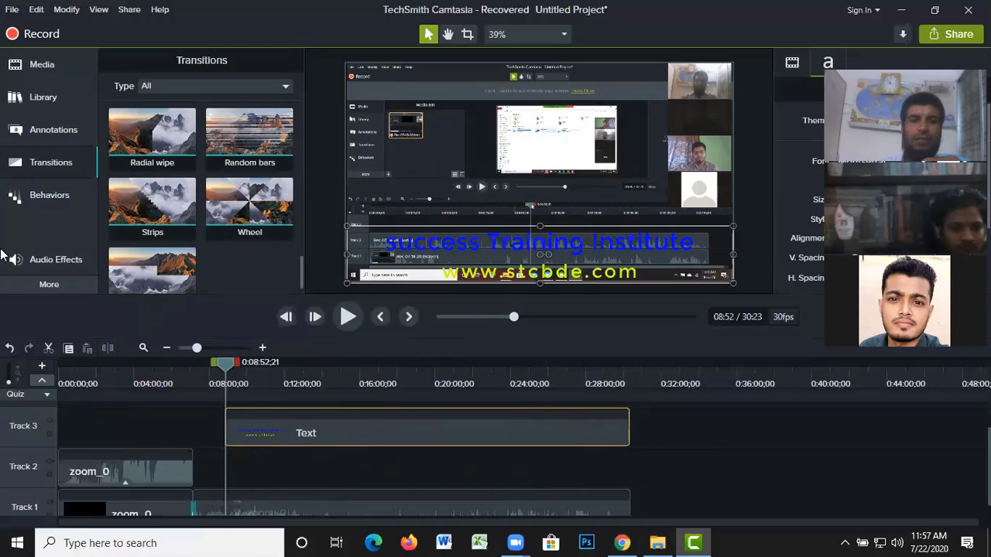
- Browse the available transitions and their type categories, including Zig zag and Radial wipe
scroll(160, 217, "down", 1)
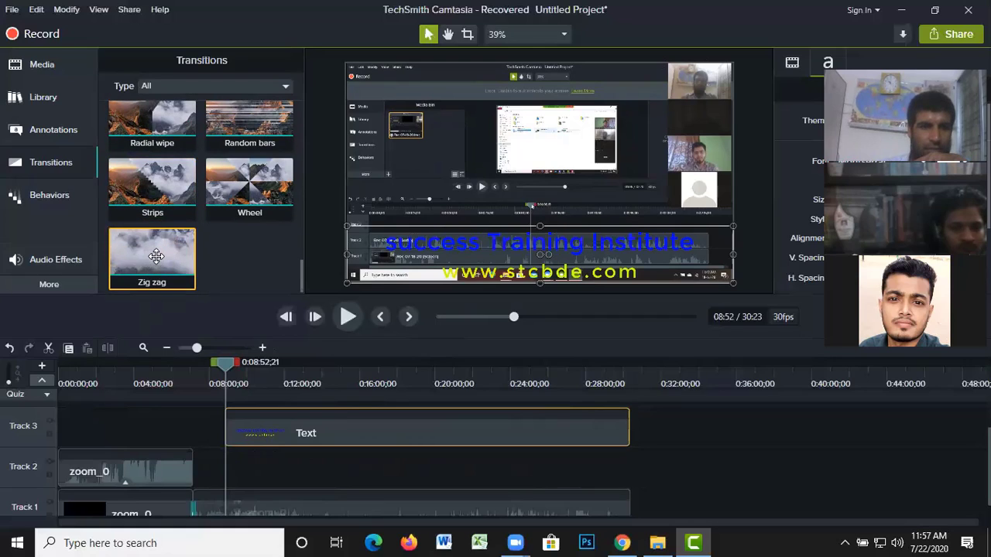
left_click(283, 88)
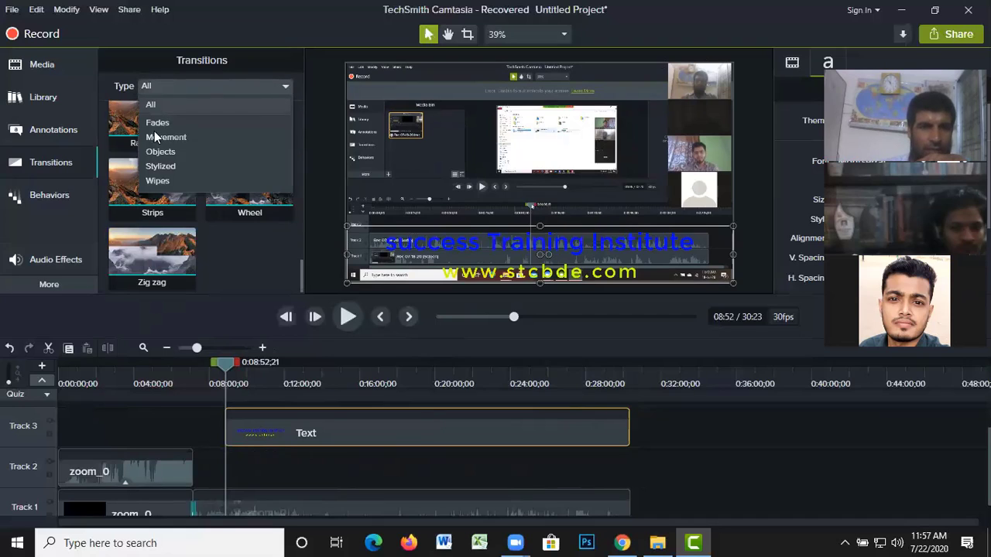
left_click(153, 203)
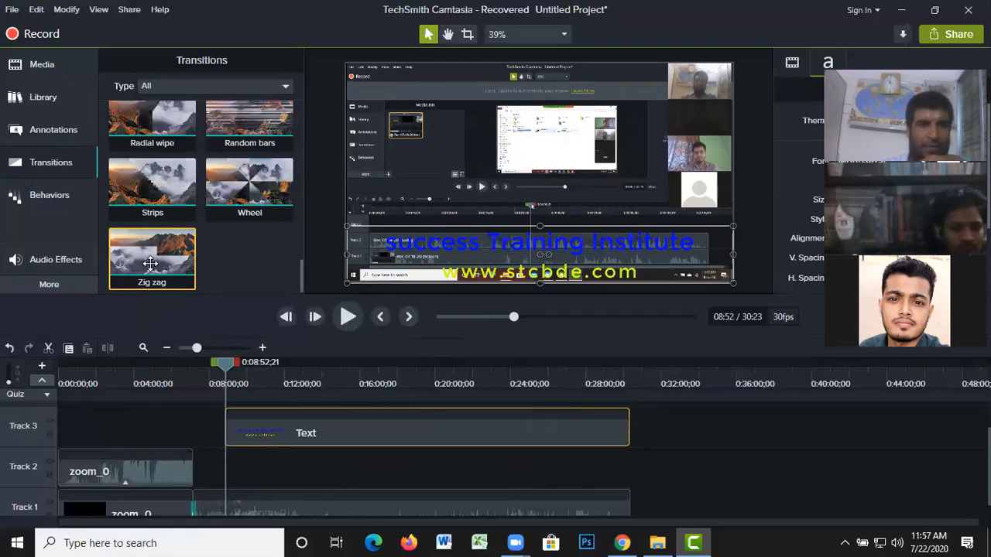
scroll(181, 176, "up", 1)
scroll(201, 184, "up", 1)
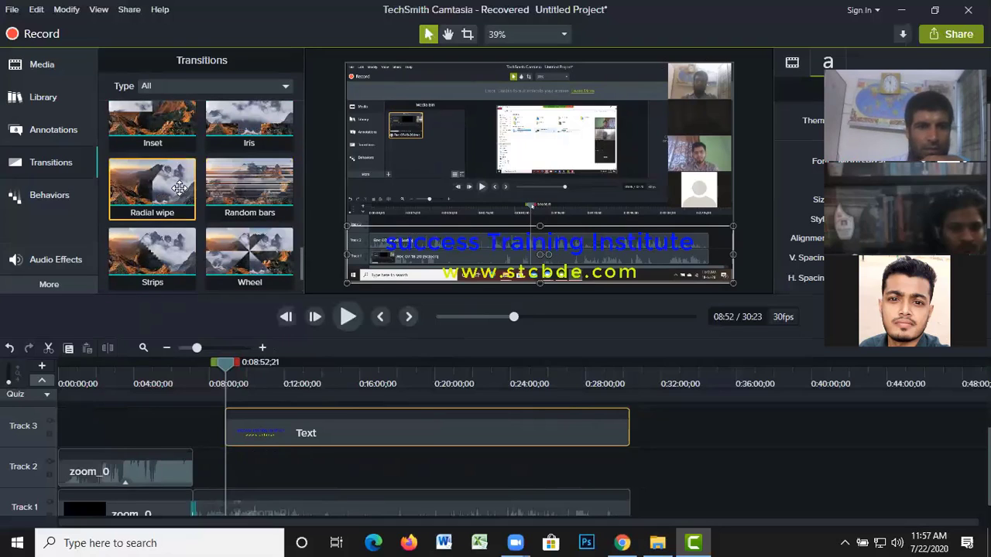
- Preview the callout from 0:08:52;21 and examine the text behaviors, such as Explode, Shifting, Reveal and Jump And Fall
left_click(58, 200)
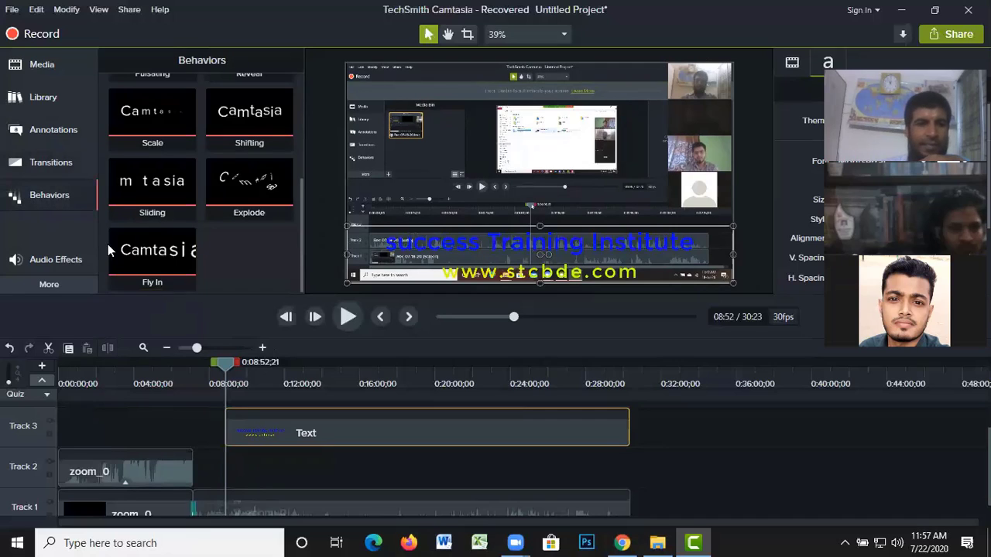
left_click(346, 317)
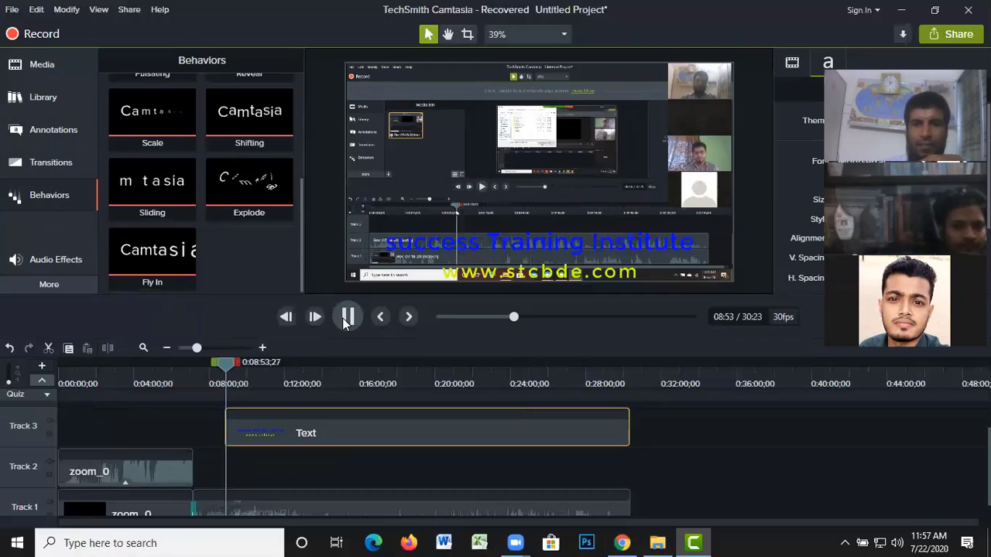
left_click(347, 315)
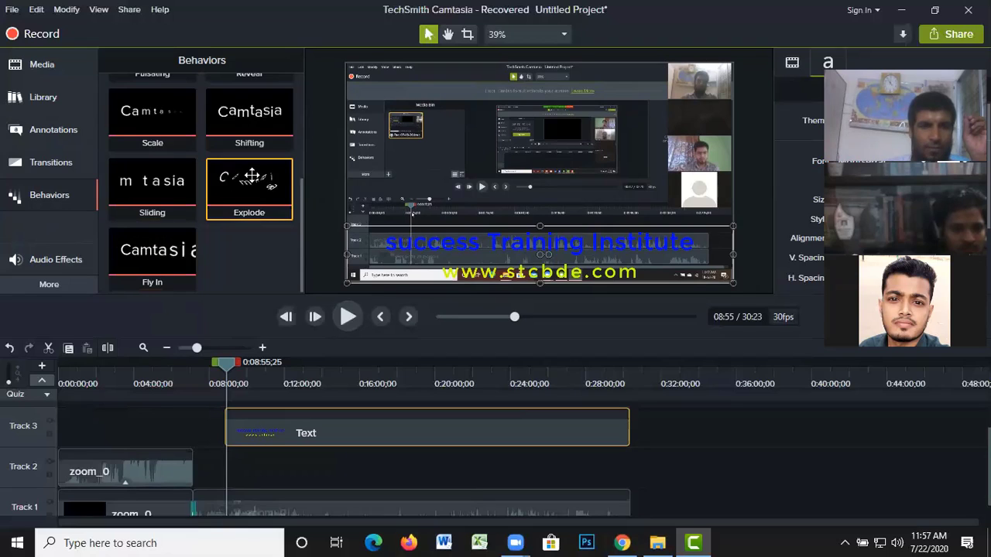
scroll(252, 177, "up", 2)
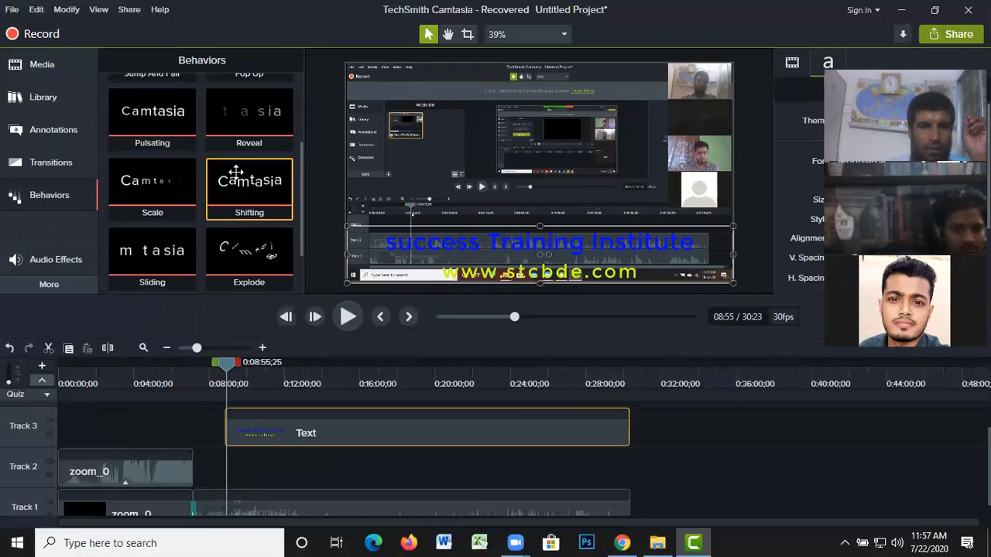
scroll(236, 175, "up", 2)
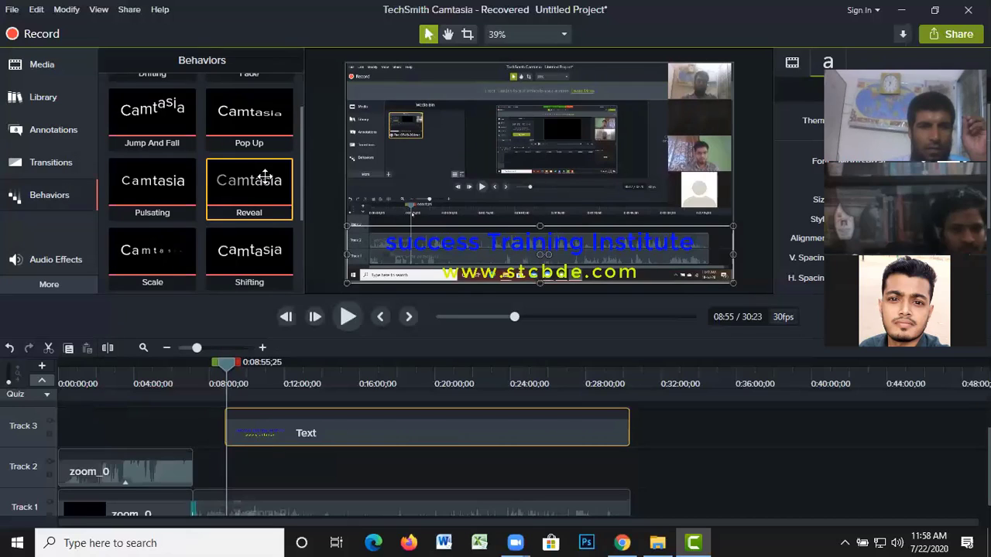
scroll(255, 176, "up", 1)
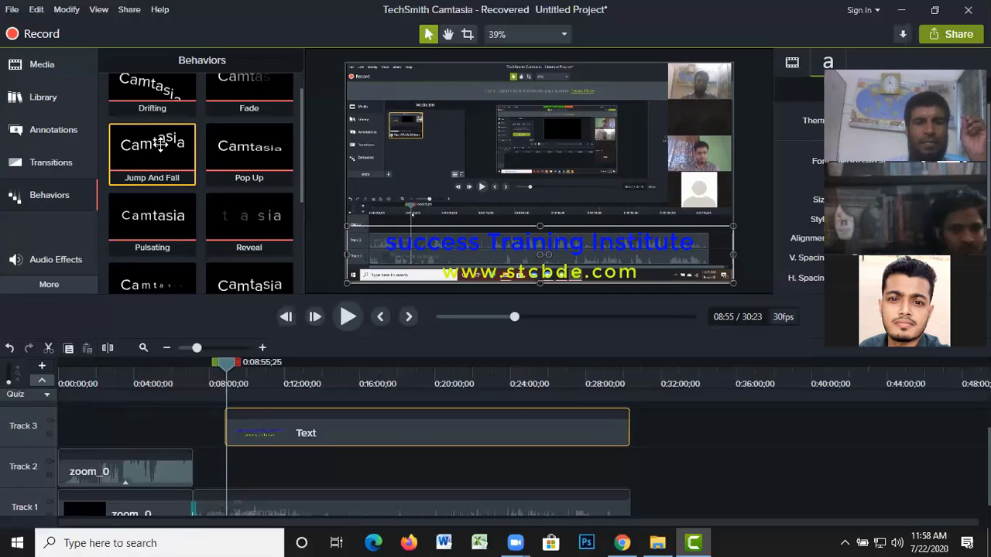
- Apply the Jump And Fall behavior to the whole Text clip on Track 3 and preview the animation up to 0:11:26;12
left_click(221, 159)
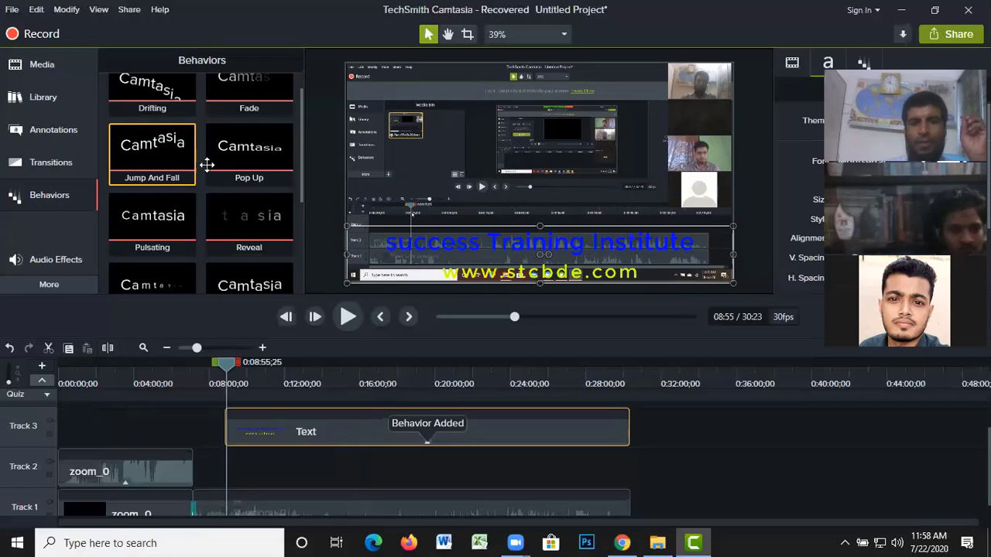
left_click(347, 319)
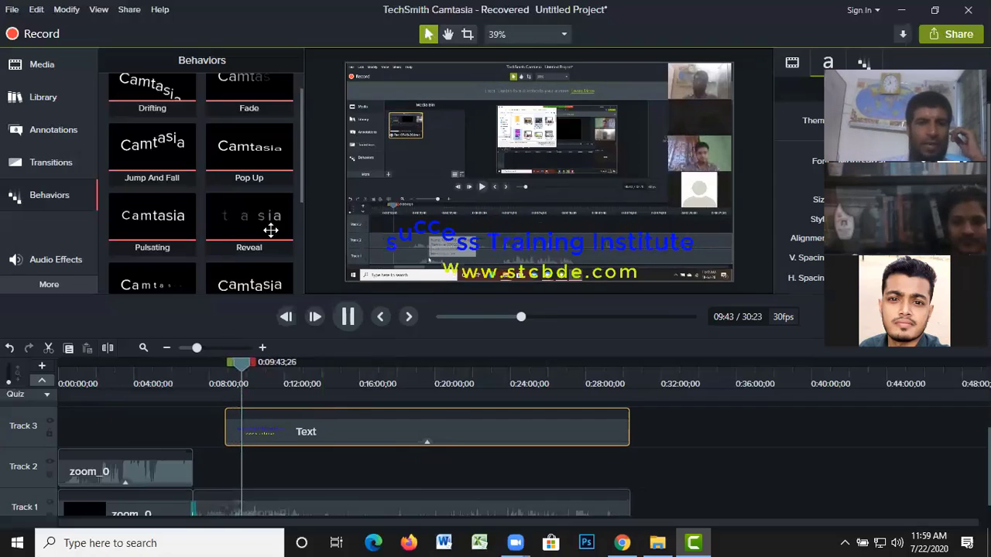
key("space")
scroll(224, 263, "down", 1)
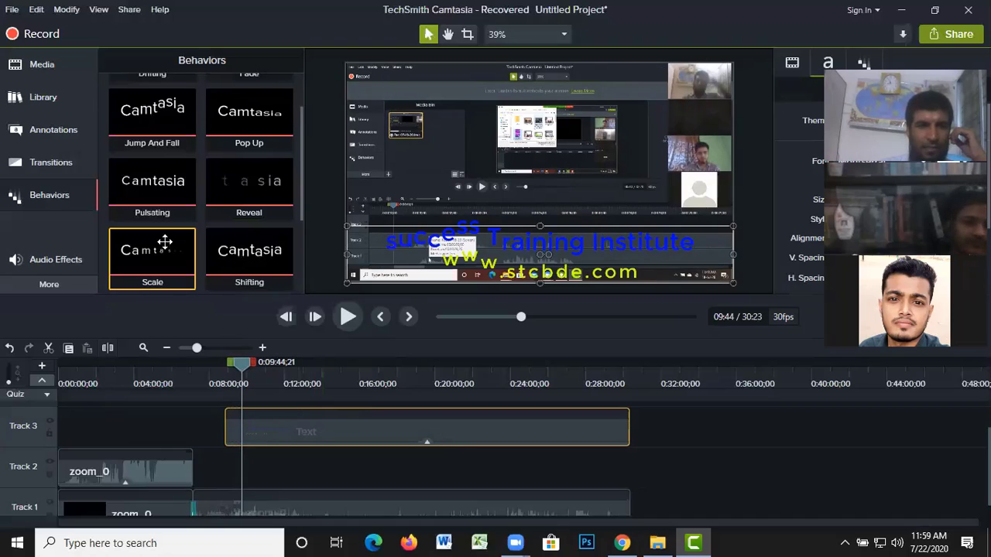
scroll(159, 229, "down", 1)
scroll(233, 248, "down", 1)
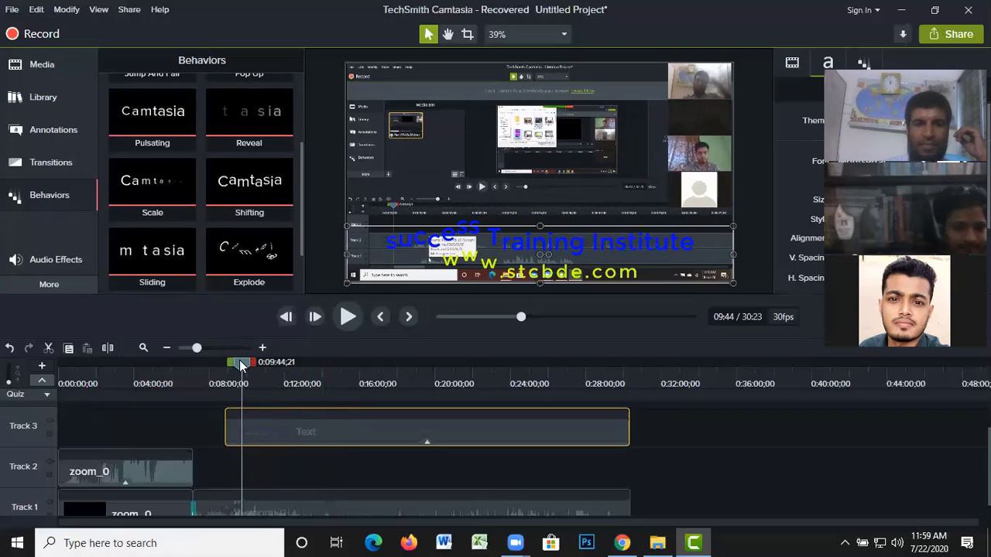
mouse_move(259, 378)
left_mouse_down()
mouse_move(328, 395)
mouse_move(273, 376)
left_mouse_up()
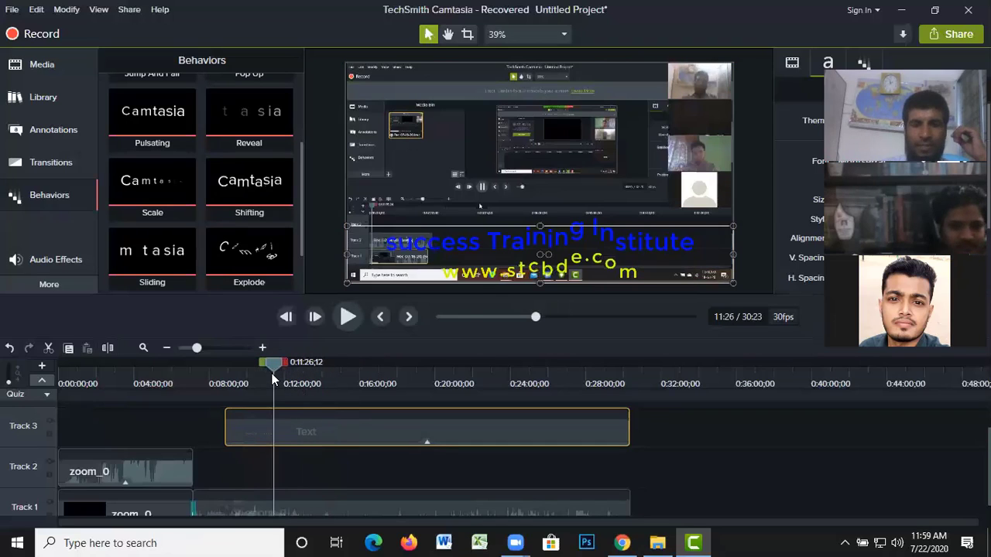
- Show the Text clip's effects, delete the clip, and undo the deletion
left_click_drag(425, 443, 427, 447)
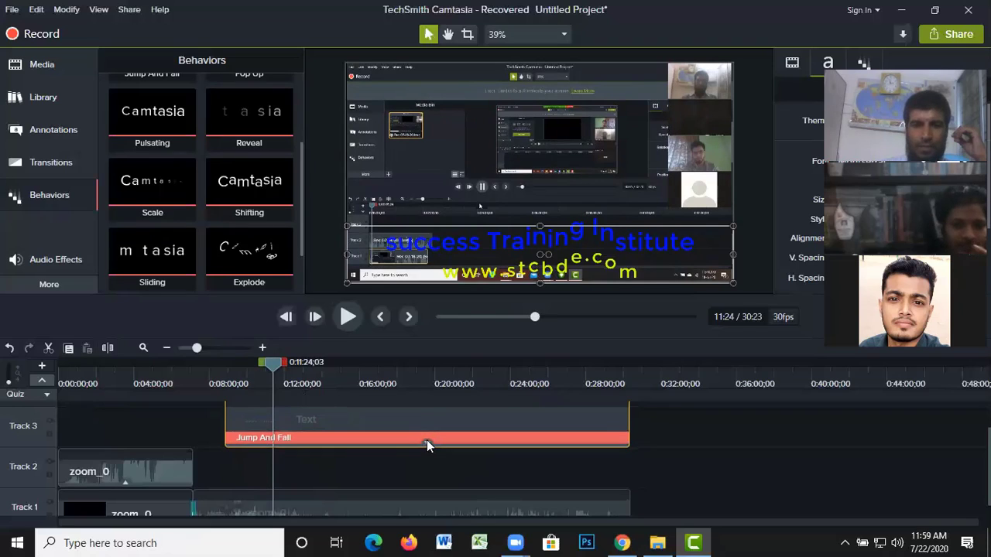
right_click(427, 441)
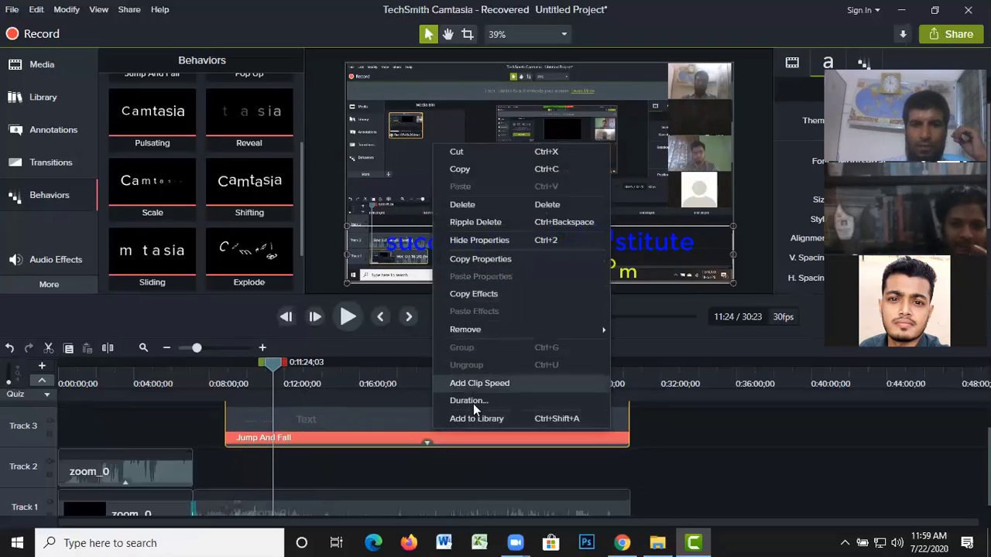
left_click(463, 205)
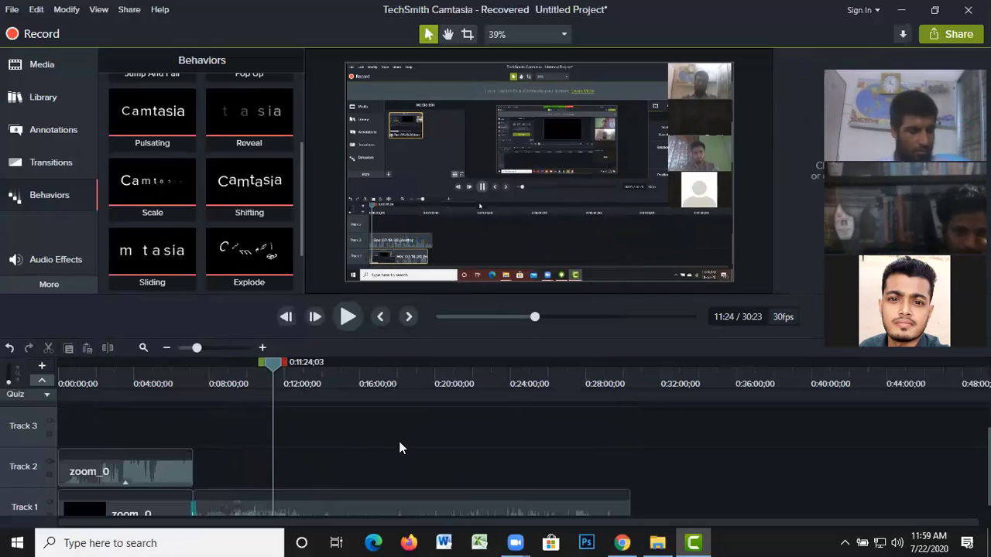
key("ctrl+z")
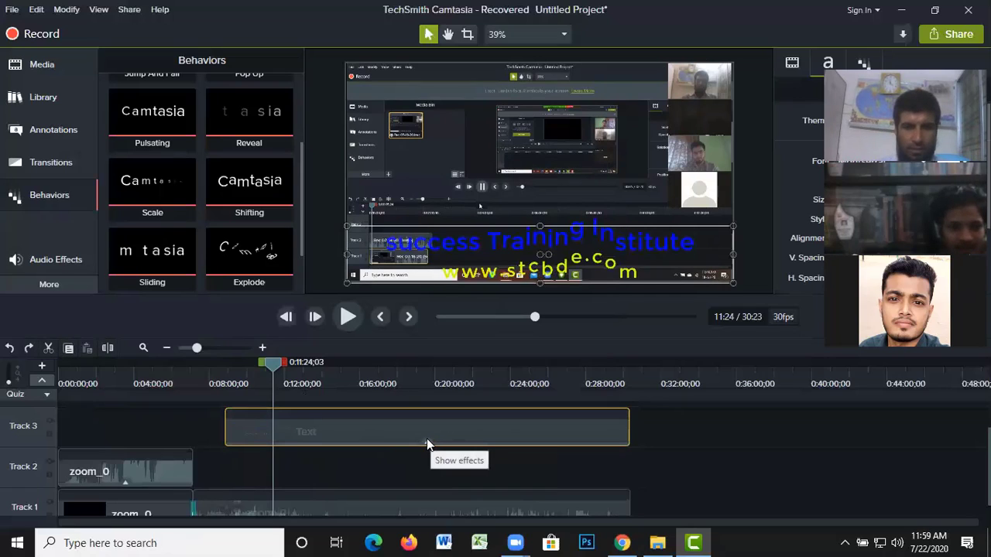
- Delete only the Jump And Fall behavior from the Text clip on Track 3, keeping the clip selected
left_click(427, 438)
left_click(400, 438)
right_click(407, 438)
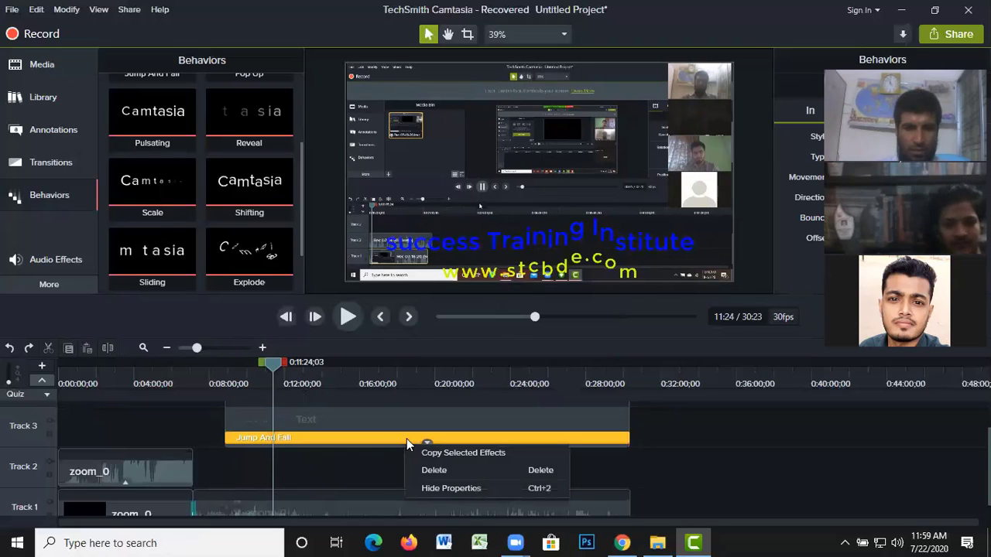
left_click(442, 470)
left_click(406, 438)
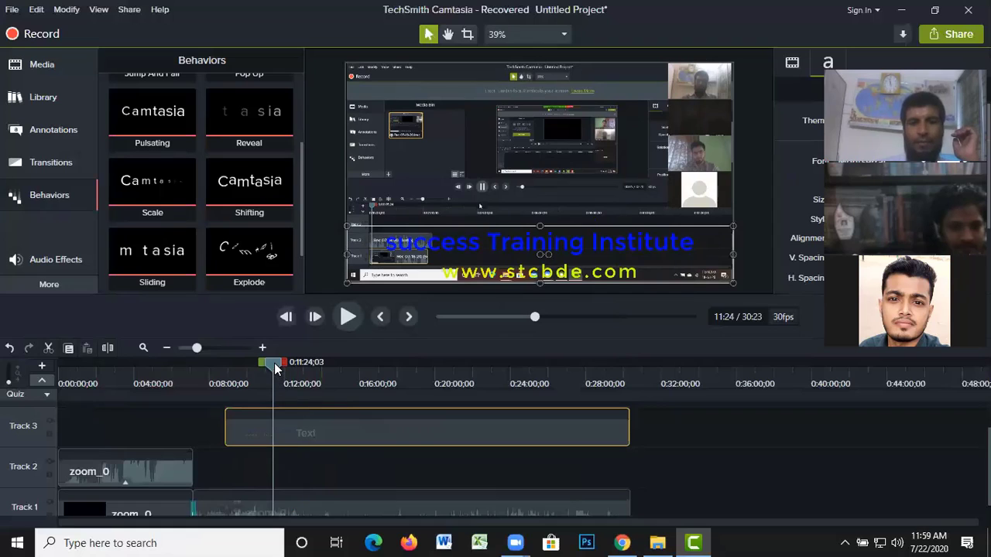
- Split the Text clip on Track 3 at 0:14:35;29
left_click(316, 378)
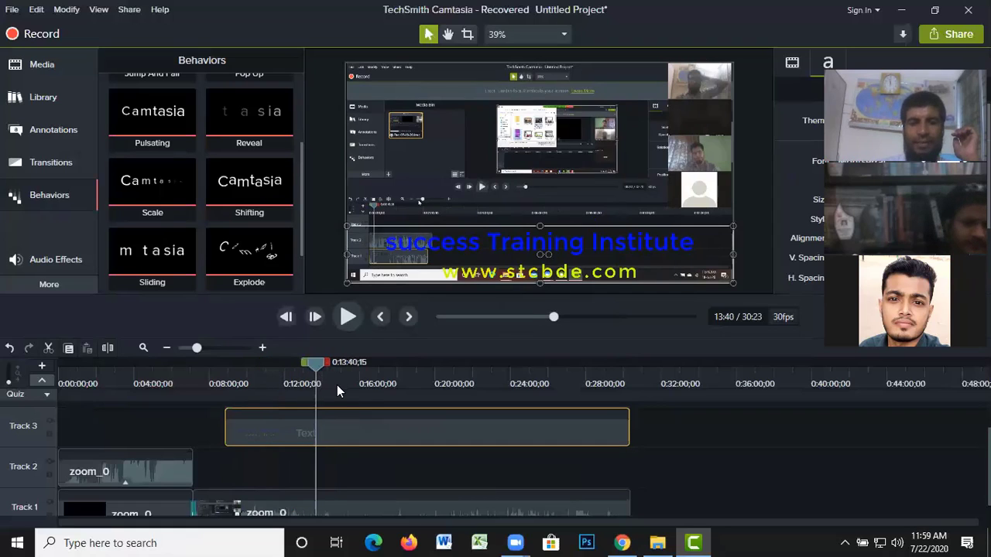
left_click(335, 386)
left_click(333, 387)
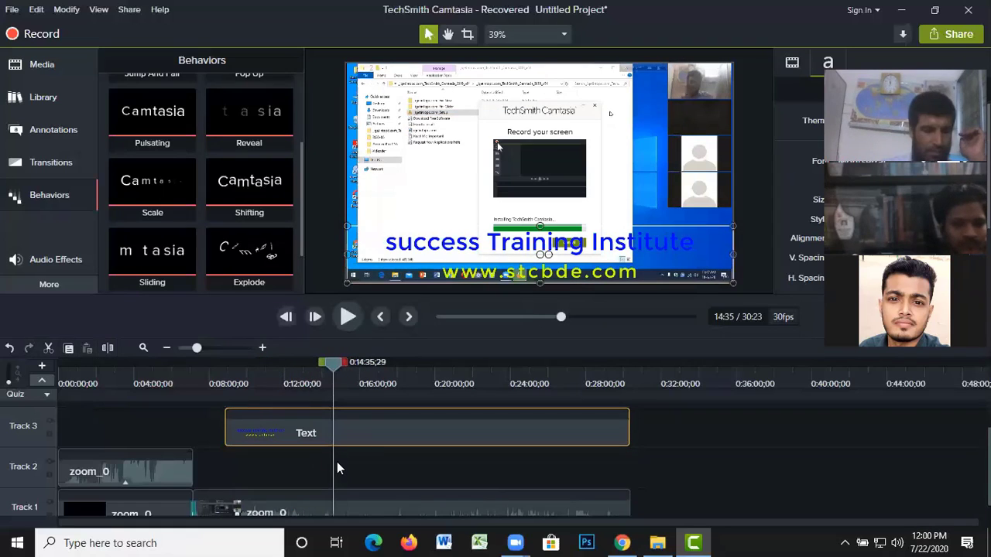
key("s")
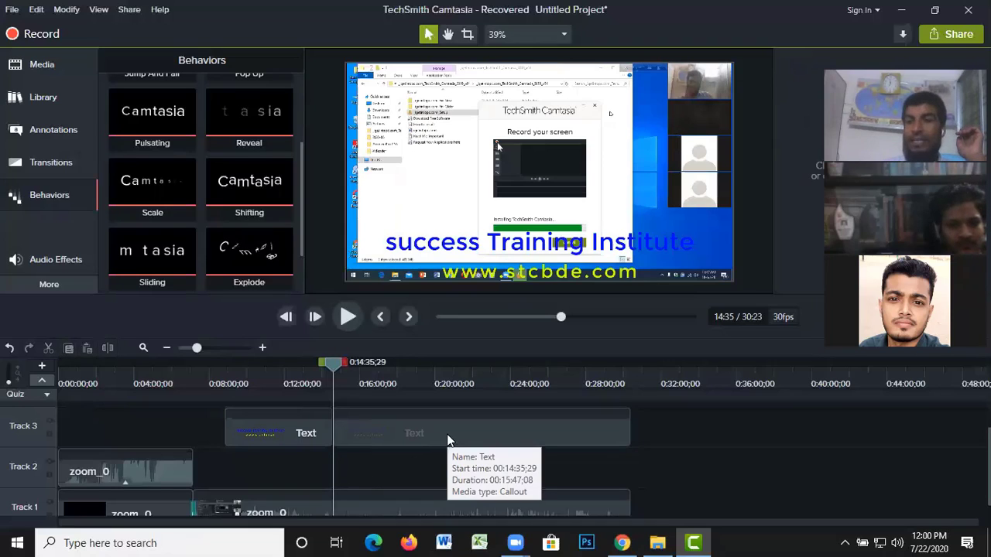
- Split the second Text segment at 0:26:04;25, dividing the callout into three segments
left_click(464, 423)
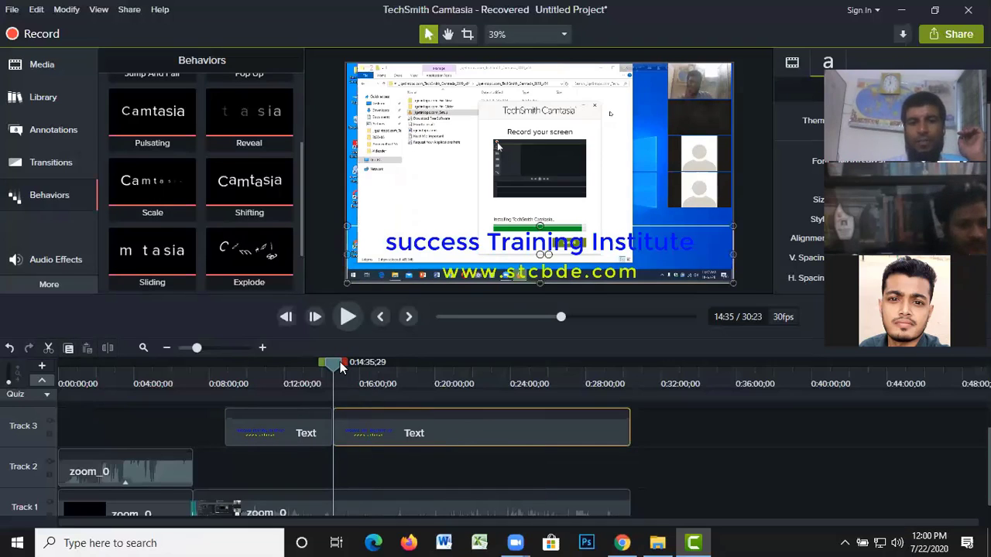
left_click_drag(358, 370, 552, 404)
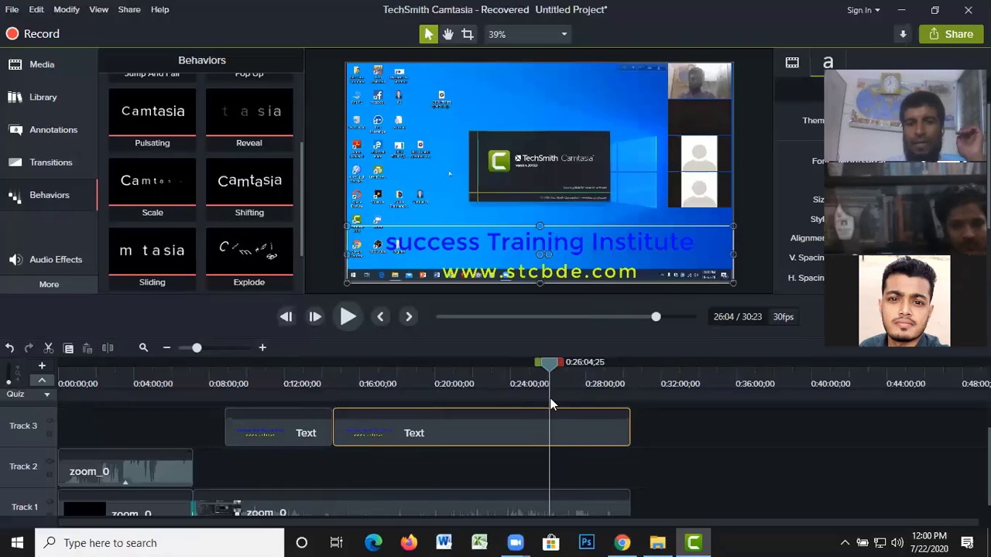
left_click(109, 348)
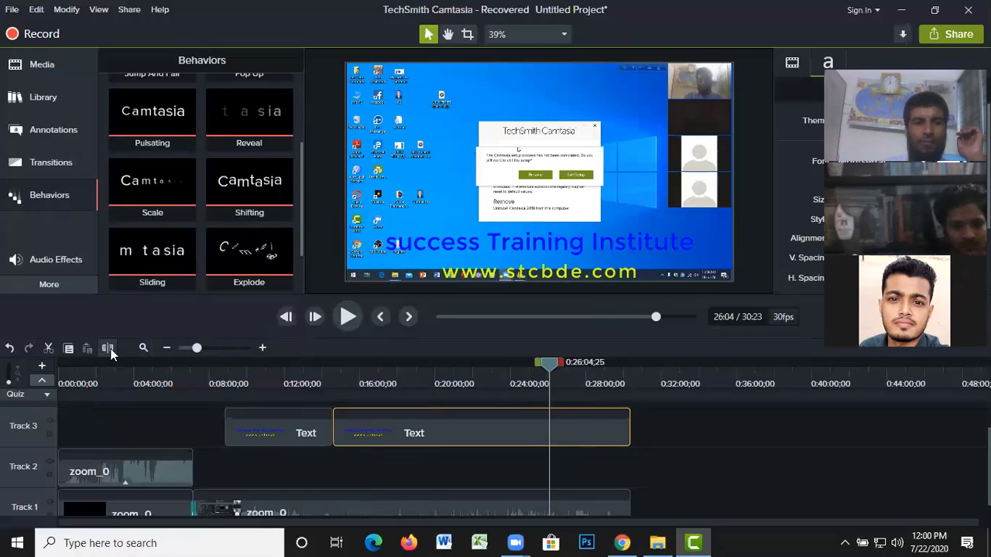
left_click(593, 431)
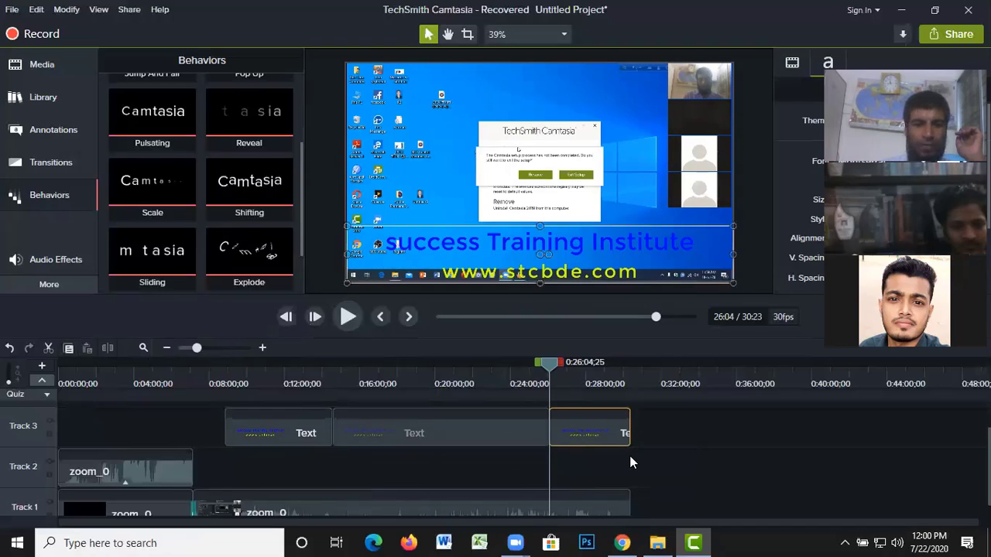
- Apply the Explode behavior to the first Text segment on Track 3
left_click(257, 423)
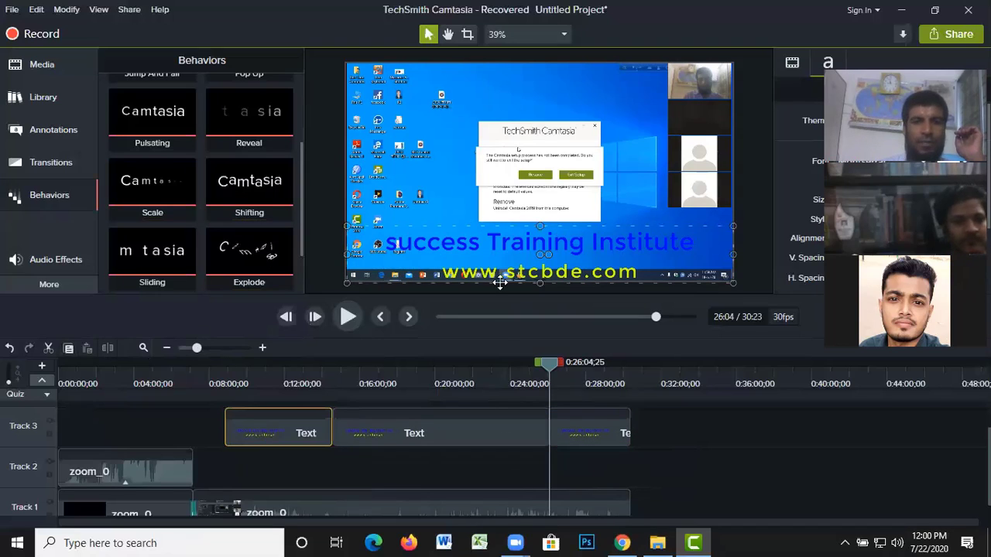
left_click_drag(537, 373, 250, 391)
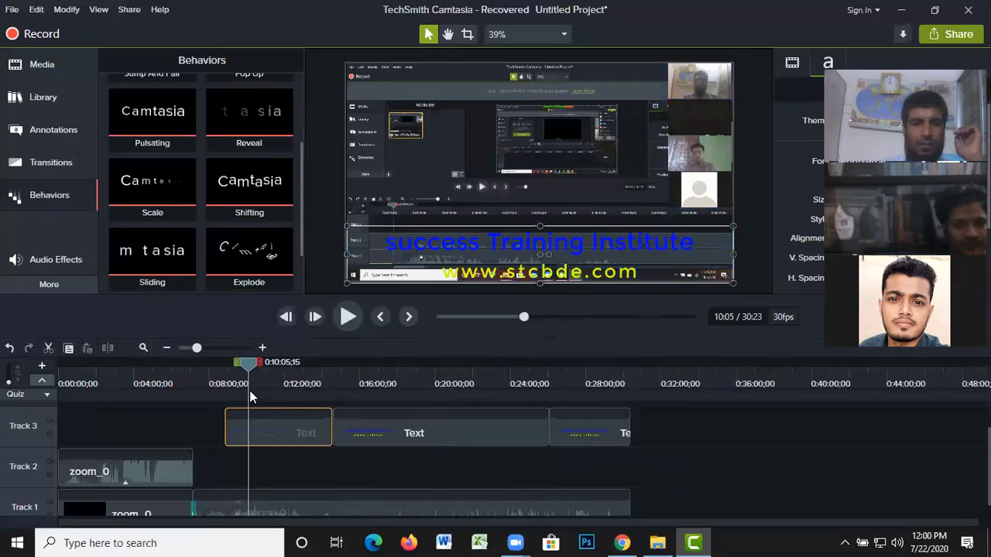
right_click(247, 250)
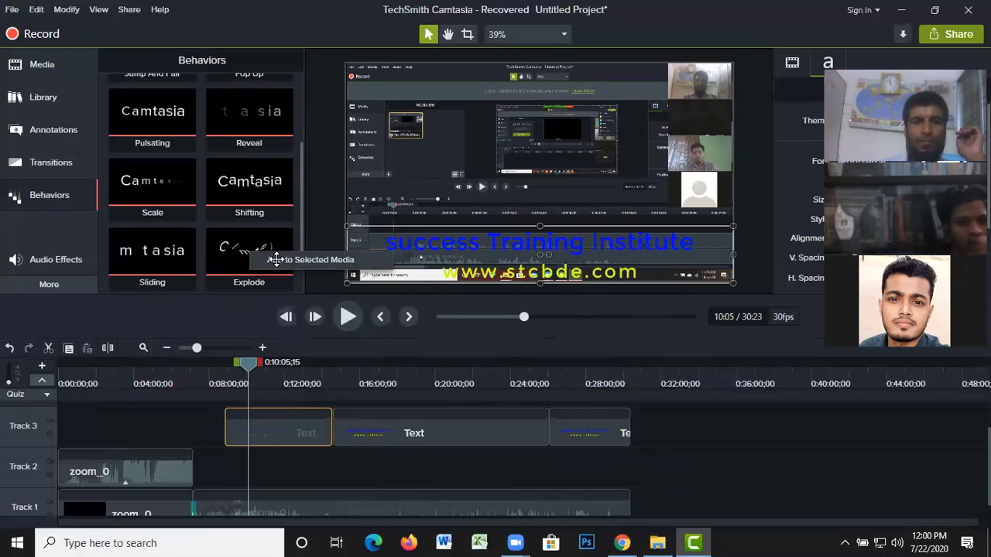
left_click(278, 260)
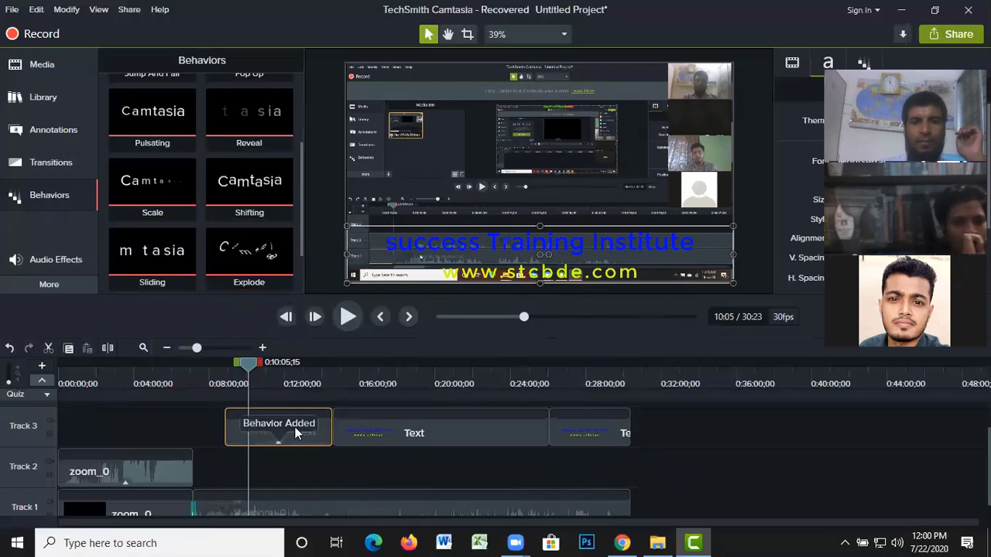
- Preview the Explode animation on the first Text segment, replaying it from just before the segment's start
left_click(348, 317)
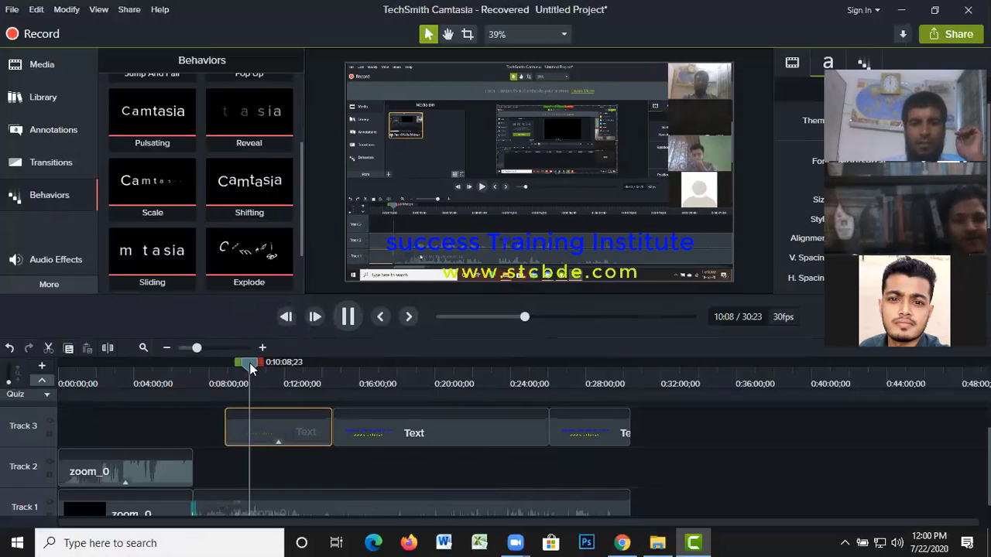
left_click(224, 372)
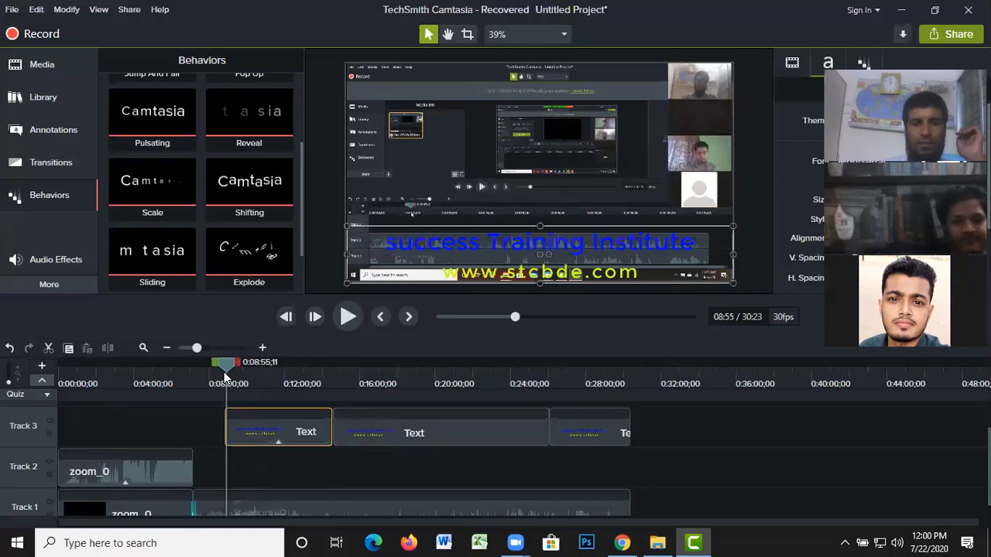
left_click(348, 316)
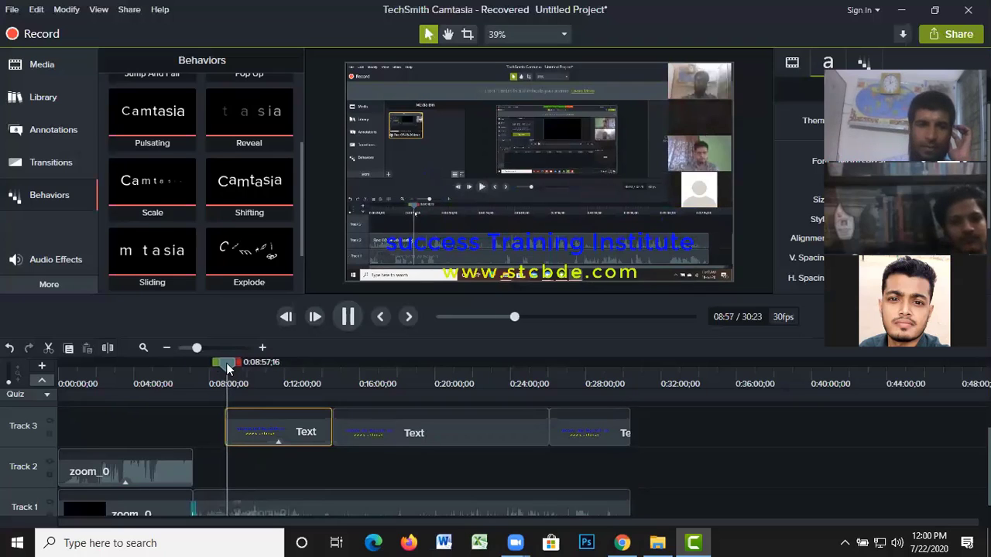
left_click_drag(221, 368, 216, 368)
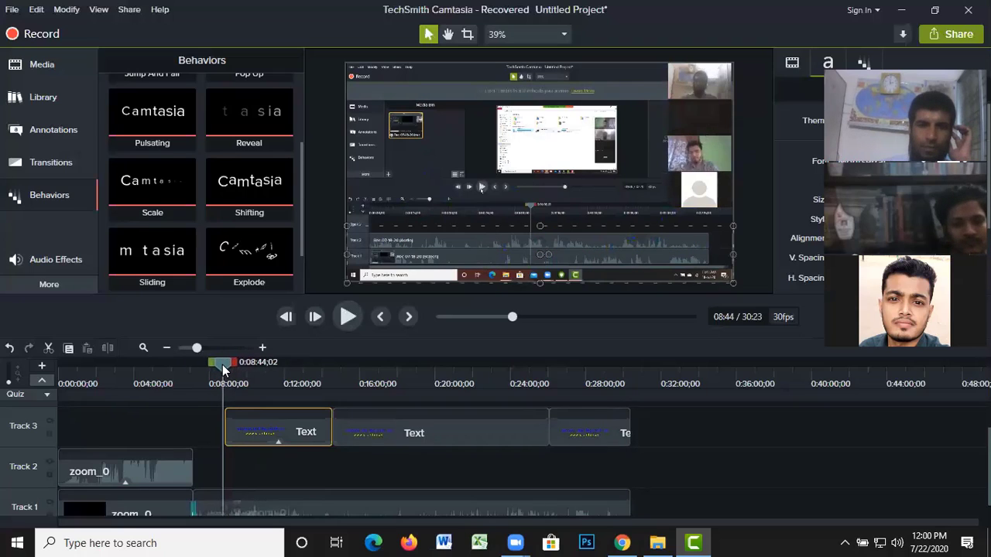
left_click(350, 314)
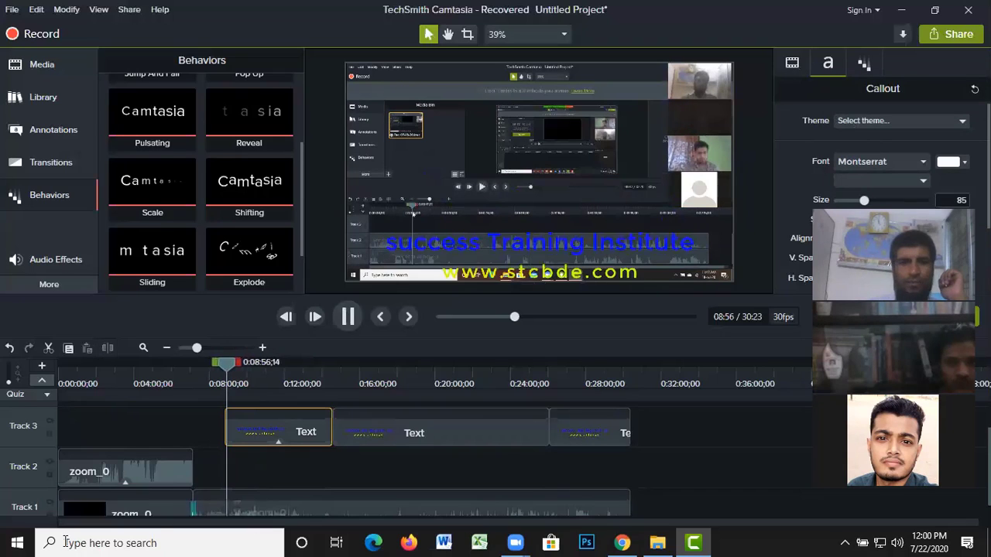
left_click(343, 318)
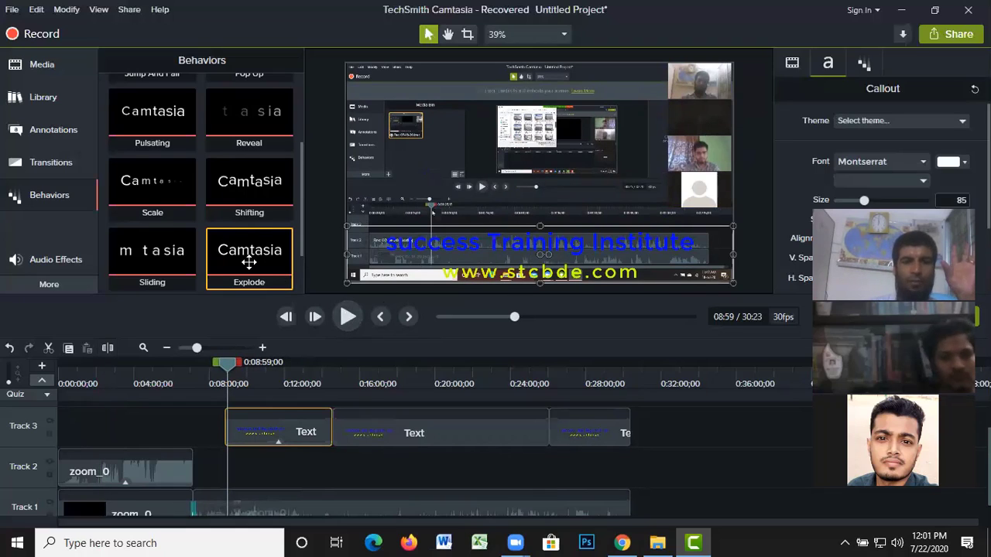
- Move the playhead to 0:26:46;29 and apply the Jump And Fall behavior to the last Text segment
left_click(404, 422)
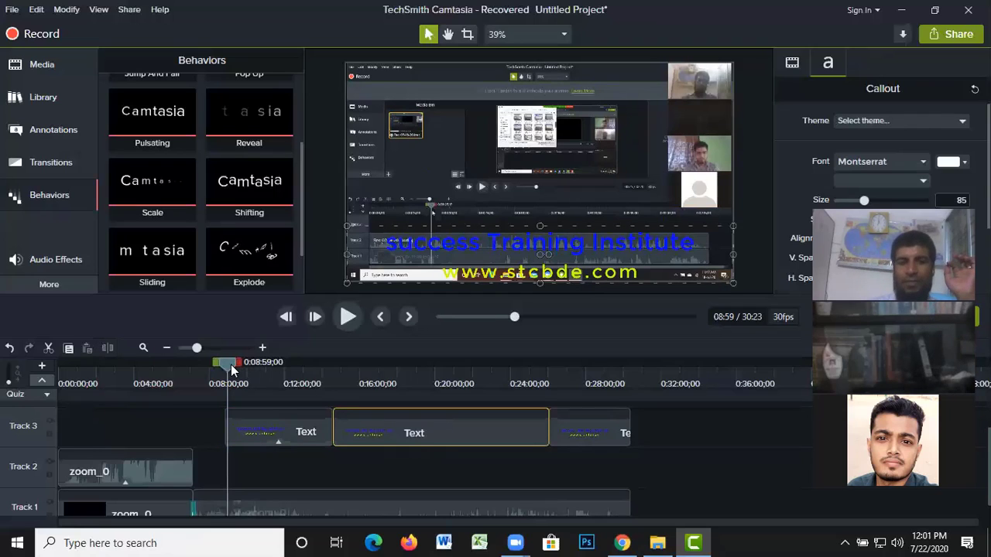
left_click_drag(257, 375, 335, 391)
left_click_drag(402, 409, 574, 408)
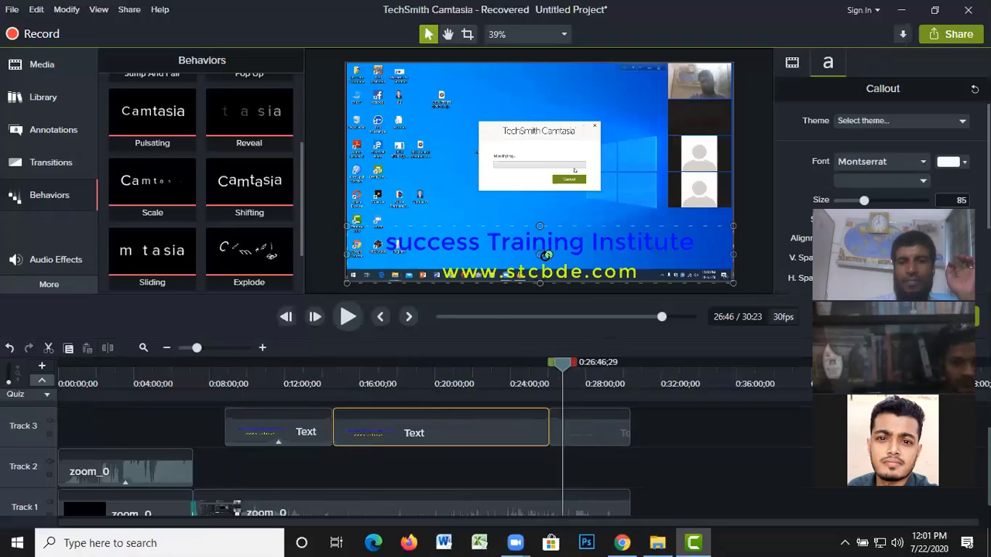
scroll(229, 182, "up", 3)
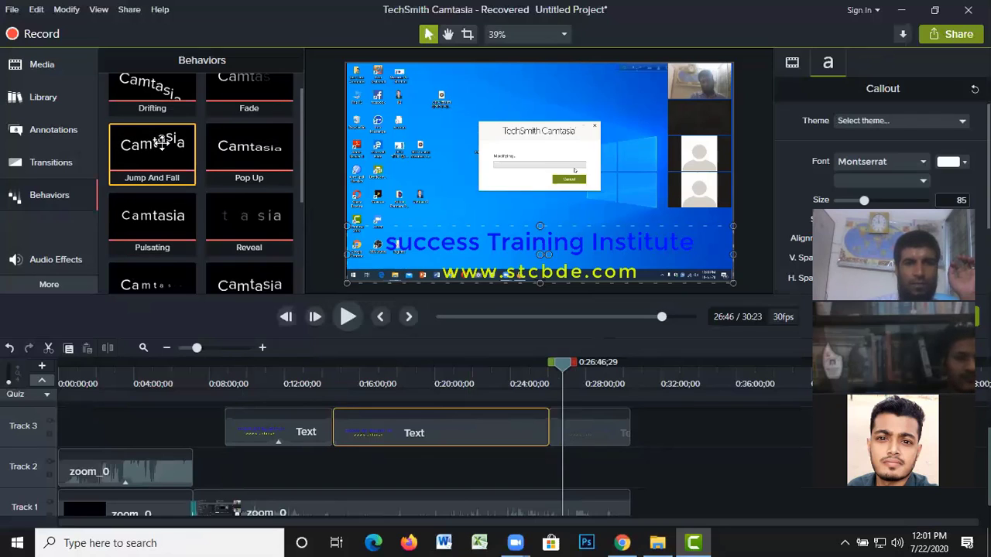
left_click_drag(160, 141, 586, 432)
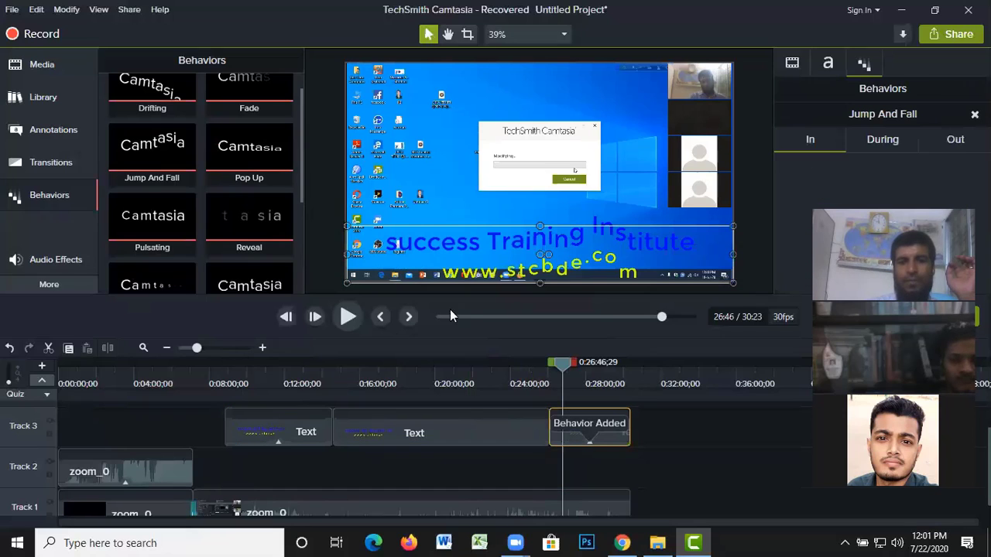
- Preview the last Text segment's animation, and play the middle segment from 0:21:36;17 for comparison
left_click(346, 316)
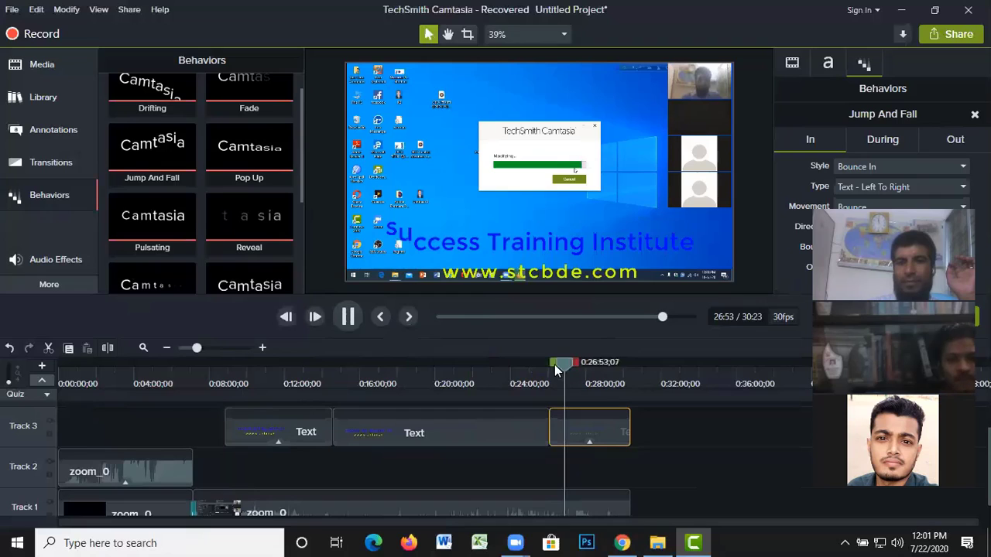
left_click_drag(556, 371, 465, 371)
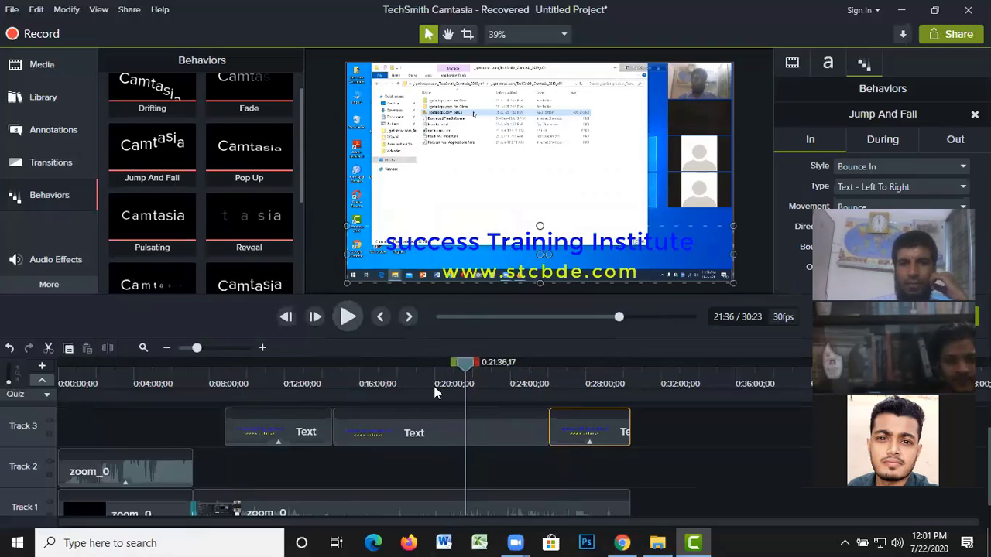
key("space")
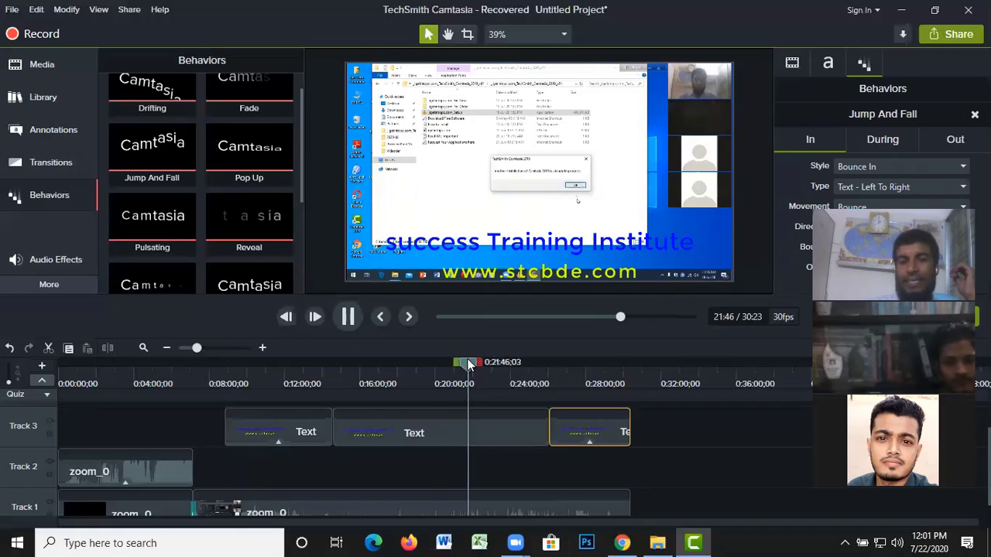
- Move the playhead back to just before the first Text segment on Track 3 and preview its animation
left_click_drag(468, 372, 431, 374)
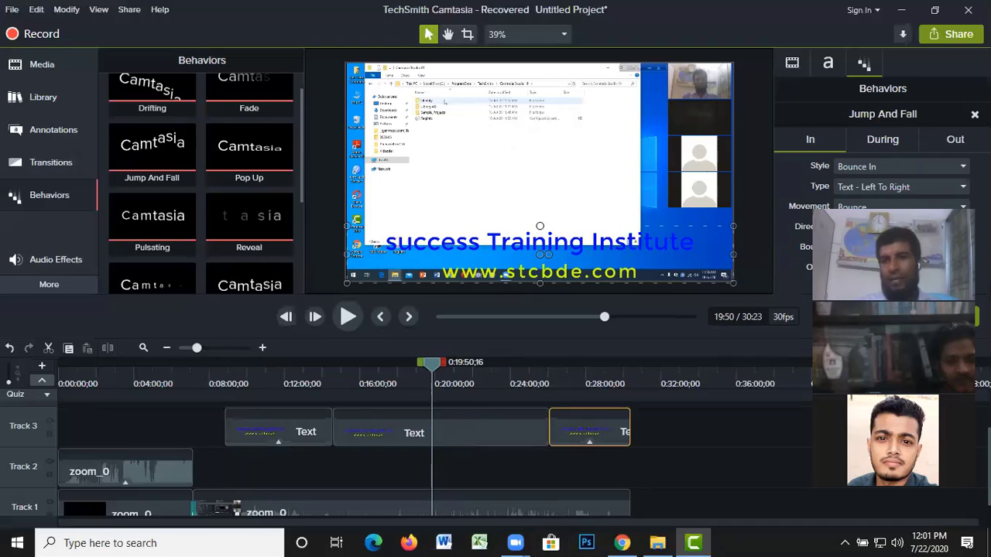
left_click_drag(431, 368, 269, 370)
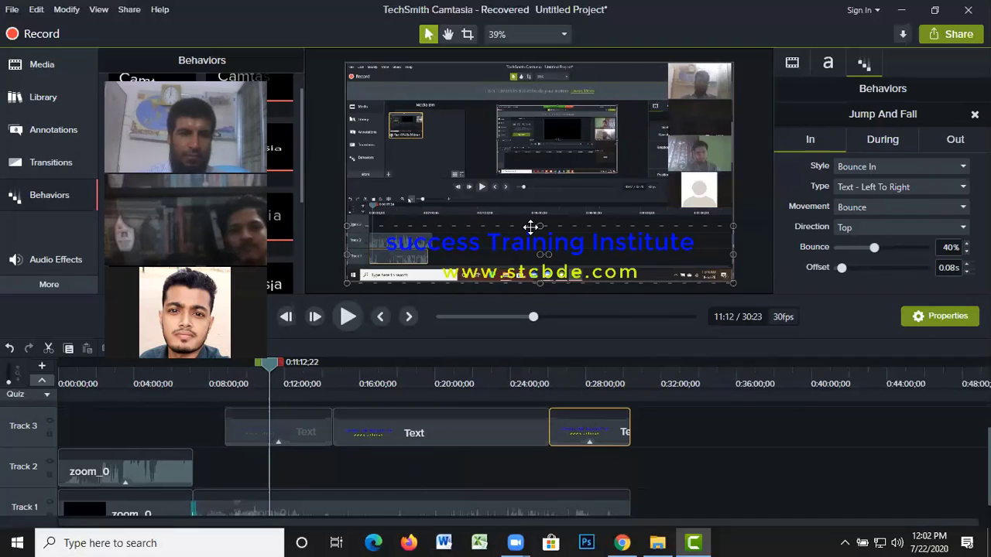
left_click_drag(237, 367, 219, 363)
left_click(348, 317)
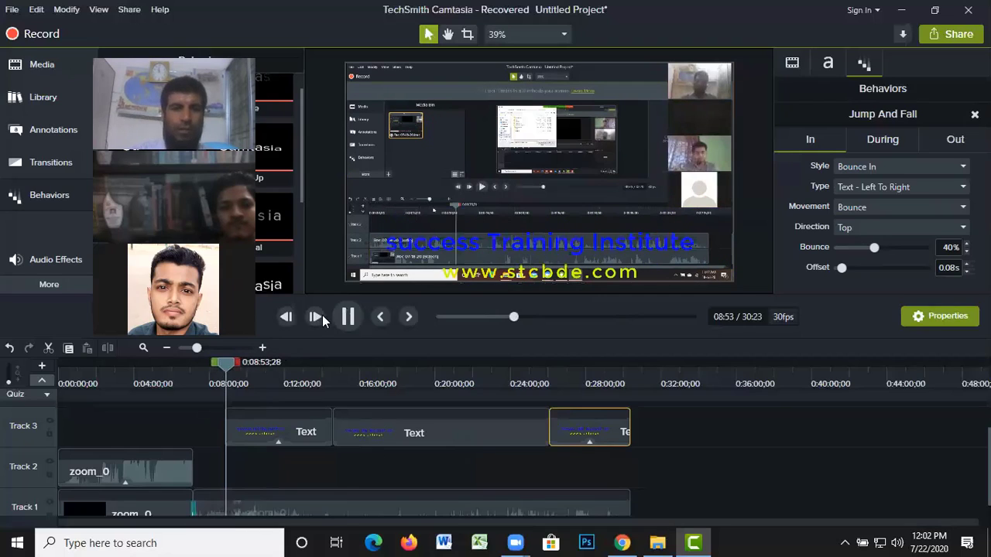
left_click(350, 319)
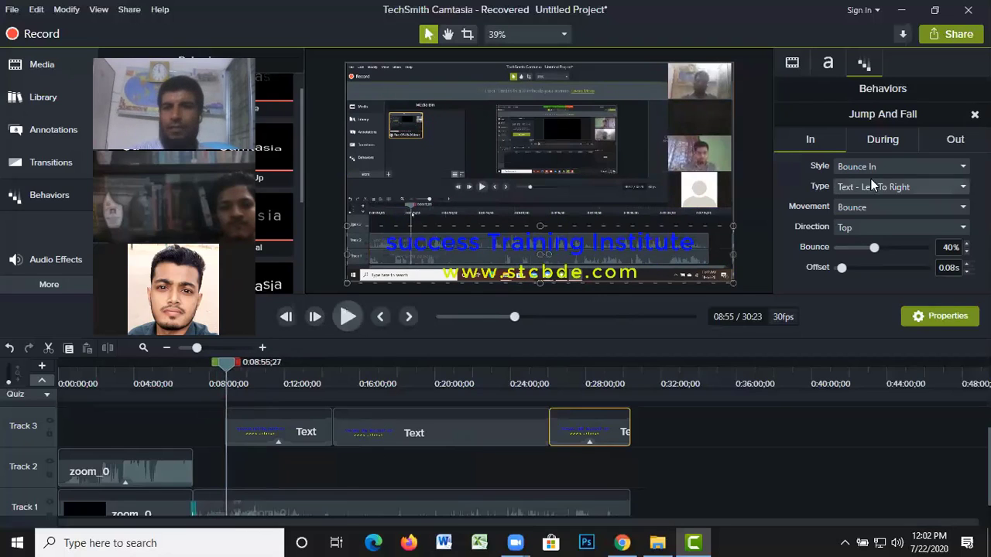
- Review the Jump And Fall During and In settings while replaying the start of the first Text segment
left_click(883, 140)
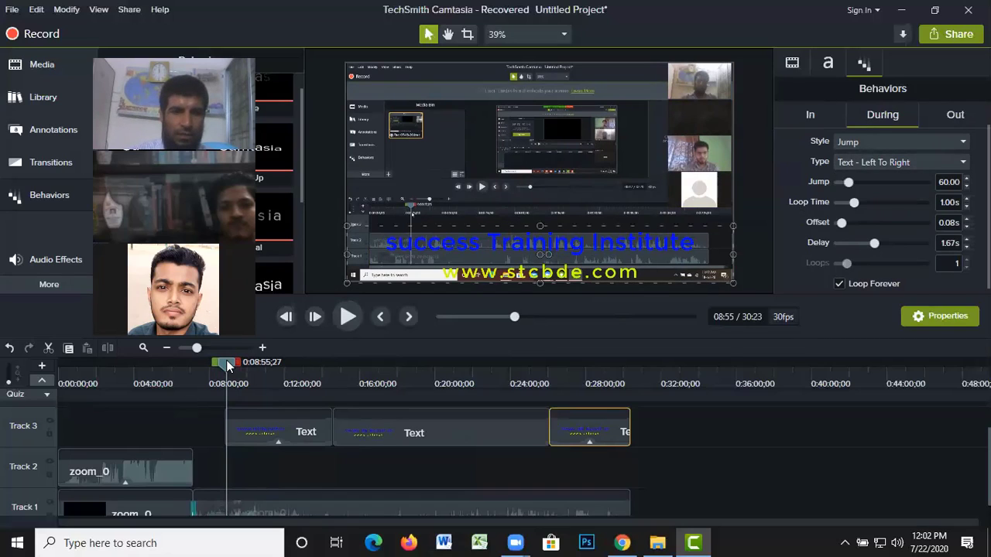
left_click_drag(225, 366, 222, 364)
left_click(348, 317)
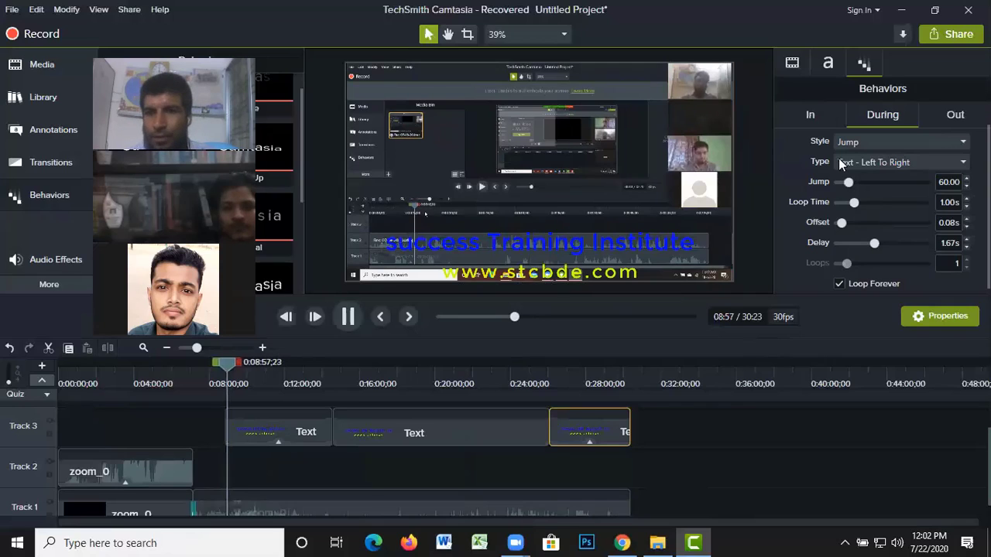
left_click(825, 113)
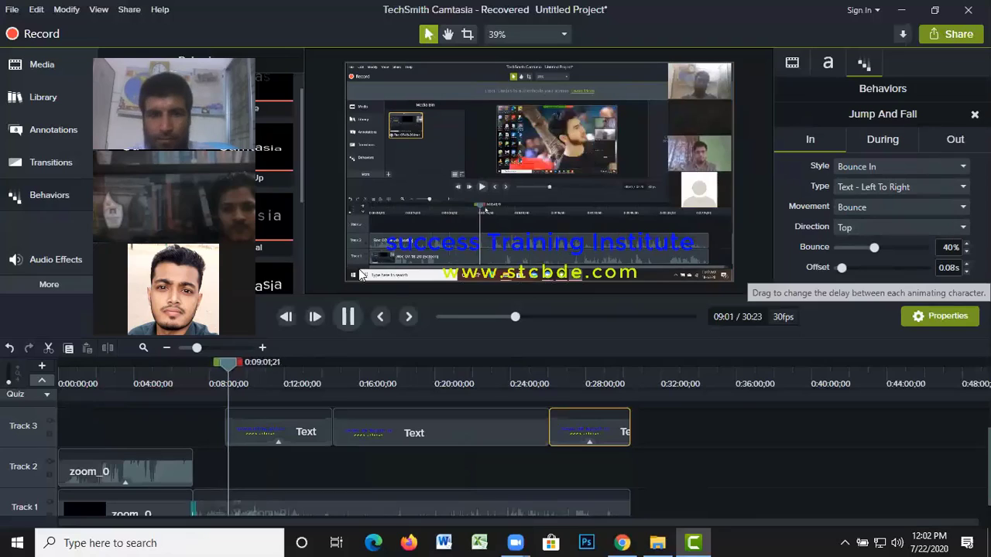
key("space")
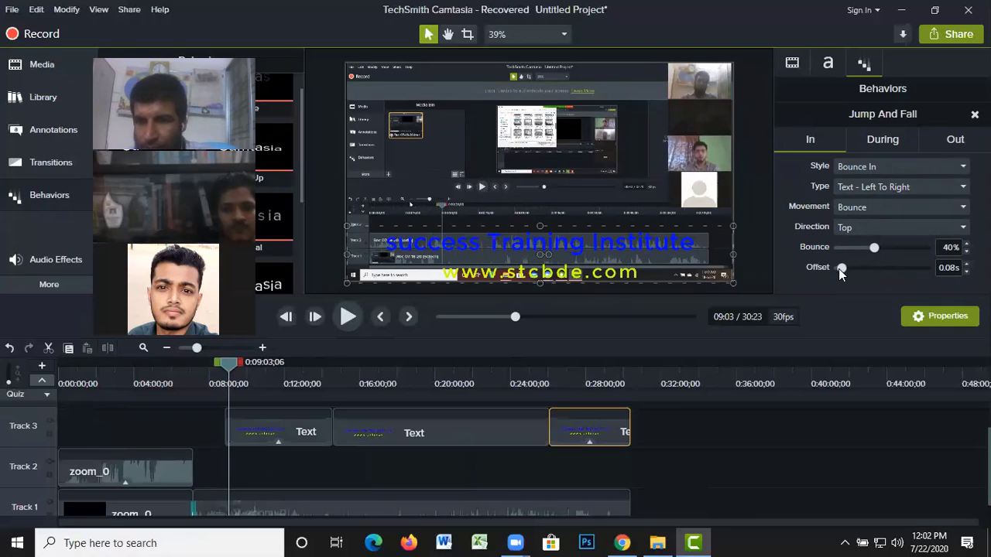
- Set the Jump And Fall In offset to 0.38s and replay from just before the first Text segment
left_click_drag(840, 269, 854, 269)
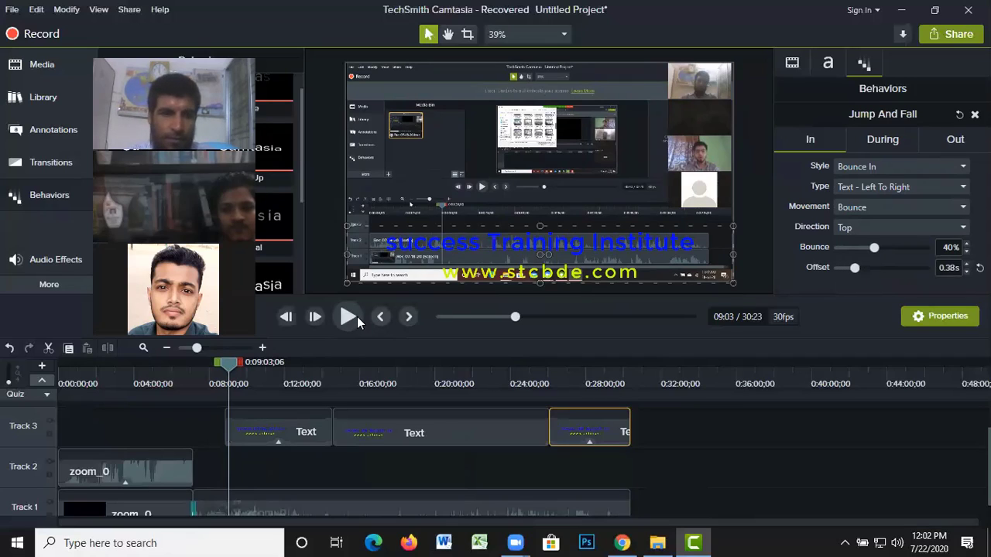
left_click_drag(228, 364, 220, 364)
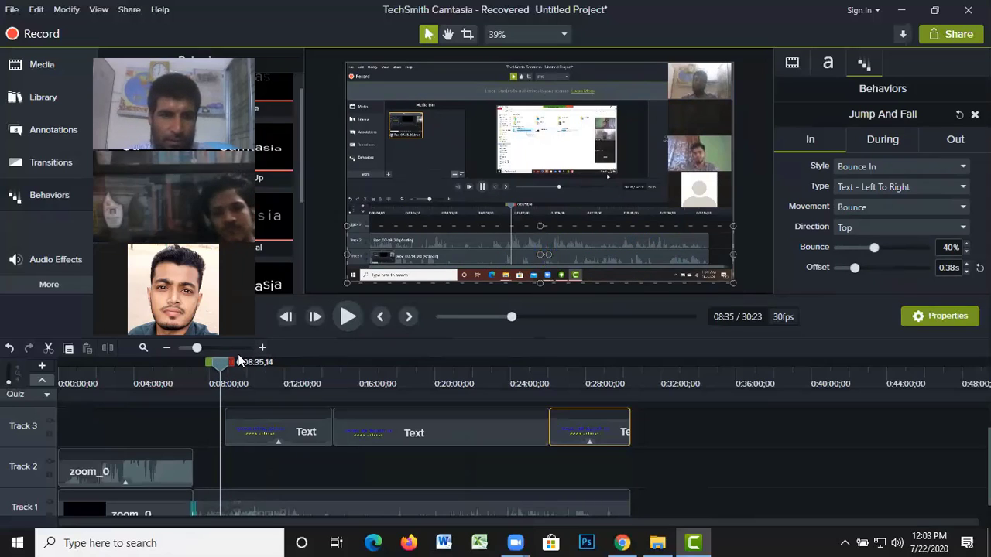
left_click_drag(227, 367, 231, 366)
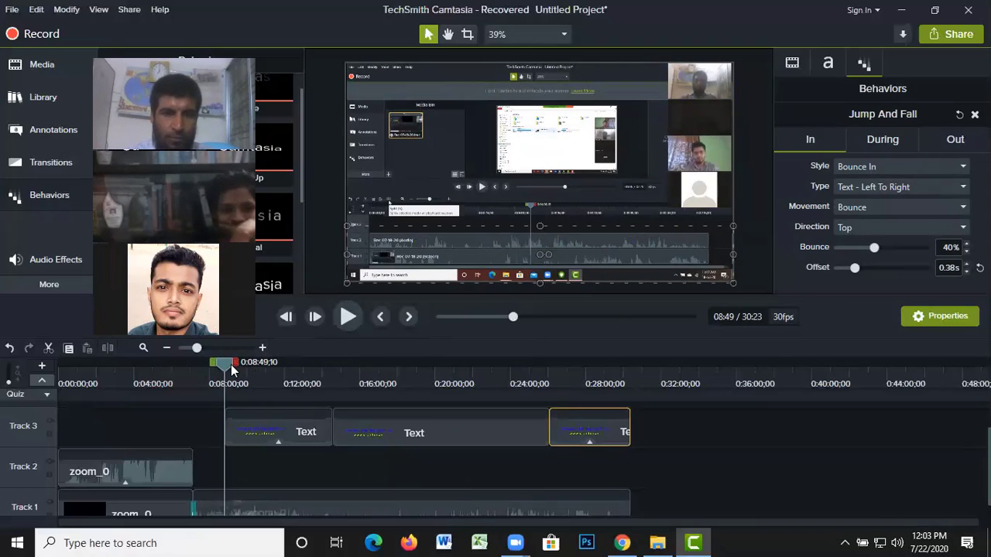
left_click_drag(227, 371, 223, 367)
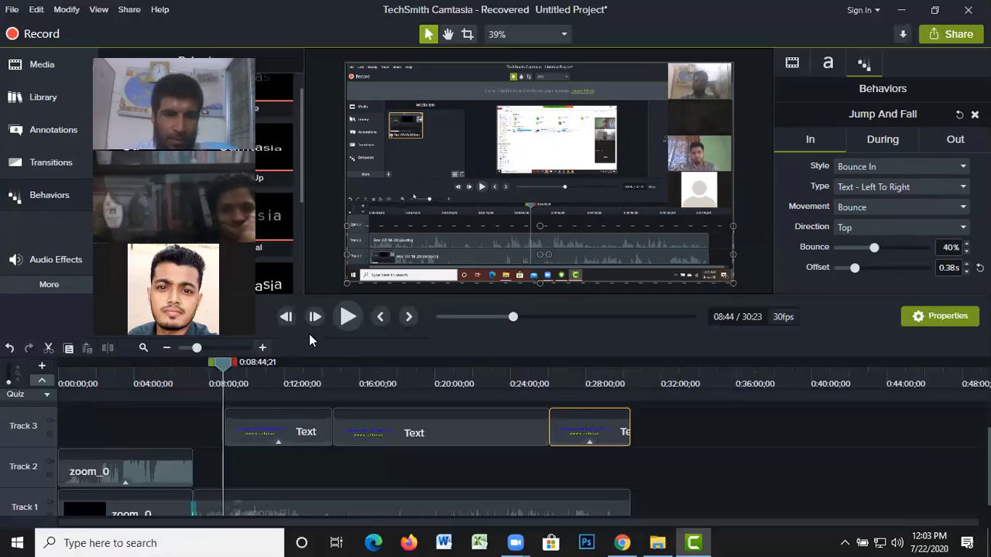
left_click(349, 317)
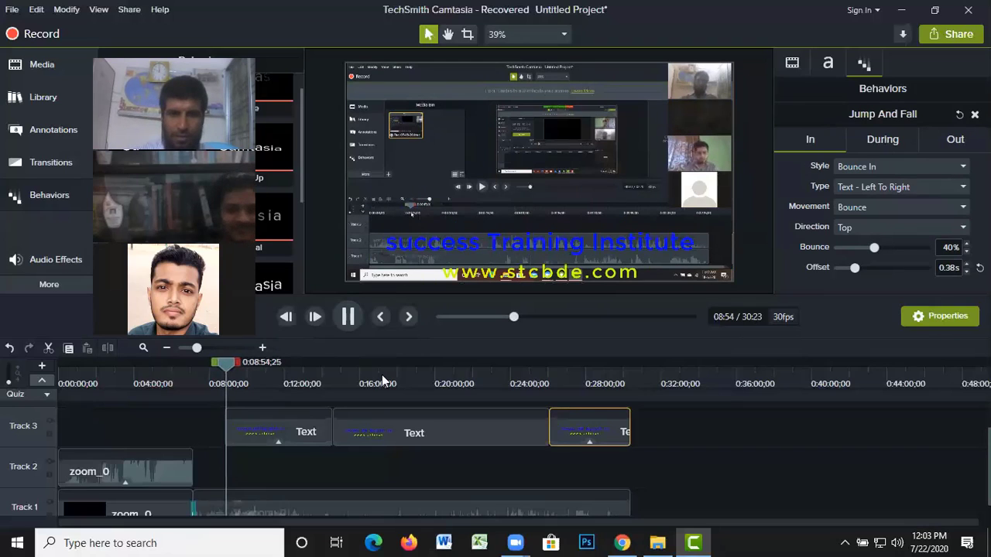
key("space")
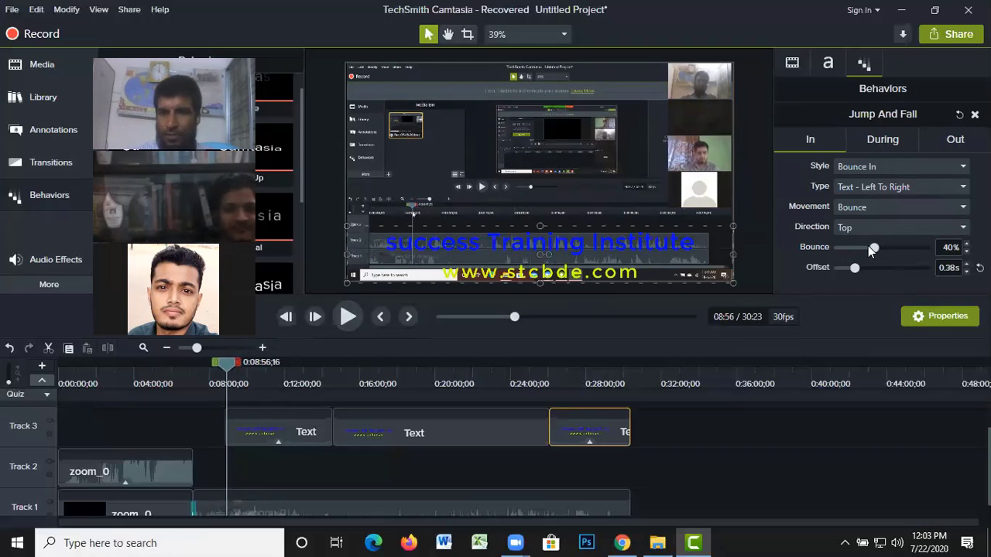
- Set the Jump And Fall In bounce to 61% and replay the start of the first Text segment
left_click_drag(874, 247, 892, 248)
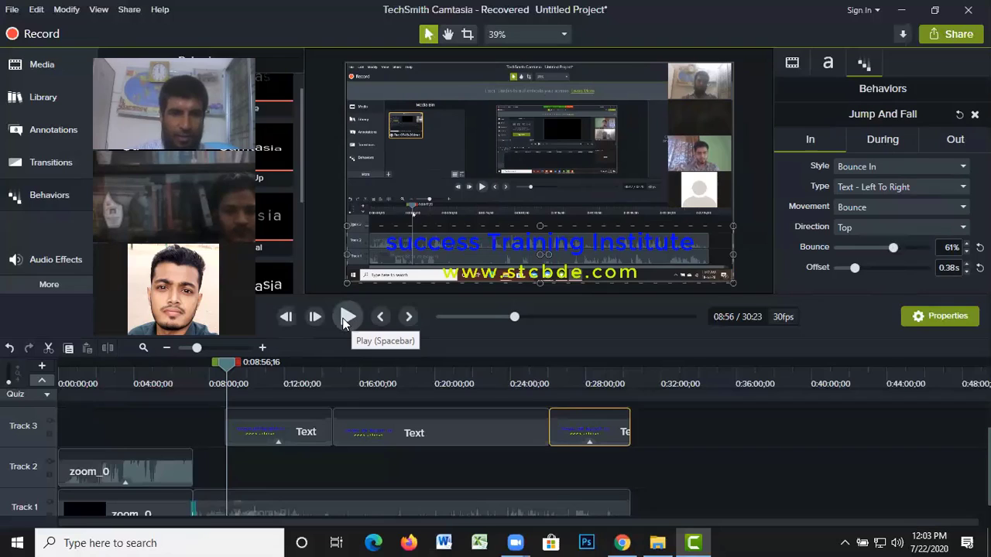
left_click_drag(224, 362, 220, 364)
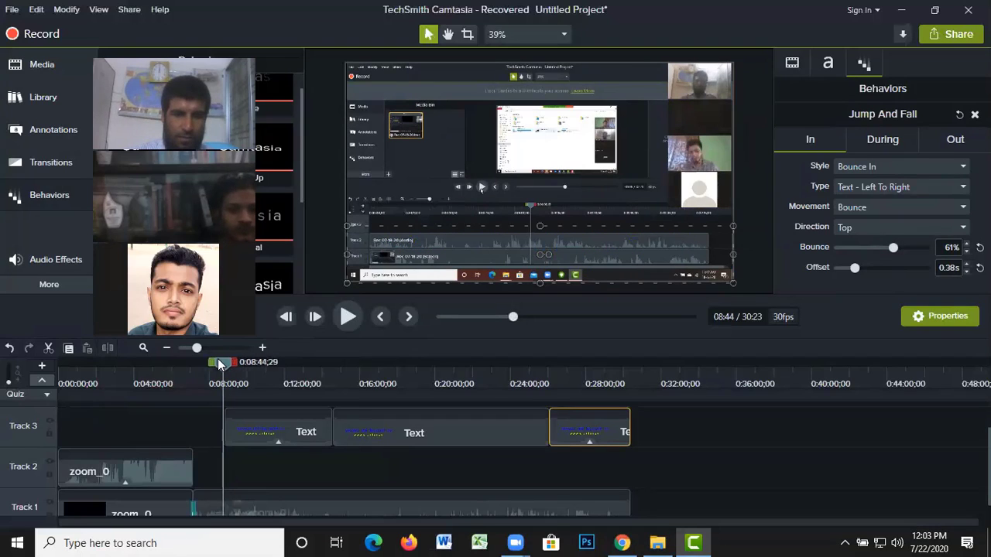
left_click(347, 318)
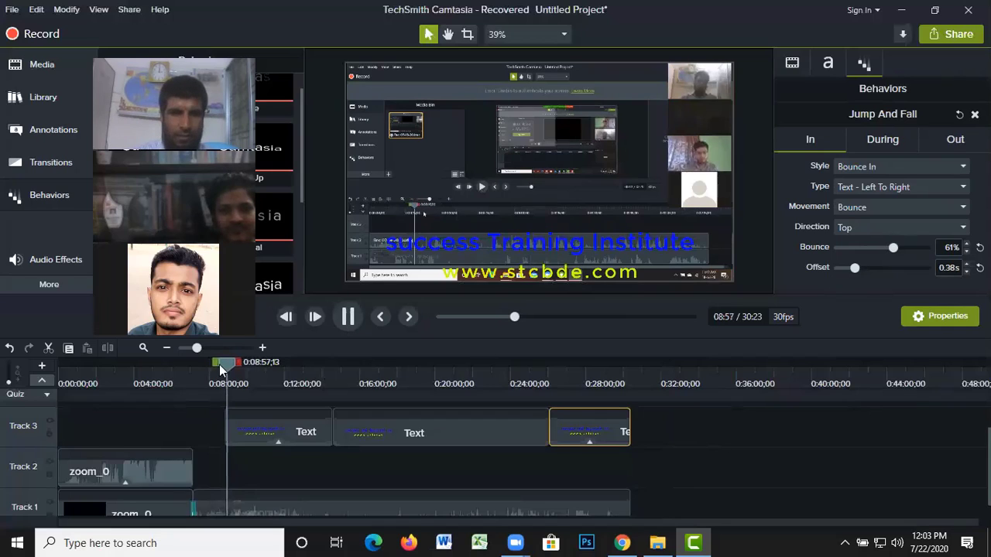
- Move the playhead to 0:27:37;20 in the last Text segment and preview its Jump And Fall animation
left_click_drag(233, 364, 283, 378)
left_click(416, 393)
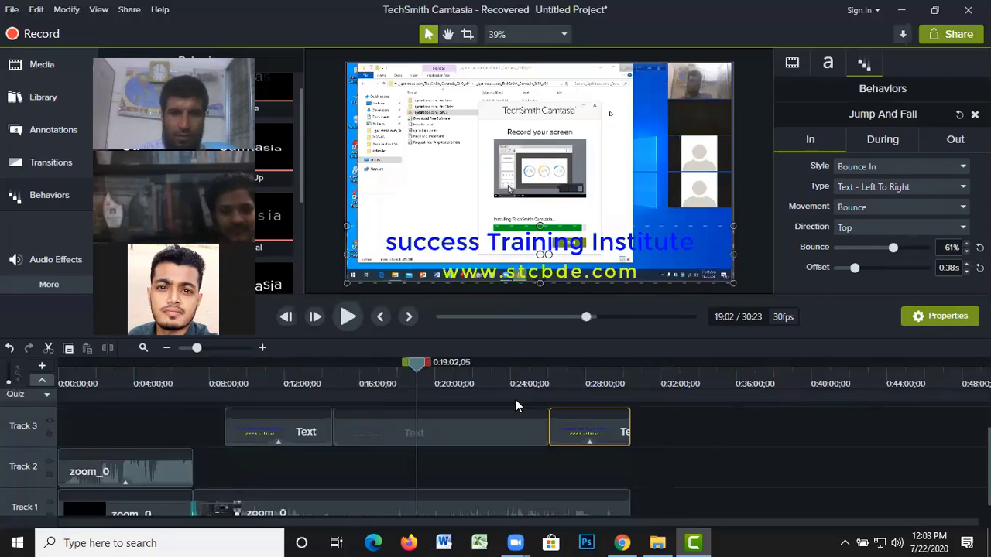
left_click(599, 412)
left_click_drag(587, 414, 567, 420)
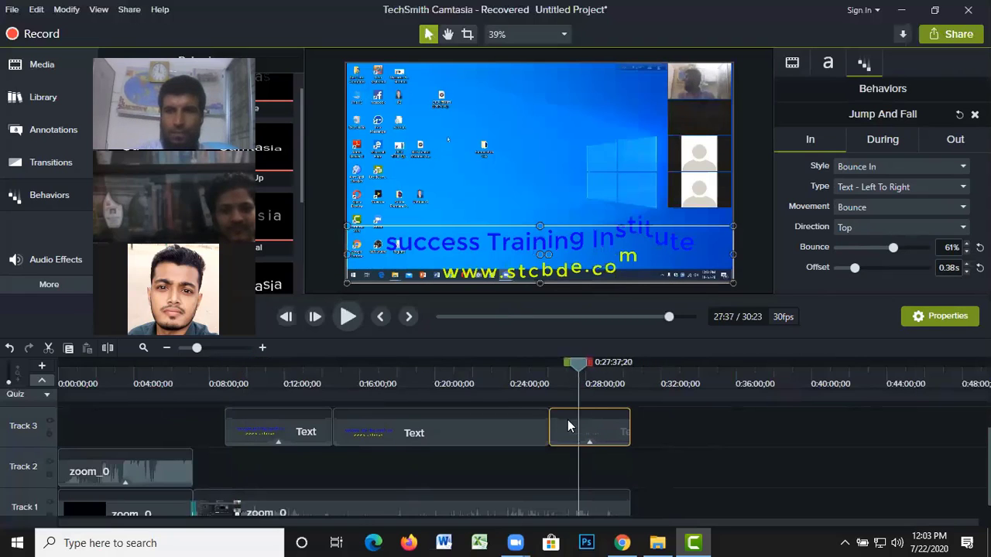
left_click(350, 321)
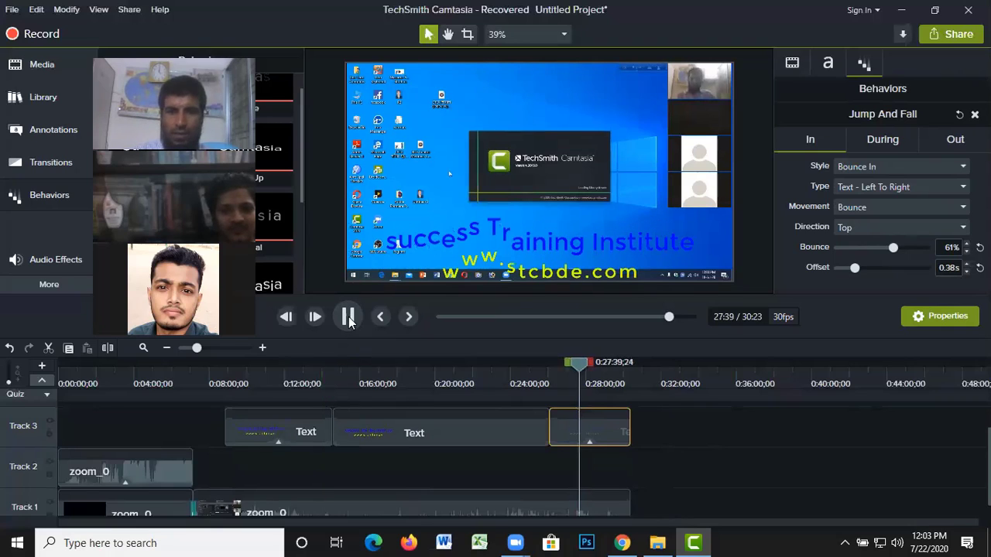
- Set the last Text segment's Jump And Fall In offset to 0.95s and preview the animation
left_click(854, 267)
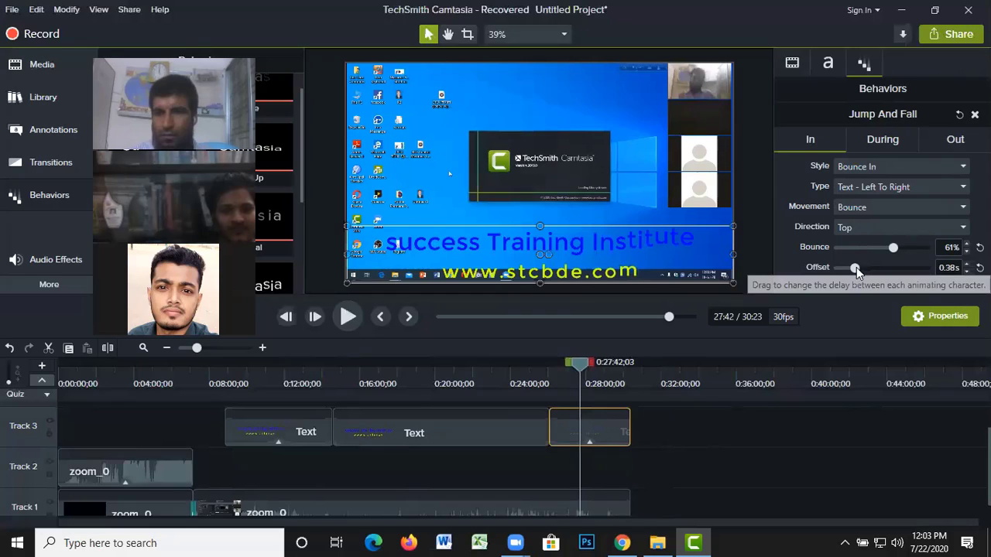
left_click_drag(862, 267, 883, 272)
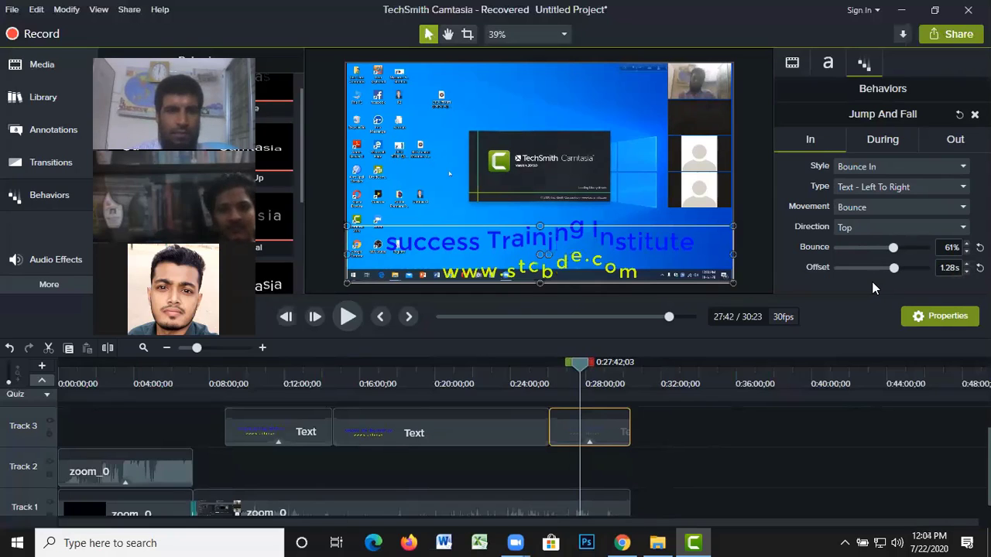
left_click(872, 271)
left_click_drag(899, 282, 881, 282)
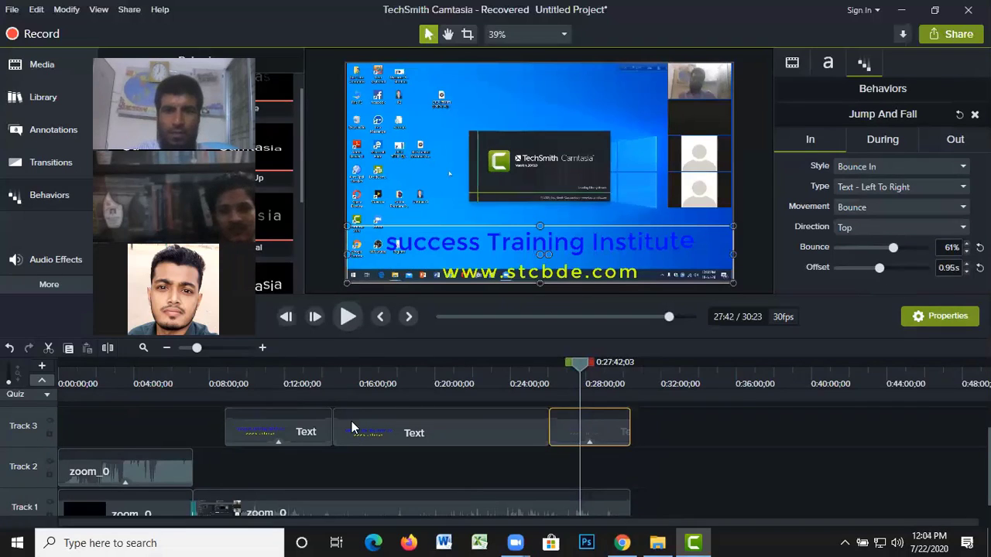
key("space")
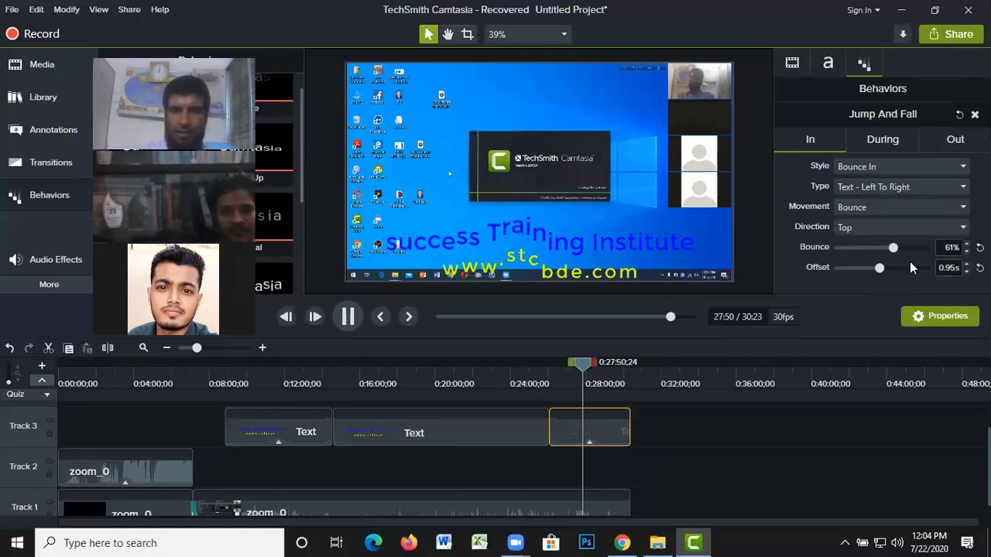
key("space")
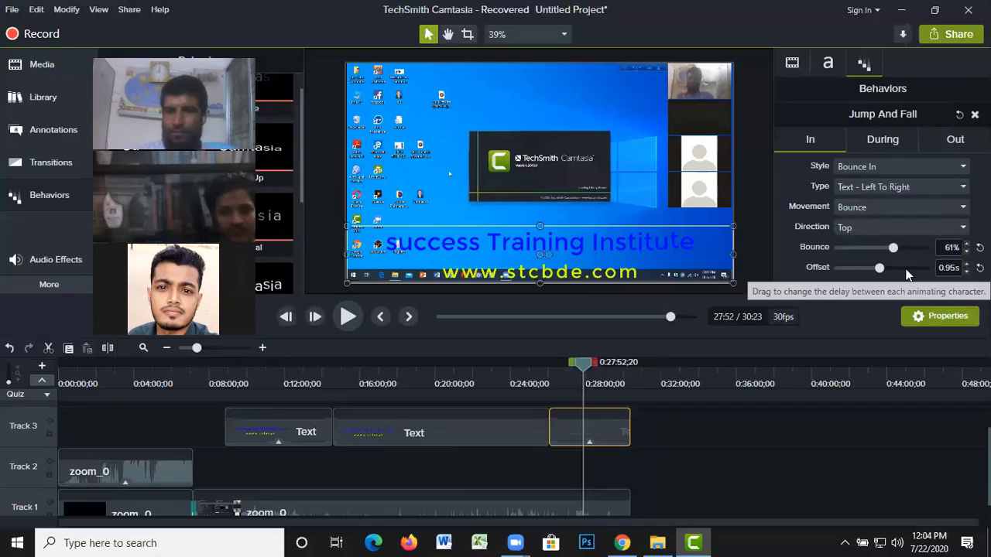
- Increase the last Text segment's Jump And Fall In offset to 1.78s and play the animation
left_click_drag(906, 269, 914, 268)
left_click(914, 268)
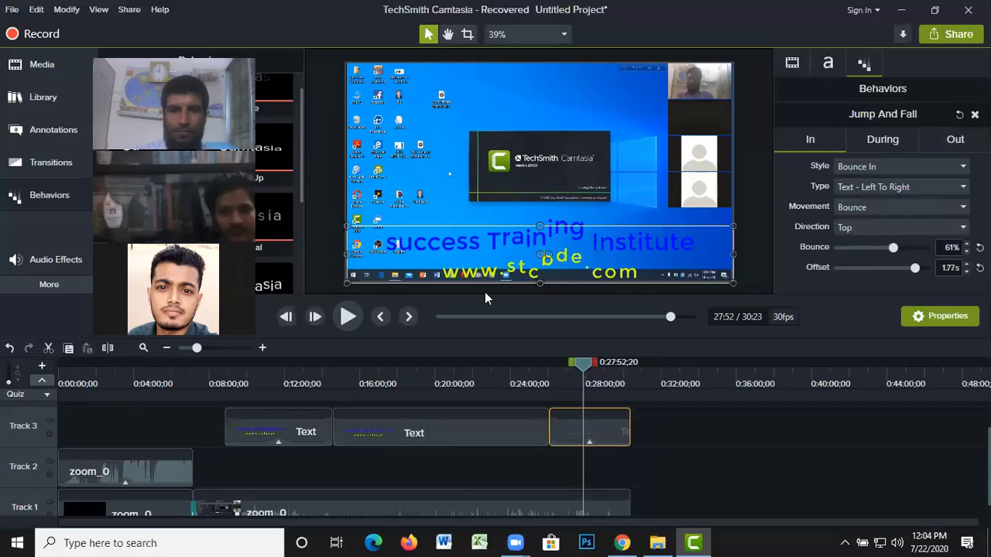
left_click(355, 317)
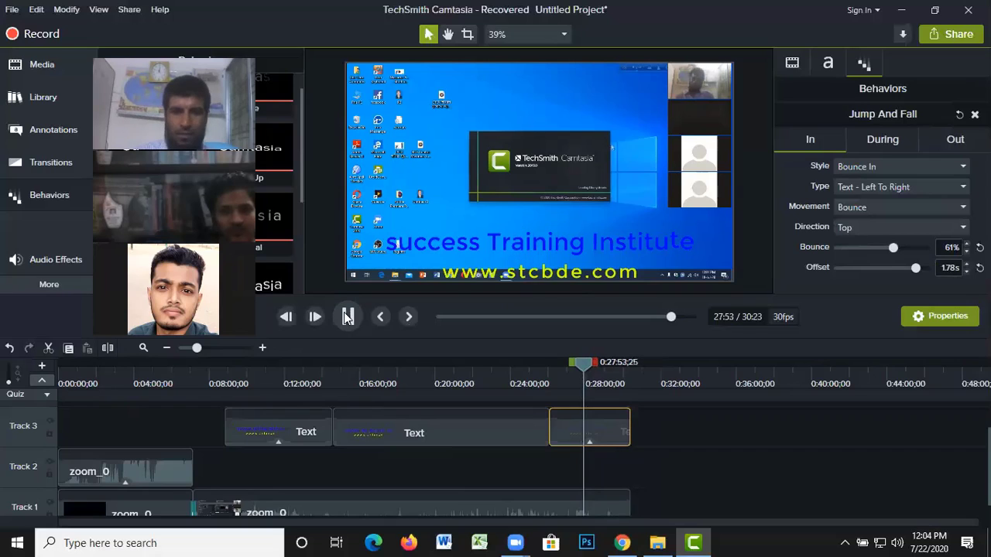
- Set the last Text segment's Jump And Fall In bounce to 81% and preview the animation
left_click(894, 248)
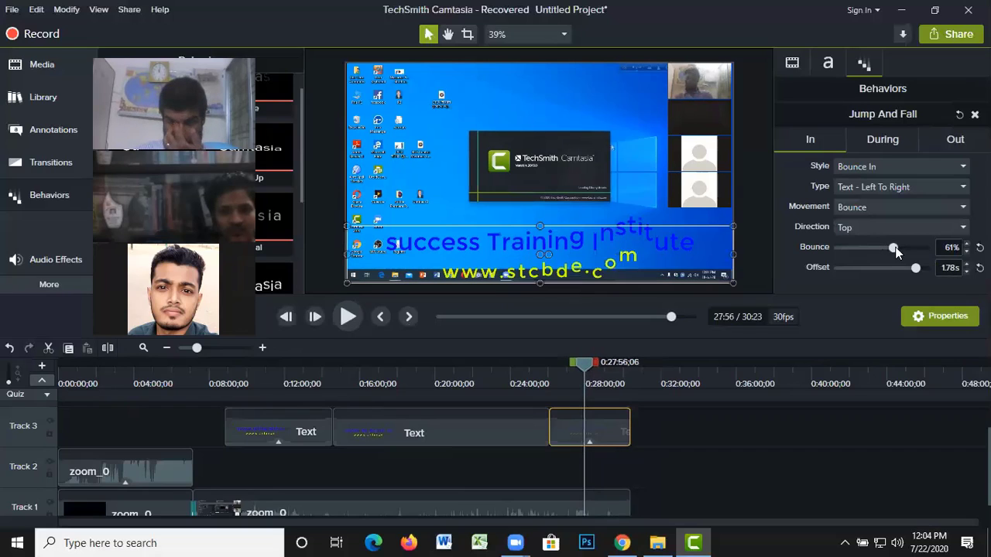
left_click_drag(894, 248, 906, 248)
left_click(915, 247)
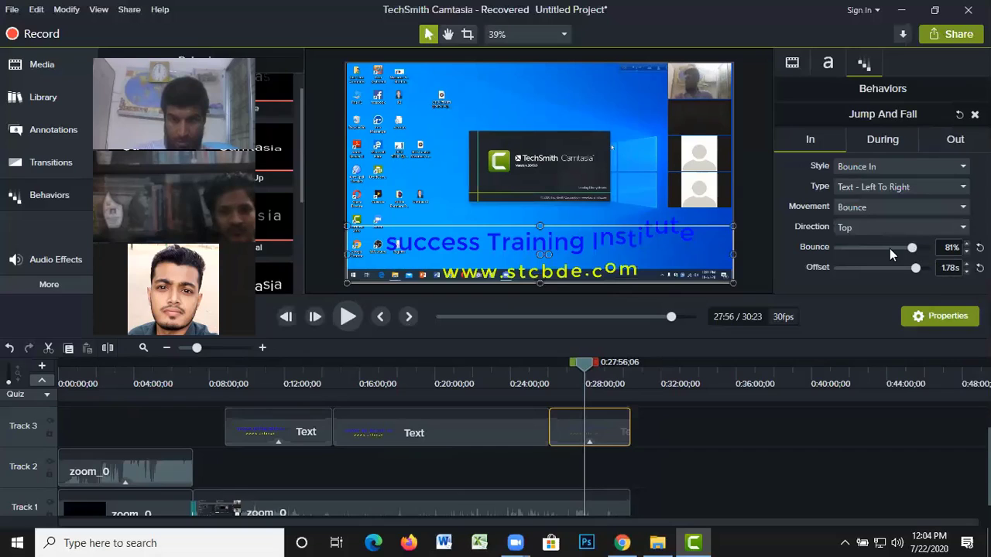
key("Page_Down")
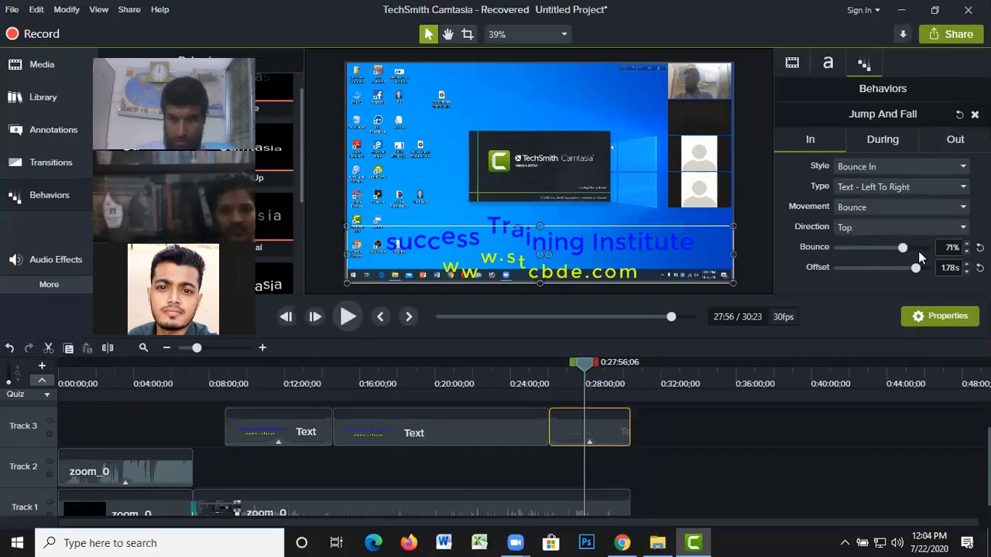
left_click(918, 251)
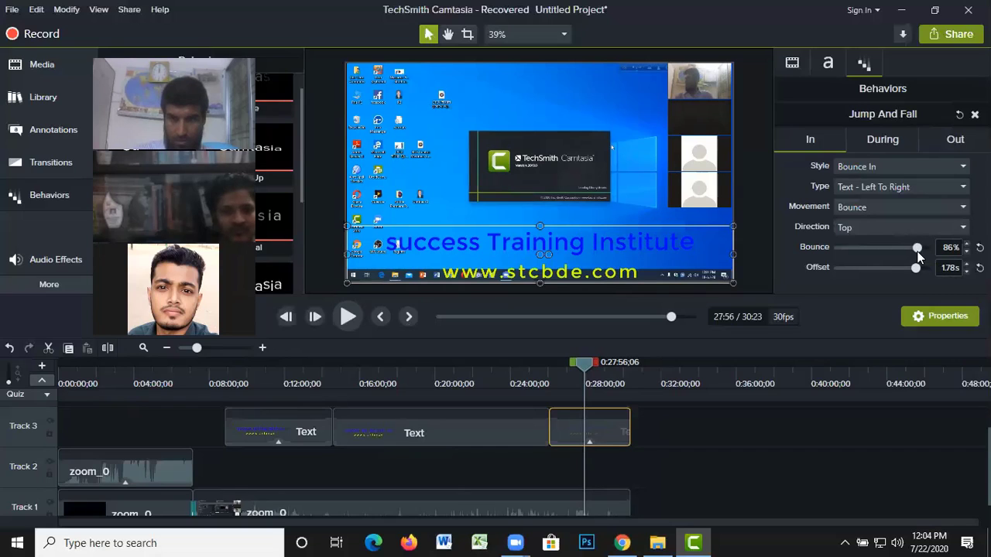
left_click(348, 316)
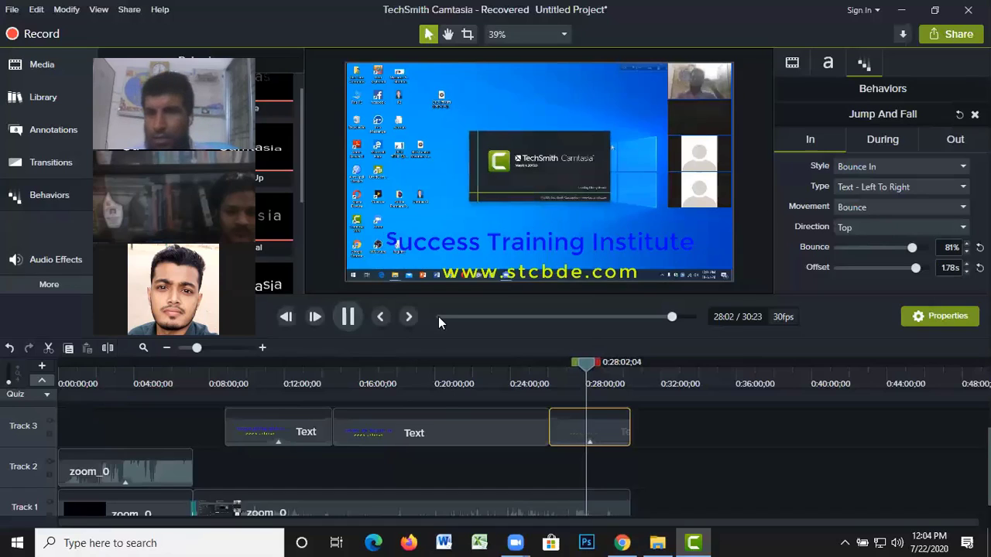
key("space")
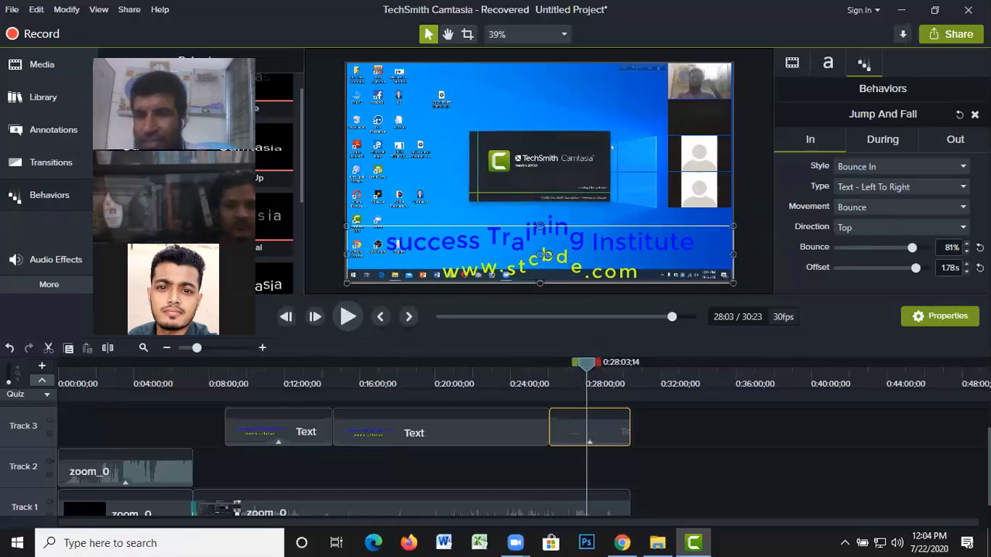
- Set the last Text segment's Jump And Fall In bounce to 50% and its offset to 1.32s
left_click(888, 247)
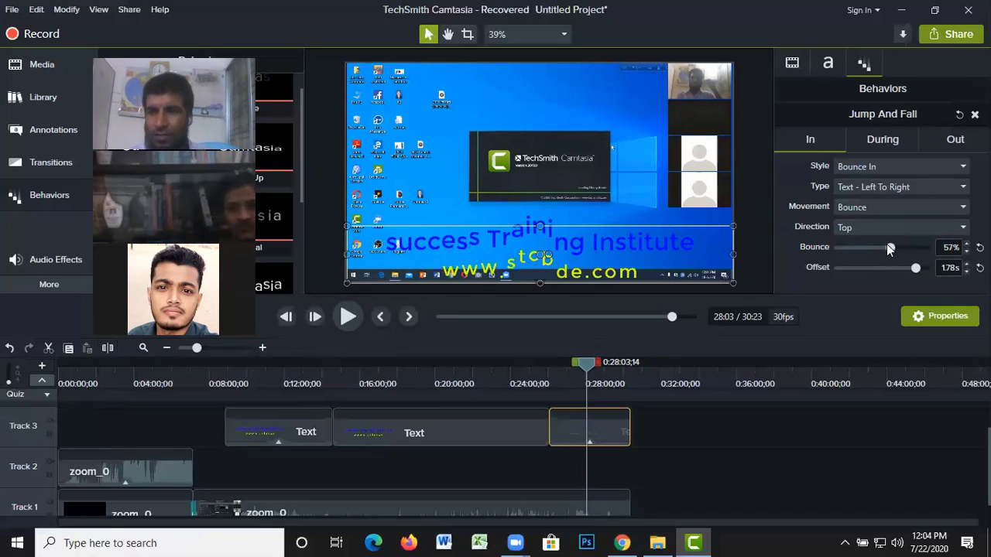
left_click_drag(888, 247, 894, 268)
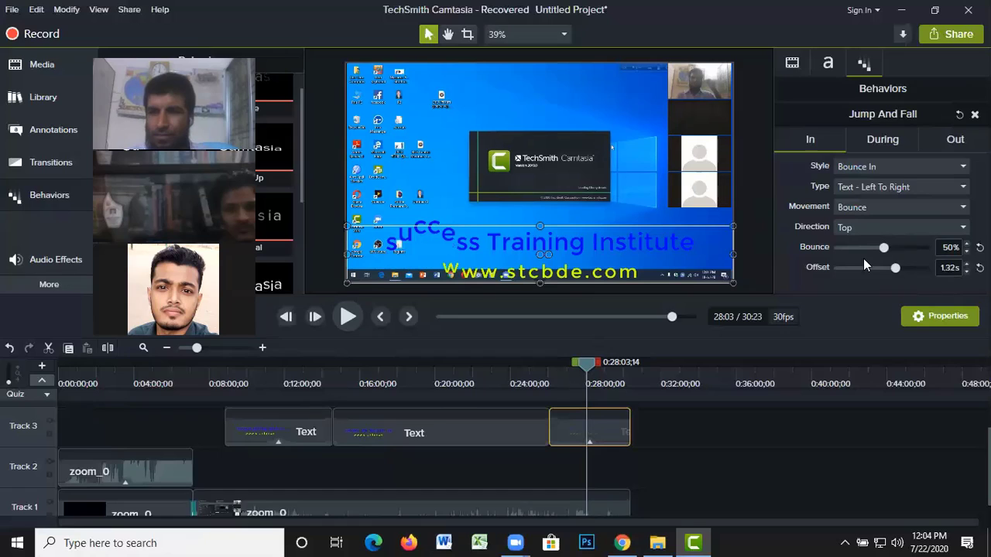
- Set the last Text segment's Jump And Fall In offset to 0.40s and its bounce to 46%
left_click(865, 263)
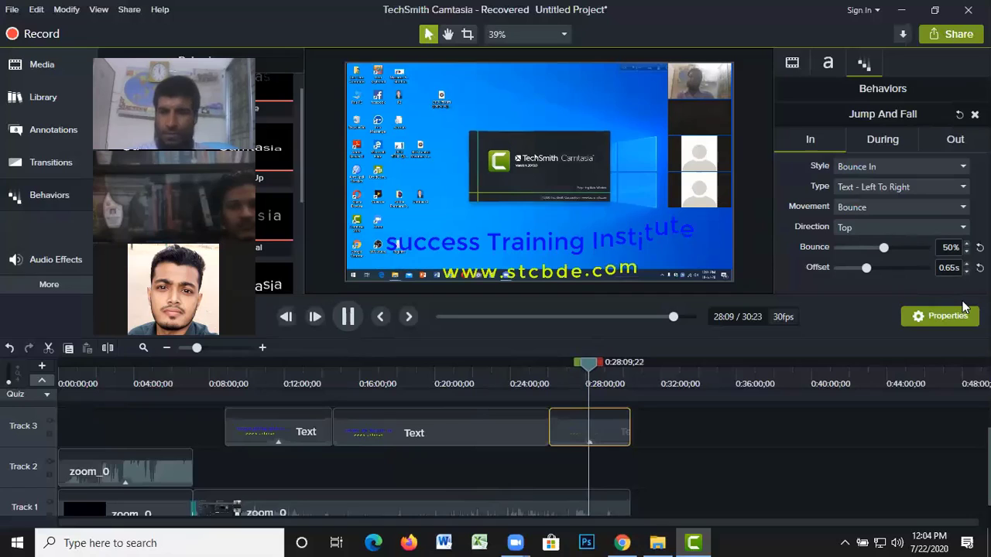
left_click_drag(868, 268, 856, 267)
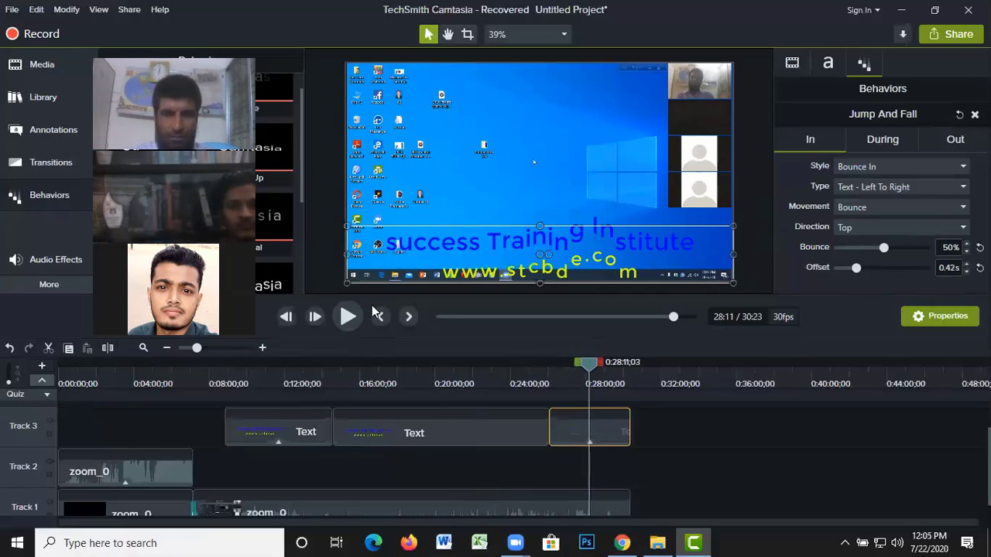
left_click(878, 245)
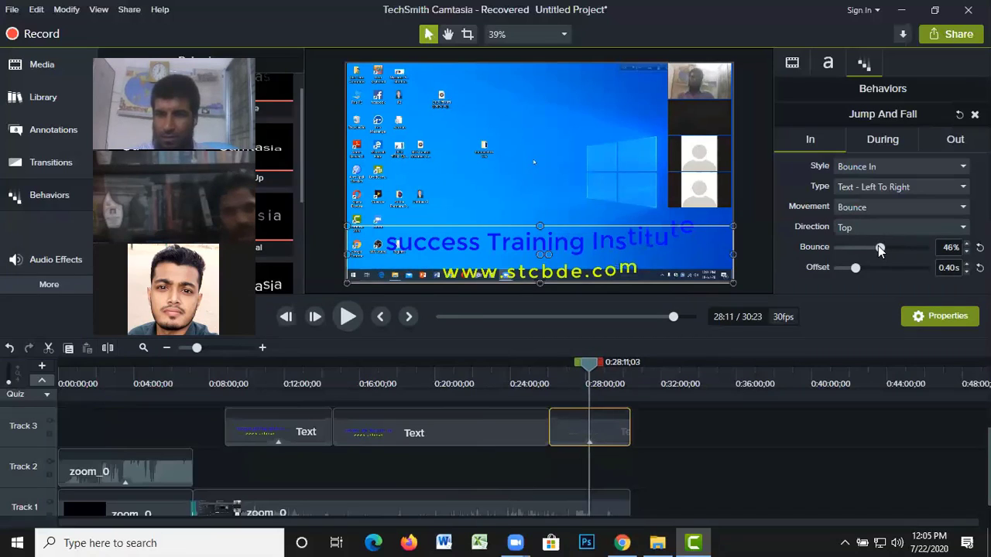
- Play back the last Text segment's Jump And Fall animation from about 28:11 and again near the segment's end
left_click(348, 317)
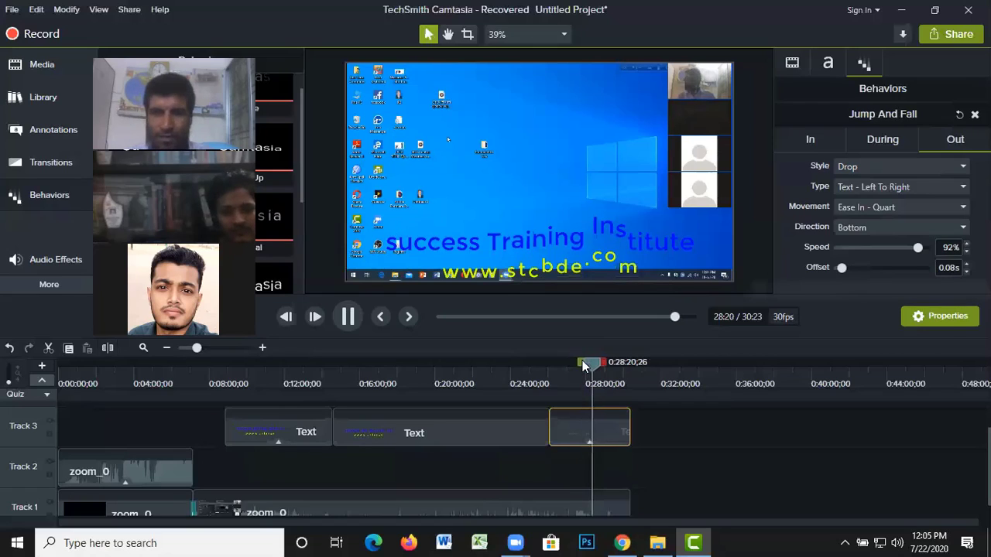
left_click(625, 363)
key("space")
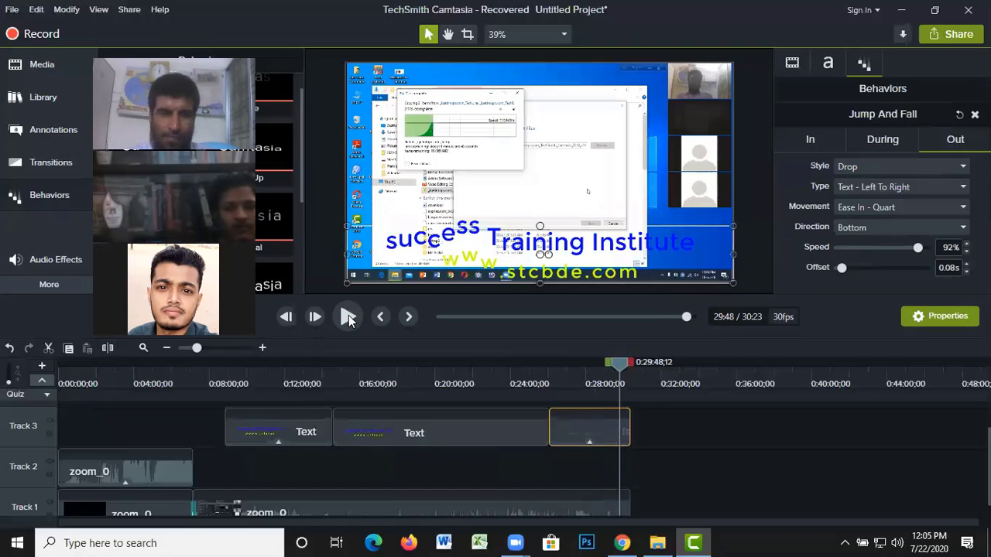
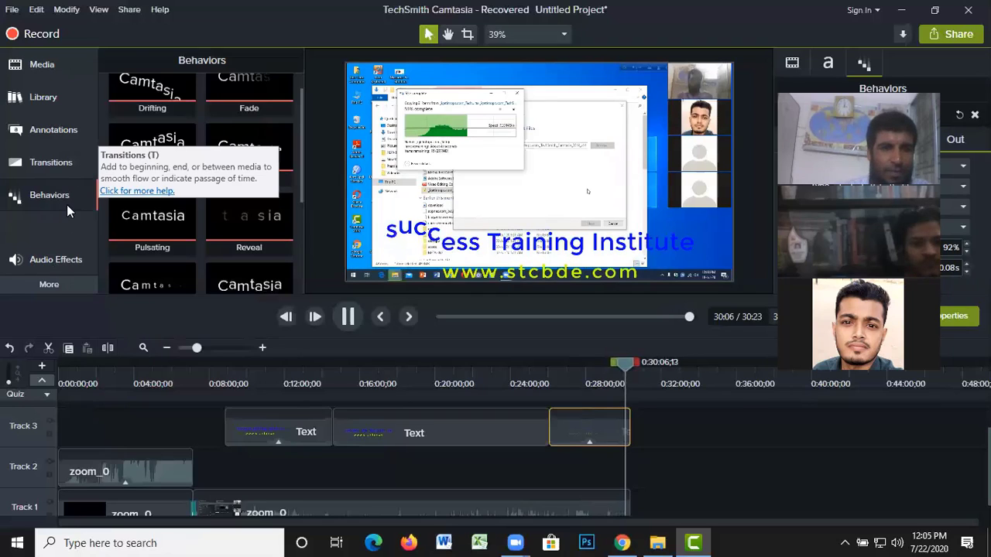
left_click(66, 285)
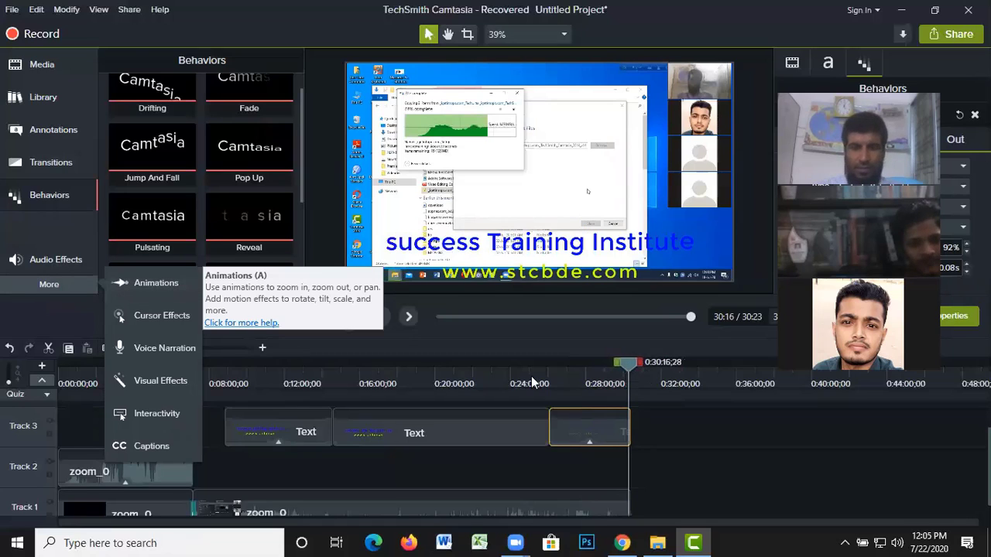
left_click(454, 383)
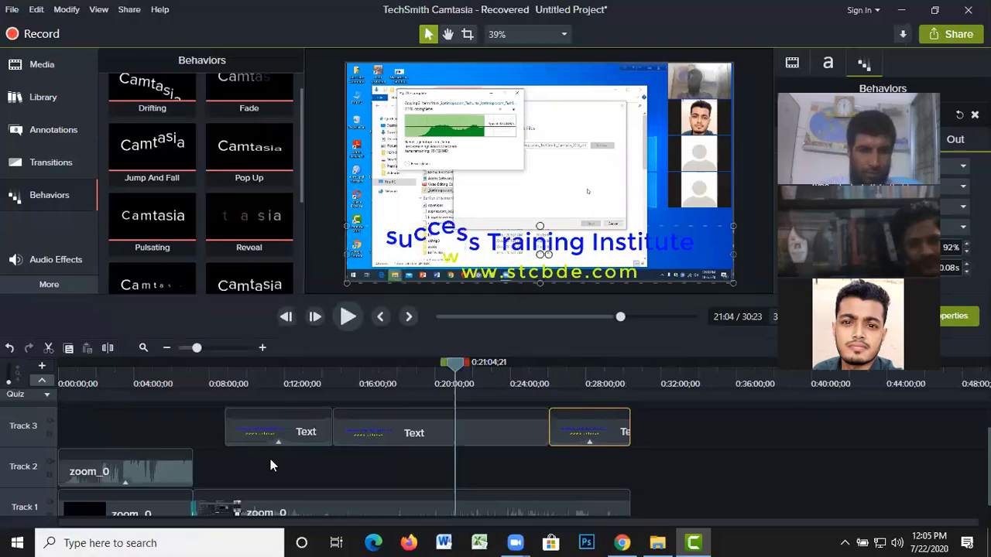
scroll(271, 460, "down", 1)
left_click(423, 384)
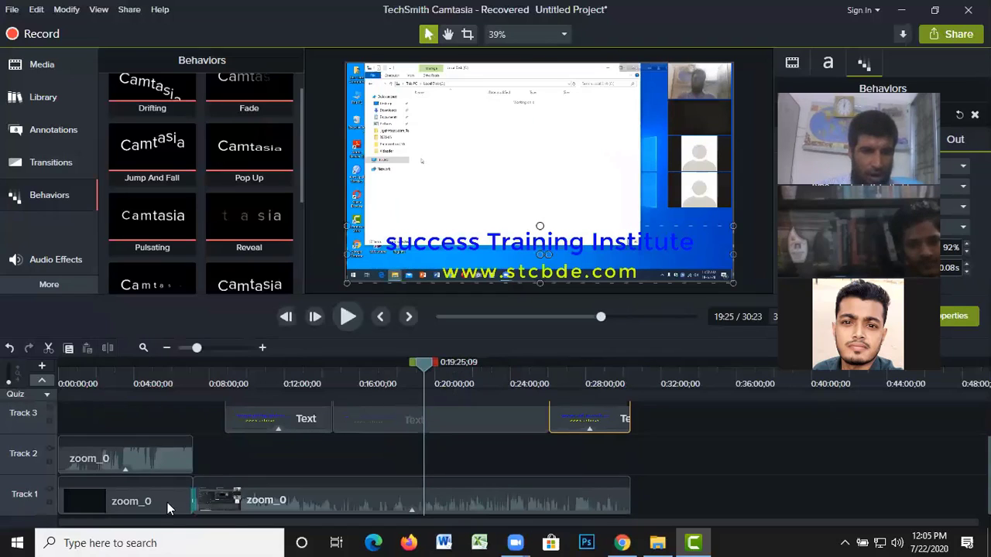
mouse_move(168, 502)
left_mouse_down()
mouse_move(263, 504)
mouse_move(207, 508)
left_mouse_up()
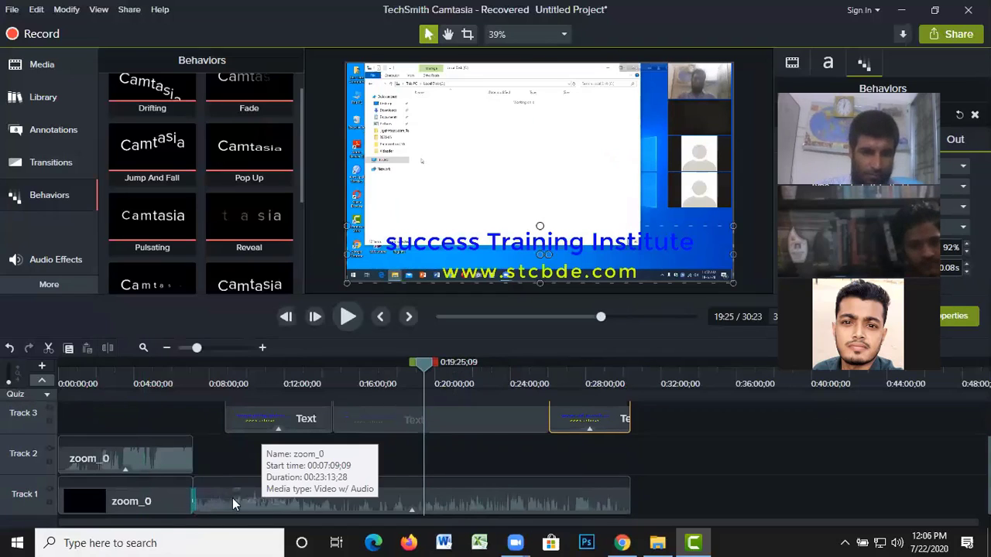
- Add an animation to the first zoom_0 clip on Track 1 at about 5:12 and stretch its start back to about 3:38
left_click(134, 499)
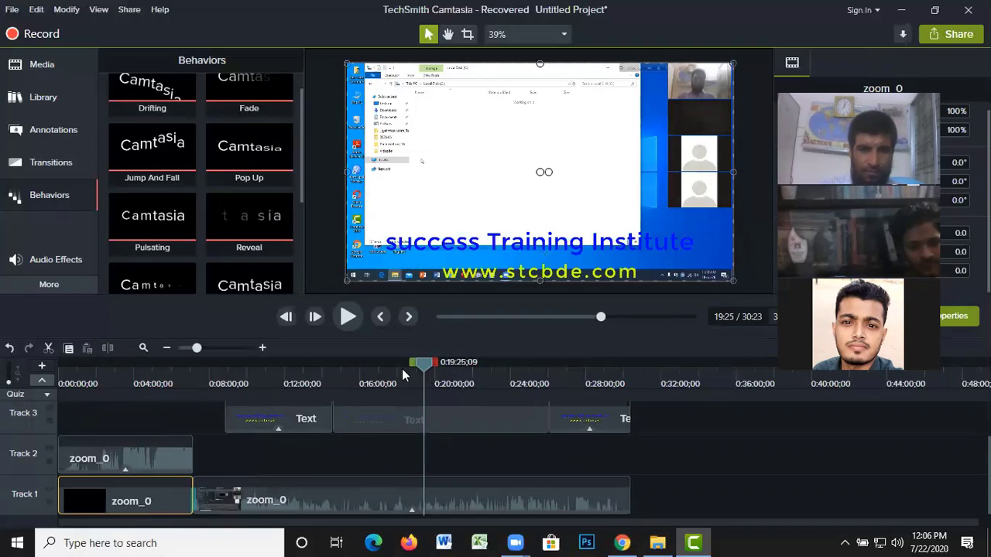
left_click(242, 374)
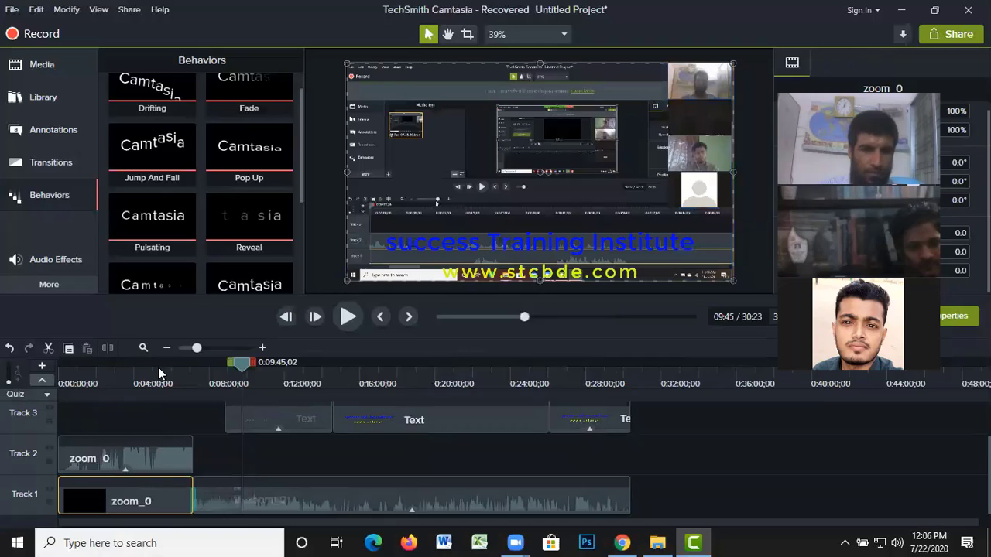
left_click(157, 367)
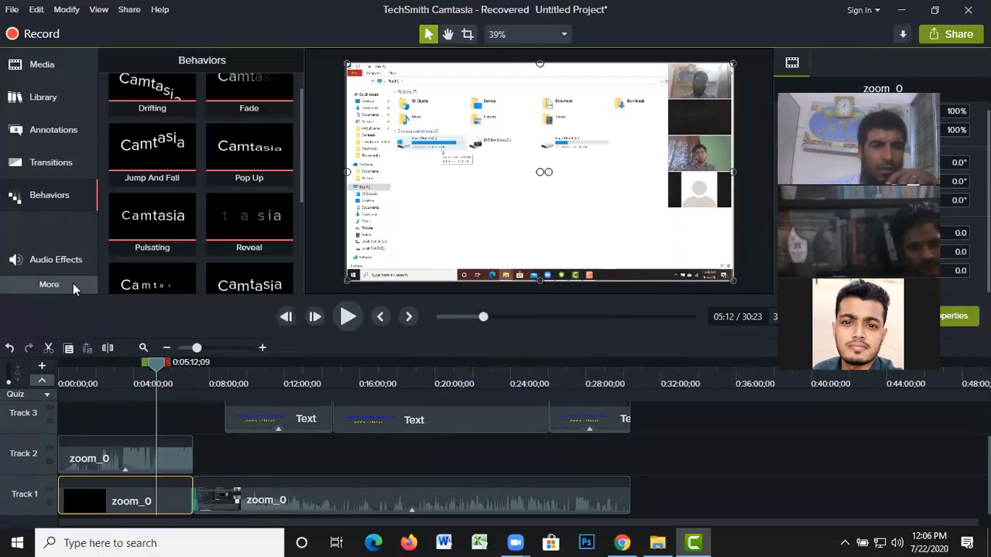
left_click(72, 284)
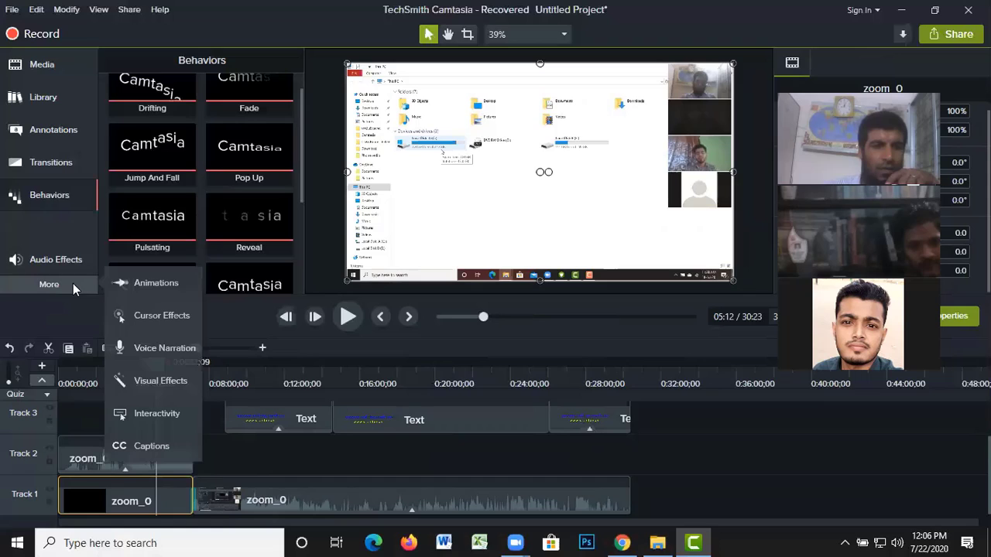
left_click(155, 285)
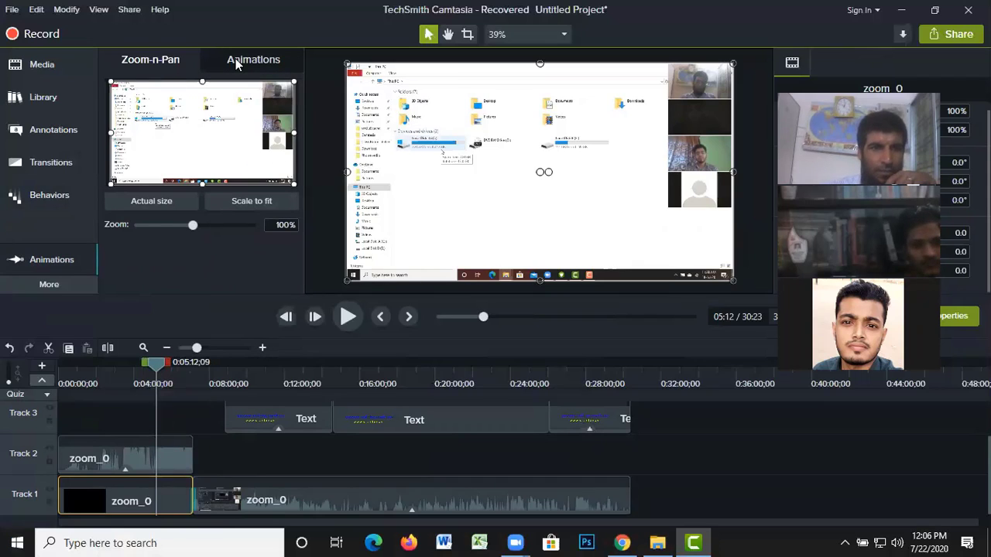
left_click(259, 62)
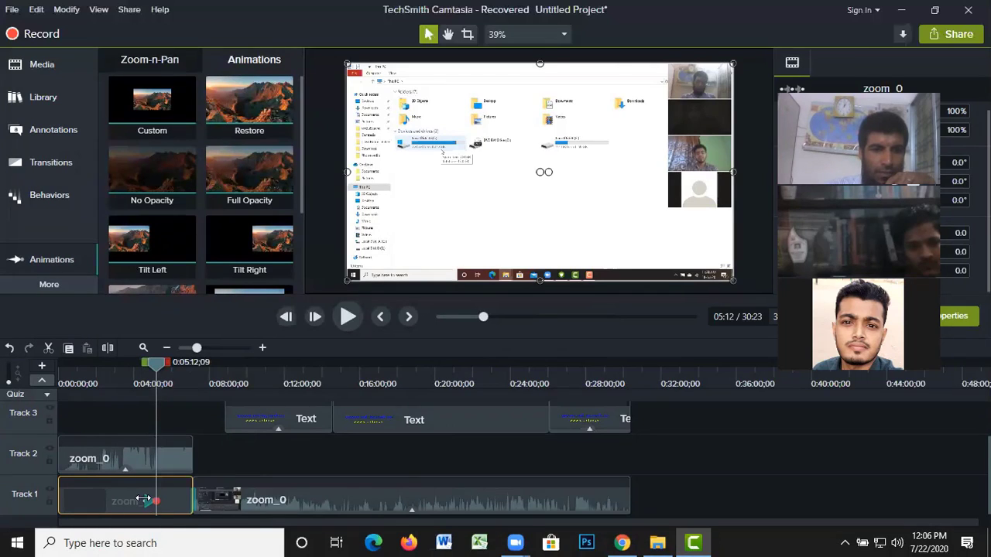
left_click_drag(144, 500, 114, 493)
- Play the first zoom_0 clip from about 3:29 to preview the start of its animation
left_click(137, 371)
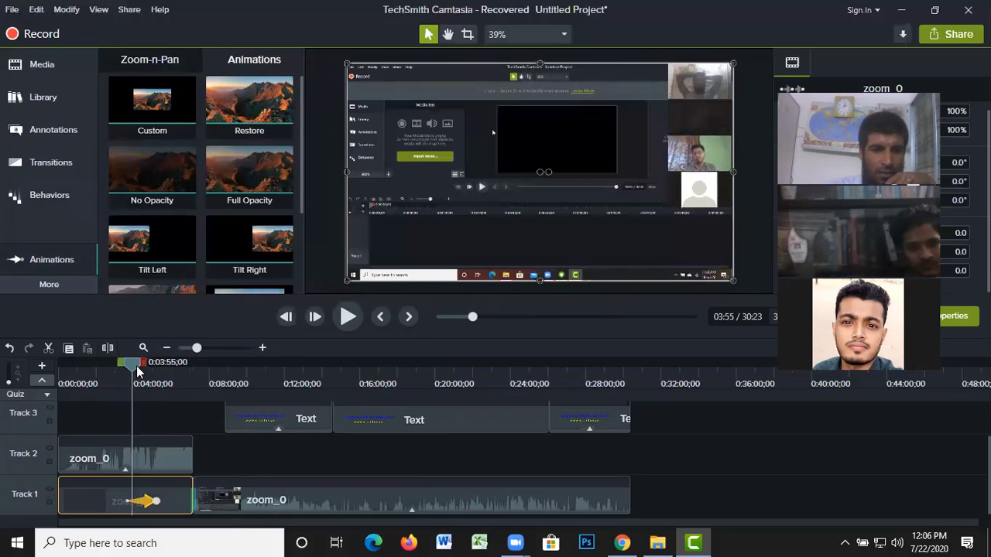
left_click_drag(137, 371, 131, 374)
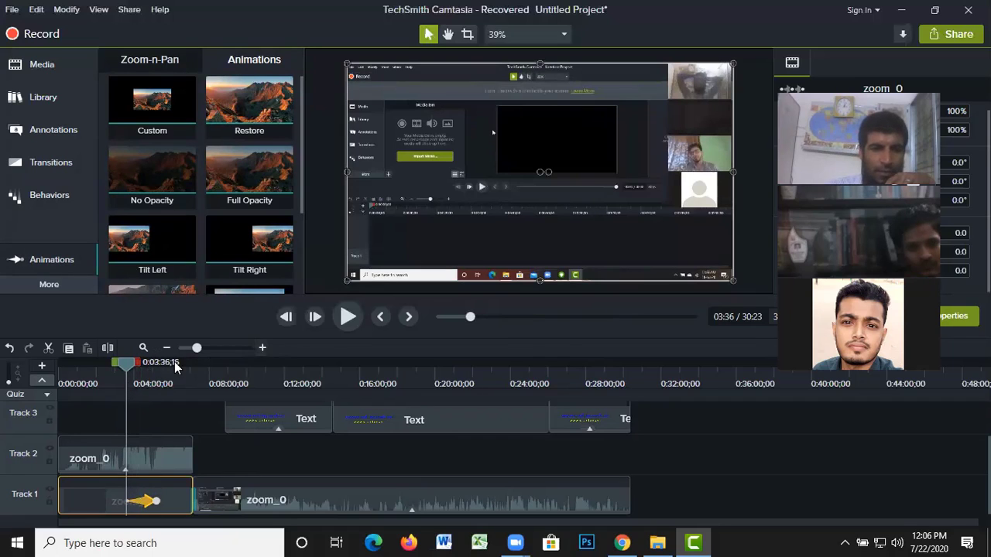
left_click_drag(128, 368, 124, 366)
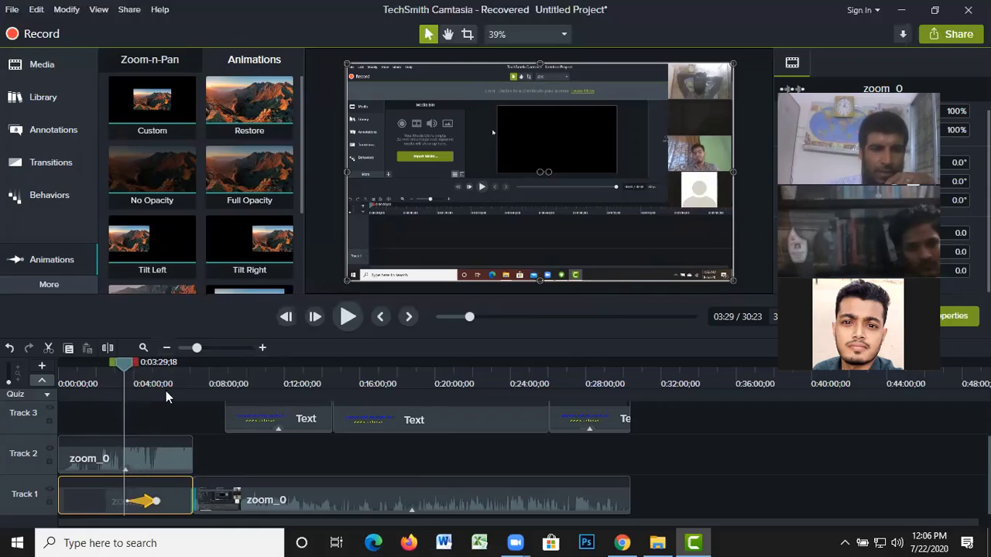
left_click(347, 319)
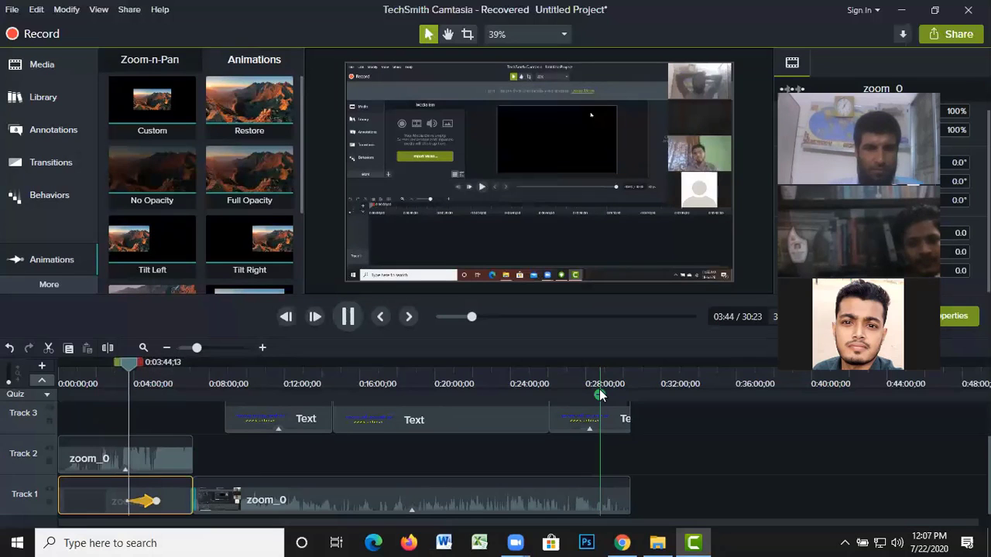
left_click_drag(600, 394, 131, 395)
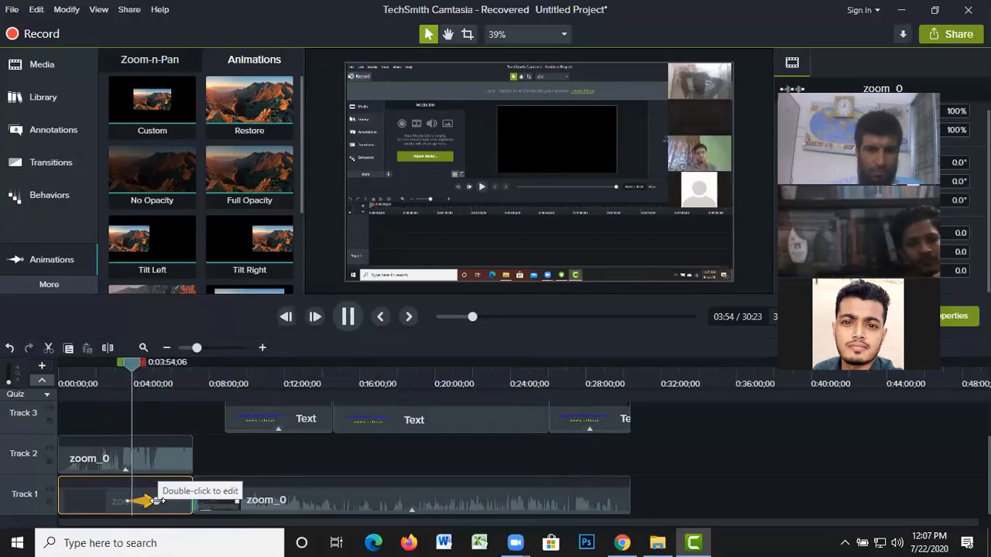
- Compare the animation's end with its middle by playing the first zoom_0 clip from about 4:00
left_click(154, 370)
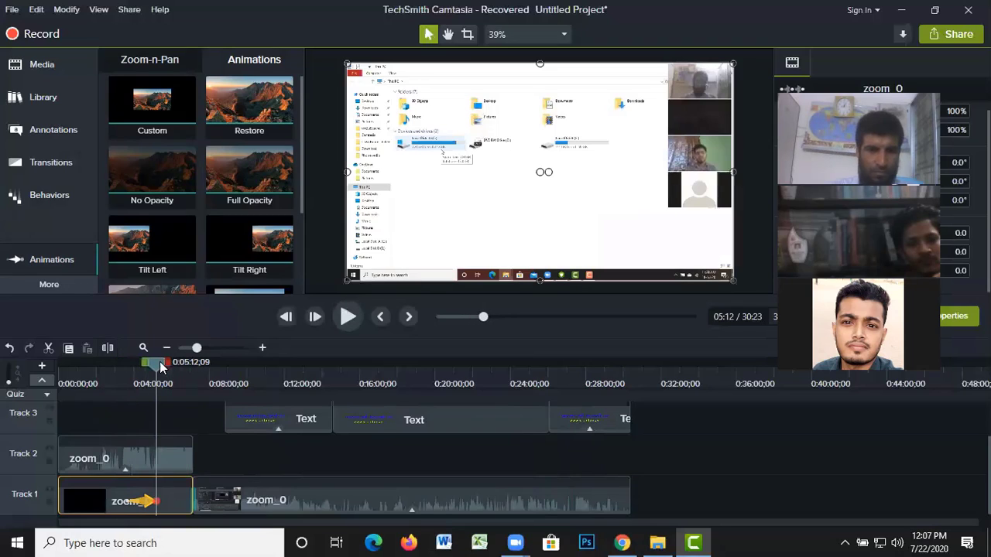
left_click_drag(153, 370, 134, 364)
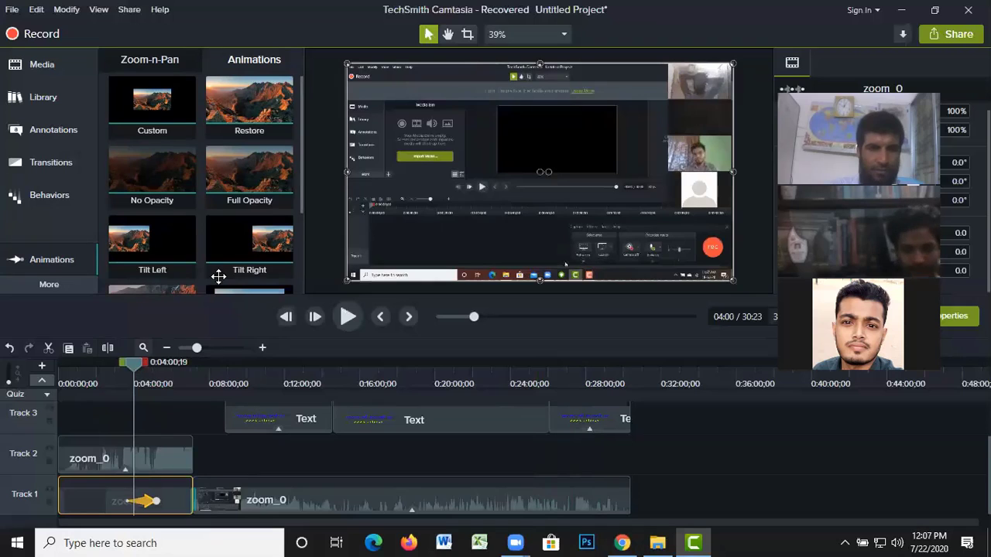
left_click(349, 318)
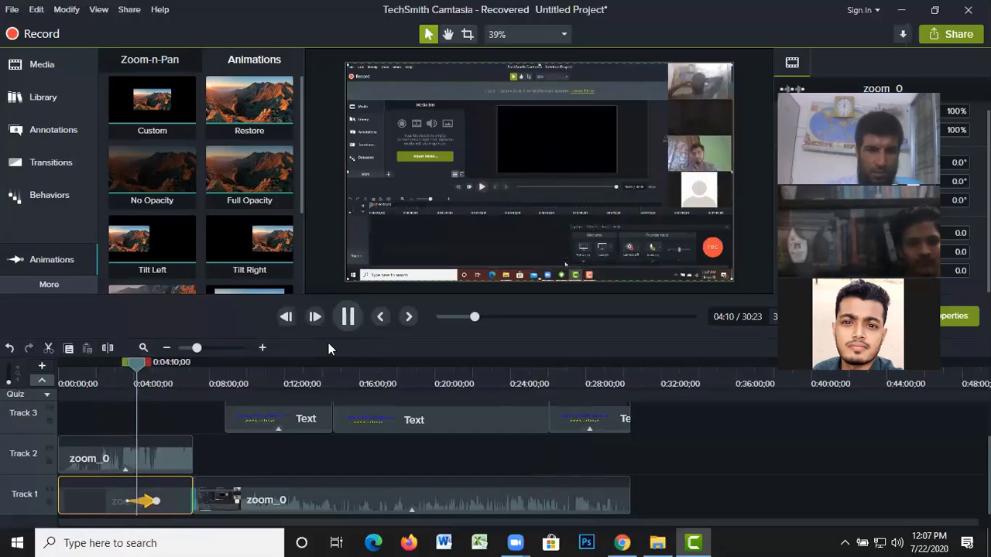
left_click(162, 507)
key("space")
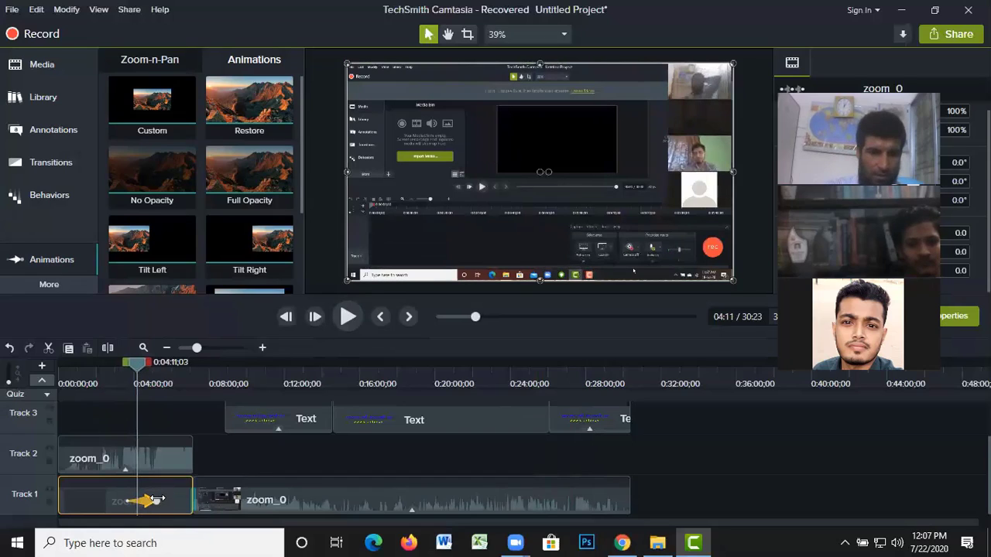
- Shorten the first zoom_0 clip's animation so it ends at about 4:00 and play it from about 3:07
left_click_drag(155, 500, 131, 380)
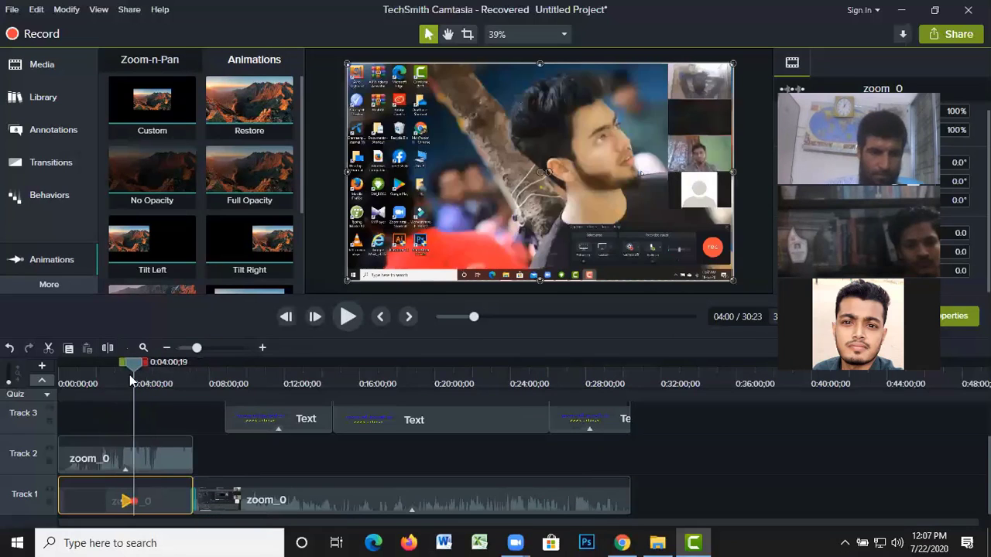
left_click(120, 373)
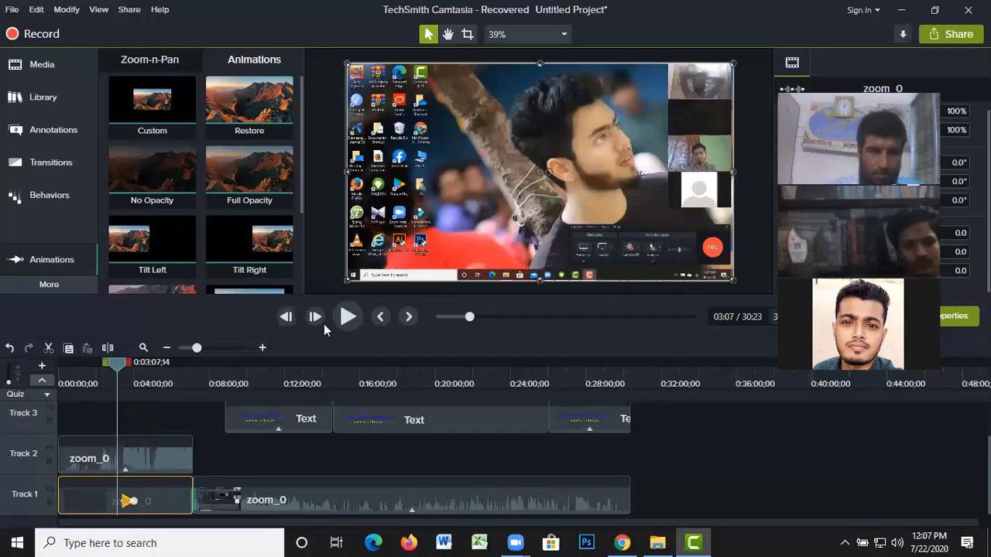
left_click(348, 317)
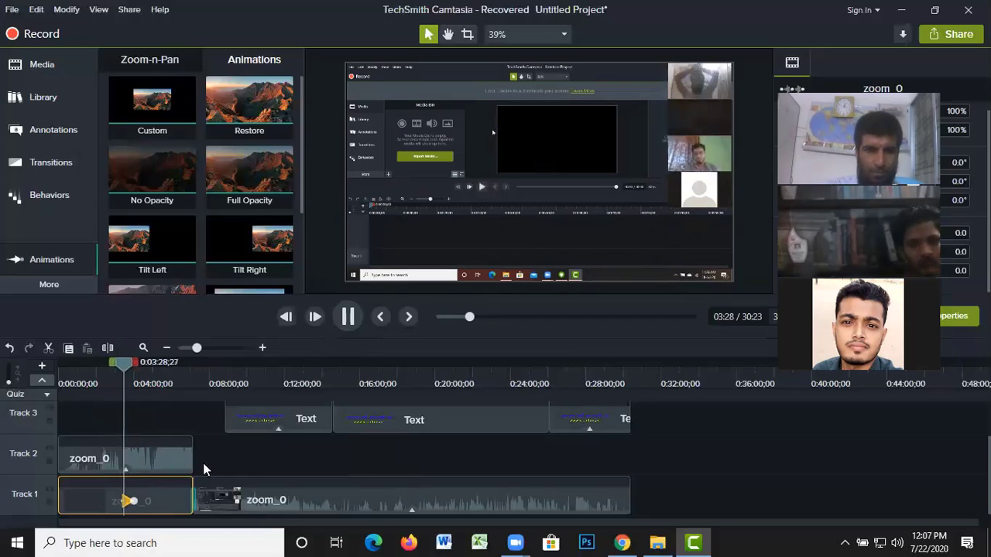
left_click(347, 317)
- Before the animation starts, scale the first zoom_0 clip to 47.6% and move it below the canvas to X 0.0, Y -566.7
left_click(506, 207)
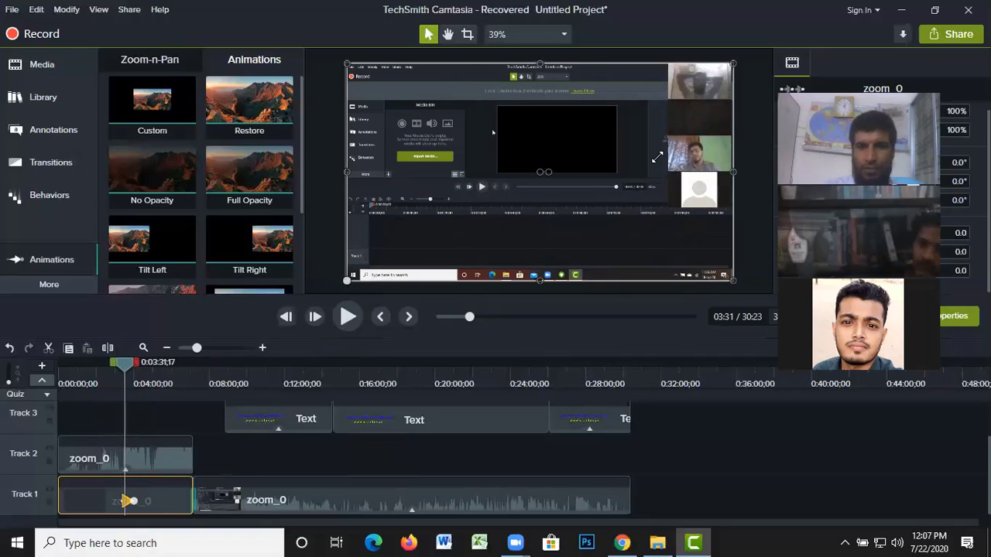
left_click_drag(657, 157, 551, 166)
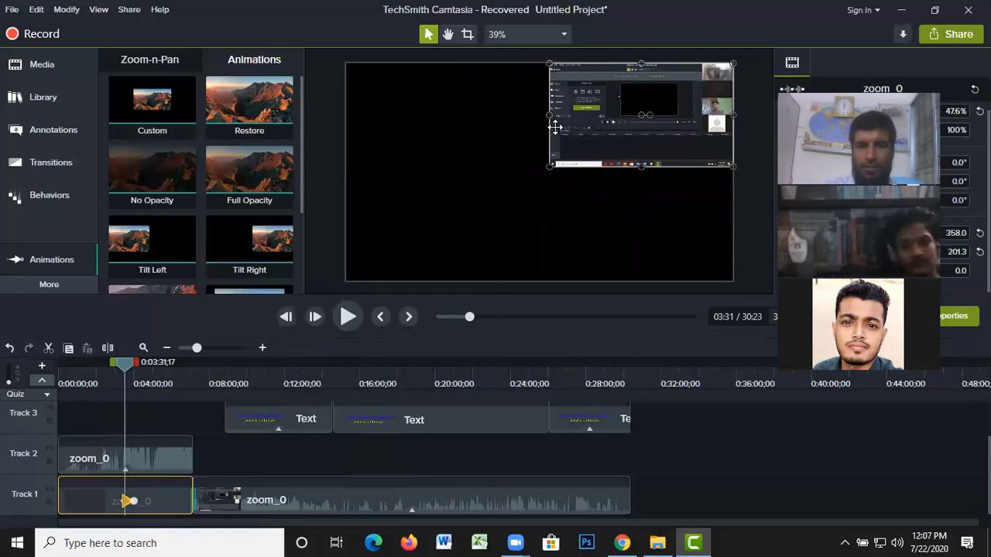
left_click_drag(555, 127, 547, 265)
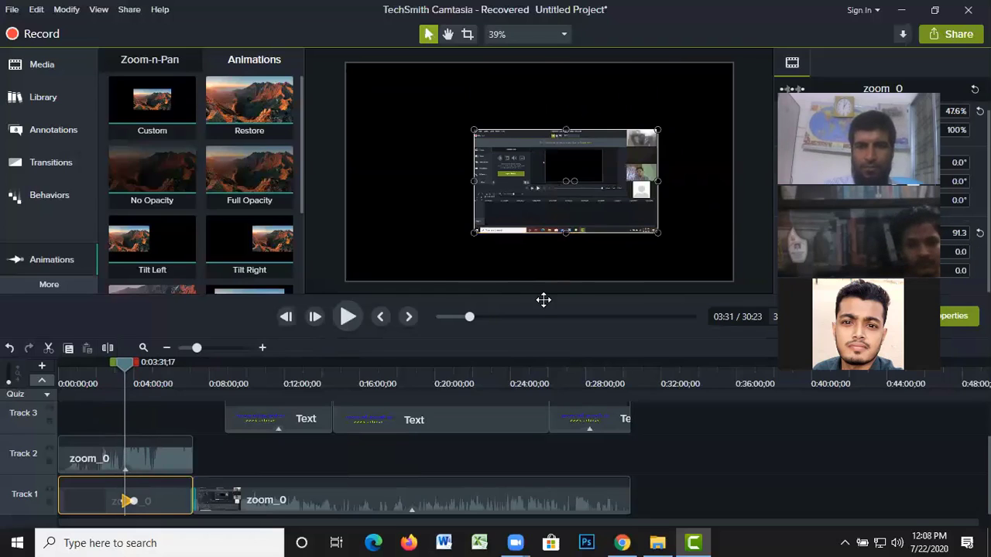
left_click_drag(544, 300, 543, 354)
- Extend the first zoom_0 clip's animation to end at about 5:19 and return the playhead to about 3:09
left_click_drag(130, 500, 146, 500)
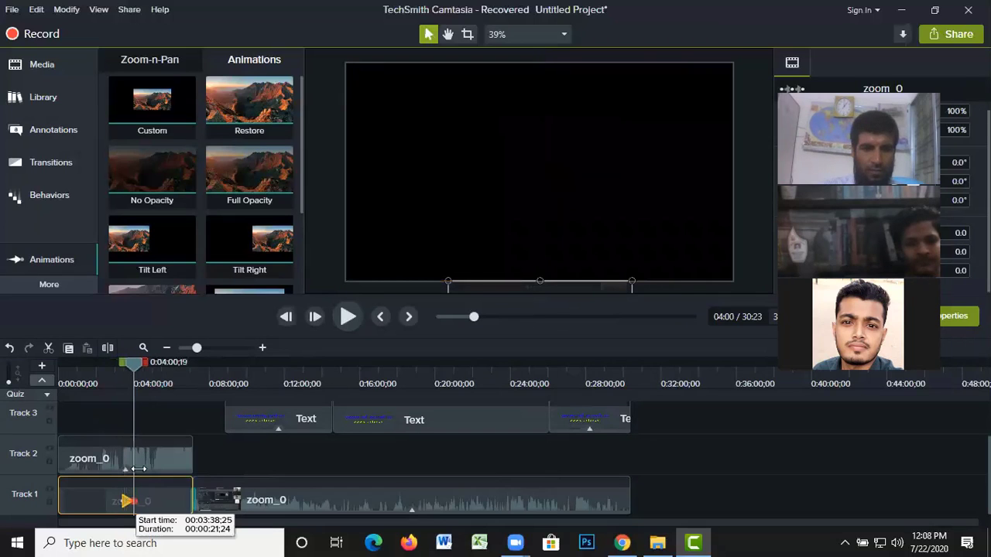
mouse_move(119, 363)
left_mouse_down()
mouse_move(103, 363)
mouse_move(116, 363)
left_mouse_up()
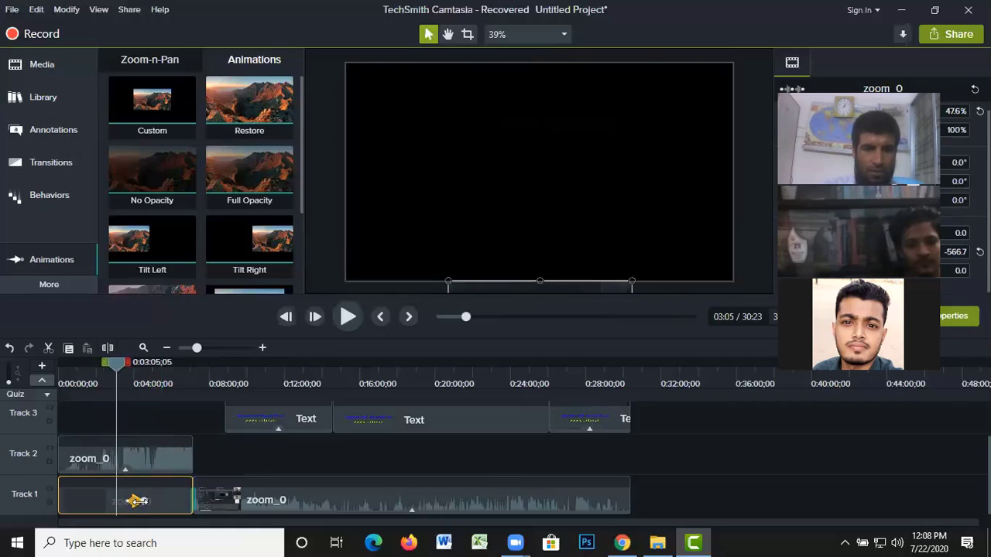
left_click_drag(137, 501, 152, 484)
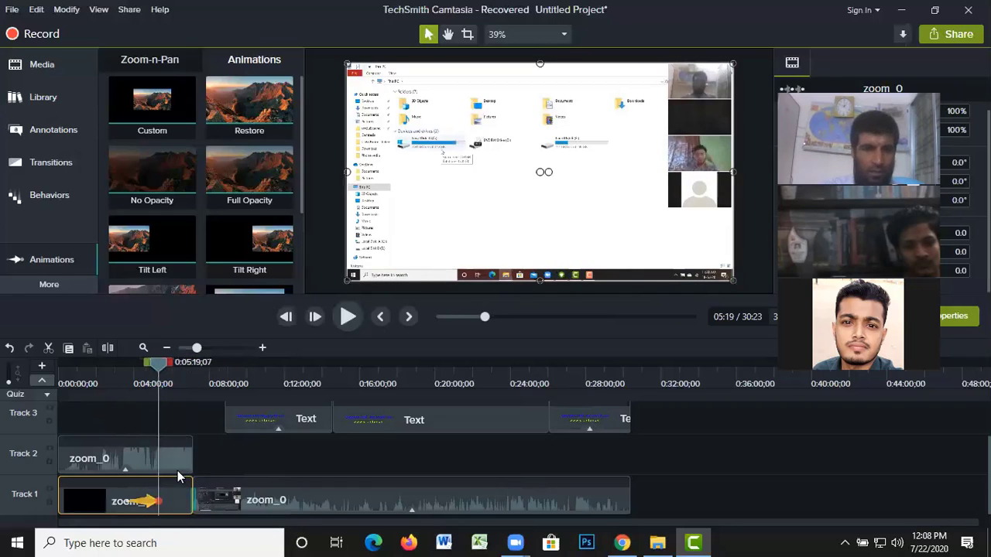
left_click(119, 372)
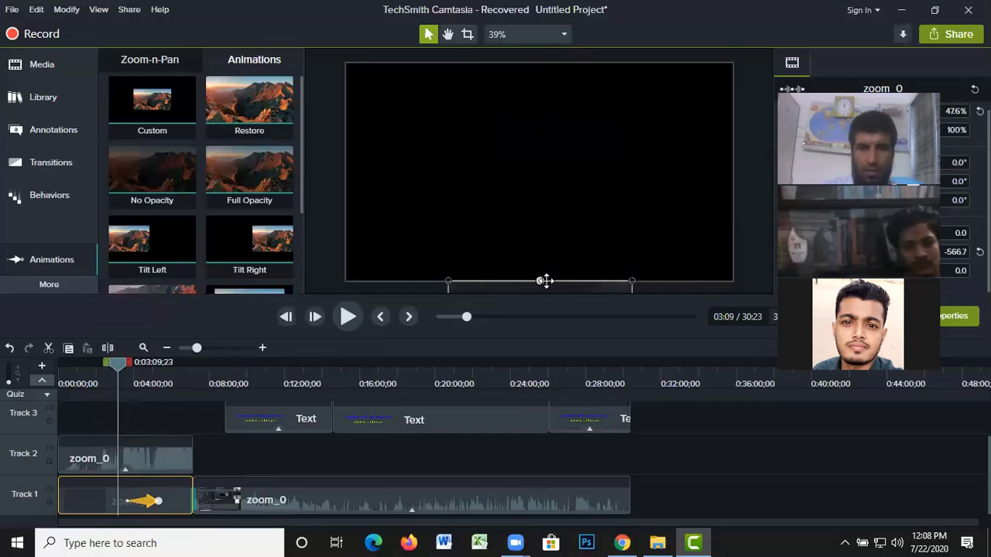
- Move the first zoom_0 clip back onto the canvas and centre it at X 0.0, Y 0.0
left_click_drag(545, 281, 563, 137)
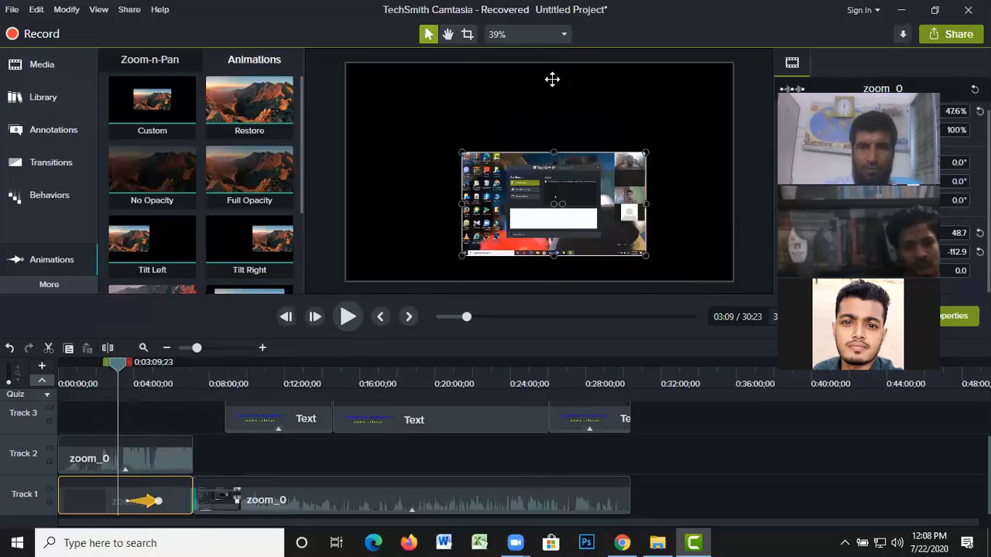
left_click_drag(552, 79, 555, 4)
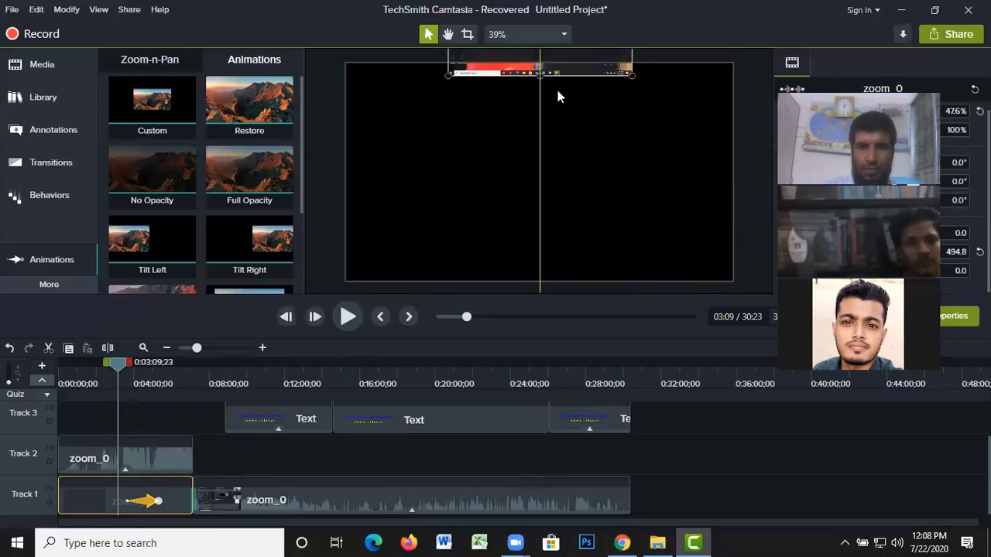
left_click_drag(554, 67, 553, 222)
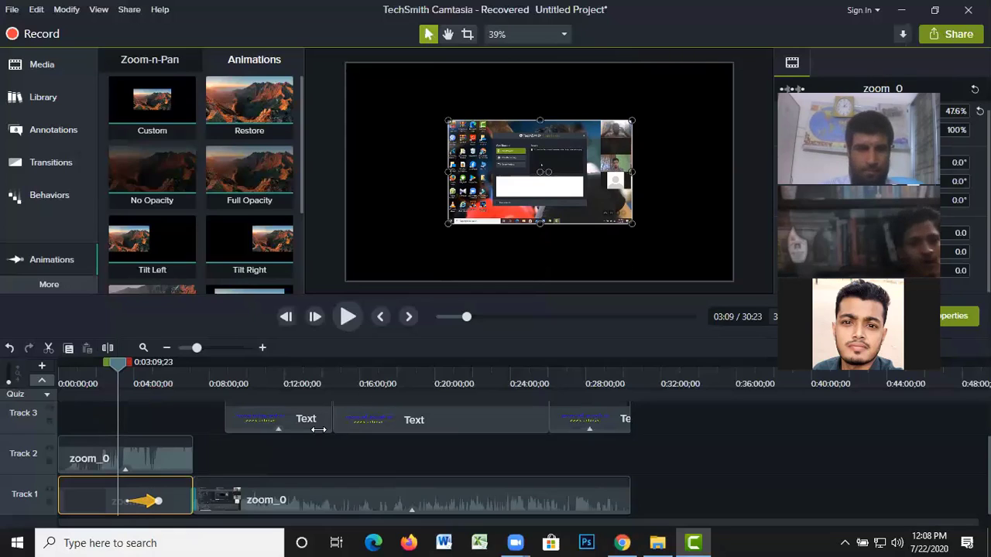
- Play the first zoom_0 clip from about 3:32 and scale it to 99.1% at about 3:52
left_click_drag(124, 369, 130, 380)
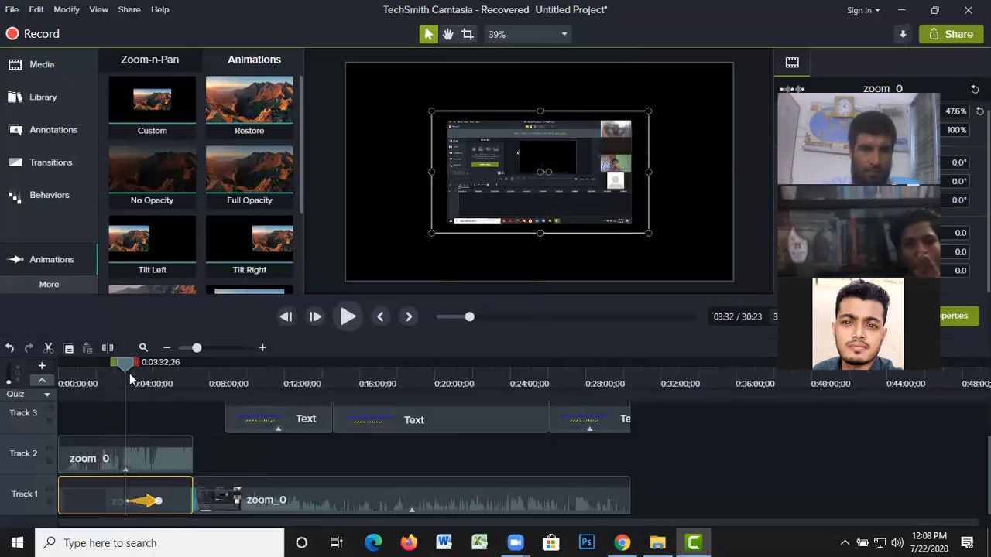
left_click(349, 316)
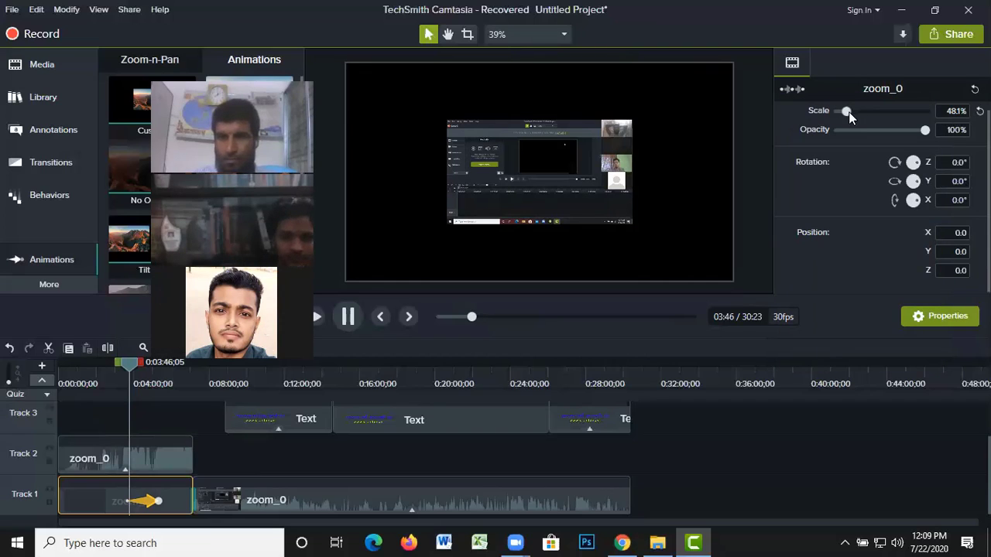
left_click_drag(848, 112, 855, 116)
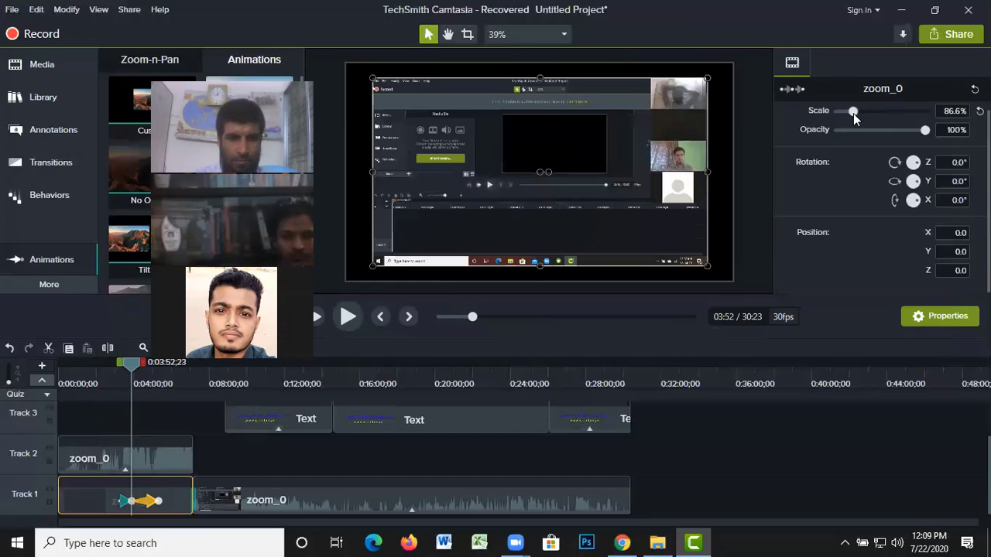
left_click(854, 111)
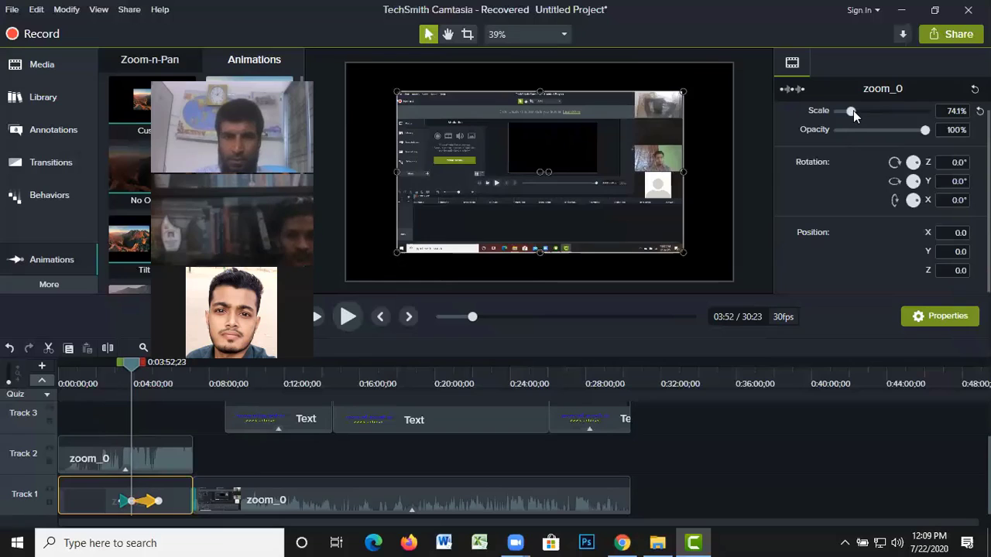
left_click_drag(854, 111, 858, 114)
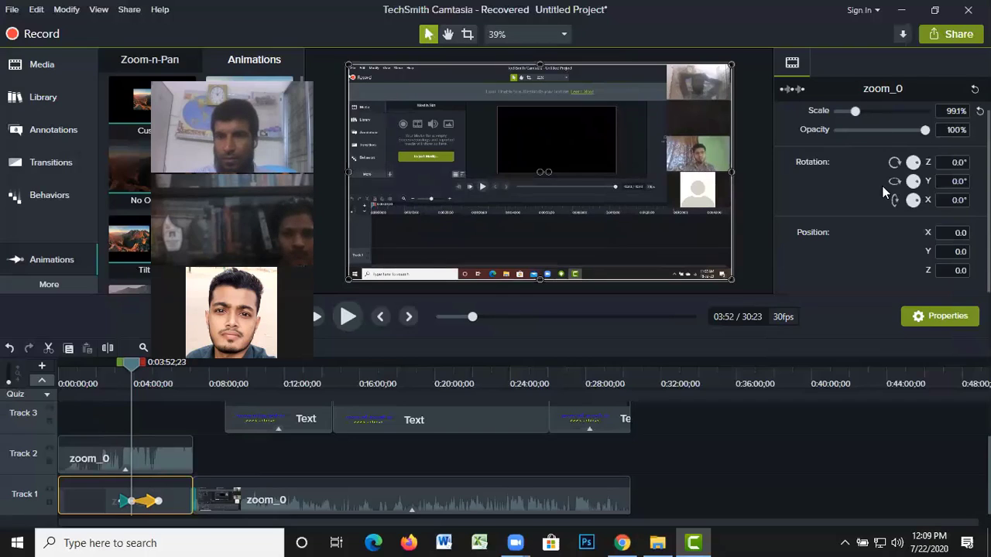
scroll(894, 208, "up", 2)
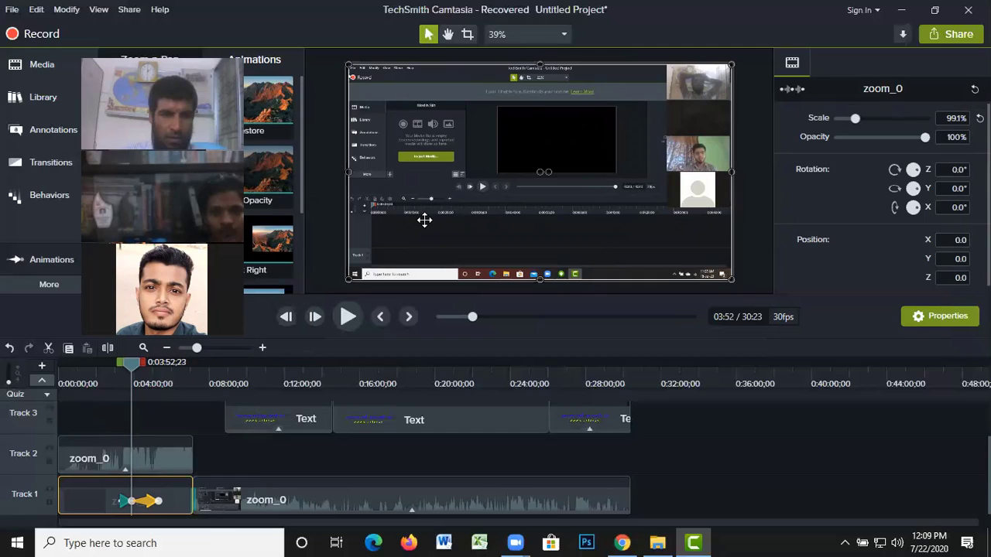
- Play the first zoom_0 clip from about 3:04 to check how its scale animations run
left_click(116, 365)
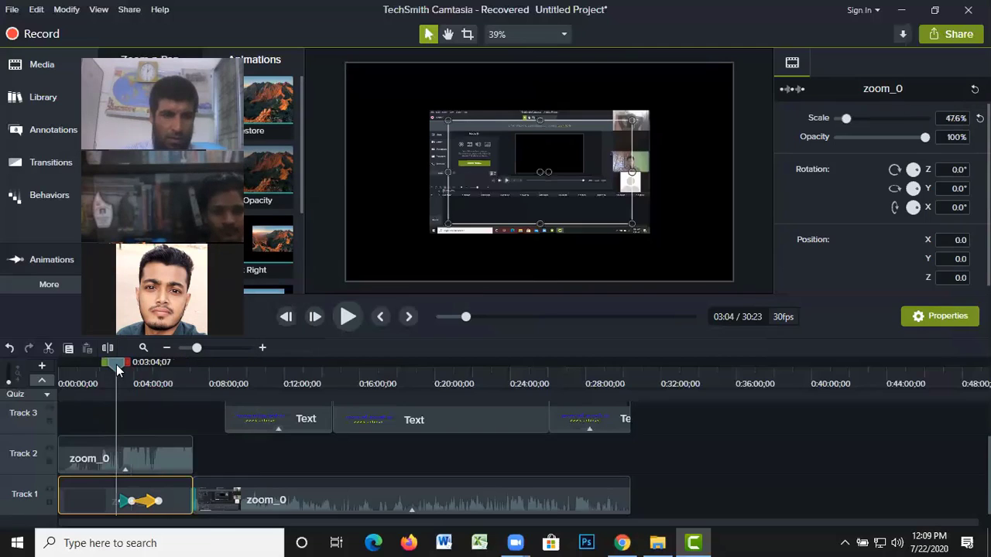
left_click(347, 316)
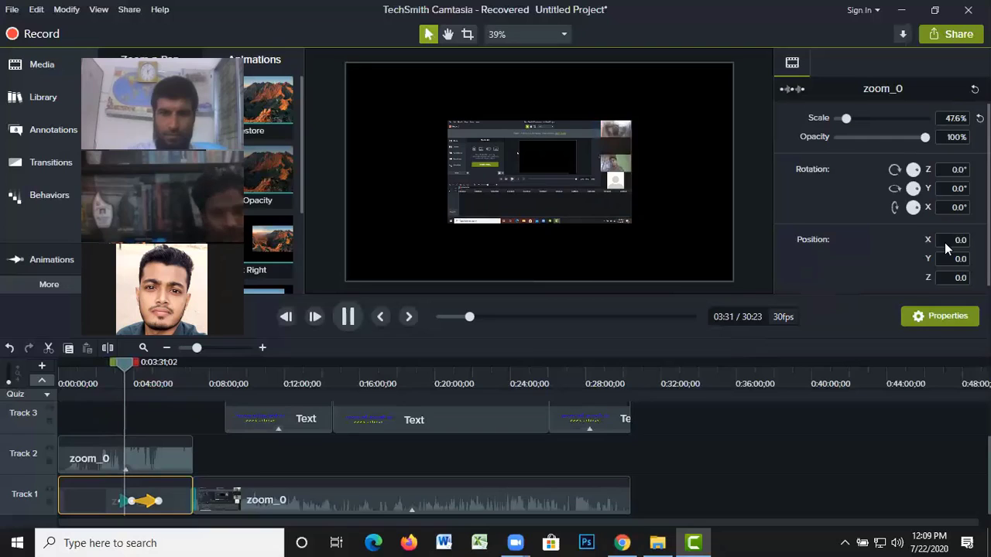
scroll(944, 242, "down", 1)
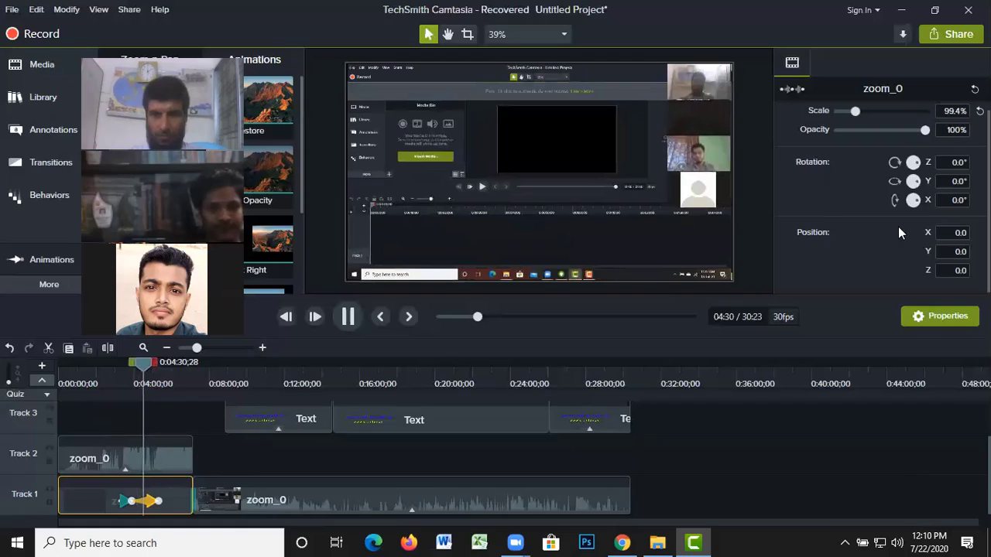
scroll(907, 241, "up", 1)
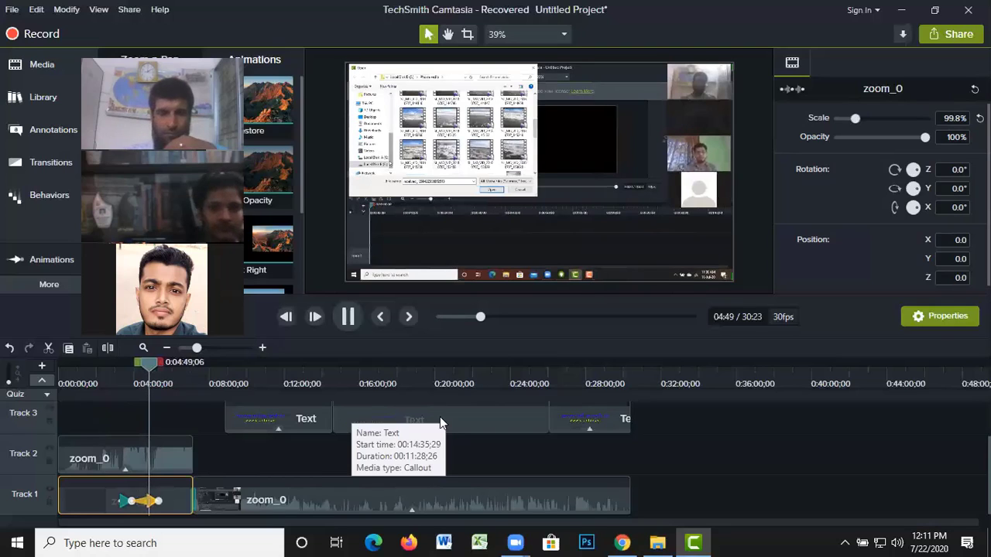
- Lower the computer's speaker volume to 78
left_click(898, 542)
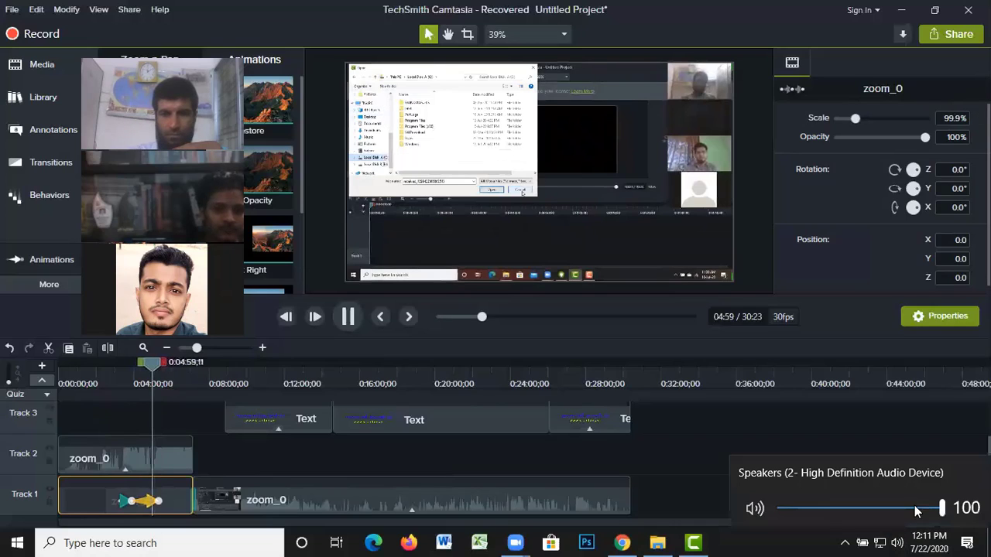
left_click(915, 507)
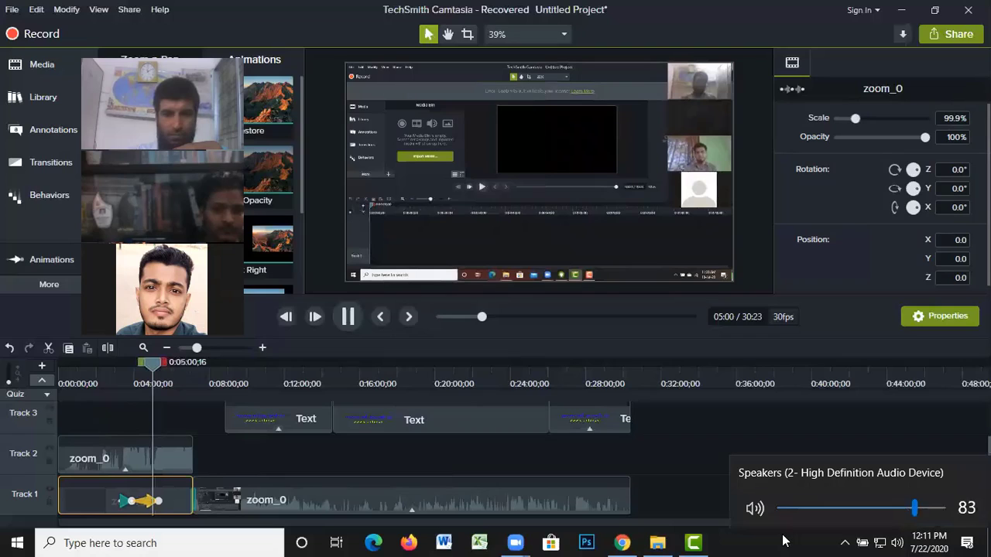
key("Down")
key("Down")
key("Down")
key("Down")
key("Down")
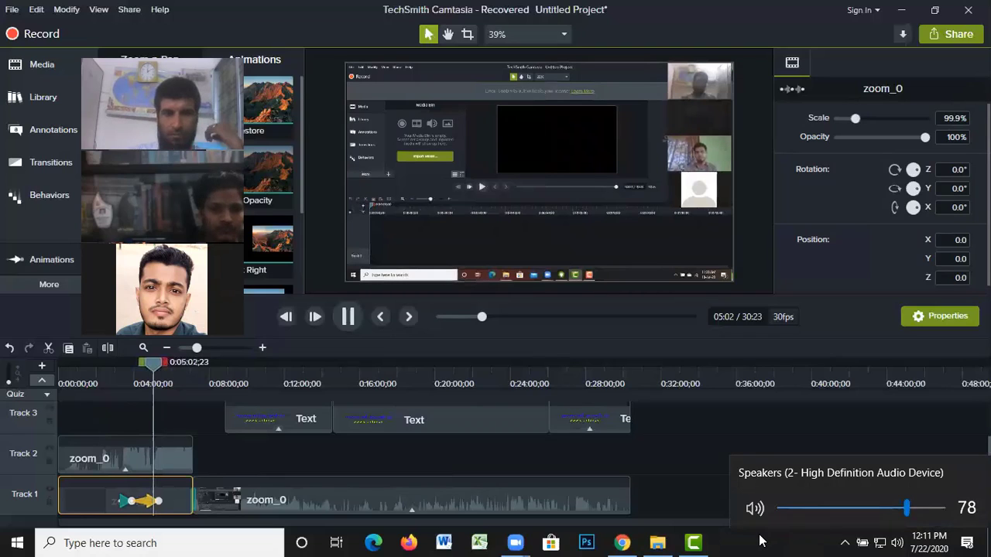
left_click(760, 541)
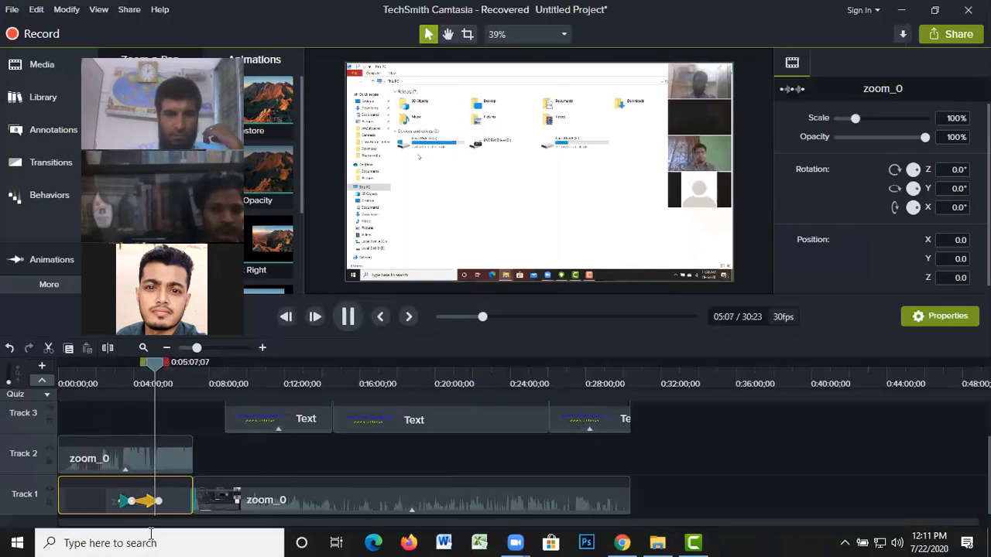
- Delete the middle of the three animations on the first zoom_0 clip, the one ending at about 3:52
left_click(127, 502)
left_click_drag(128, 502, 131, 502)
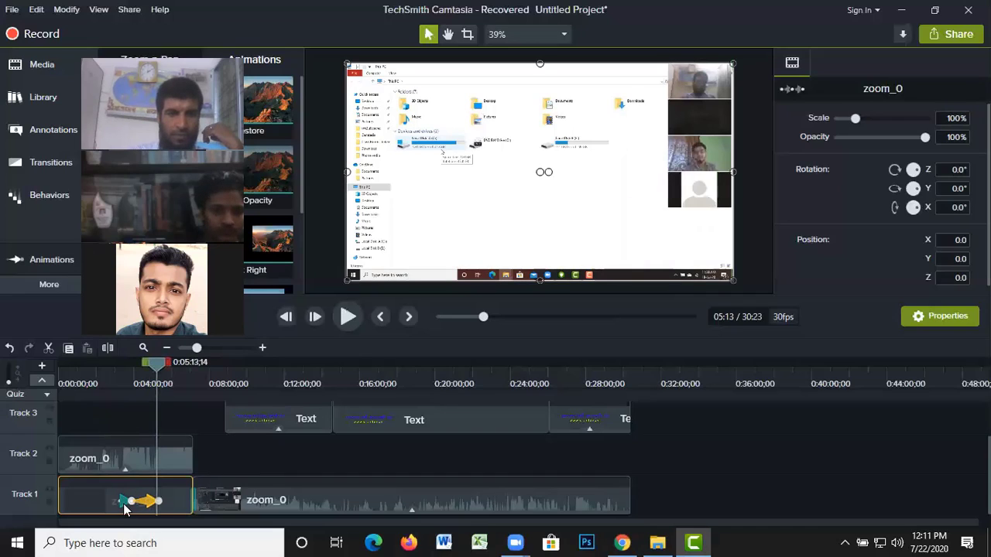
left_click(101, 502)
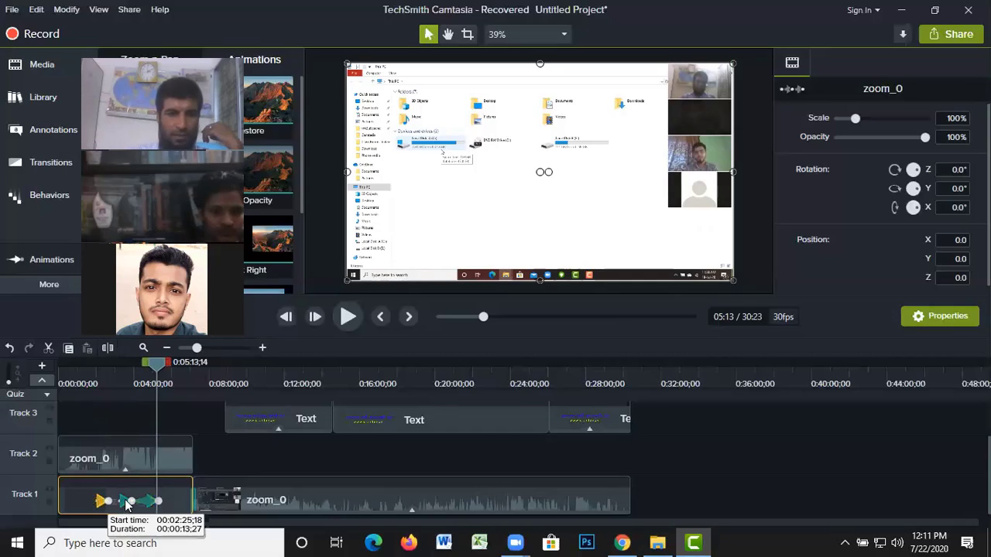
left_click(124, 502)
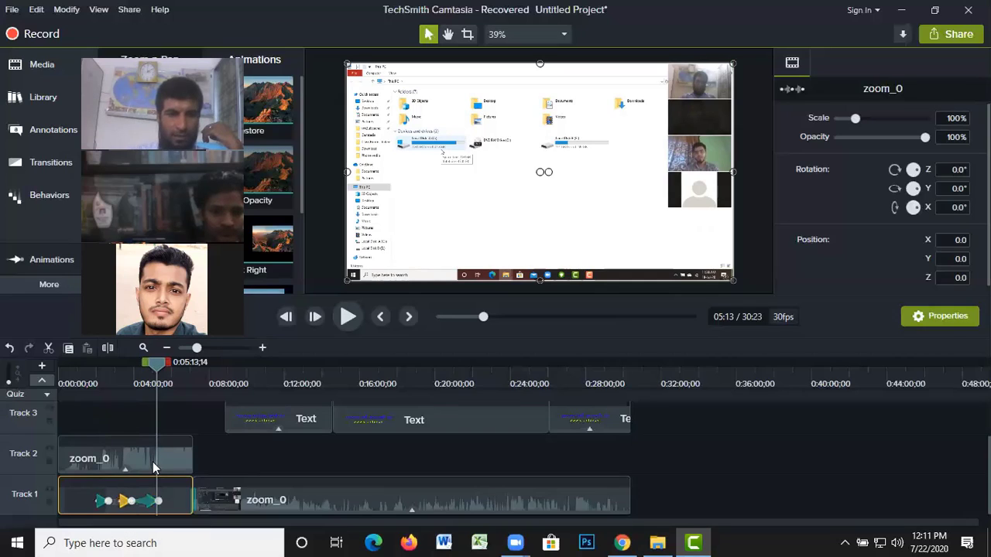
right_click(127, 499)
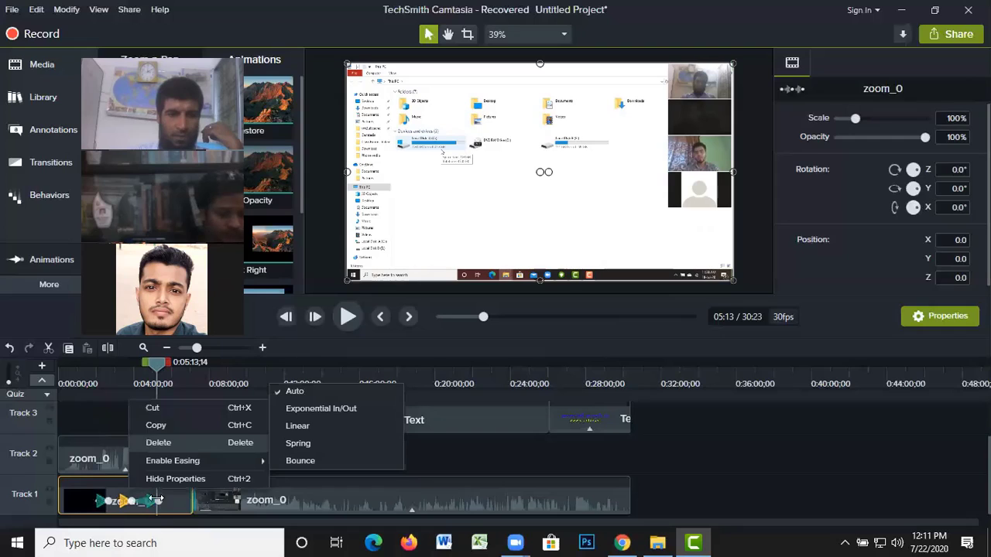
left_click(121, 391)
- Check the first zoom_0 clip's remaining animations at about 2:39 and play it from about 4:42
left_click_drag(121, 379, 118, 366)
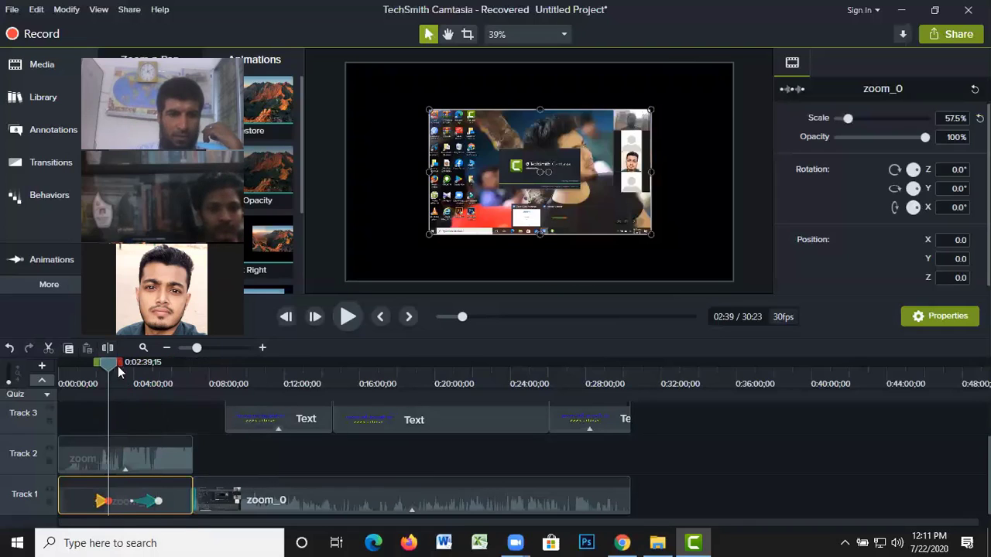
left_click(145, 393)
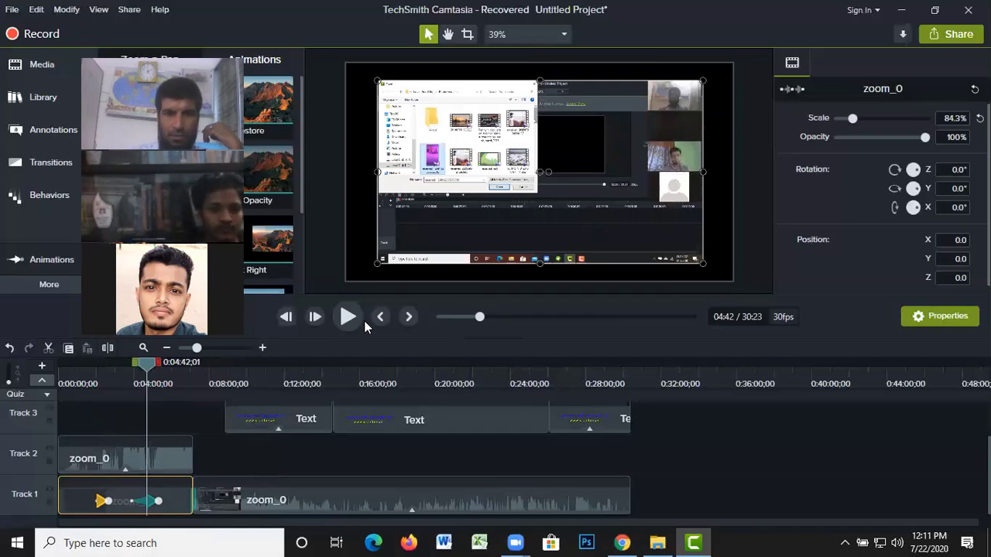
left_click(348, 316)
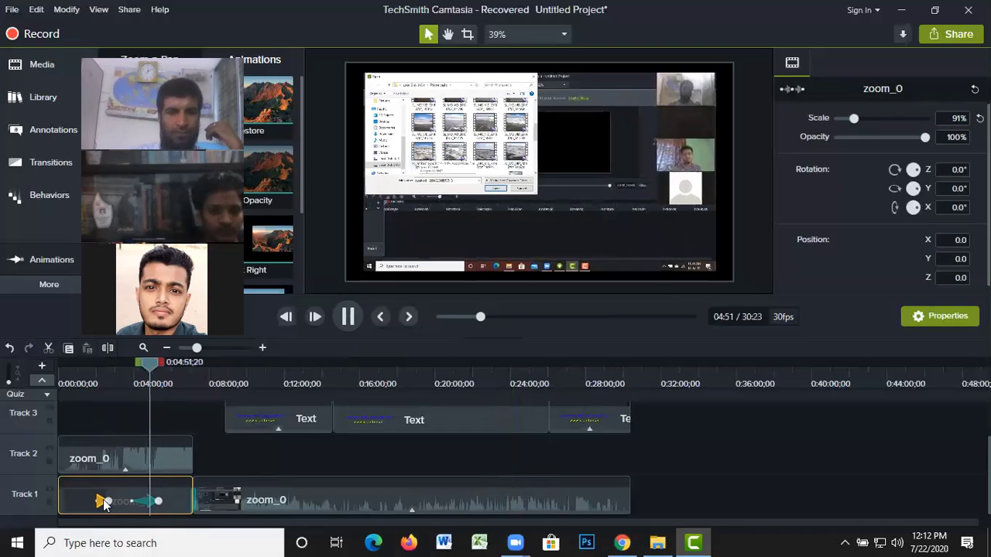
key("space")
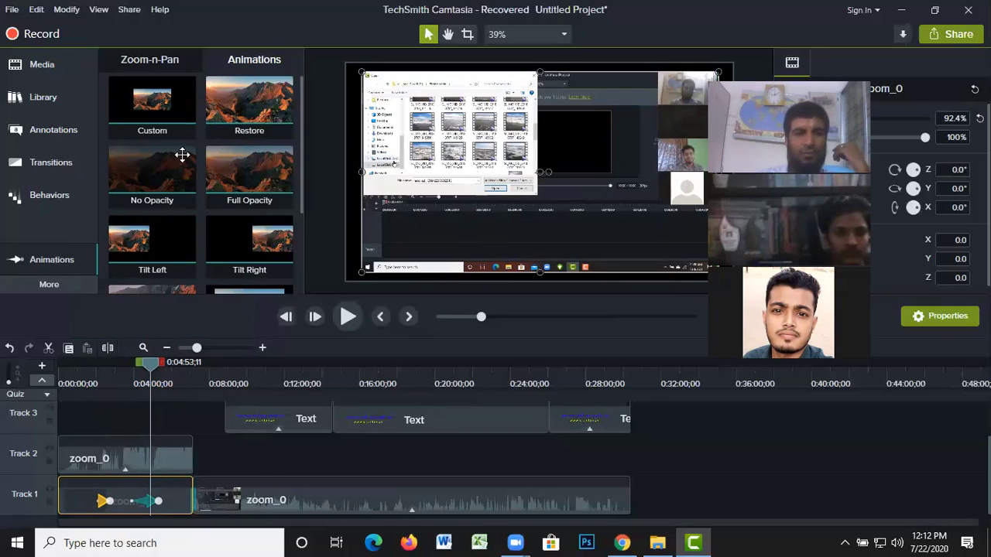
key("ctrl+z")
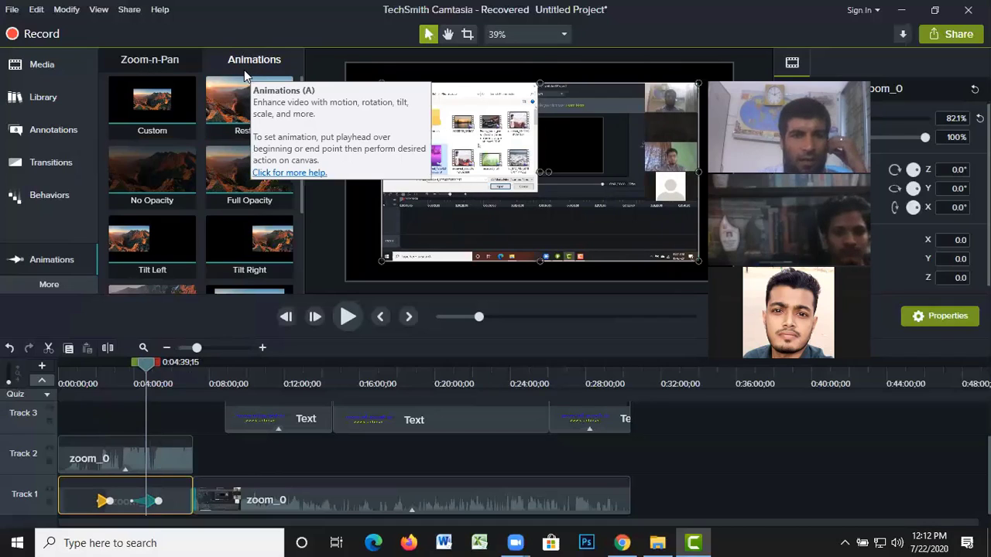
- Use Zoom-n-Pan at about 4:39 to zoom the first zoom_0 clip to 151%, shift the frame, and zoom in to 252%
left_click(154, 62)
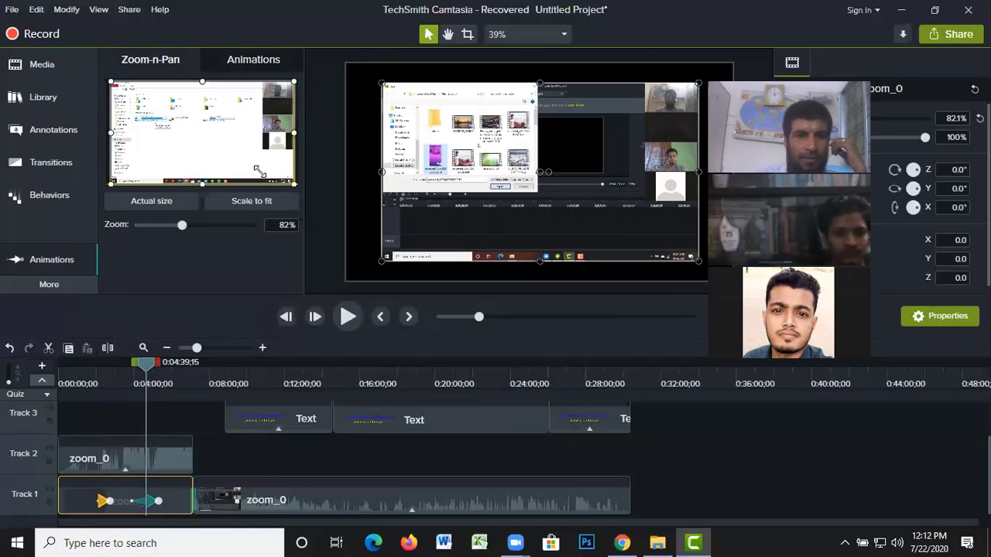
left_click_drag(292, 183, 194, 141)
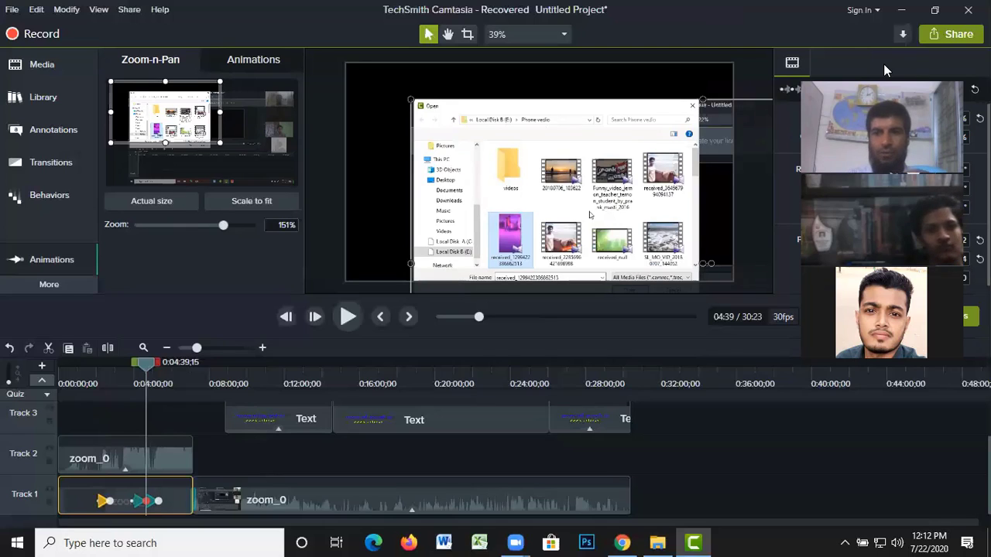
mouse_move(162, 110)
left_mouse_down()
mouse_move(228, 110)
mouse_move(161, 116)
left_mouse_up()
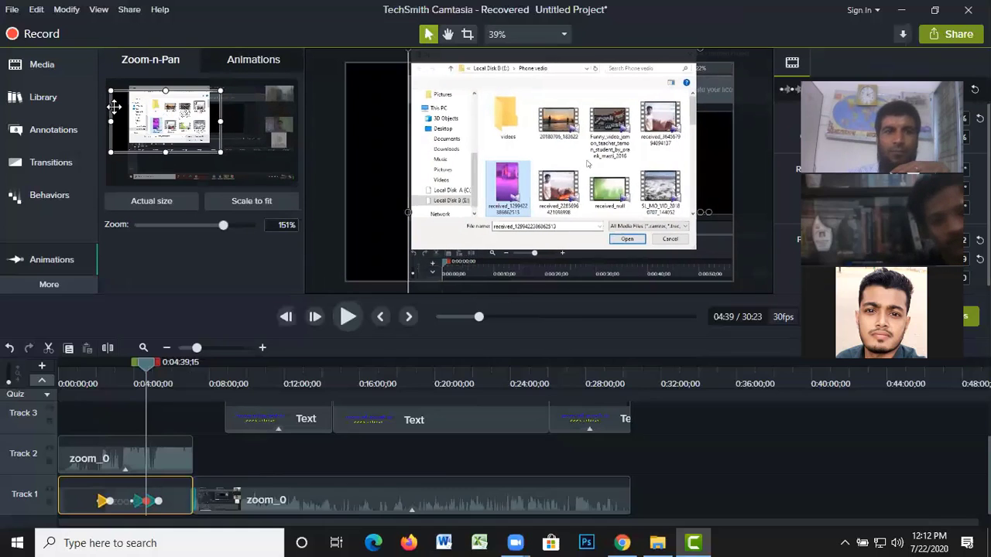
left_click_drag(110, 88, 175, 111)
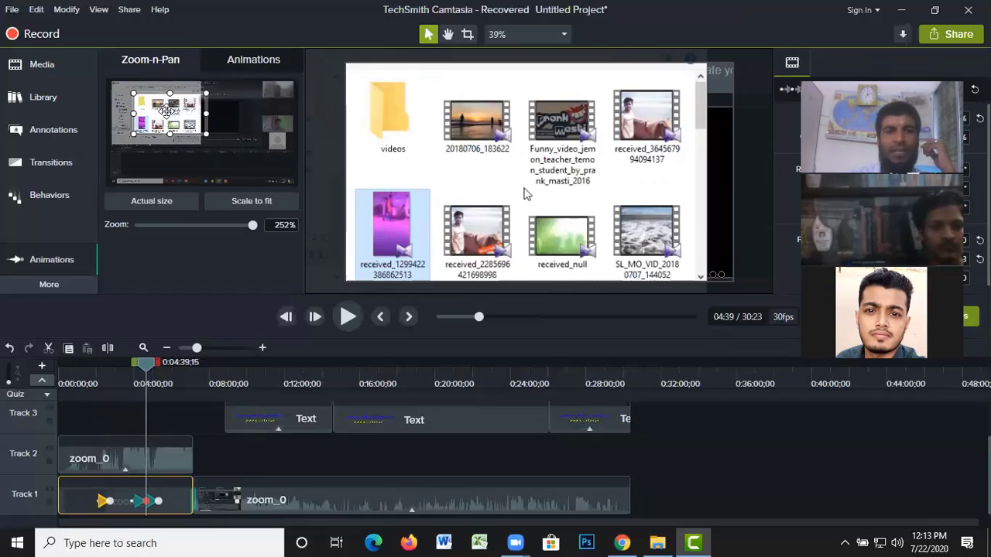
- Undo the close-up Zoom-n-Pan changes and enlarge the zoom frame to 88% at about 4:39
left_click(11, 348)
left_click(12, 348)
left_click(11, 347)
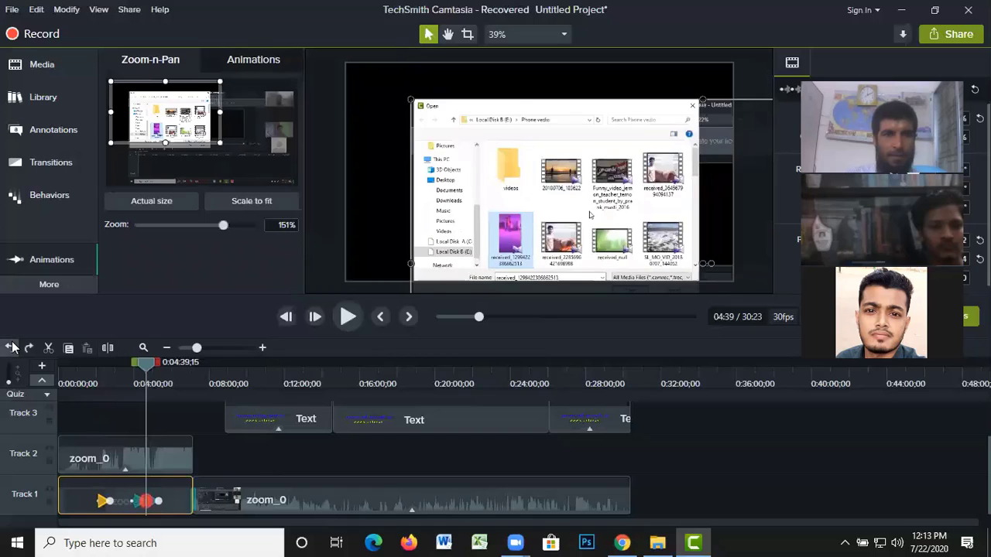
left_click(11, 348)
left_click_drag(297, 175, 308, 182)
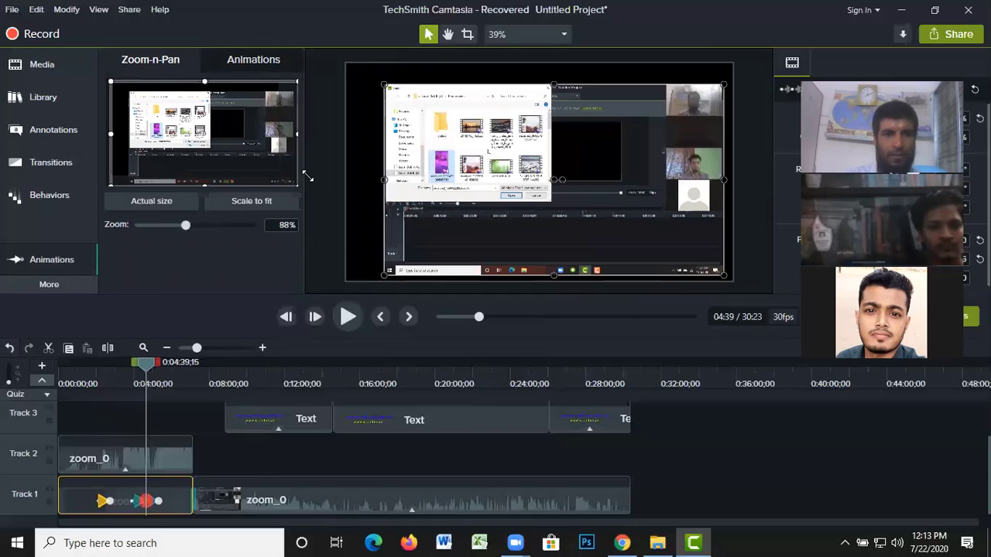
- Show the additional tool categories, such as Cursor Effects, Voice Narration and Visual Effects
left_click(65, 283)
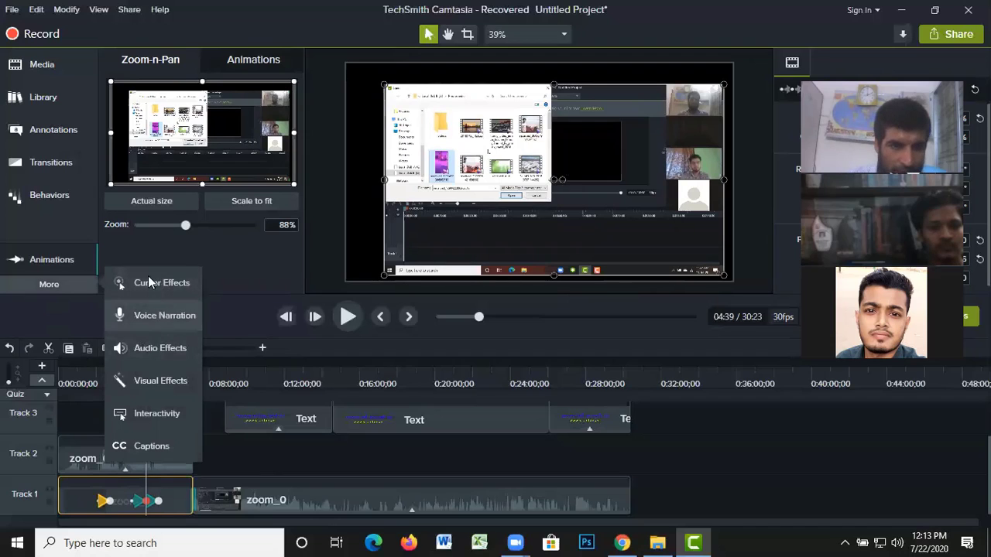